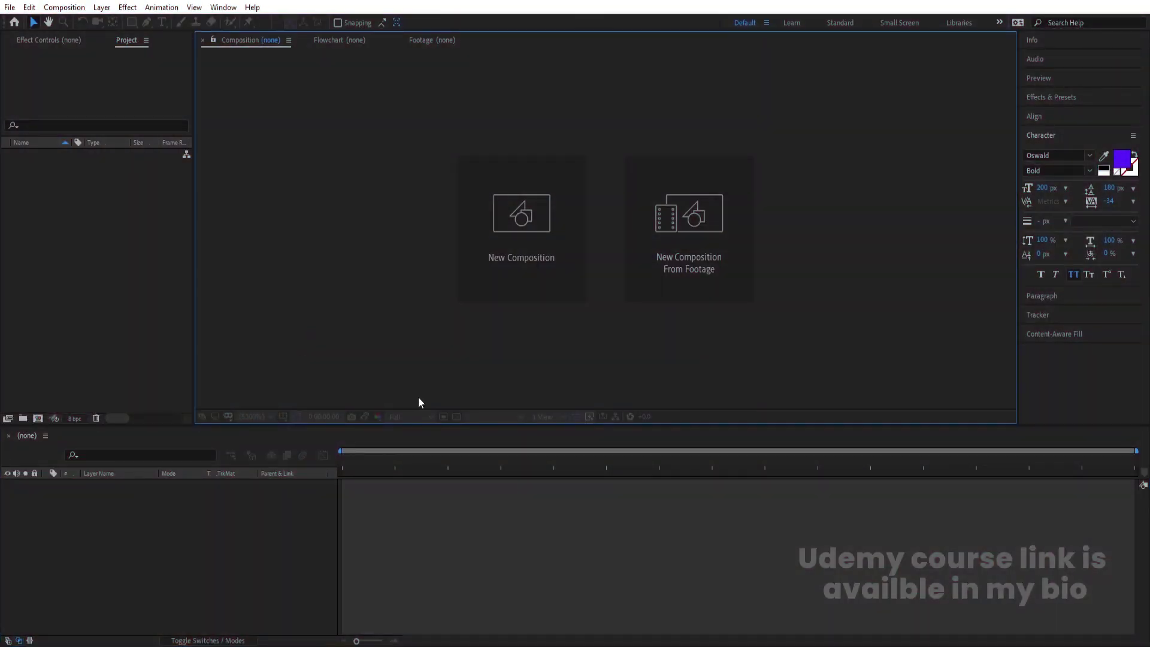
- Make a new composition 'Main Animation' at 1920×1080, 30 fps, 0:00:30:00, with a white background
left_click(534, 261)
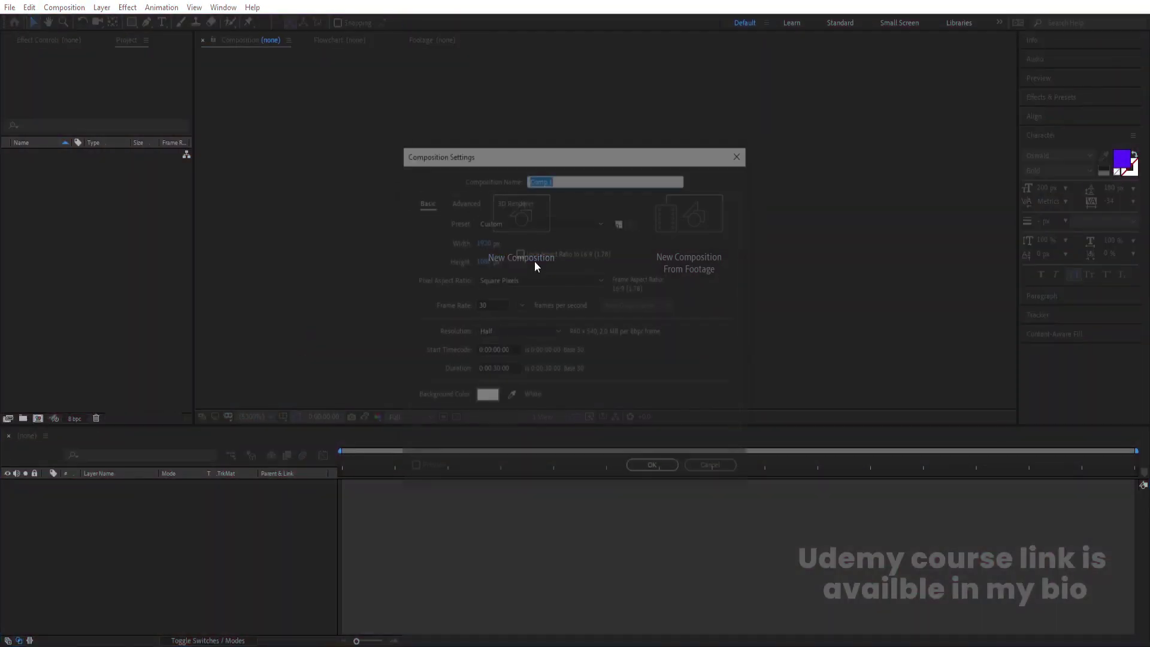
type("Main Animation")
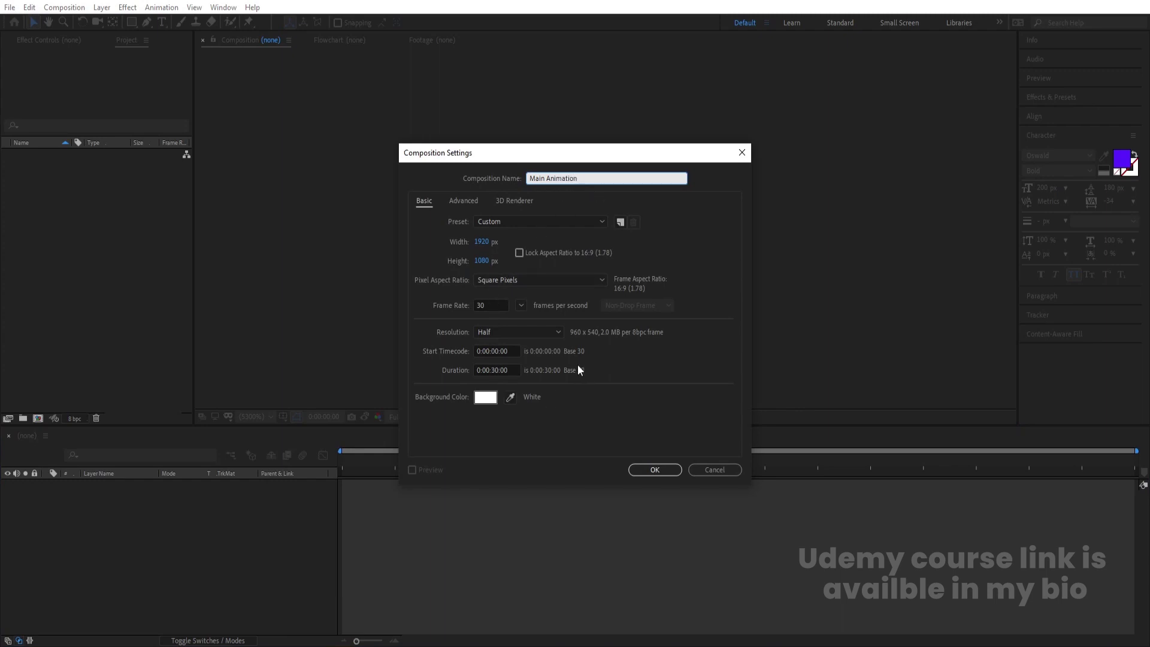
left_click(635, 469)
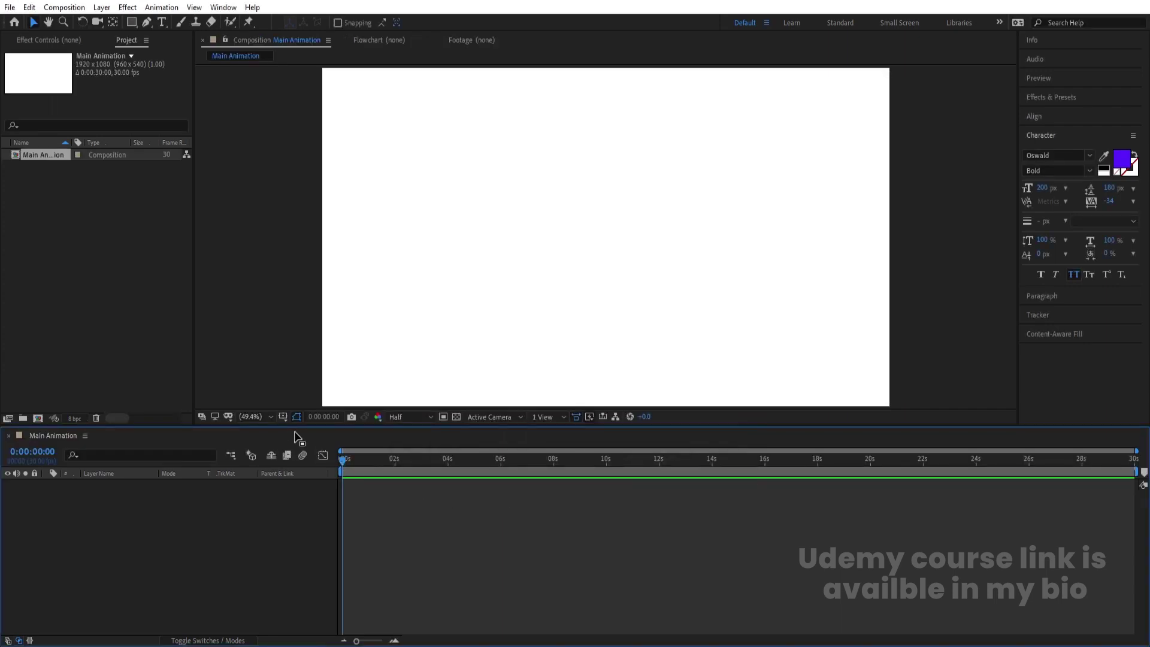
- Turn on the Title/Action Safe guides and set the Type tool's font style to Bold
left_click(284, 417)
left_click(305, 432)
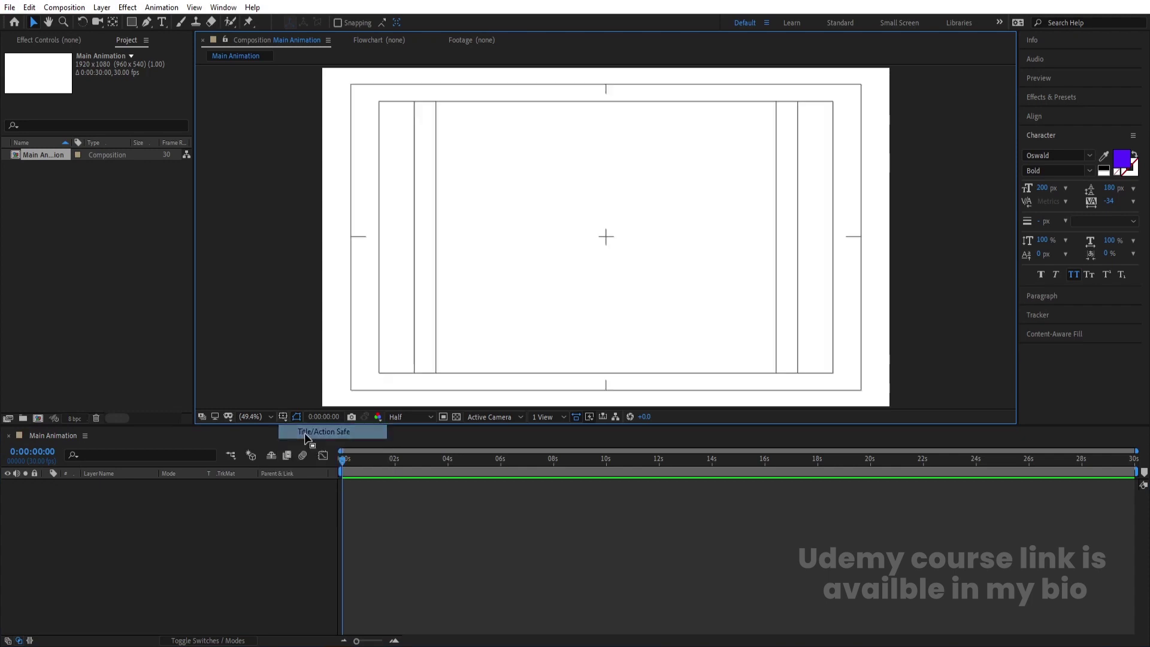
left_click(163, 22)
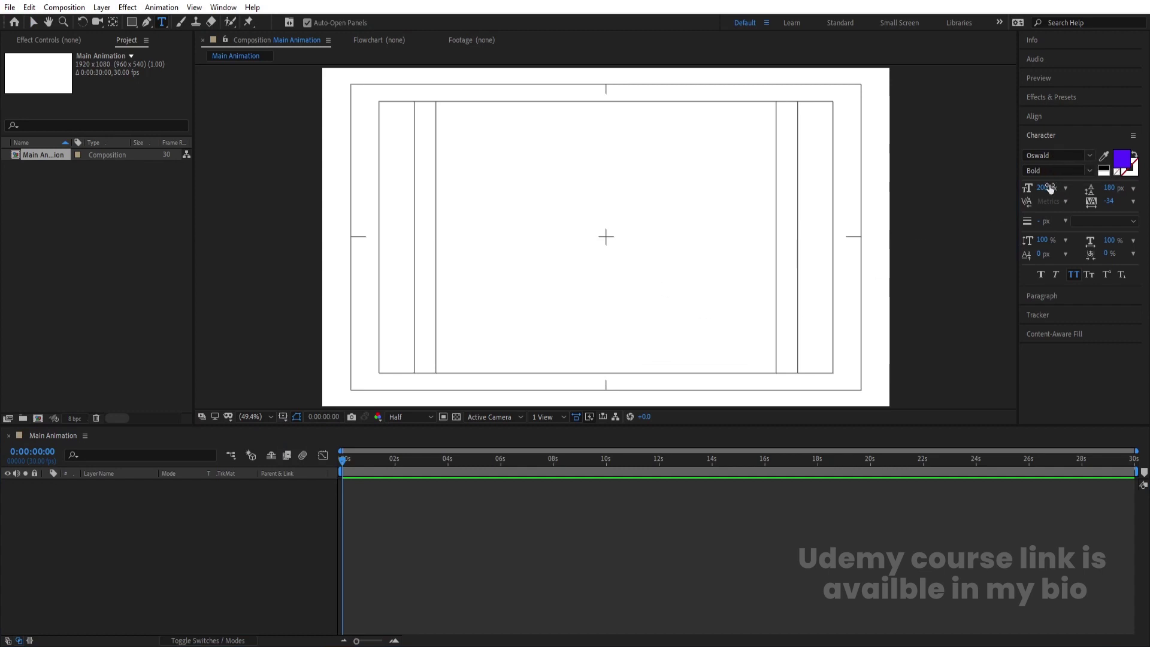
left_click(1090, 172)
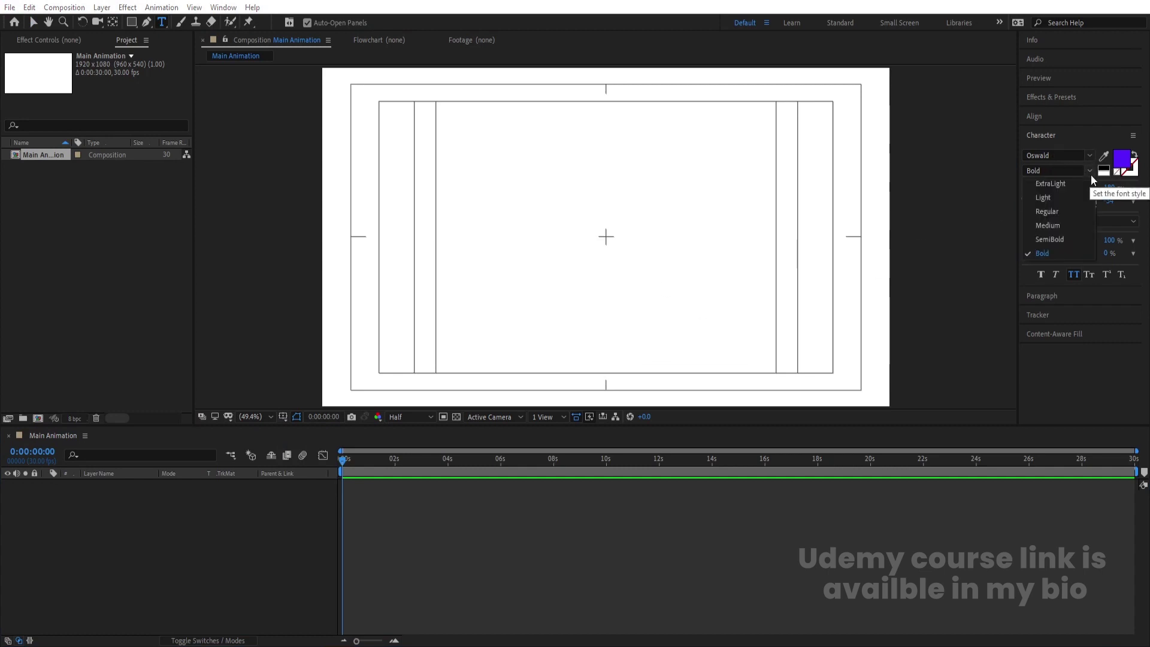
left_click(1046, 251)
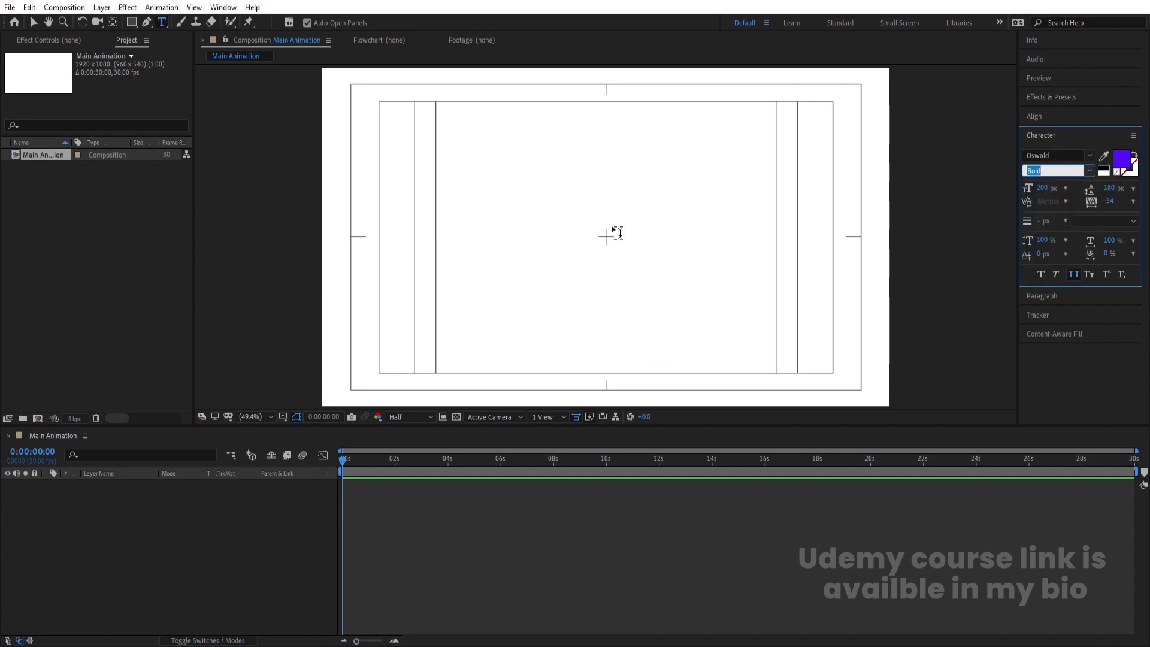
left_click(251, 516)
- Add a text layer reading 'adadda' and fit the whole composition back in the viewer
left_click(539, 225)
type("adadda")
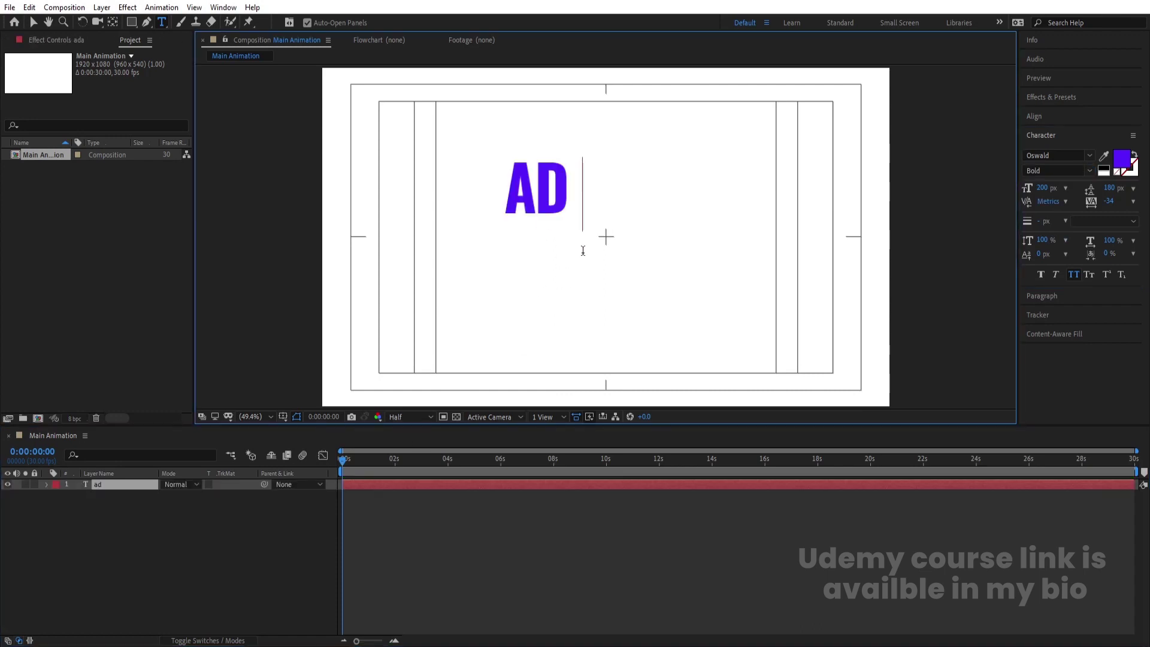
left_click(151, 489)
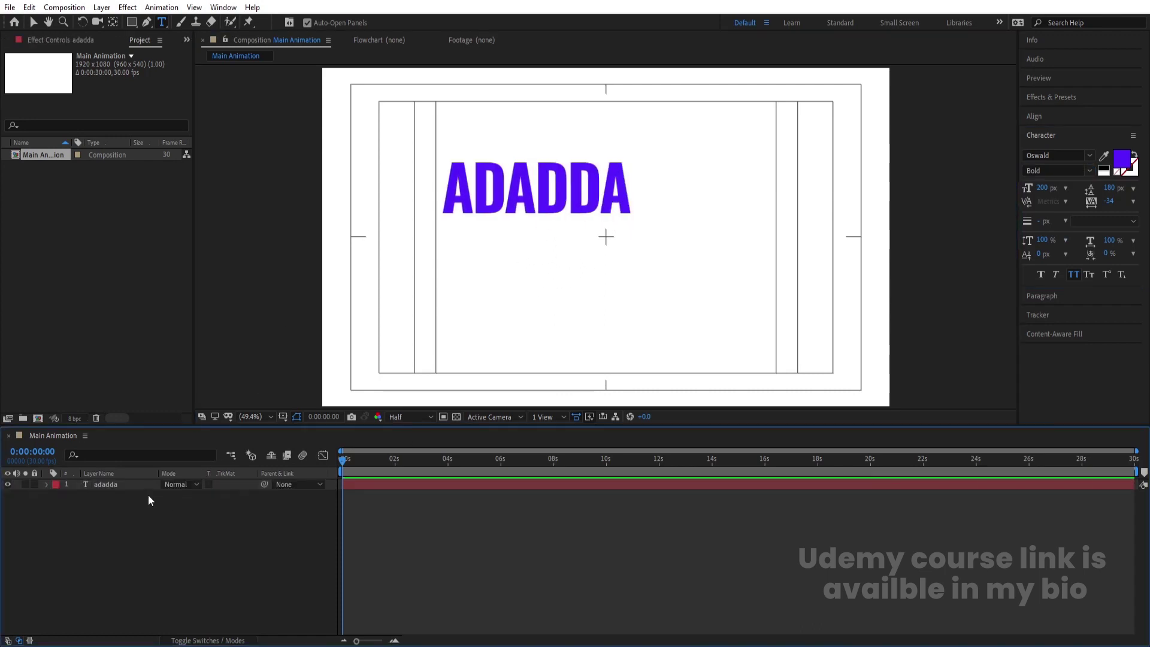
scroll(489, 196, "up", 2)
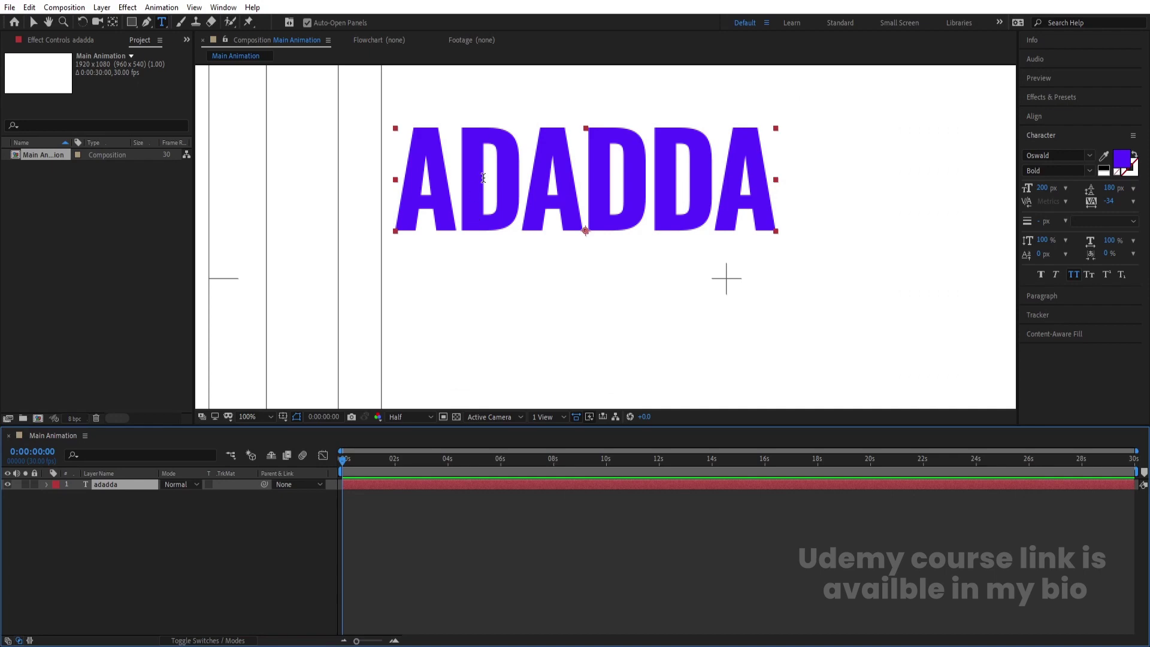
scroll(480, 163, "up", 3)
scroll(480, 163, "down", 3)
left_click(271, 416)
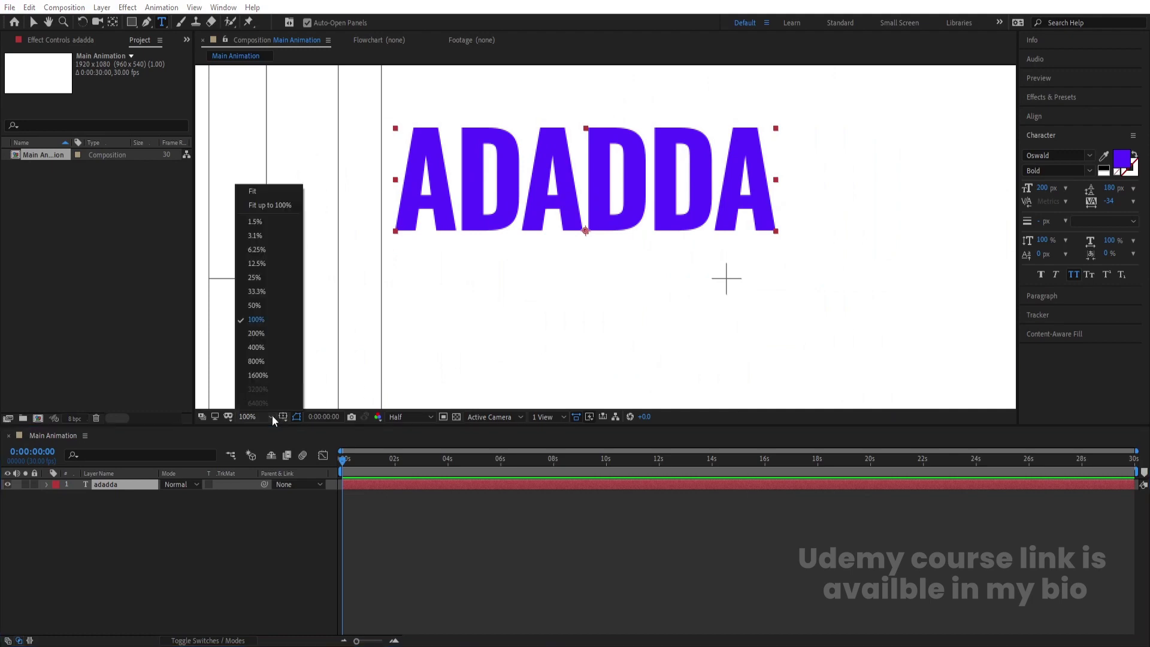
left_click(242, 198)
- Switch the text to the Medium weight and retype it as 'MOVE'
left_click(1089, 172)
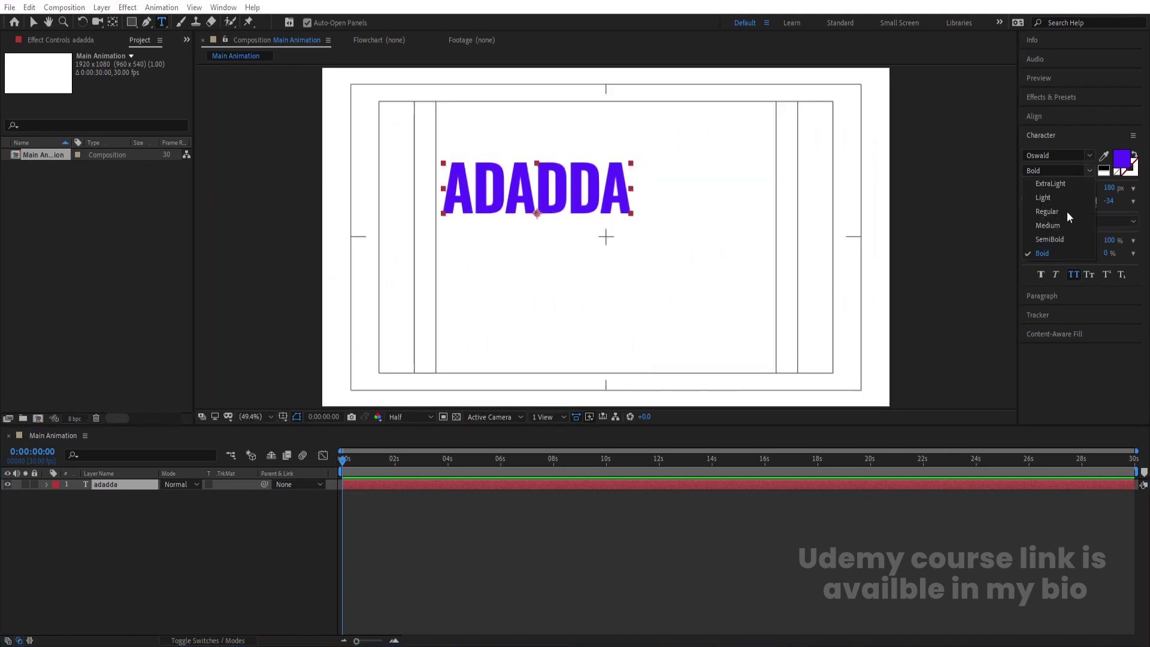
left_click(1054, 226)
left_click(268, 521)
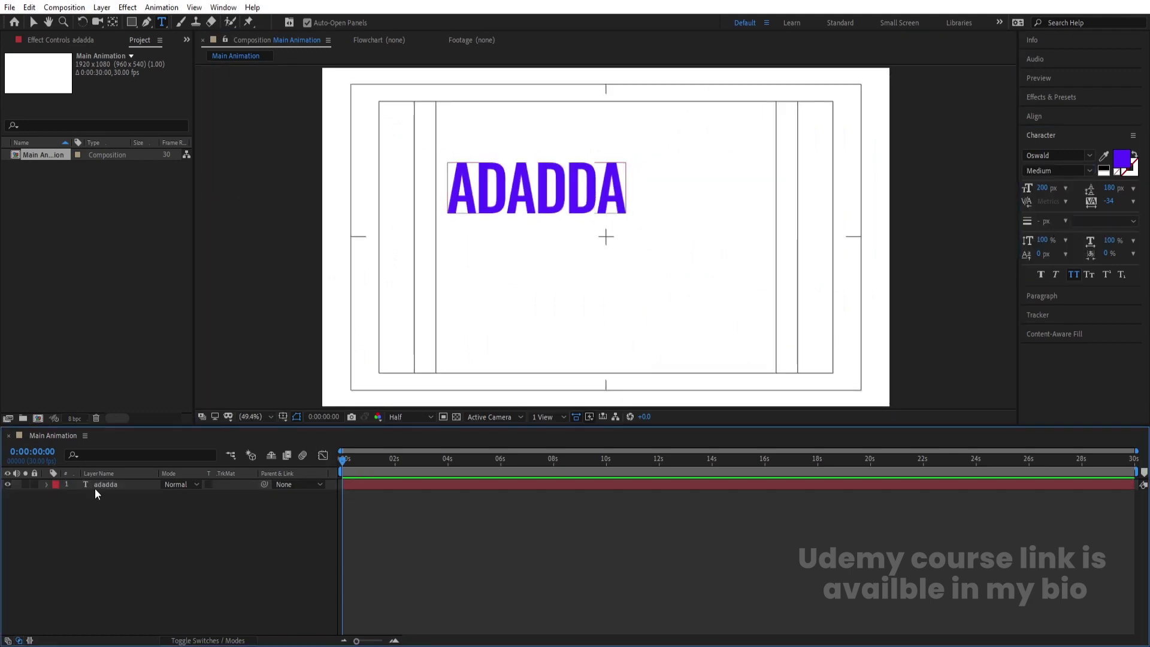
left_click(102, 485)
double_click(512, 195)
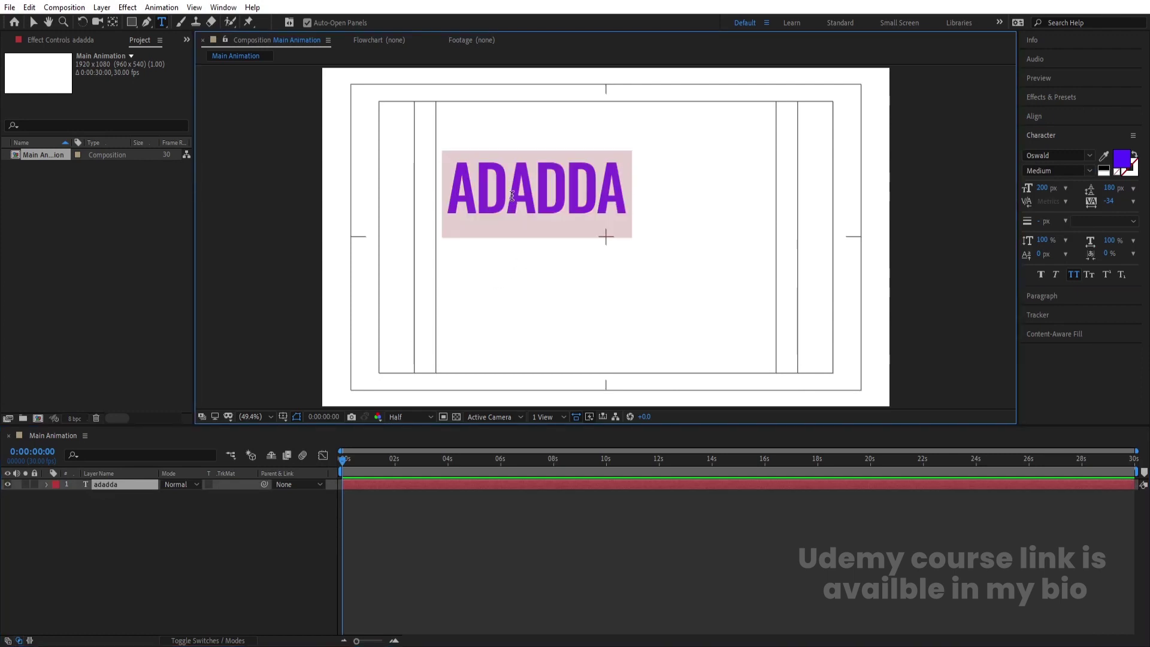
type("MOVE")
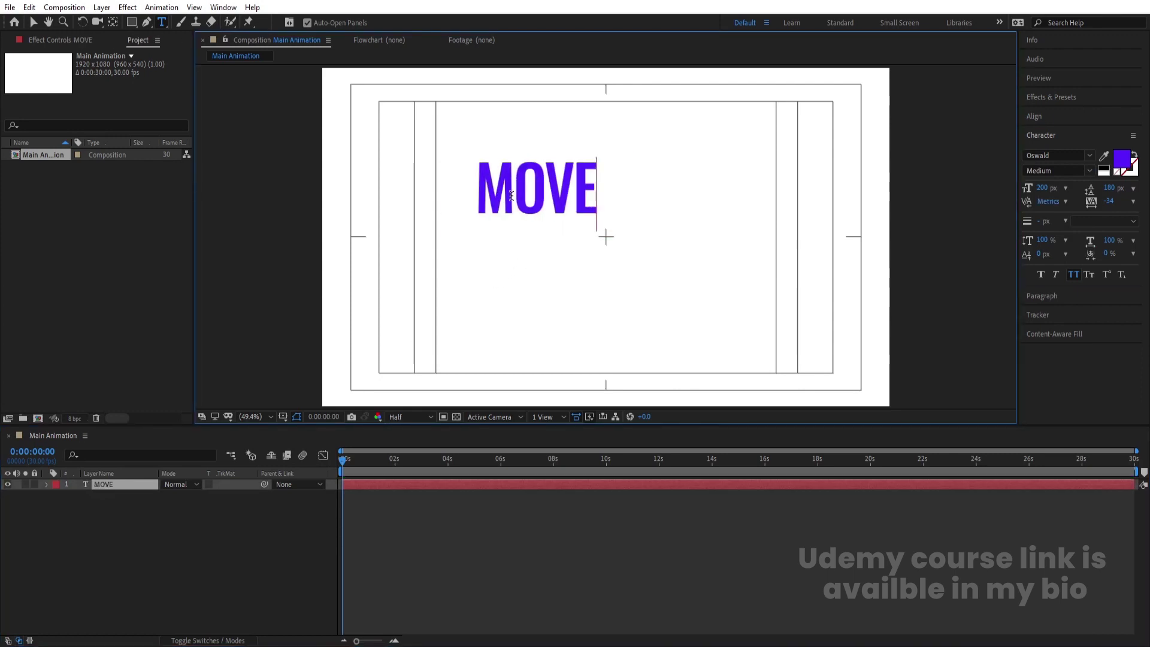
left_click(180, 516)
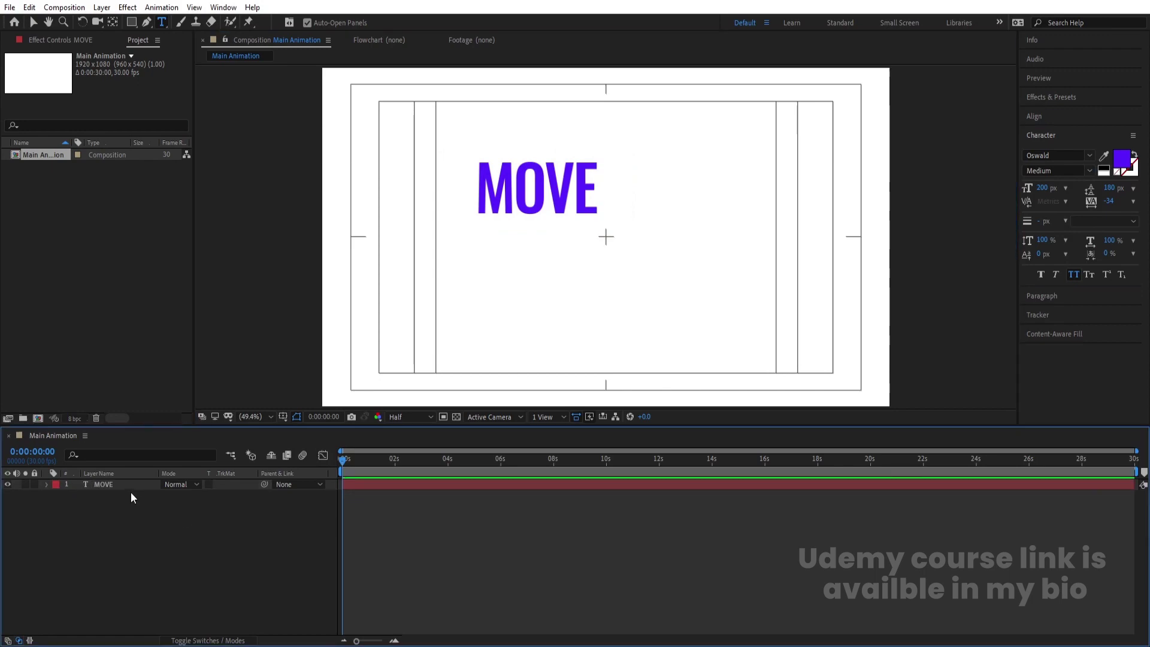
left_click(114, 485)
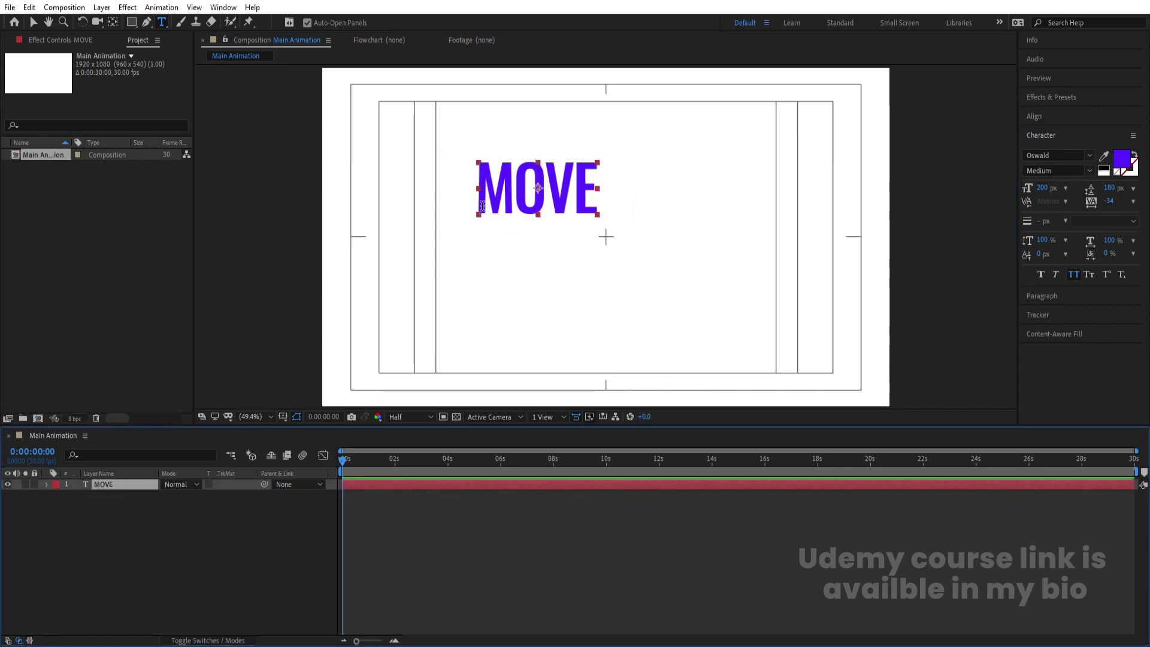
- Retype the text as 'BOLD' and enlarge the font to 274 px
double_click(517, 191)
type("BOLD")
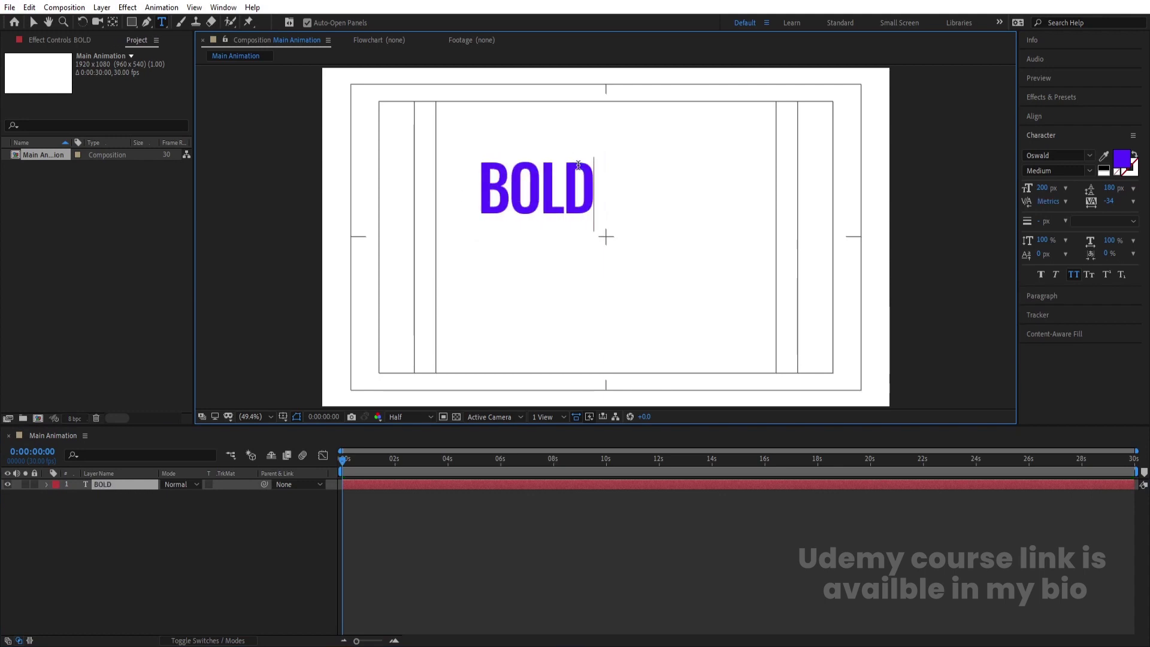
left_click(204, 516)
left_click(114, 485)
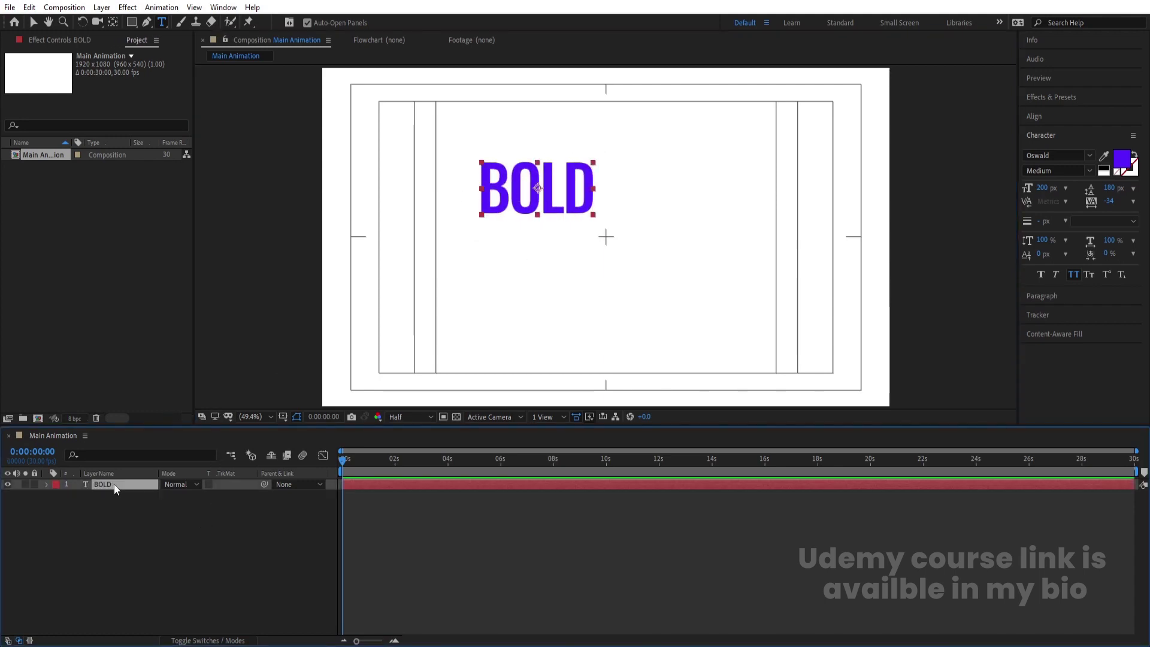
mouse_move(1042, 187)
left_mouse_down()
mouse_move(1082, 186)
mouse_move(971, 186)
mouse_move(1047, 186)
left_mouse_up()
- Centre the BOLD layer's anchor point and align it to the composition's horizontal centre
left_click(231, 527)
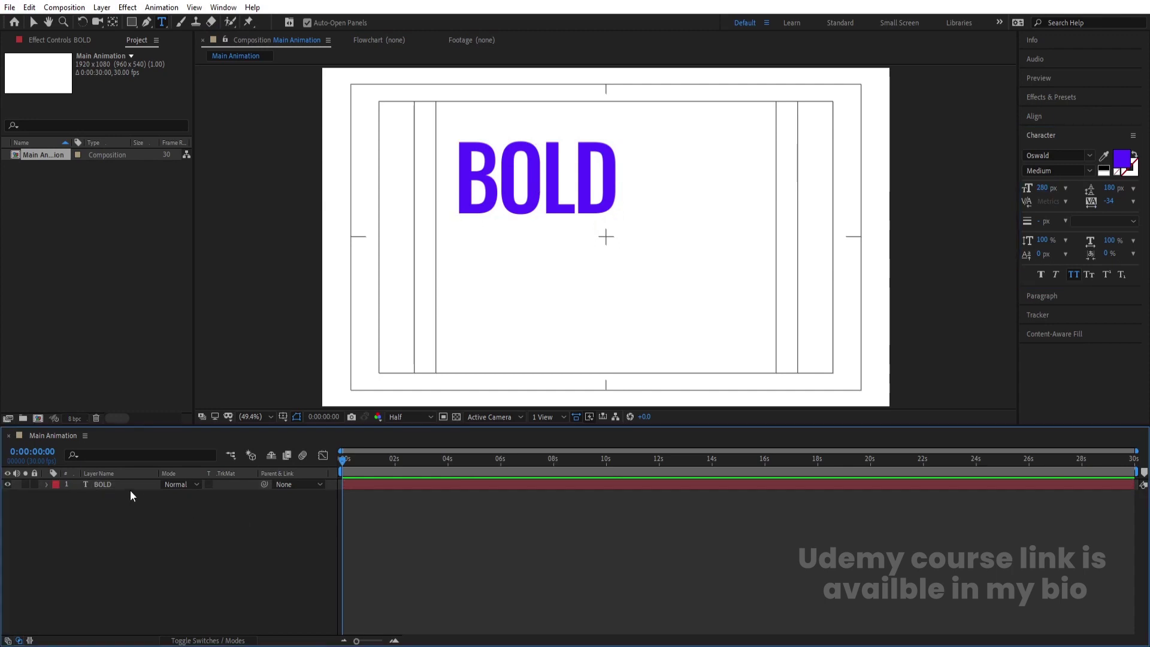
left_click(122, 487)
key("ctrl+alt+Home")
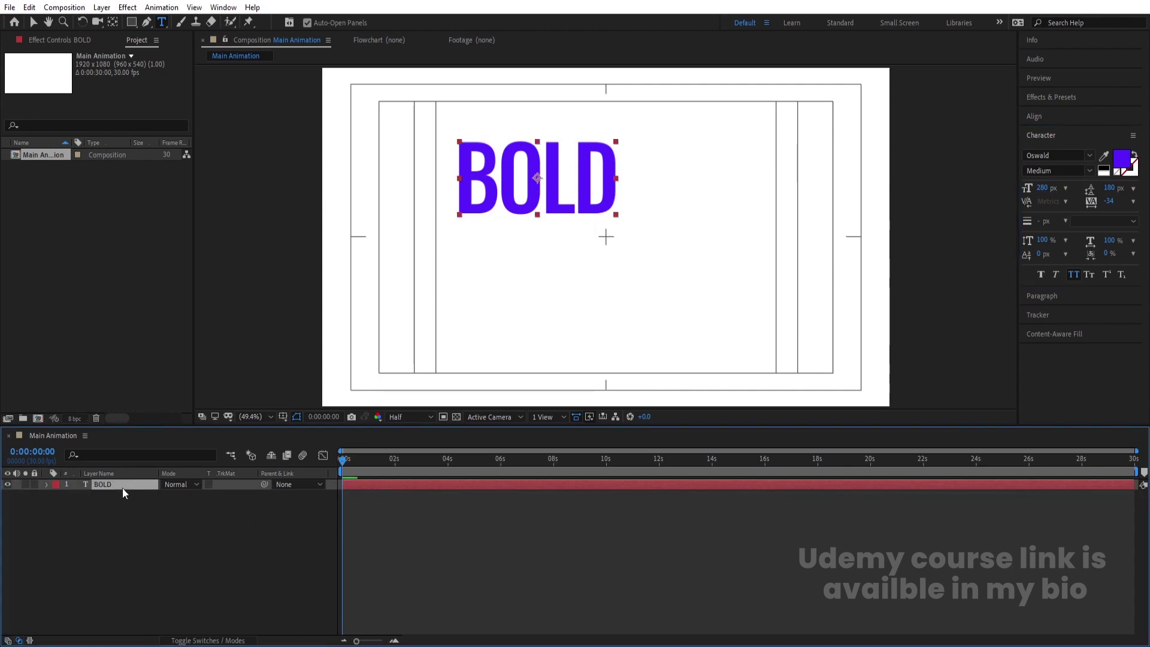
left_click(1050, 116)
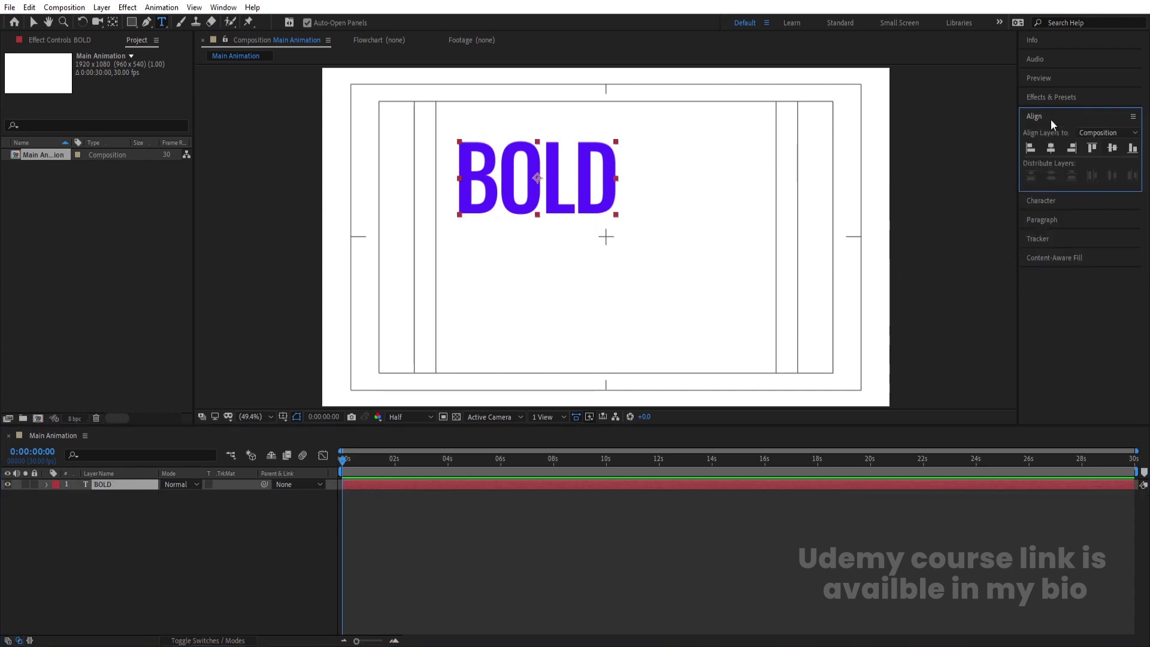
left_click(1051, 147)
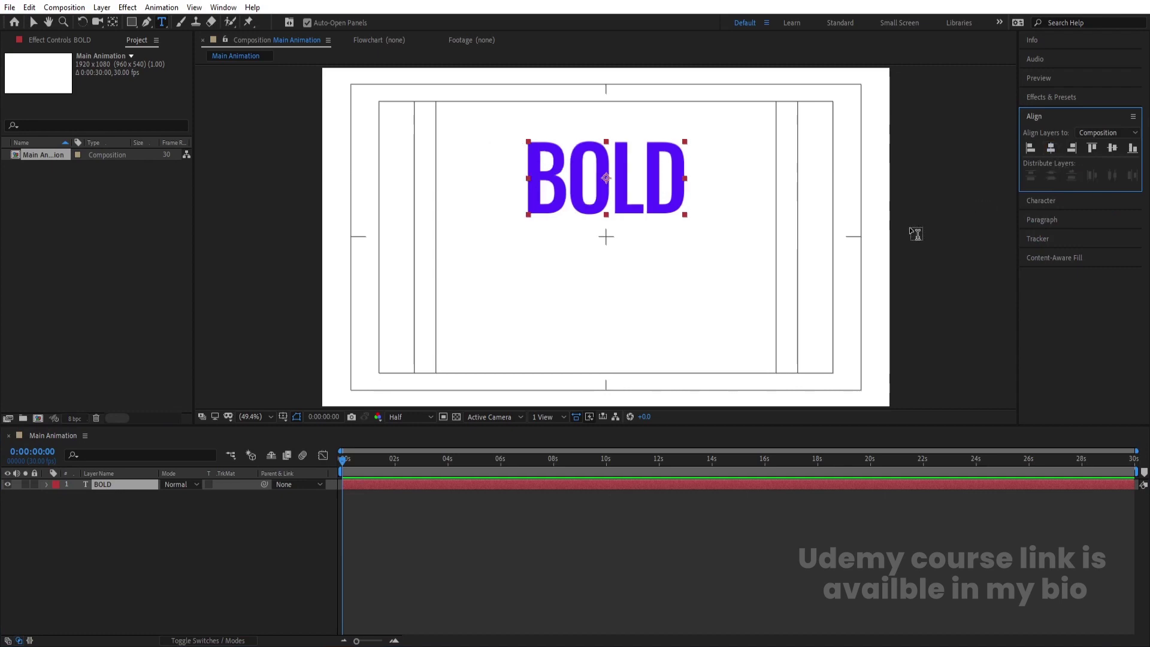
left_click(93, 540)
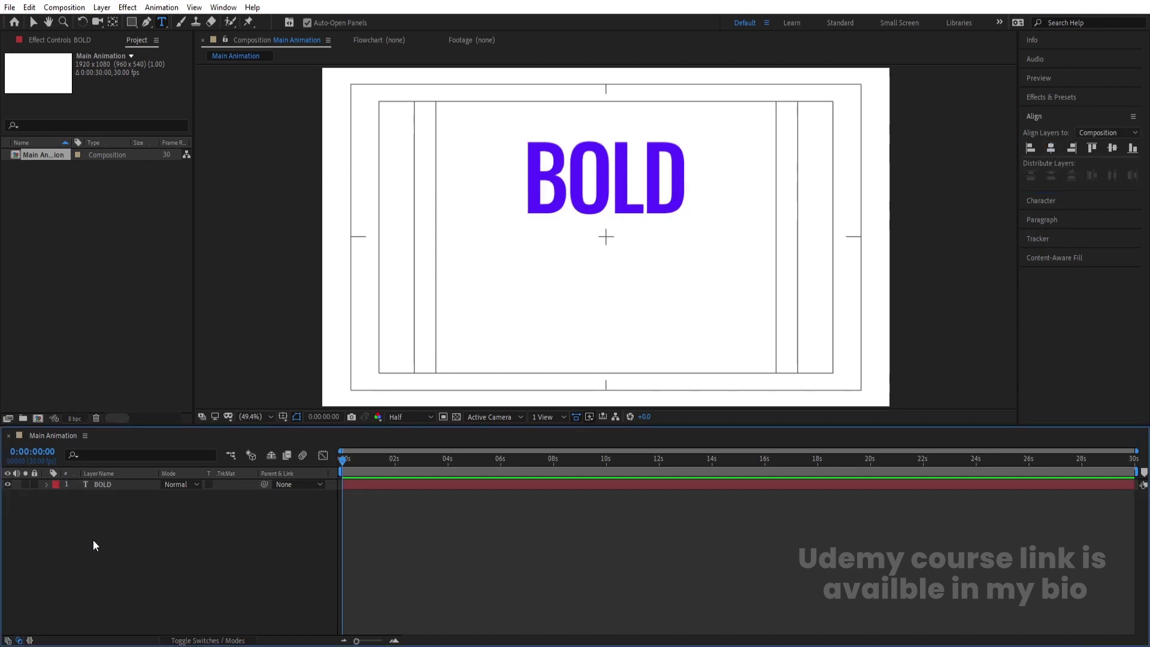
left_click(102, 485)
- Duplicate the BOLD layer and move the copy straight down below the original
key("ctrl+d")
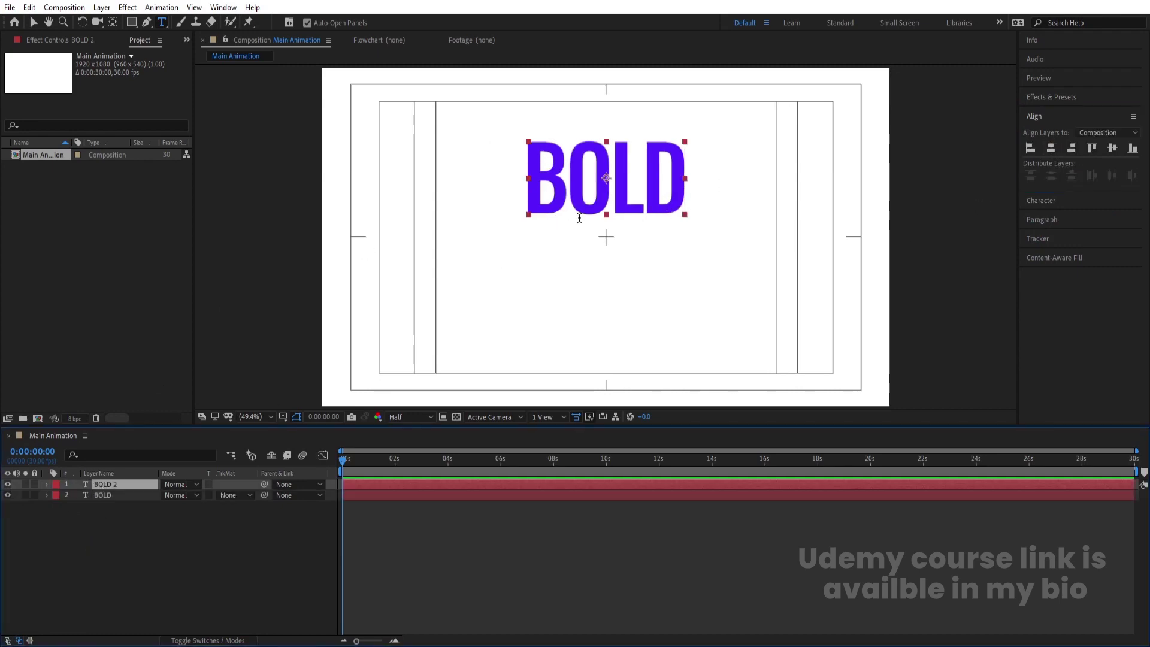
key("v")
left_click_drag(579, 197, 580, 272)
left_click(479, 230)
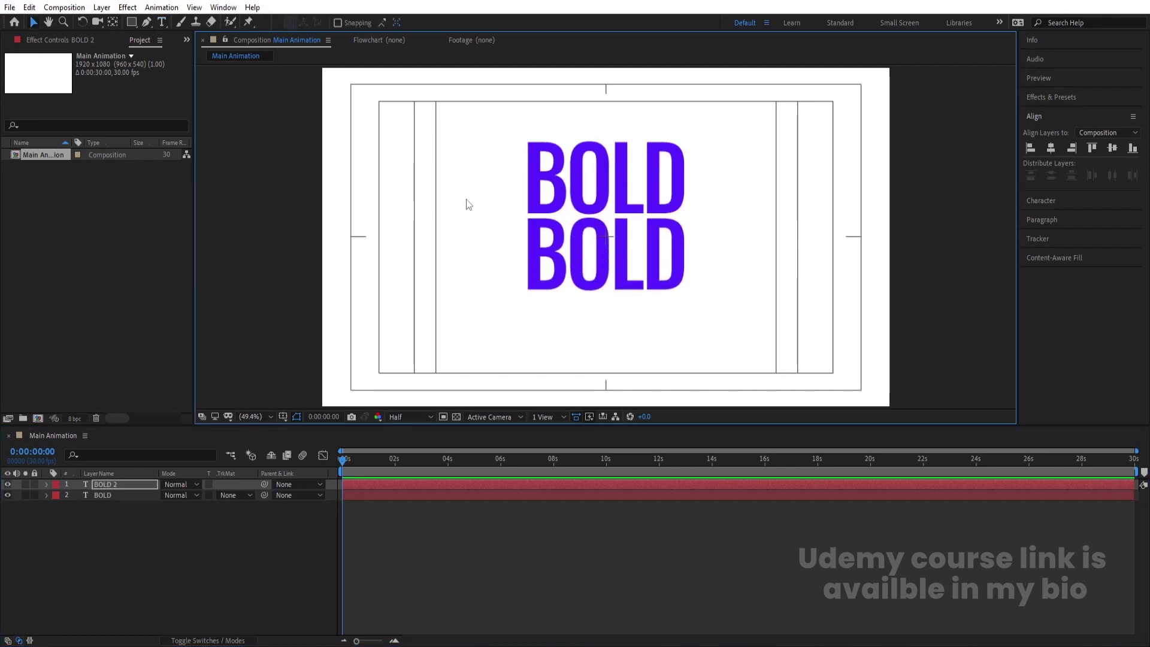
- Adjust both BOLD rows so they sit evenly above and below the composition's centre
left_click_drag(475, 141, 674, 294)
left_click_drag(636, 277, 657, 322)
left_click(730, 286)
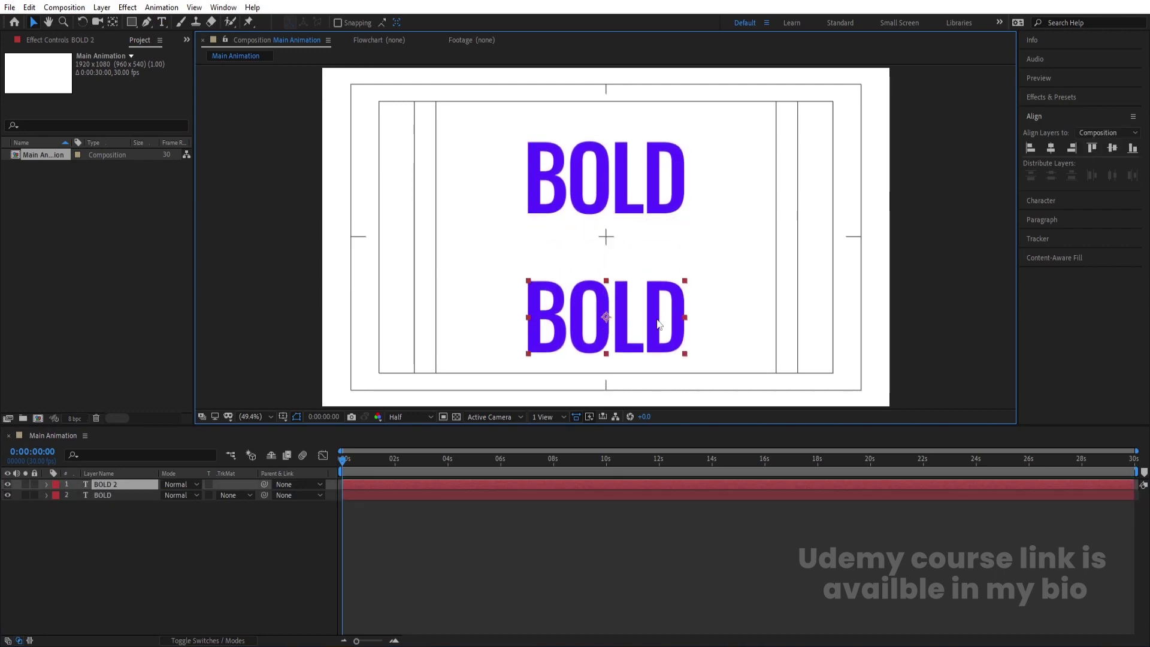
left_click(652, 197, "shift")
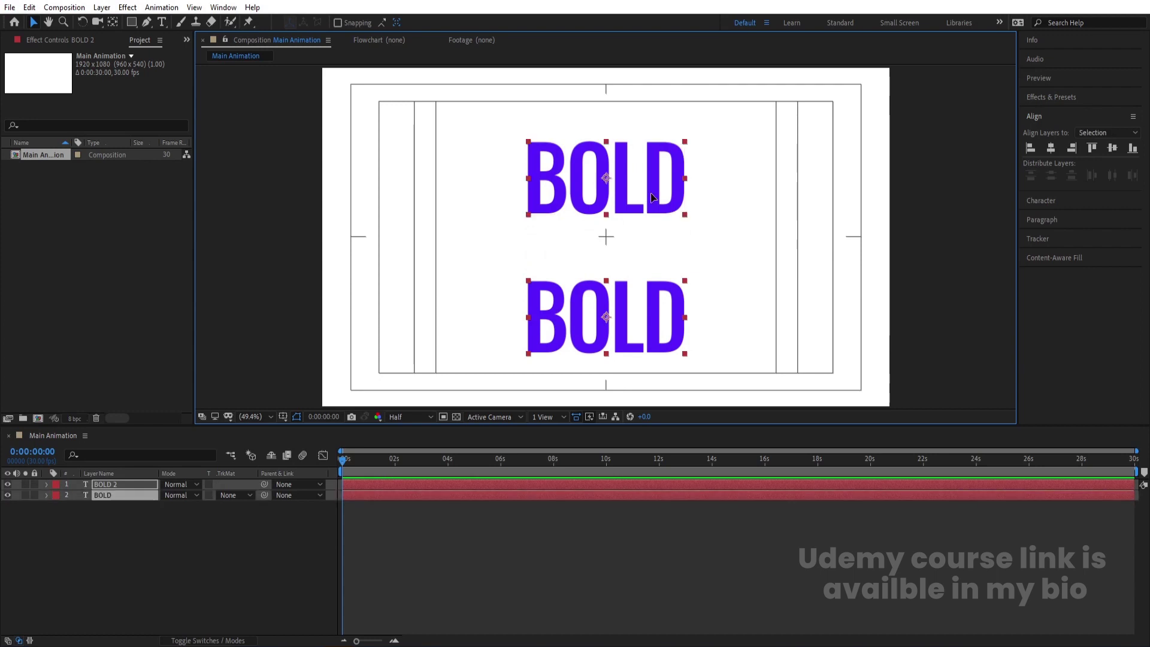
left_click_drag(653, 198, 651, 187)
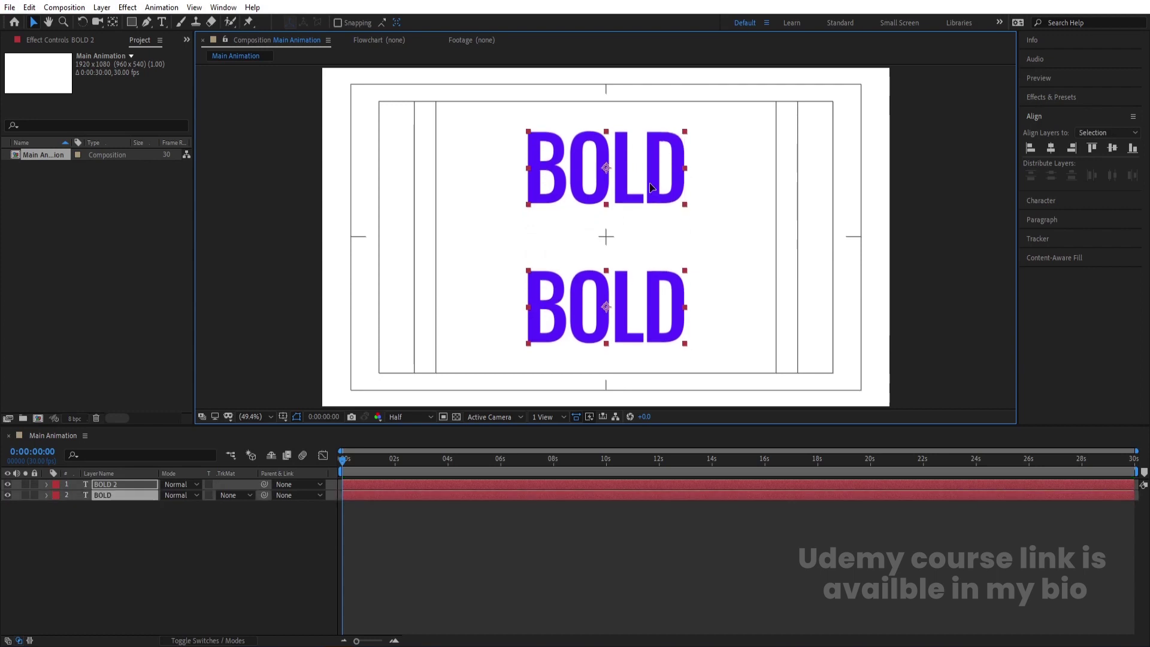
left_click(716, 209)
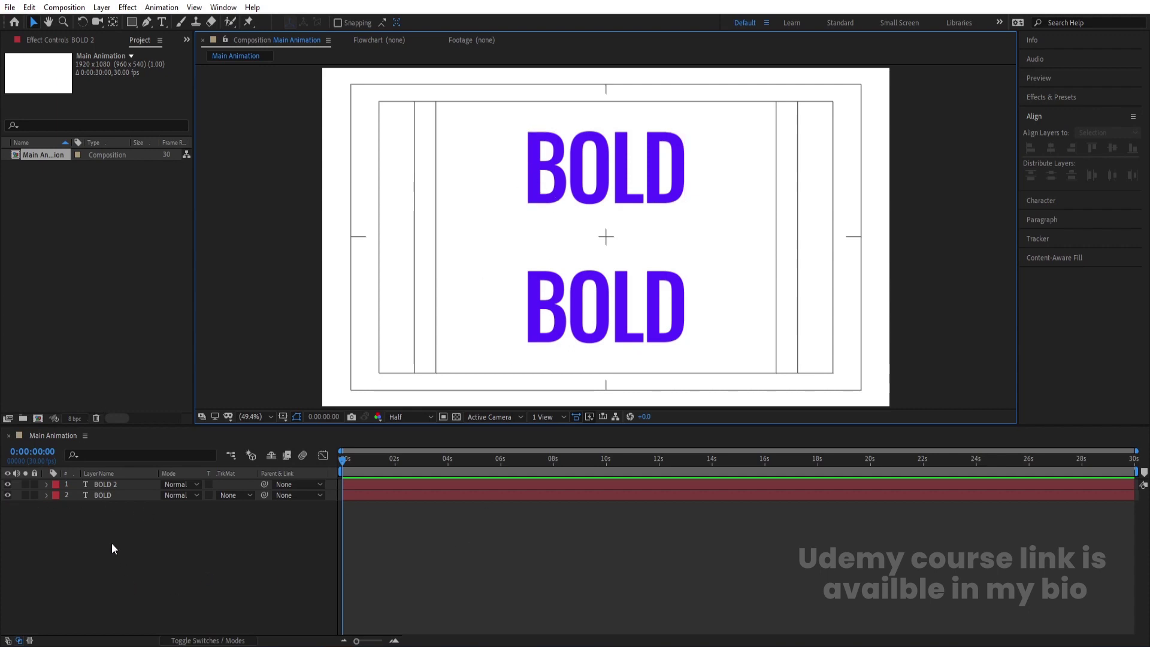
- Set both BOLD layers to 20% opacity, lock them, and start a new text layer over the top row
key("ctrl+a")
key("t")
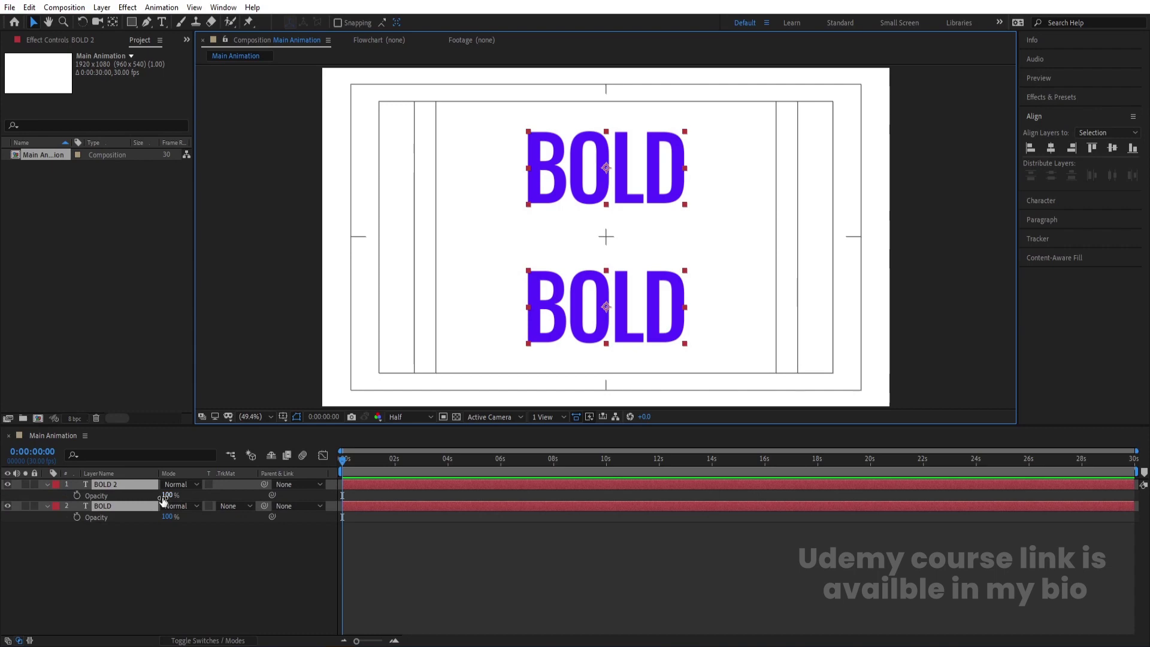
left_click(168, 495)
type("20")
key("Return")
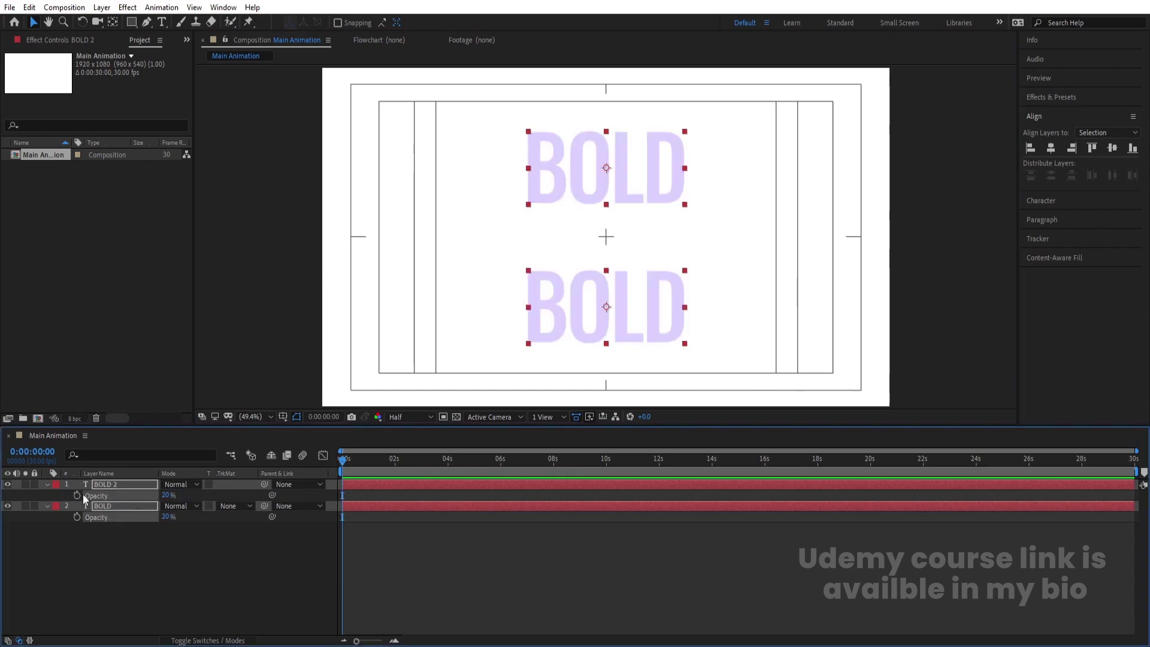
key("ctrl+l")
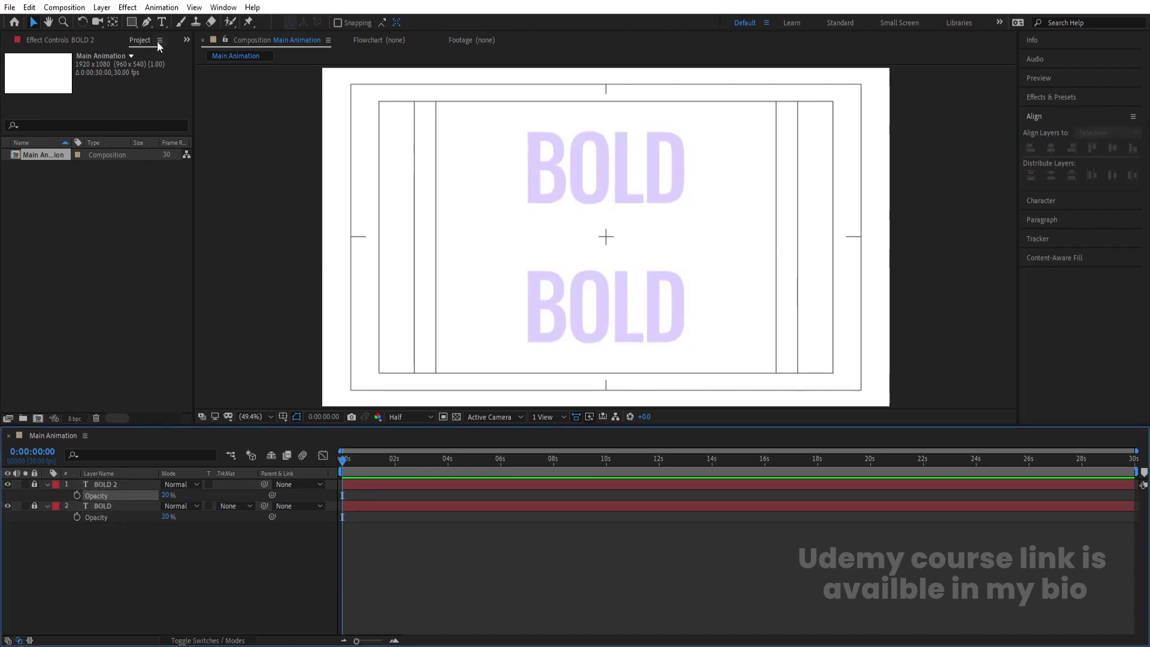
key("ctrl+t")
left_click(548, 190)
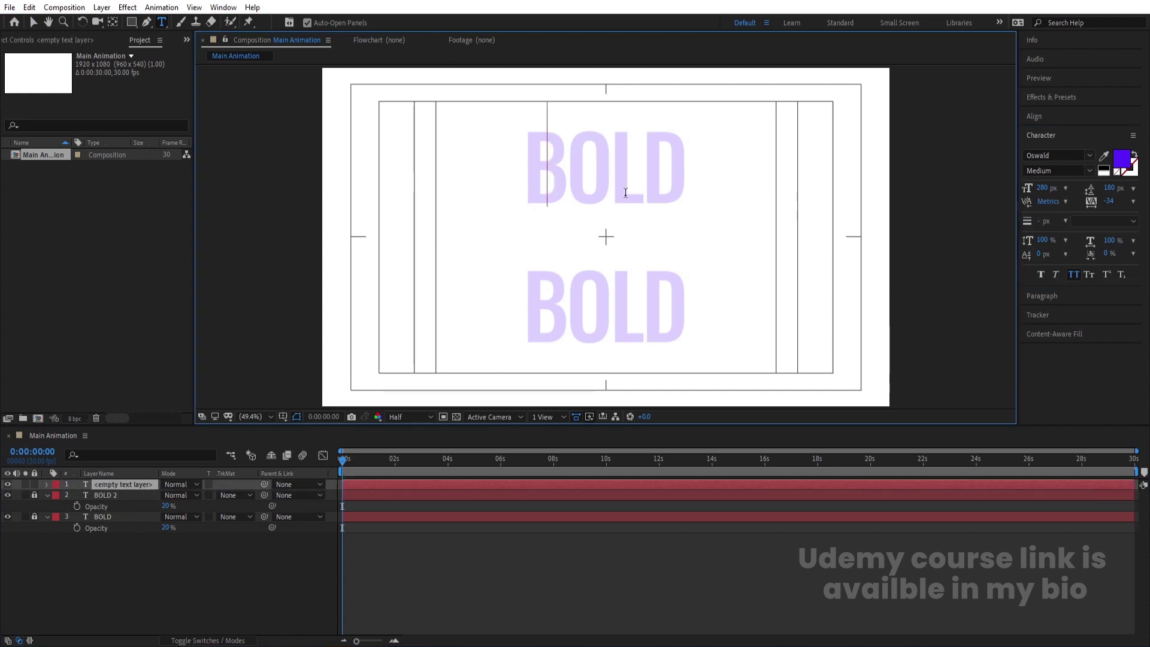
- Type a 'B' letter layer, centre its anchor, and place it over the faint B
type("B")
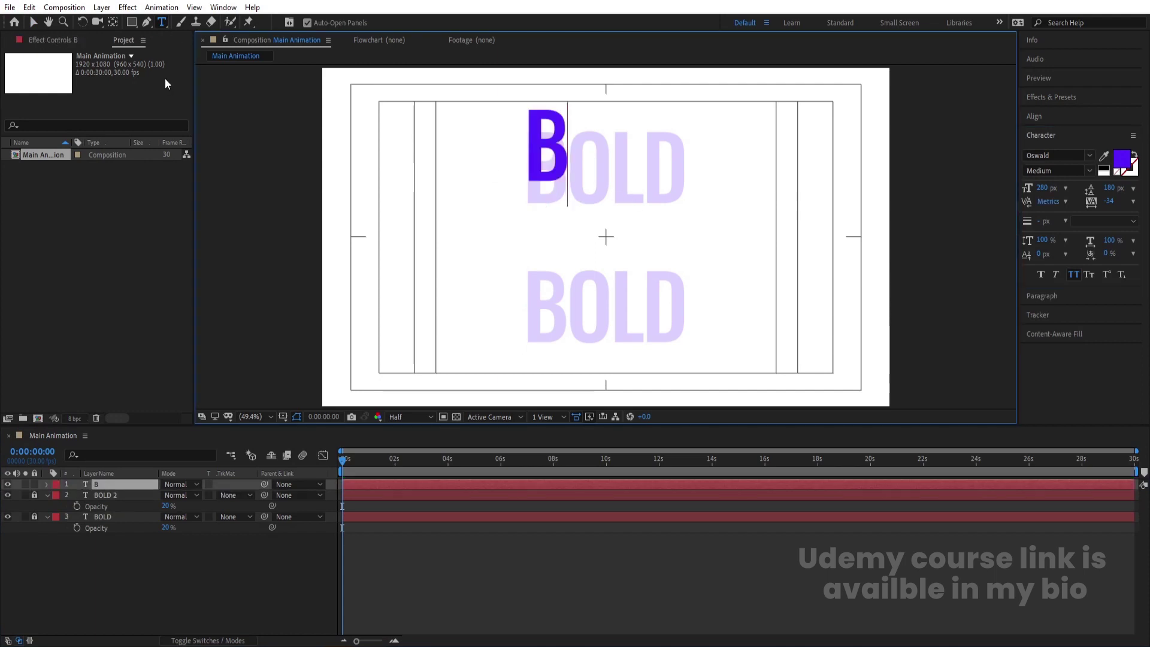
left_click(34, 26)
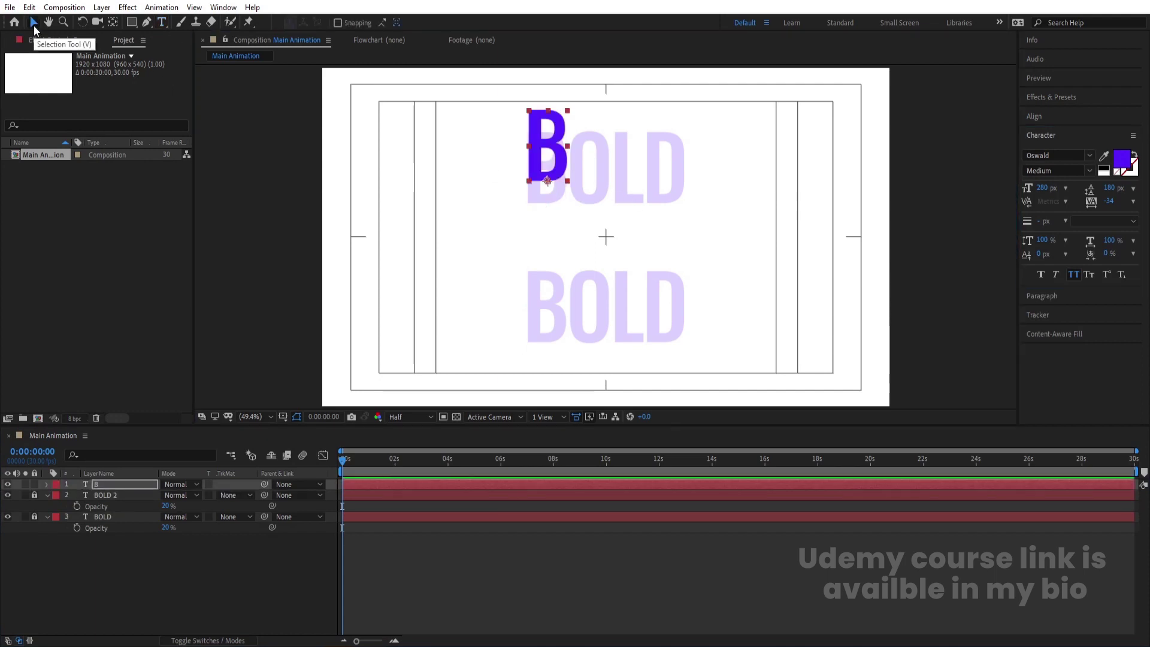
key("ctrl+alt+Home")
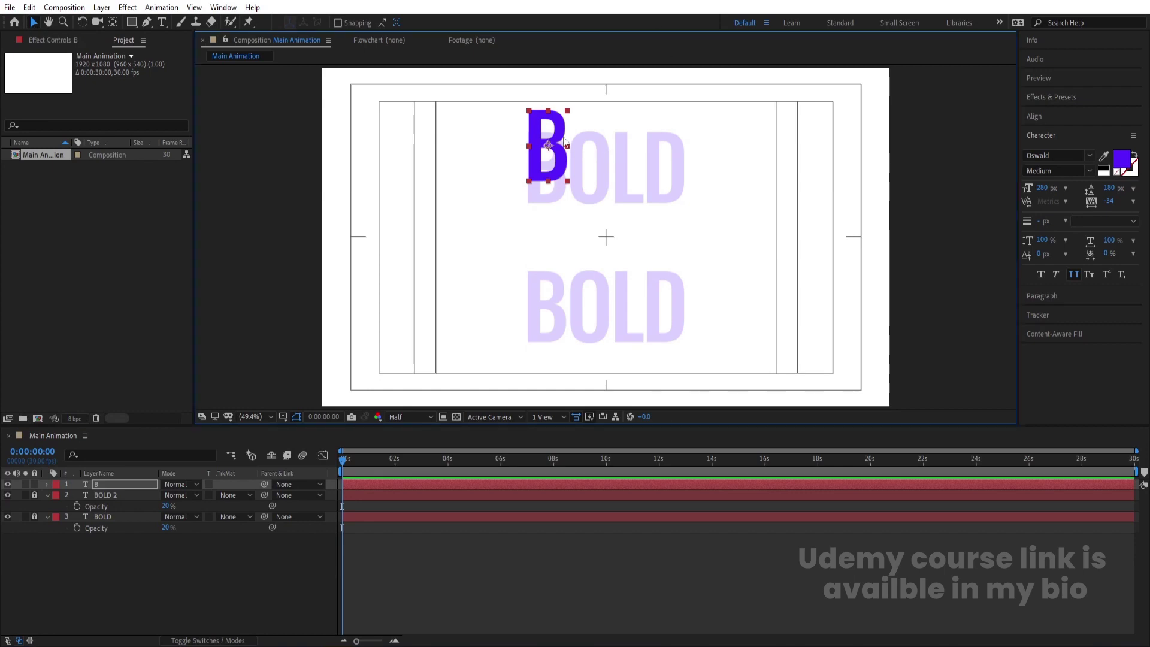
scroll(565, 142, "up", 3)
left_click_drag(551, 176, 555, 220)
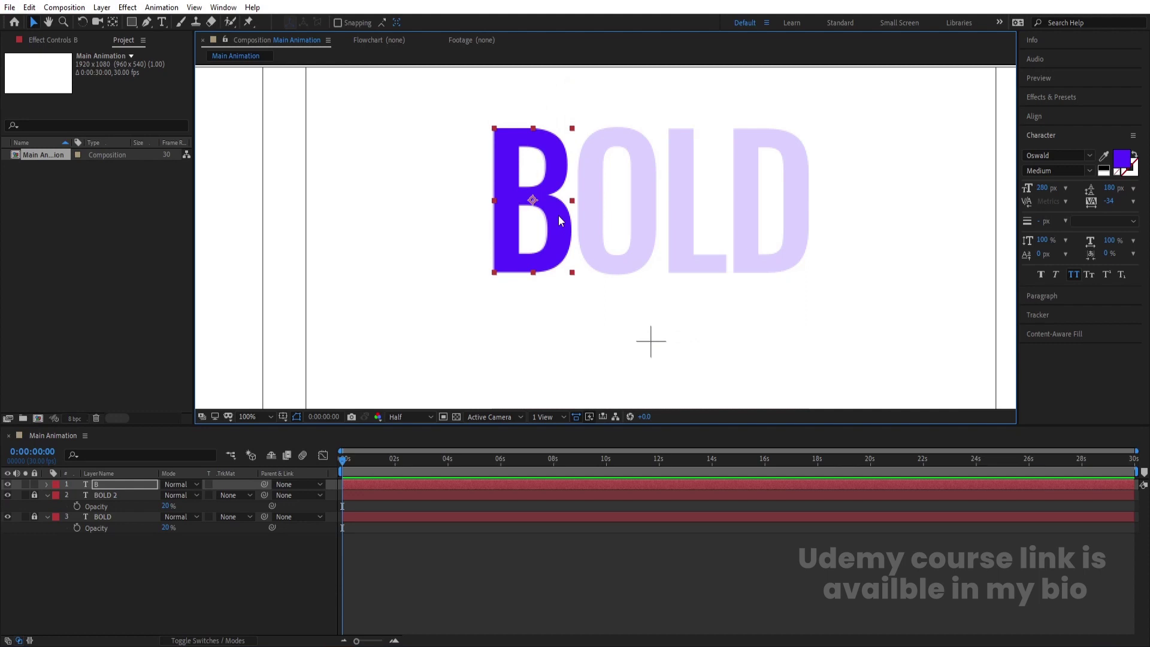
- Duplicate the B, retype the copy as 'O', and place it over the faint O
key("ctrl+d")
left_click_drag(558, 215, 630, 221)
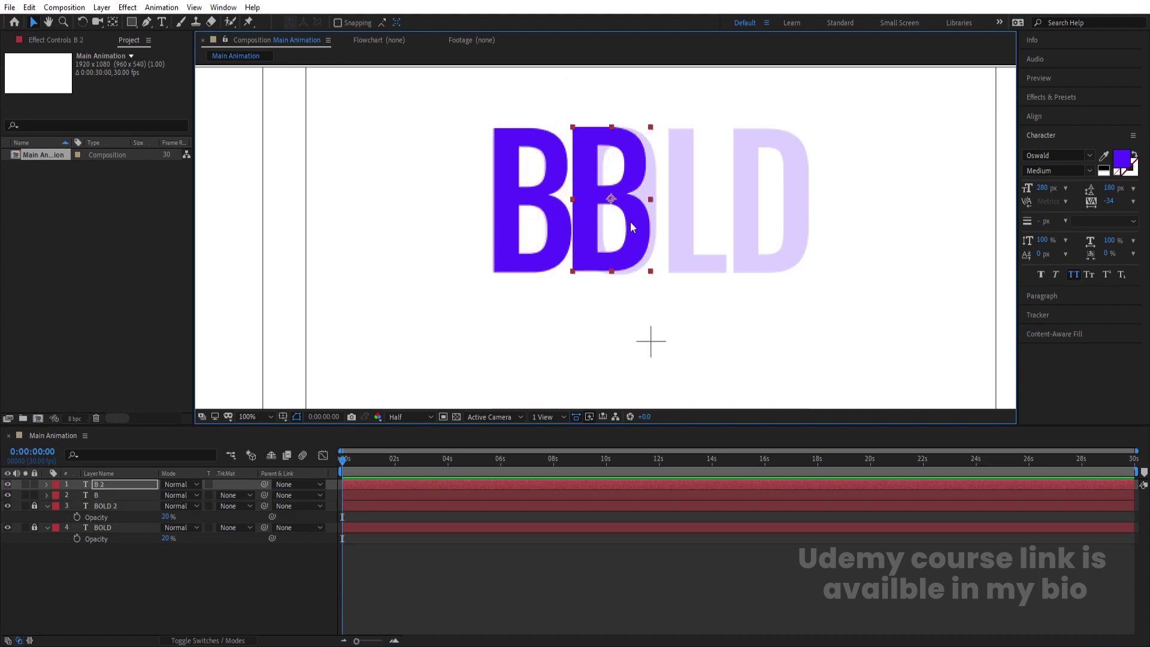
double_click(630, 222)
double_click(624, 215)
type("O")
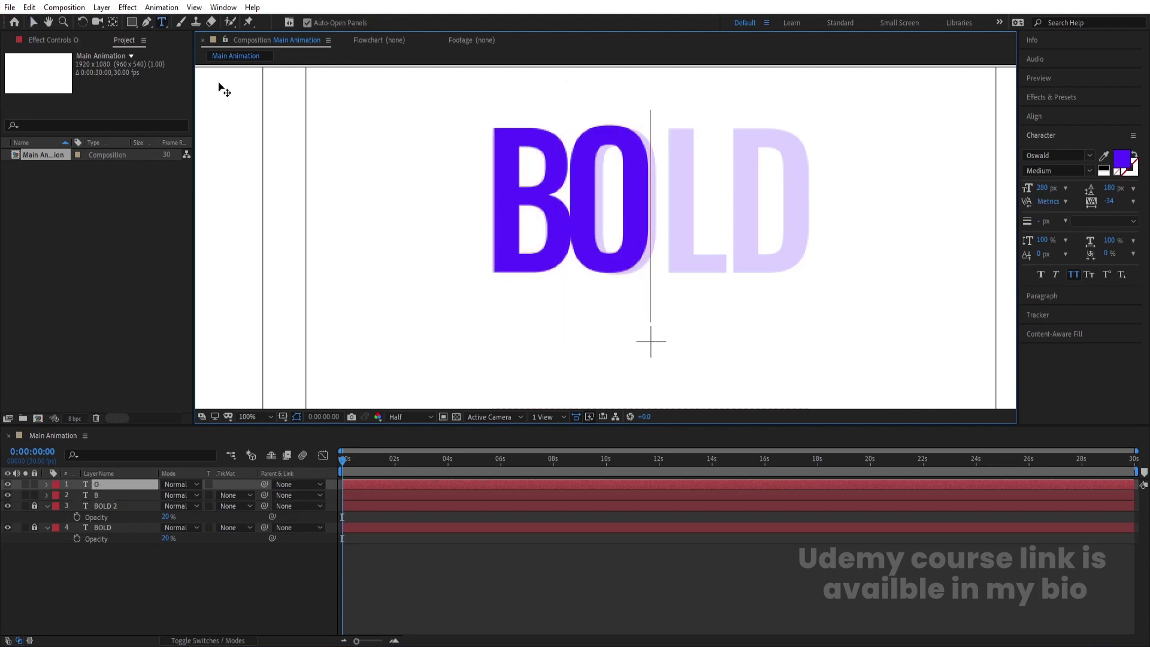
left_click(34, 22)
left_click_drag(624, 235, 689, 238)
- Duplicate the O, retype the copy as 'L', and nudge it onto the faint L
key("ctrl+d")
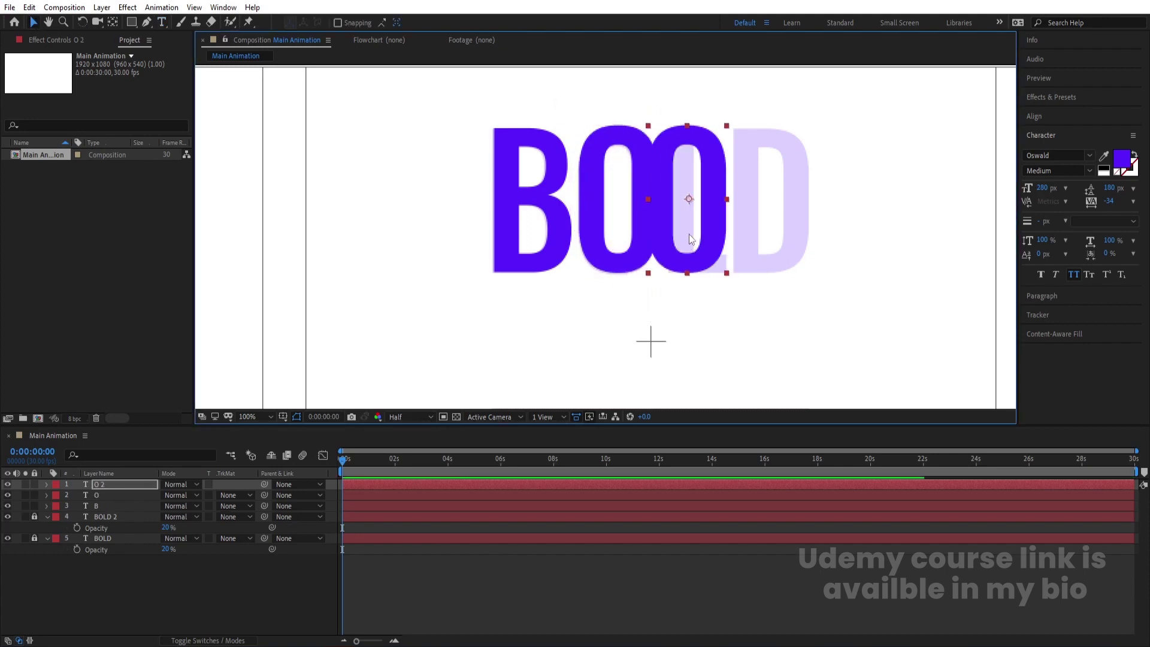
key("ctrl+t")
double_click(689, 234)
type("L")
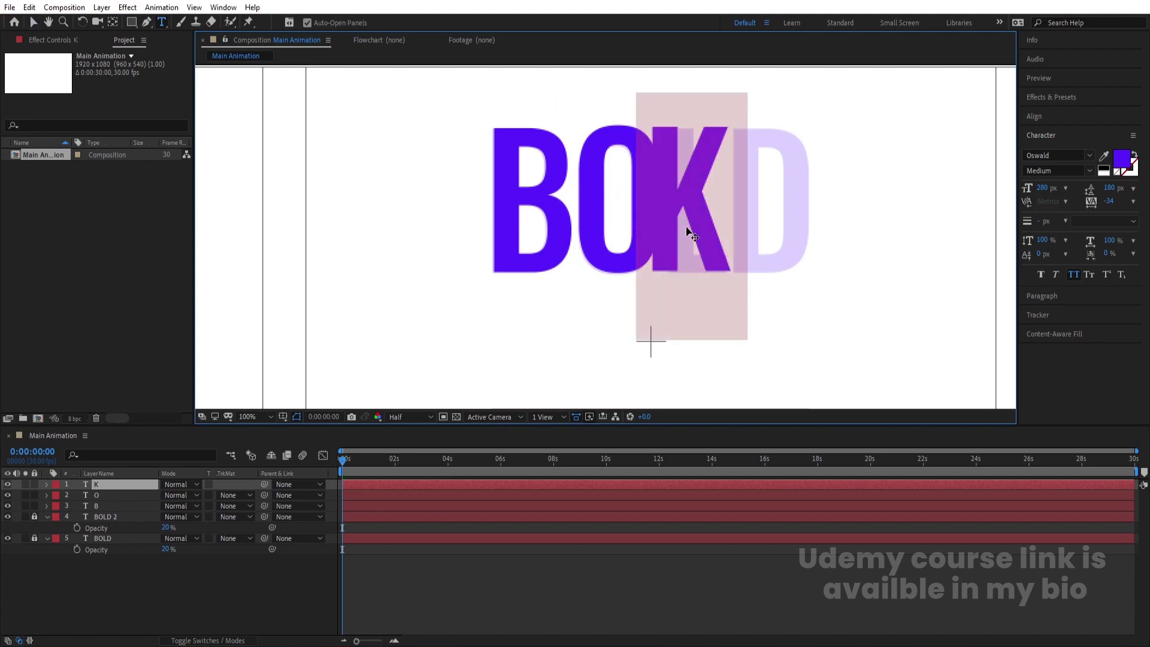
left_click(33, 23)
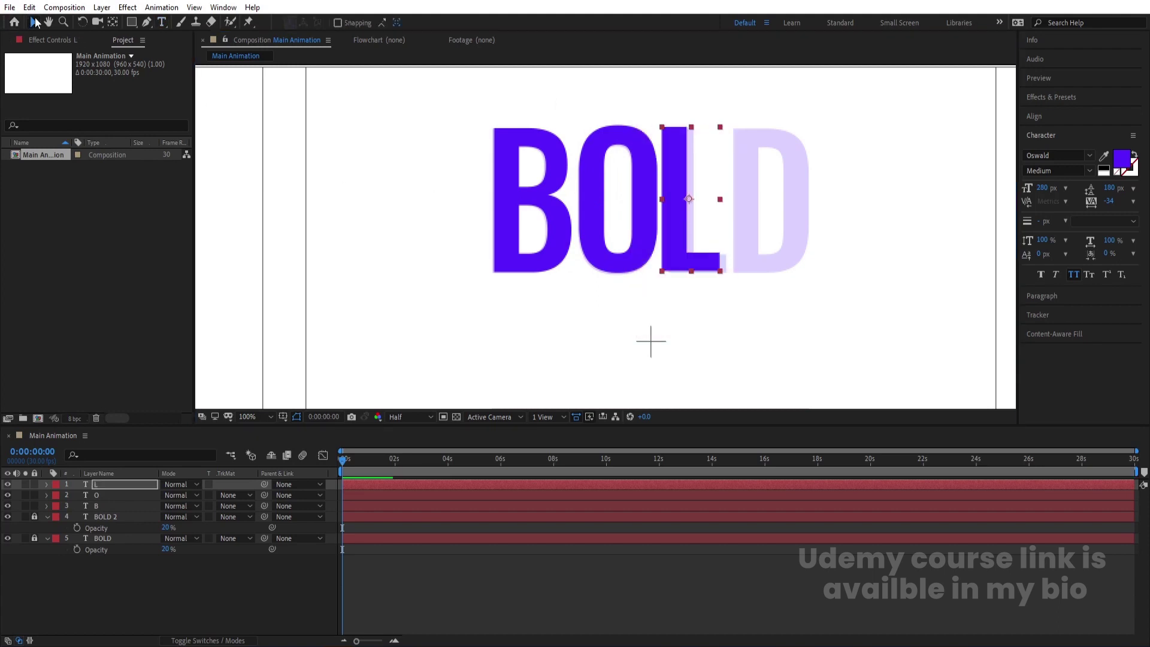
key("Right")
key("Right")
key("Right")
key("Right")
key("Right")
key("Right")
key("Right")
key("Right")
key("Right")
key("Right")
key("Right")
key("Right")
key("Right")
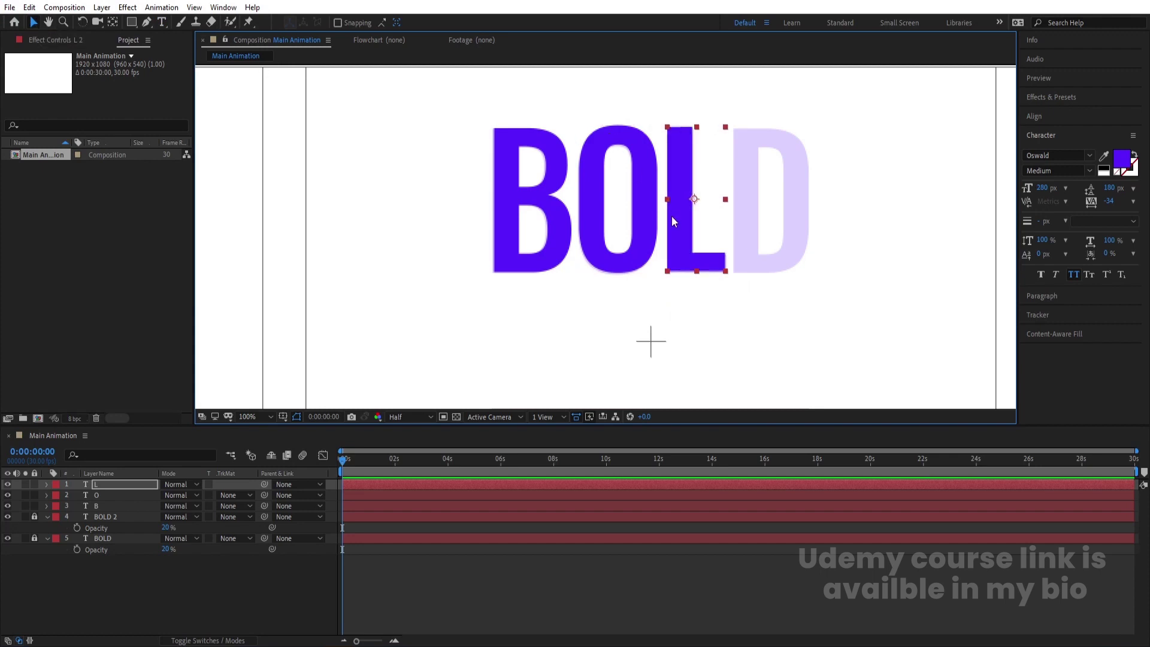
- Duplicate the L, retype the copy as 'D' over the faint D, then select the B layer
key("ctrl+d")
left_click_drag(682, 274, 758, 274)
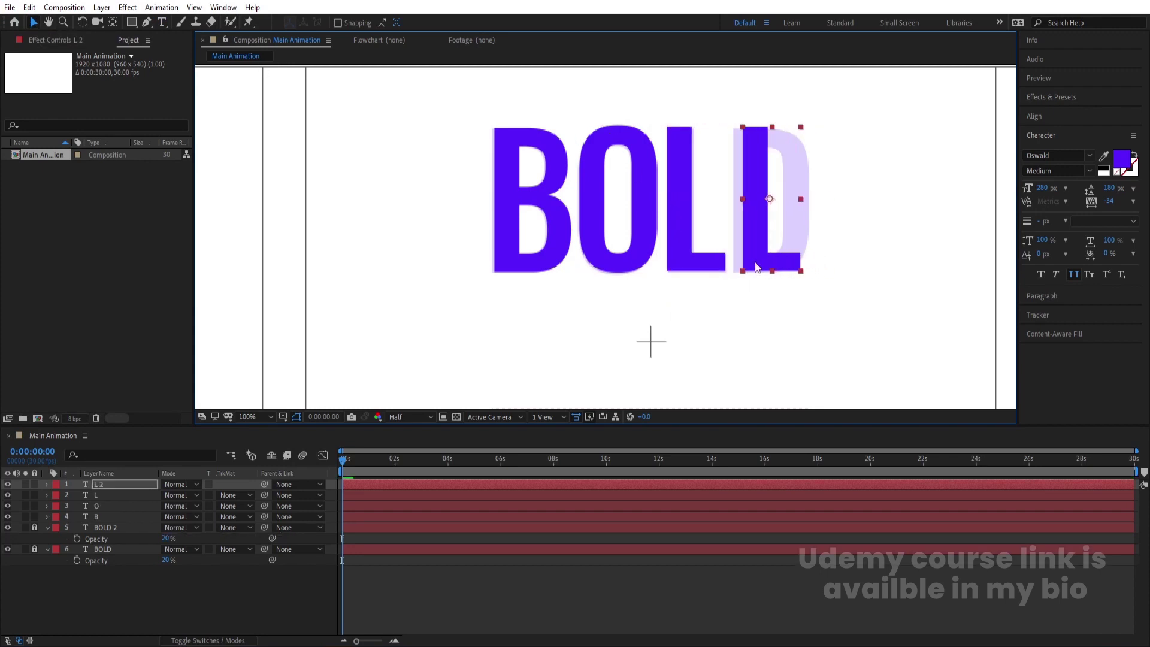
key("ctrl+t")
double_click(756, 221)
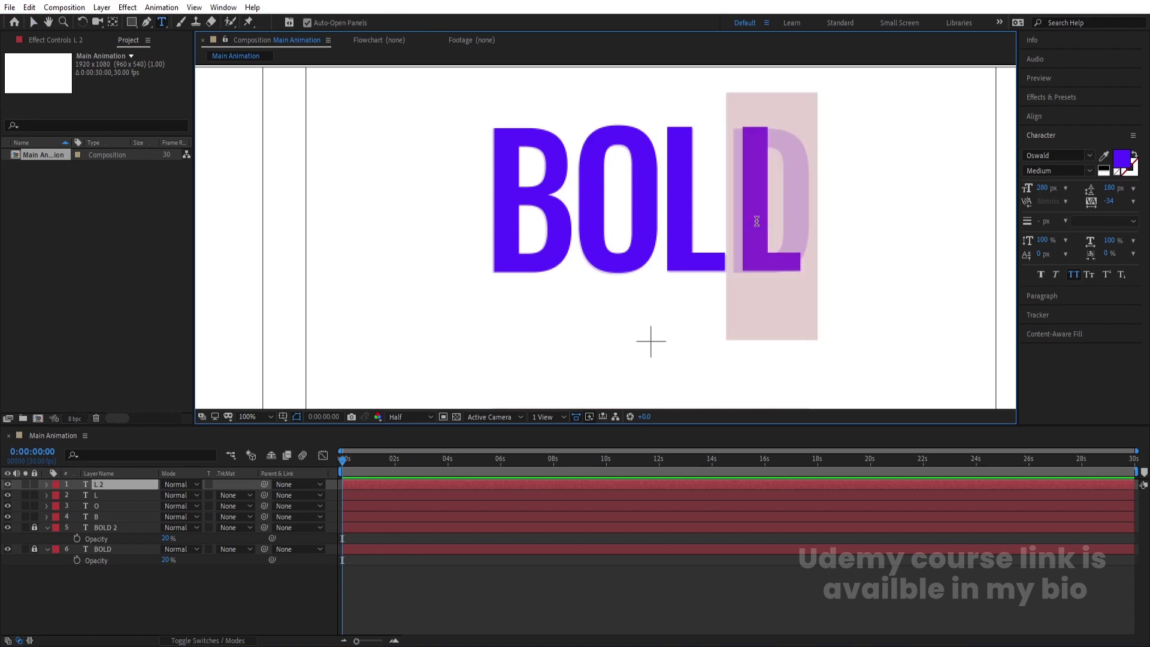
type("D")
left_click(33, 23)
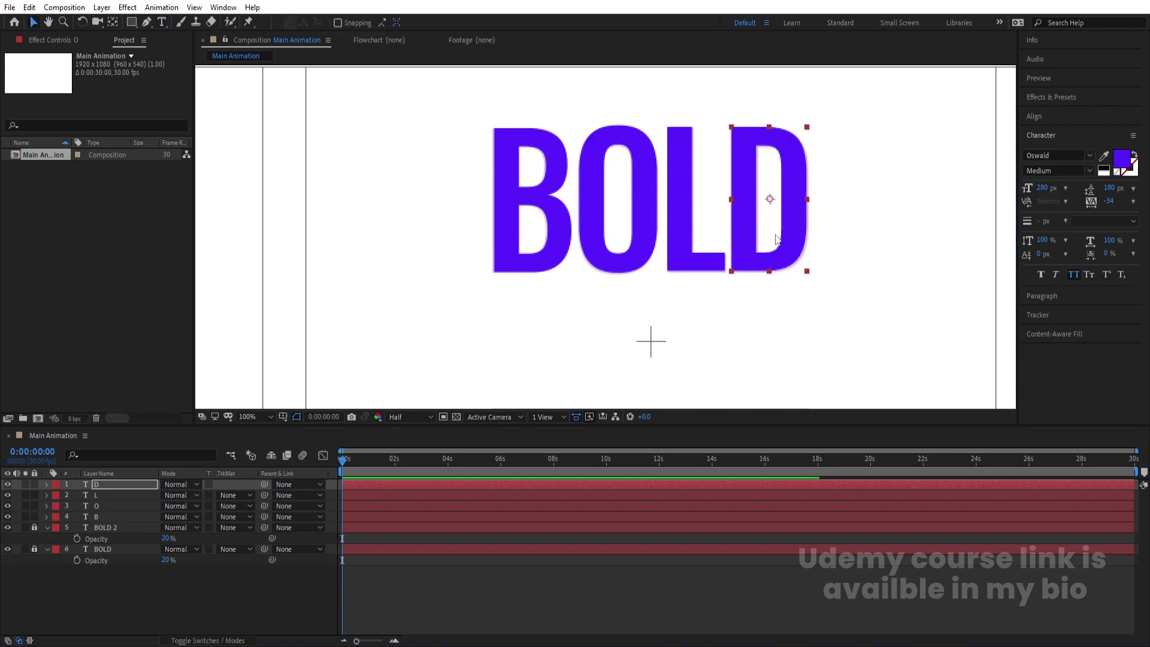
left_click(442, 254)
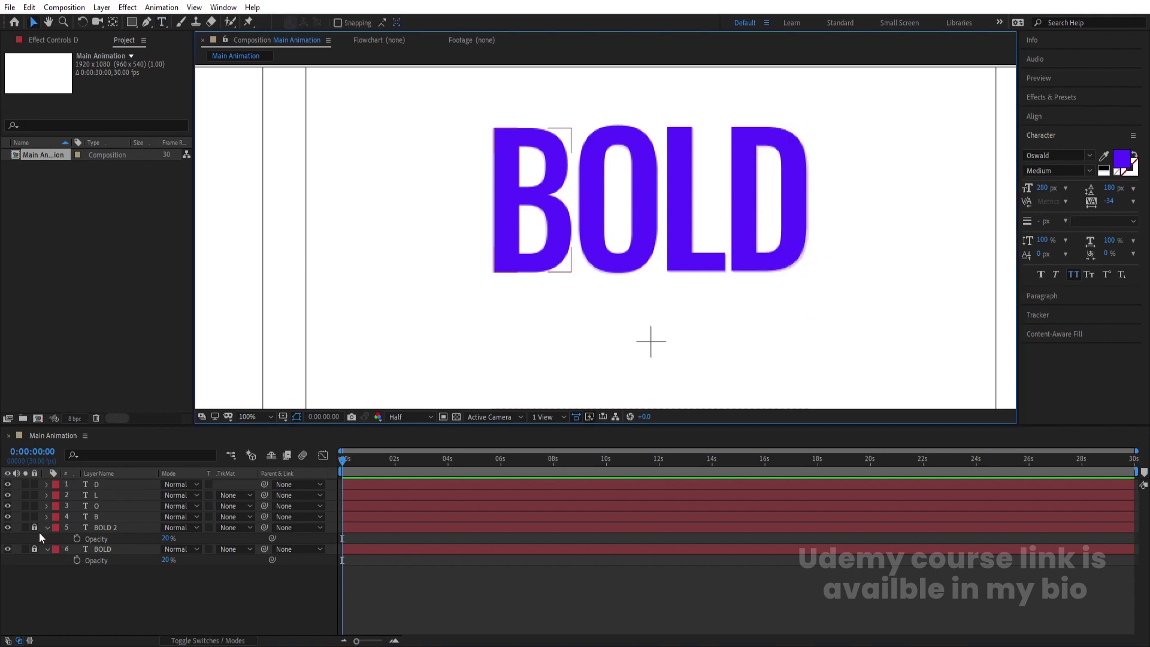
left_click(95, 516)
left_click(104, 482, "shift")
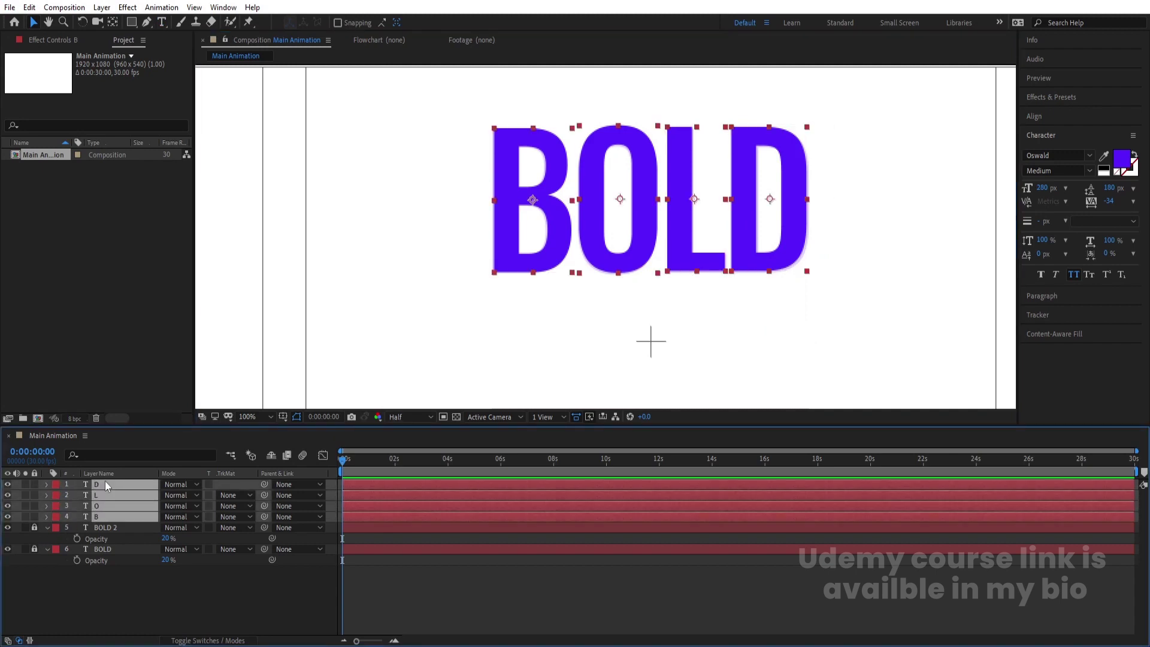
left_click(109, 583)
left_click(98, 518)
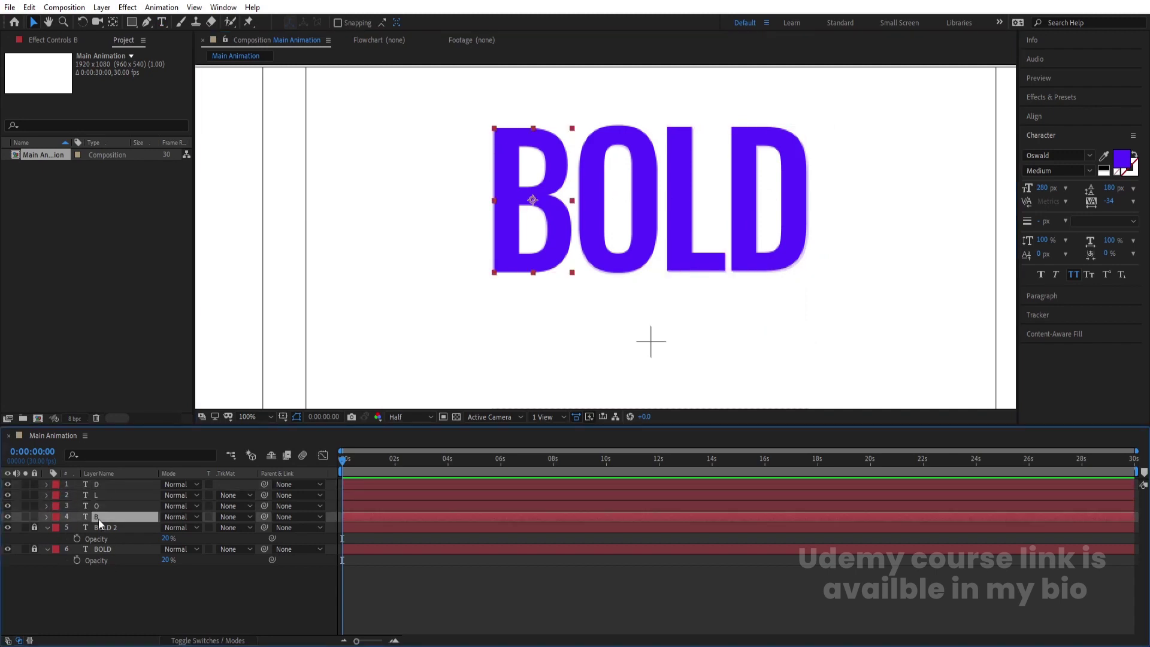
- Convert the B and O letter layers into shape outline layers
right_click(98, 519)
mouse_move(215, 431)
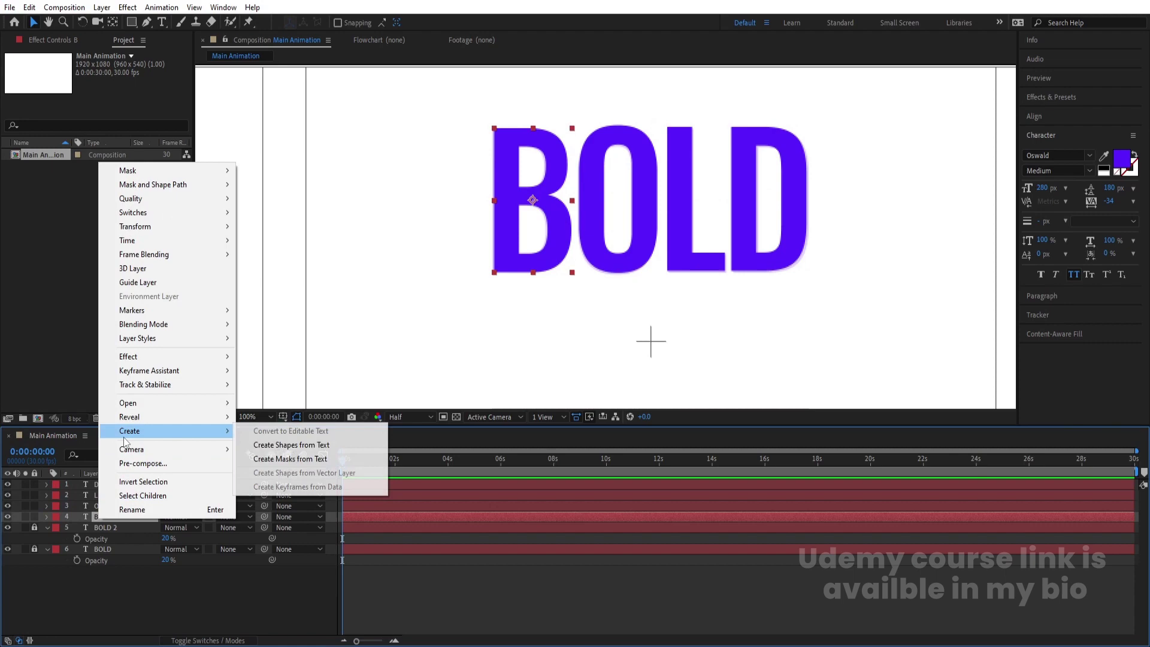
left_click(268, 444)
left_click(135, 505)
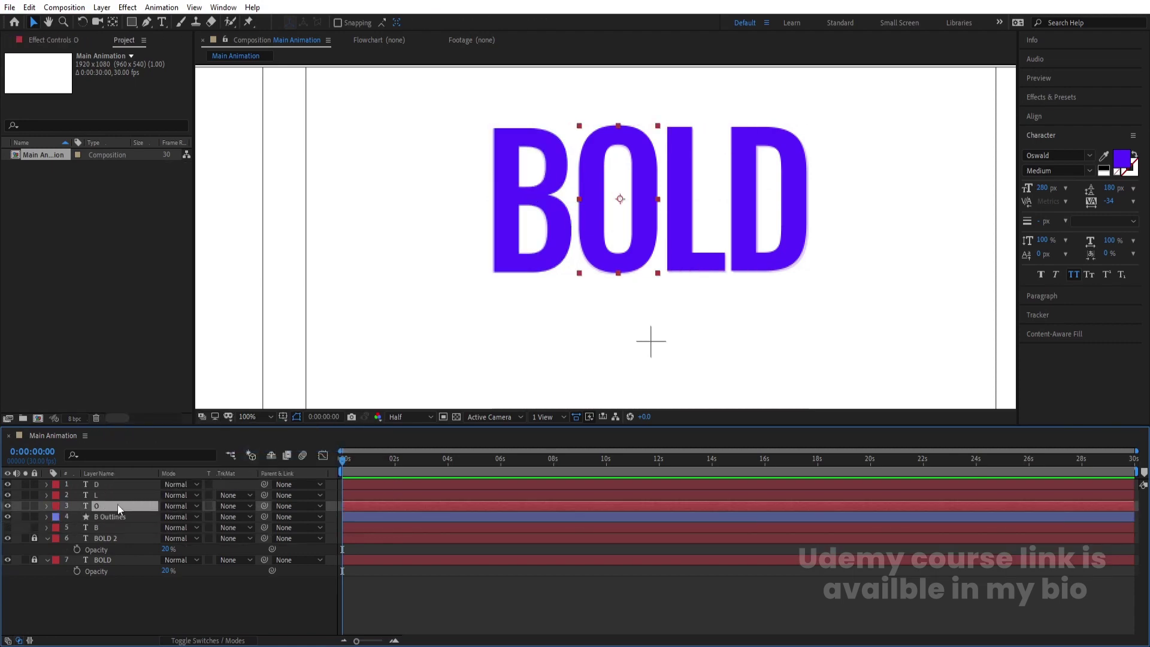
right_click(118, 504)
mouse_move(147, 420)
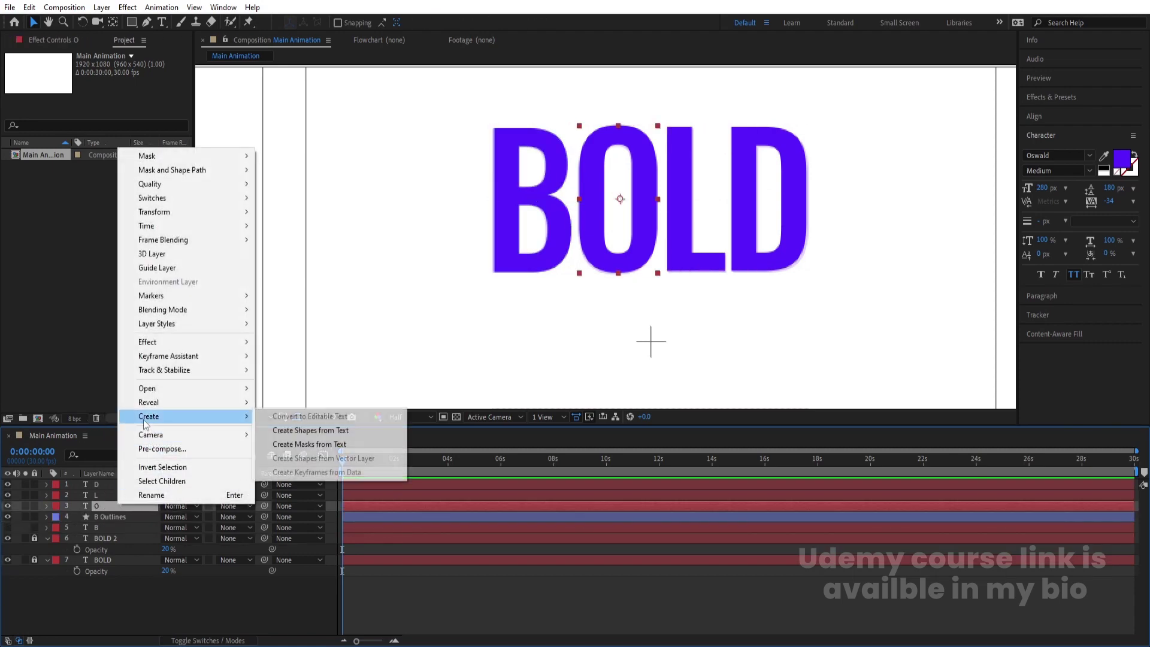
left_click(310, 431)
- Convert the L and D letter layers into shape outline layers as well
left_click(115, 496)
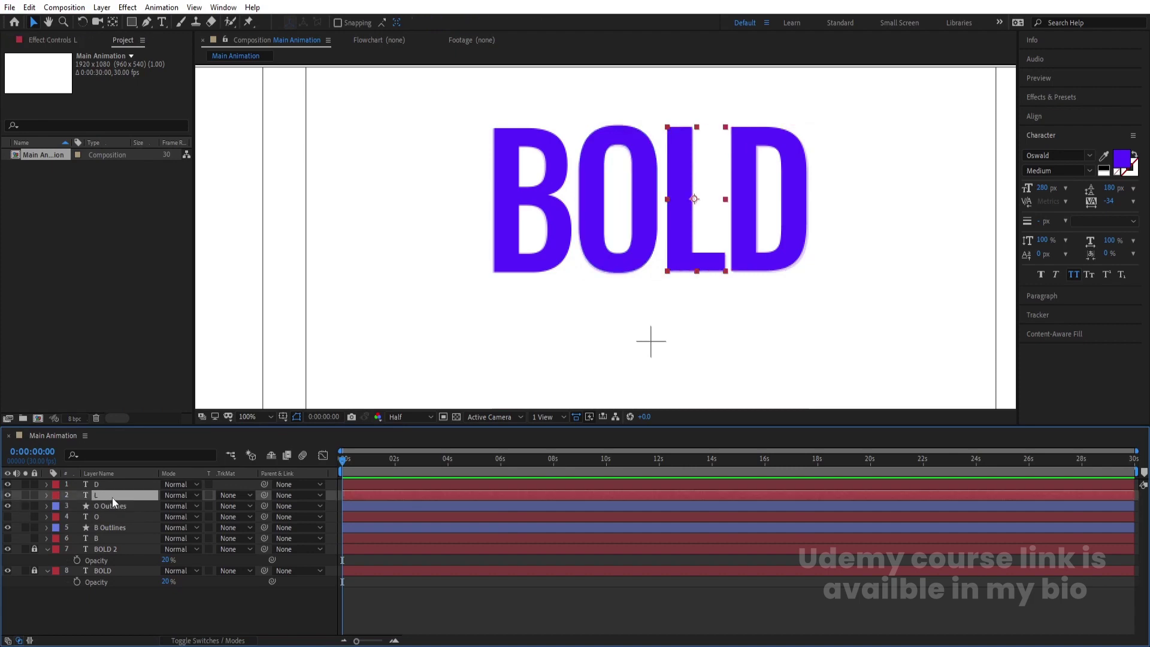
right_click(112, 497)
mouse_move(144, 411)
left_click(307, 422)
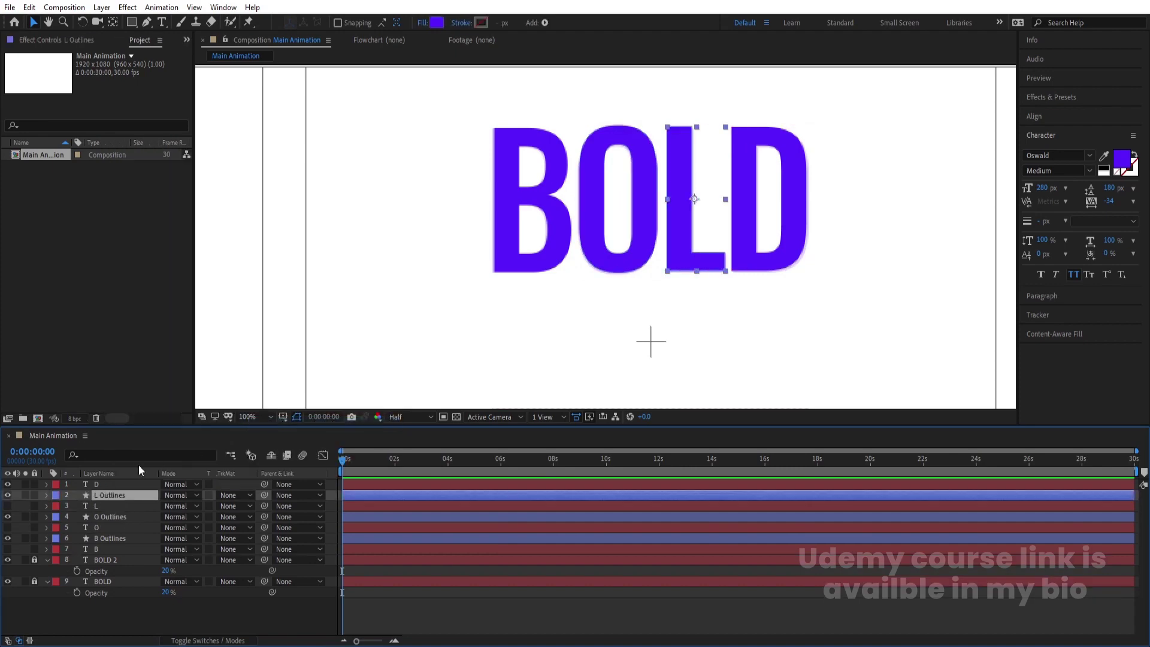
left_click(99, 484)
right_click(99, 484)
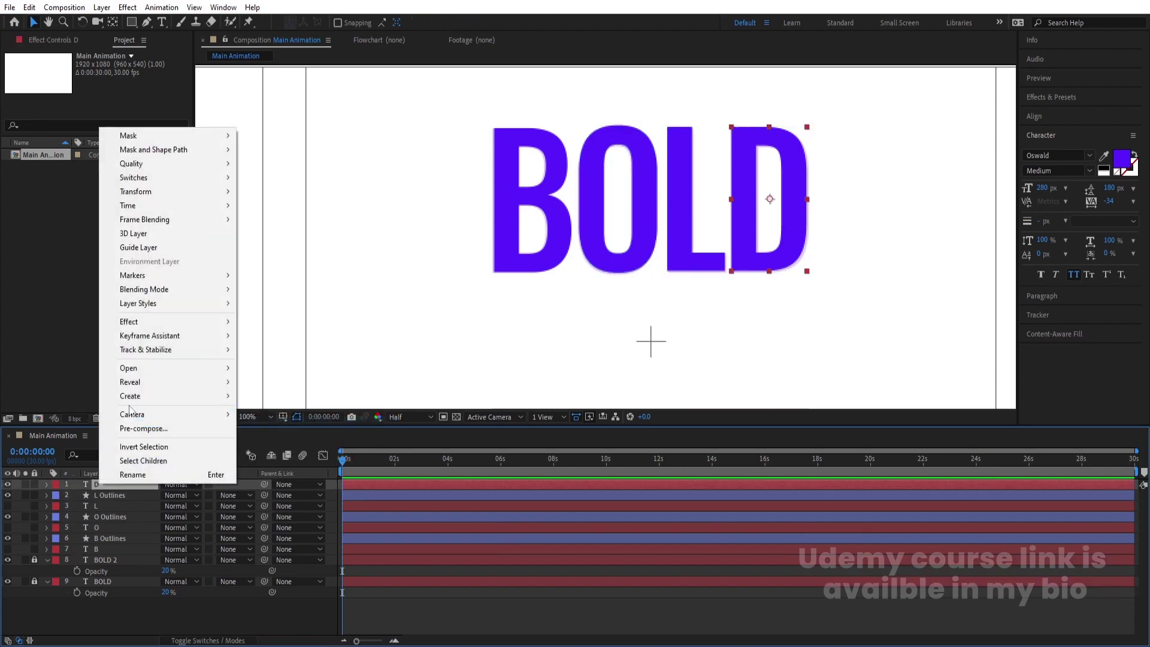
mouse_move(132, 396)
left_click(326, 405)
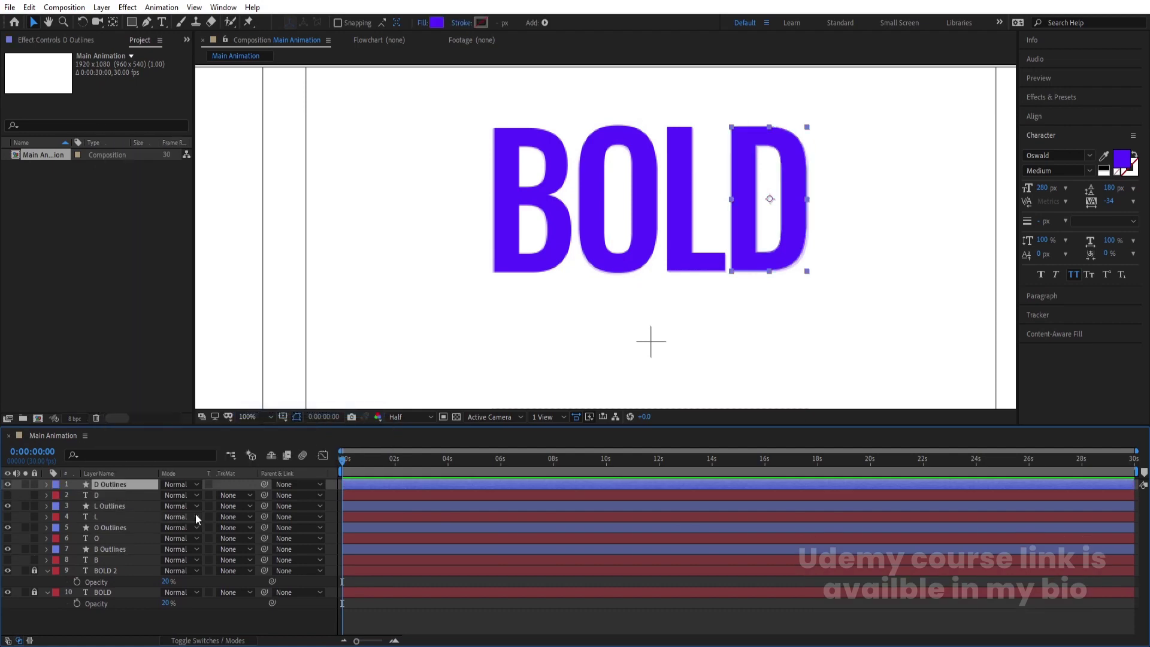
- Remove the four original D, L, O and B text layers
left_click(97, 496)
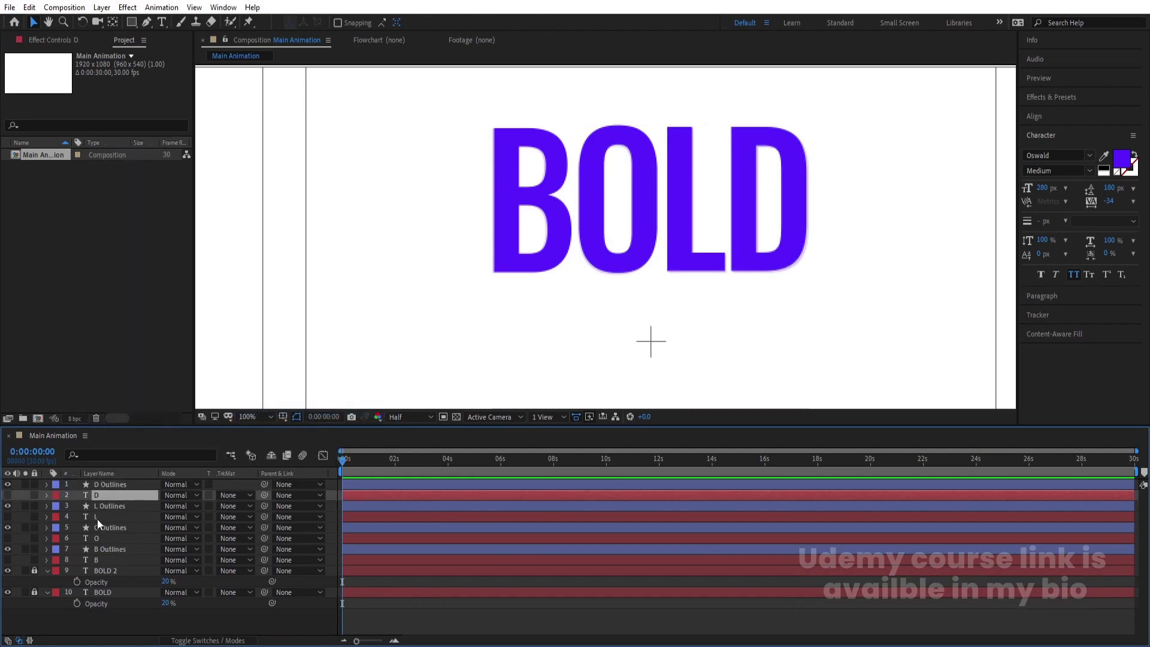
left_click(99, 523, "ctrl")
left_click(96, 538, "ctrl")
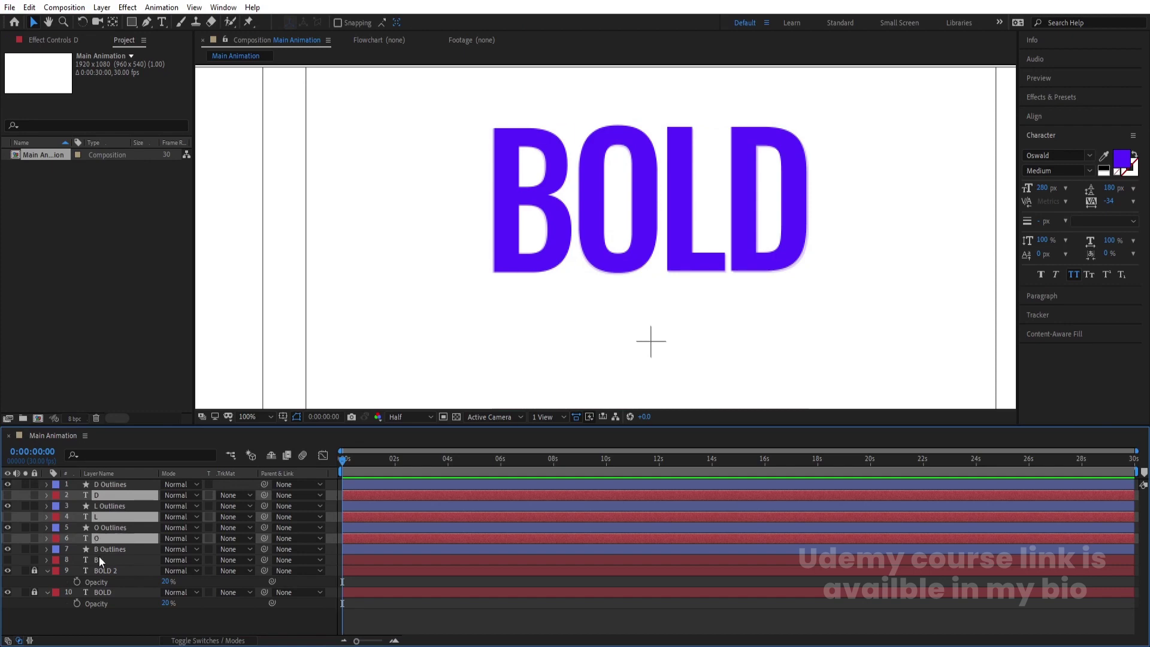
left_click(95, 560, "ctrl")
key("Delete")
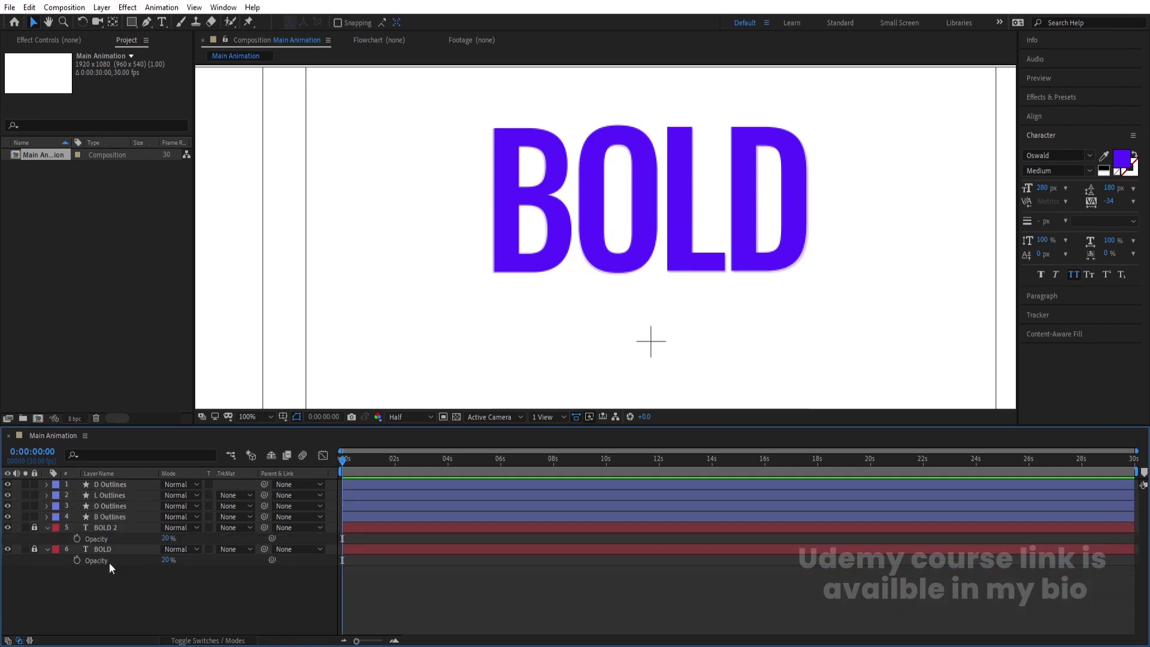
- Select the four Outlines layers and filter the timeline to show their 'path' properties
left_click(98, 517)
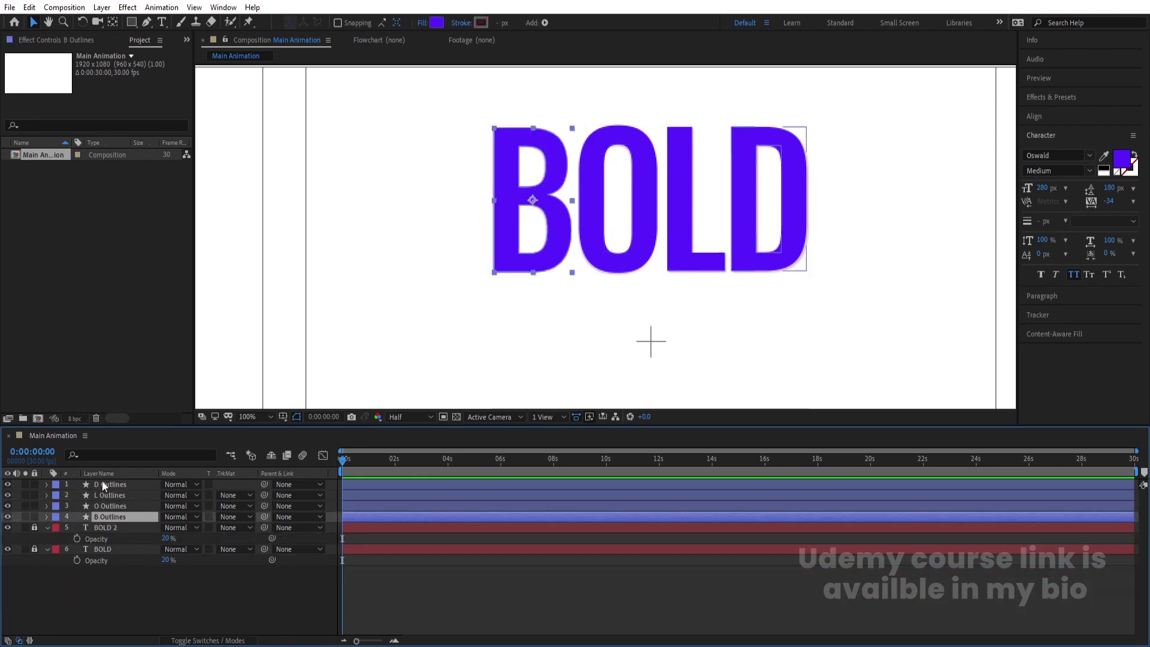
left_click(93, 504, "ctrl")
left_click(91, 485, "shift")
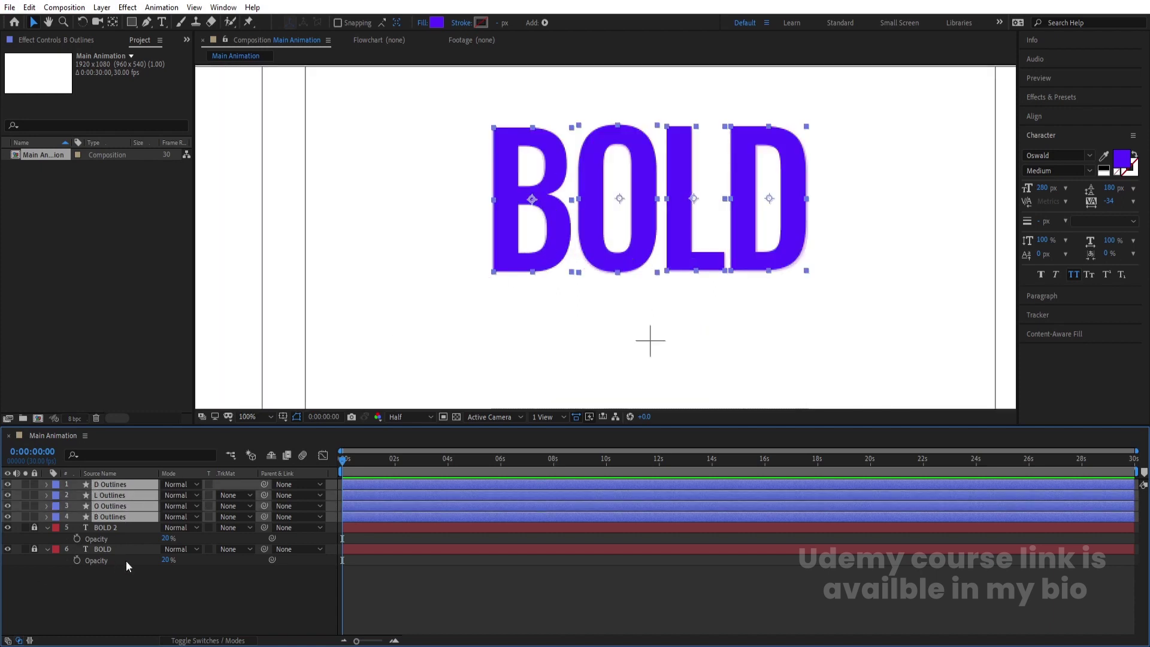
left_click(104, 454)
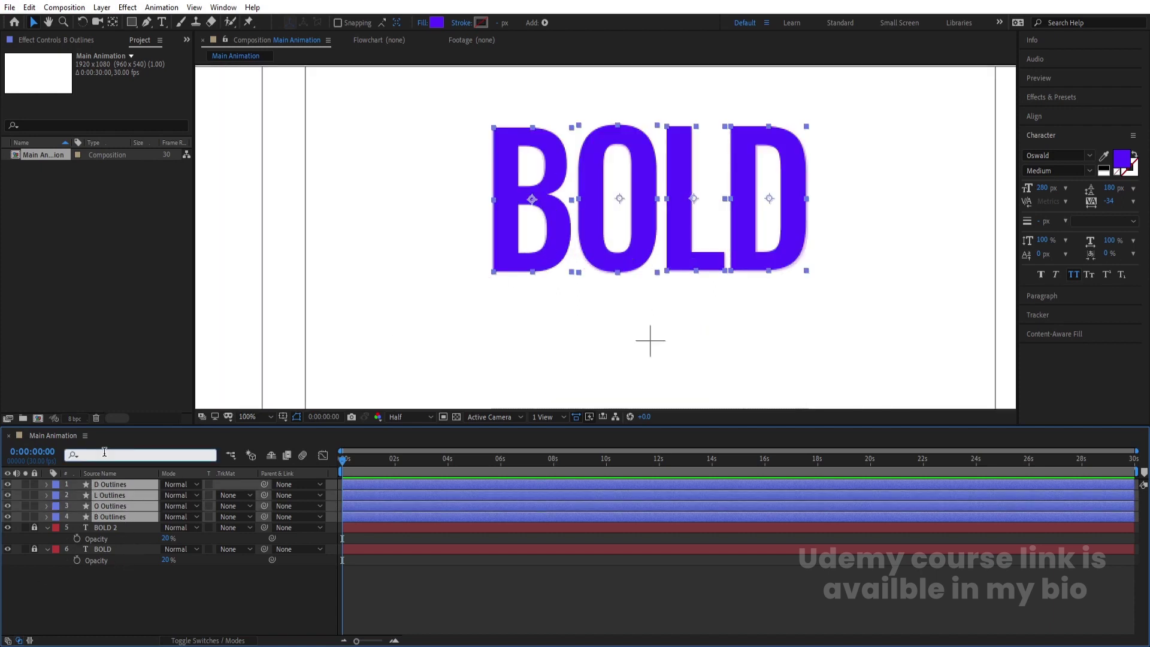
type("path")
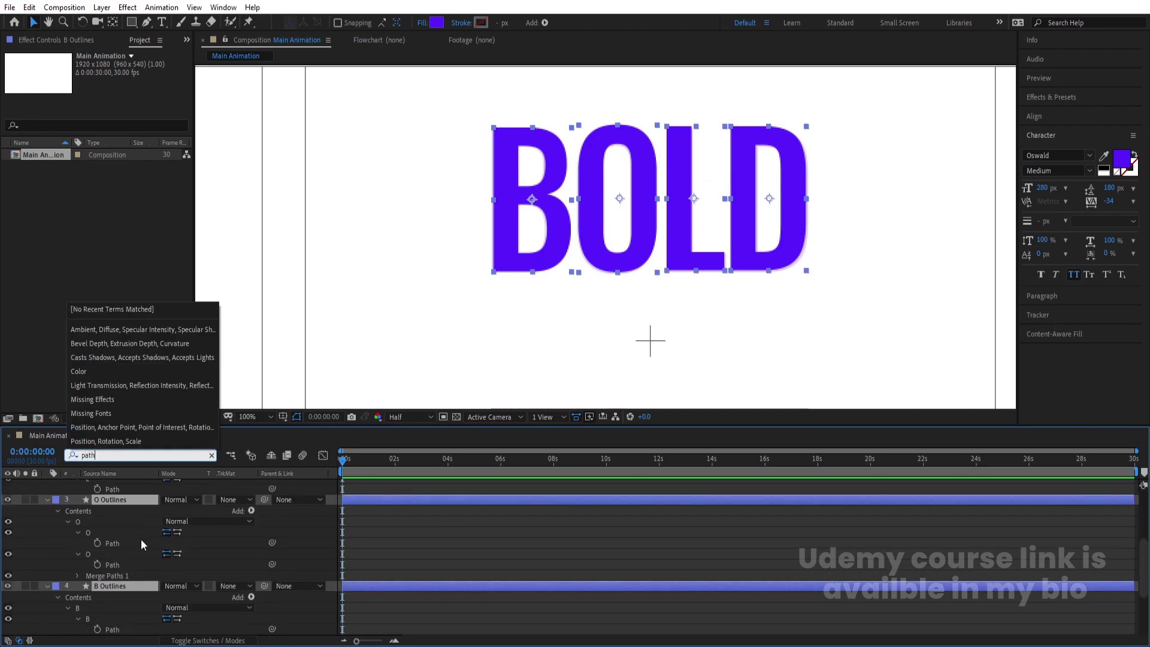
scroll(142, 544, "up", 5)
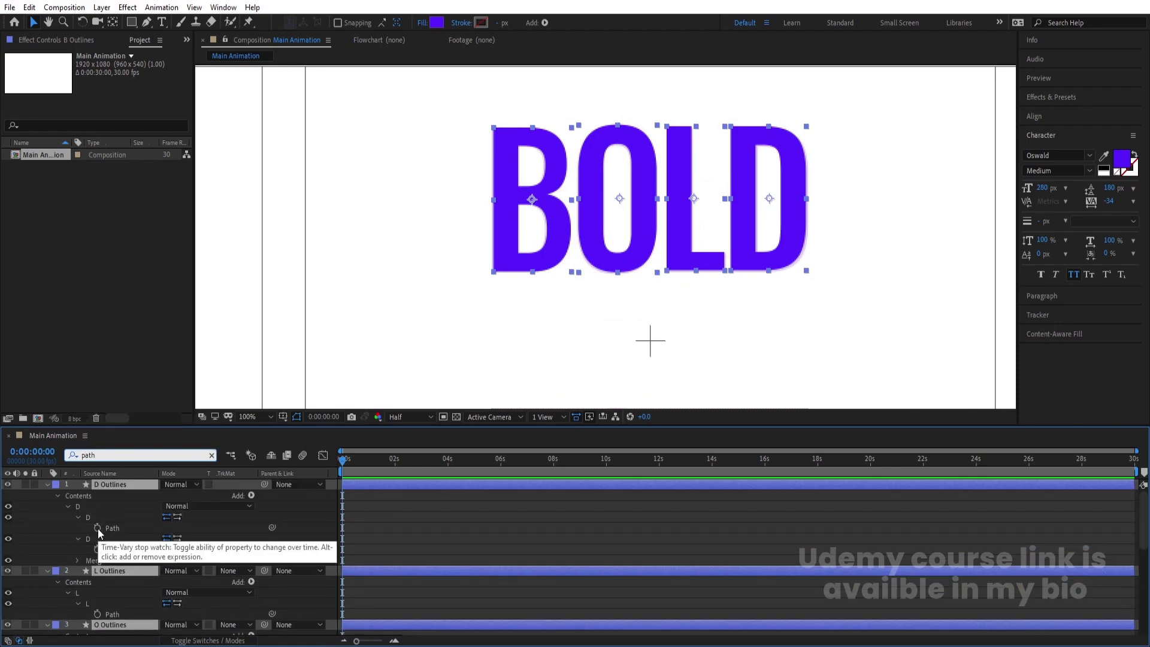
scroll(98, 529, "down", 3)
left_click(107, 539)
scroll(107, 539, "up", 3)
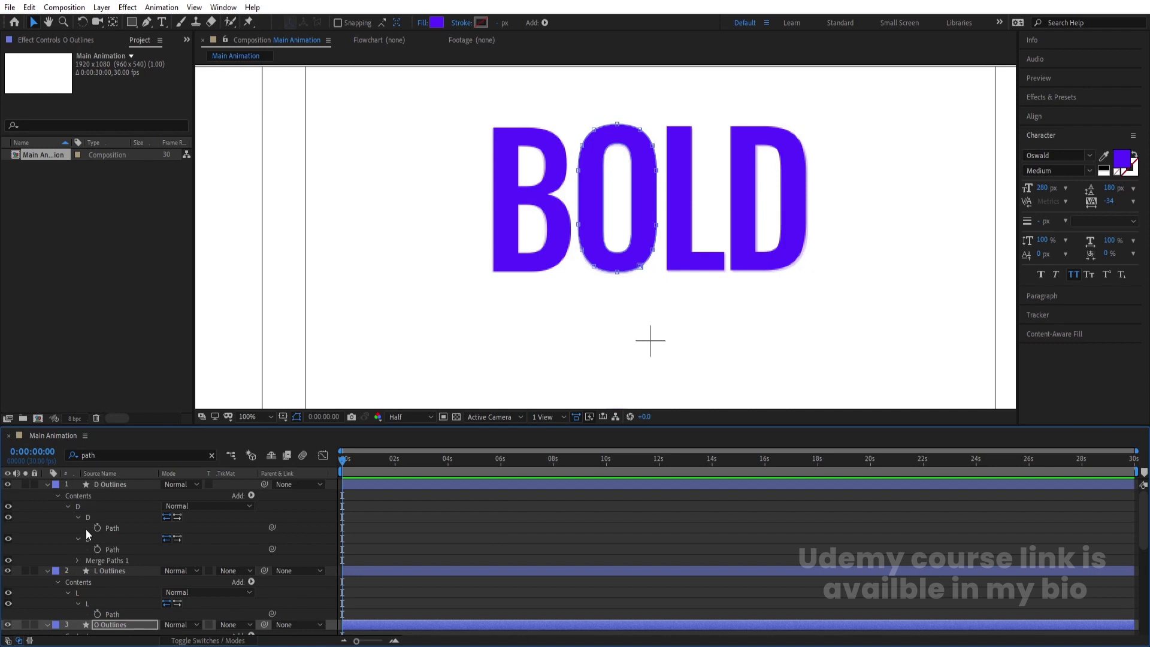
- Keyframe all eight paths at frame 0 (D two, L one, O two, B three), then show only keyframed properties
left_click(95, 528)
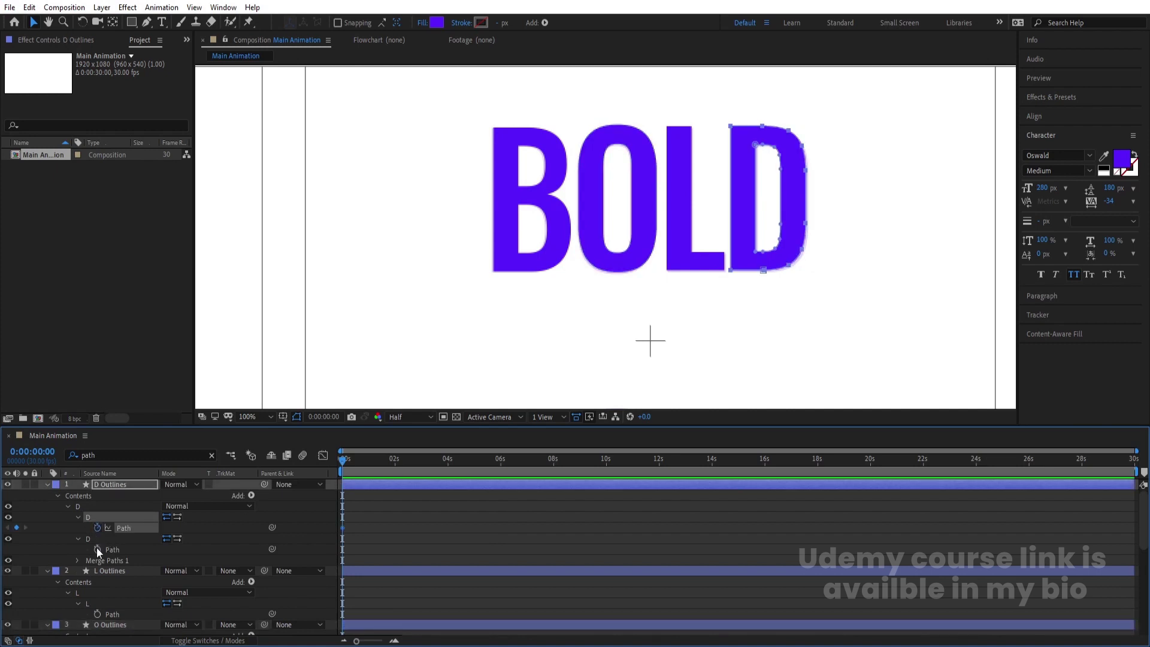
left_click(96, 548)
scroll(98, 573, "down", 2)
left_click(98, 576)
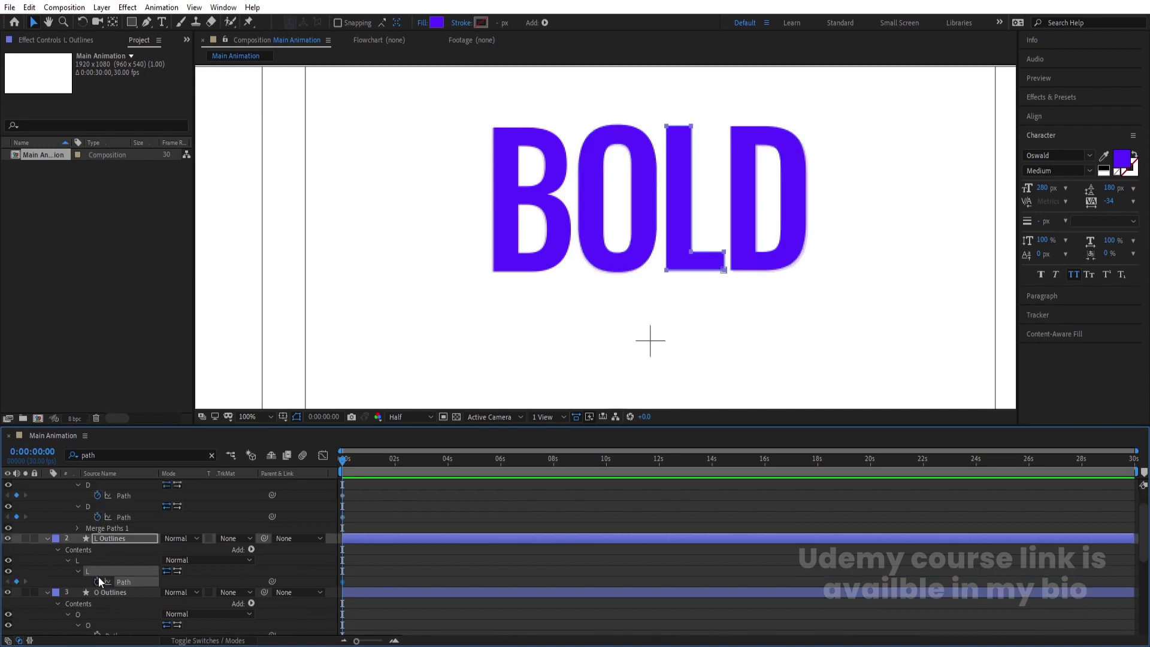
scroll(99, 576, "down", 5)
left_click(97, 538)
left_click(97, 560)
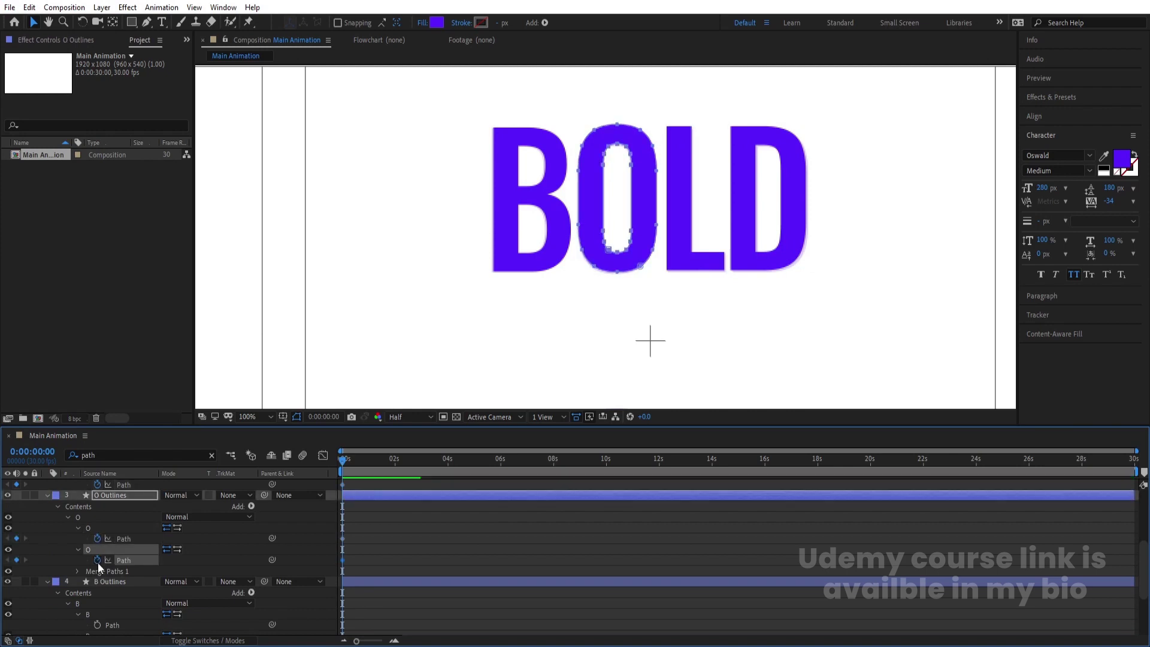
scroll(98, 563, "down", 3)
left_click(97, 560)
left_click(97, 582)
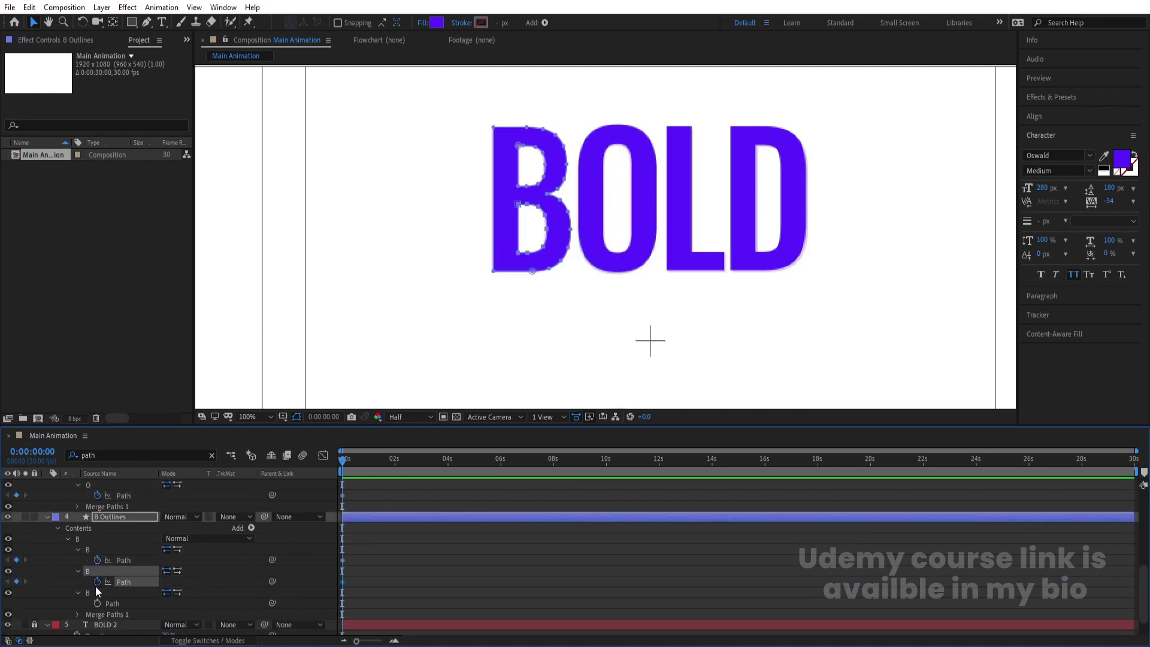
left_click(97, 603)
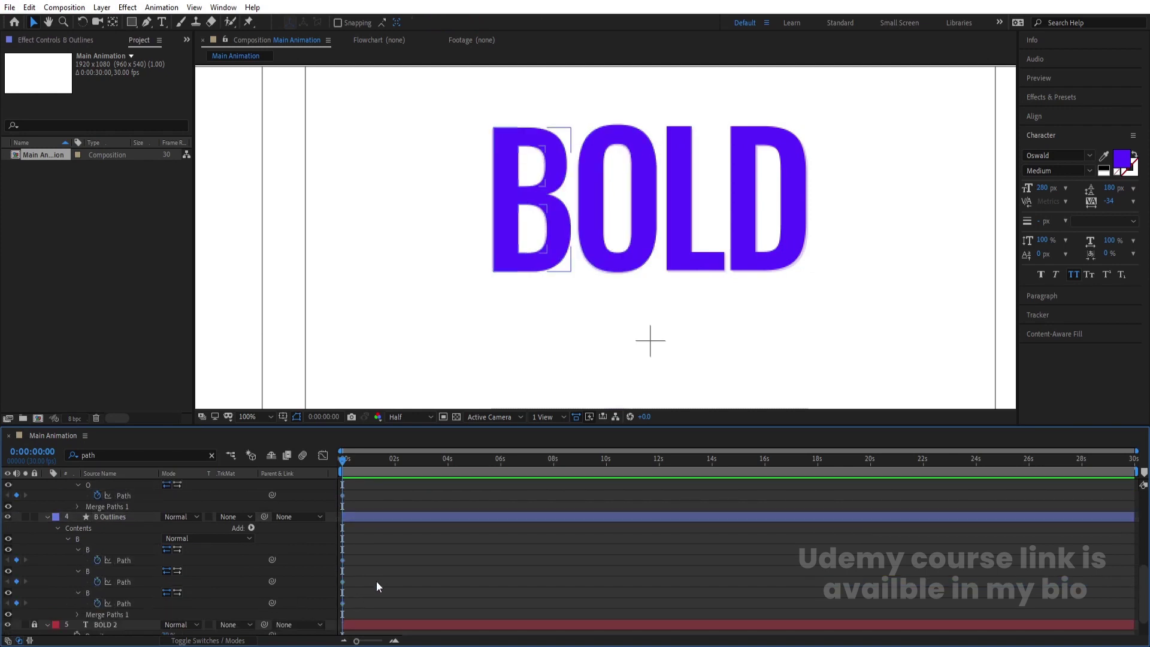
key("u")
left_click(362, 549)
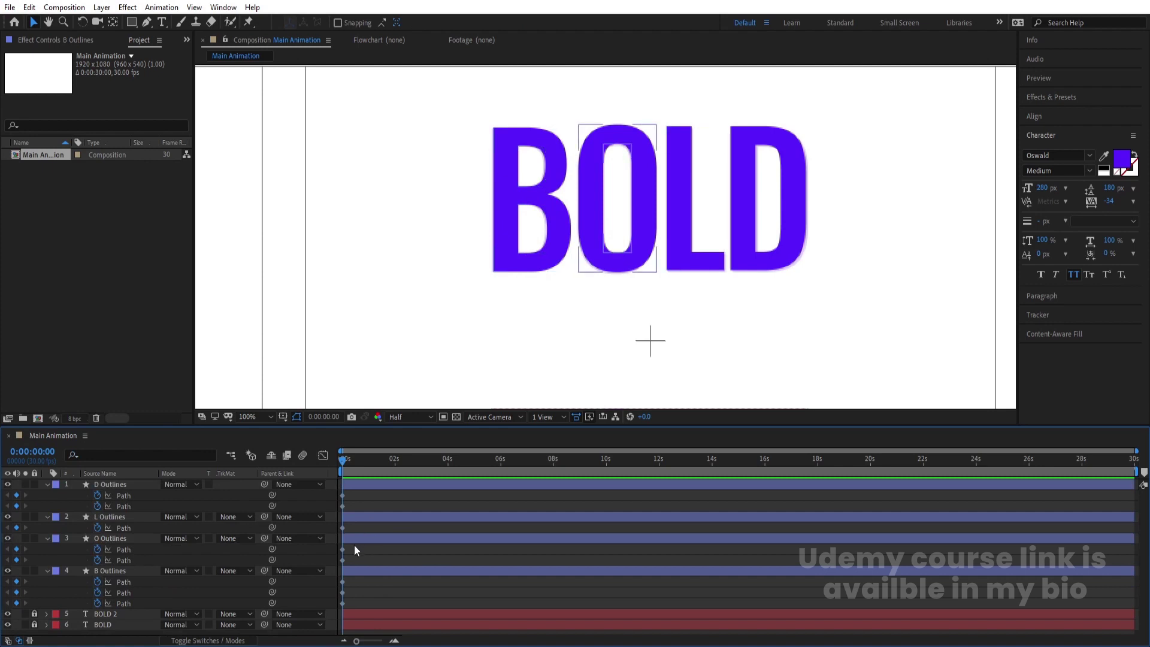
- Zoom the timeline in and move the current time to 0:00:01:00
key("equal")
key("equal")
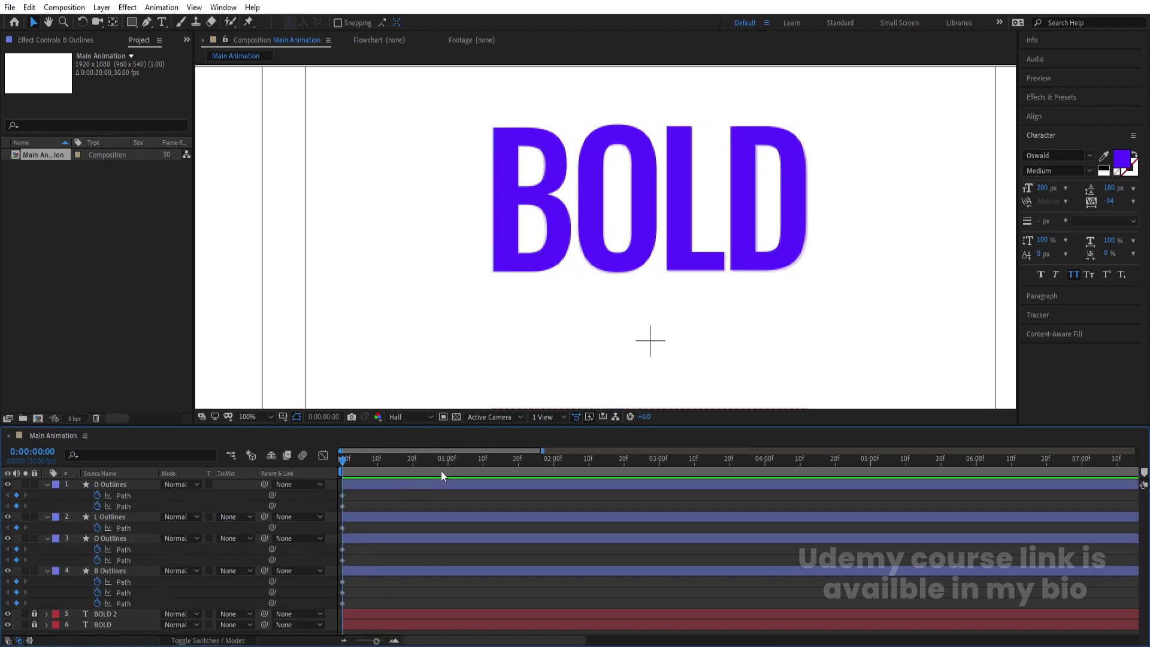
left_click(448, 464)
left_click(439, 507)
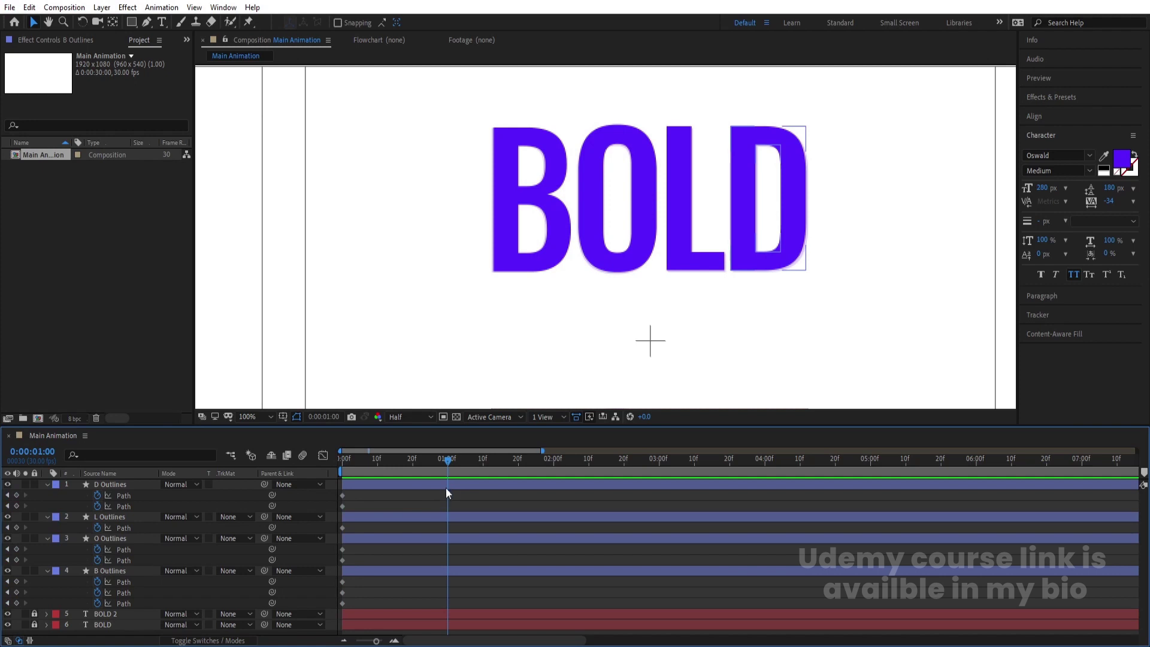
left_click(446, 483)
left_click(542, 267)
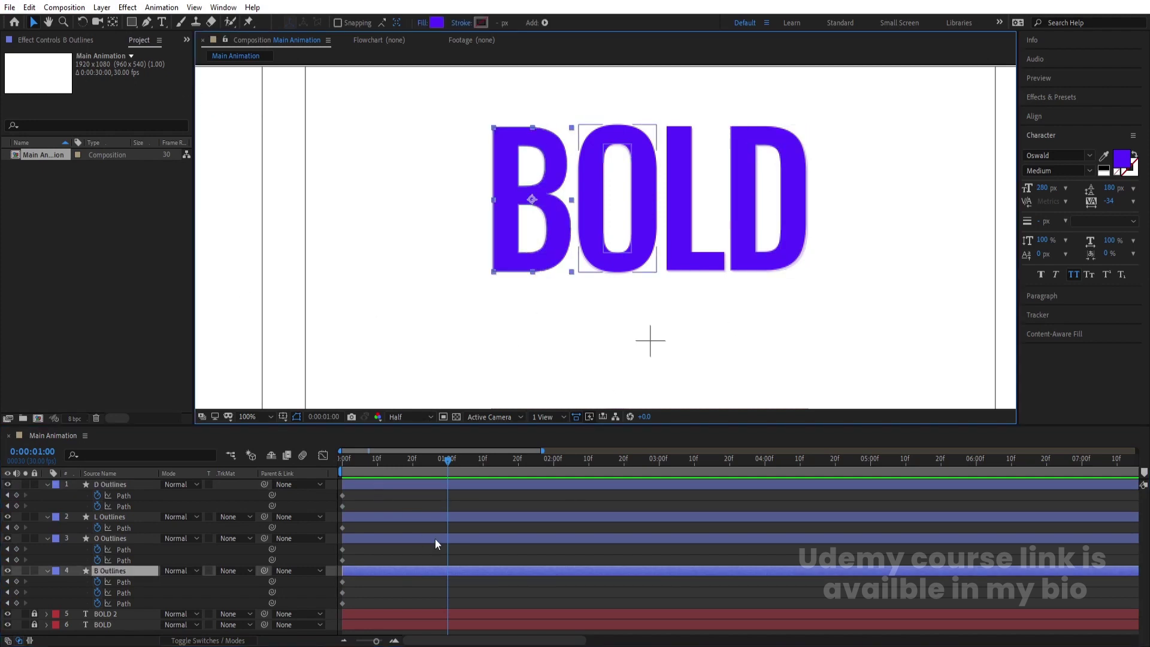
- Add a 1-second keyframe to all eight Path properties of the D, L, O and B layers
left_click(16, 496)
left_click(16, 506)
left_click(16, 528)
left_click(16, 549)
left_click(16, 561)
left_click(16, 581)
left_click(16, 593)
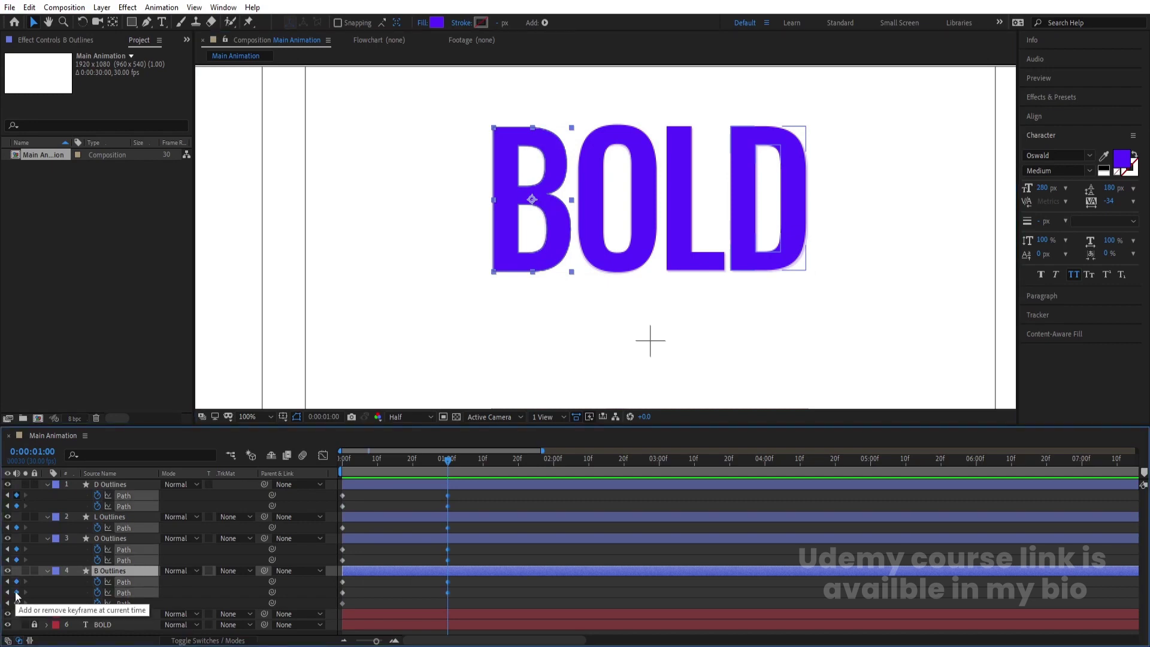
left_click(16, 604)
left_click(399, 502)
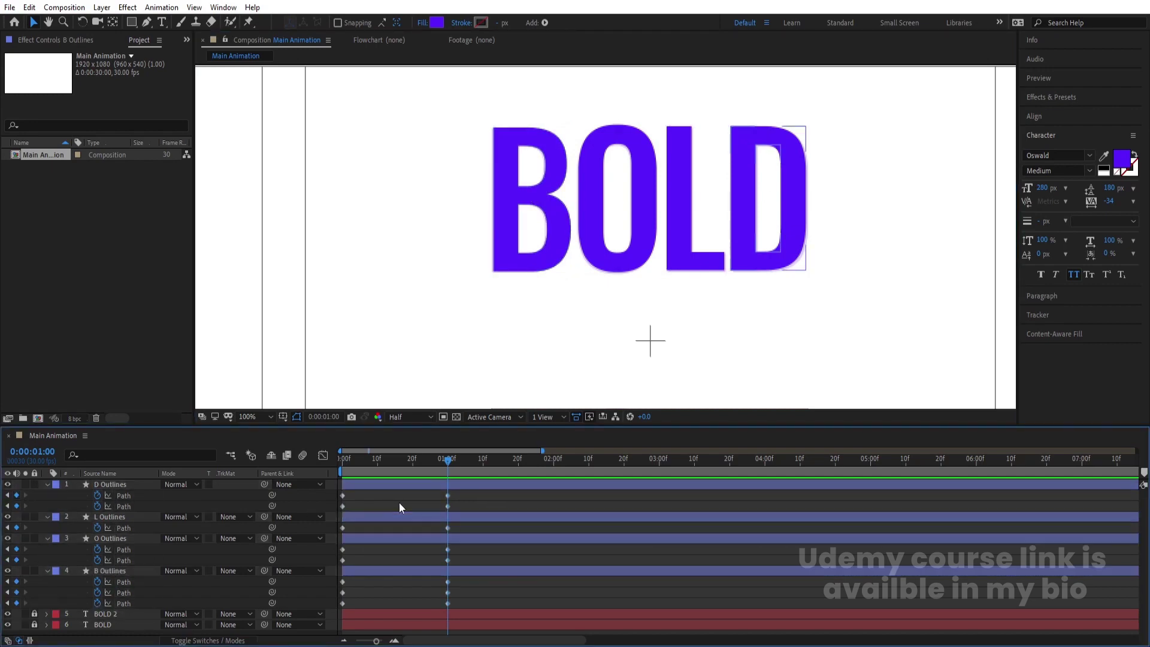
left_click(410, 570)
- Select the B's 1-second path keyframes and try reshaping its points, undoing each attempt
left_click_drag(437, 589, 460, 602)
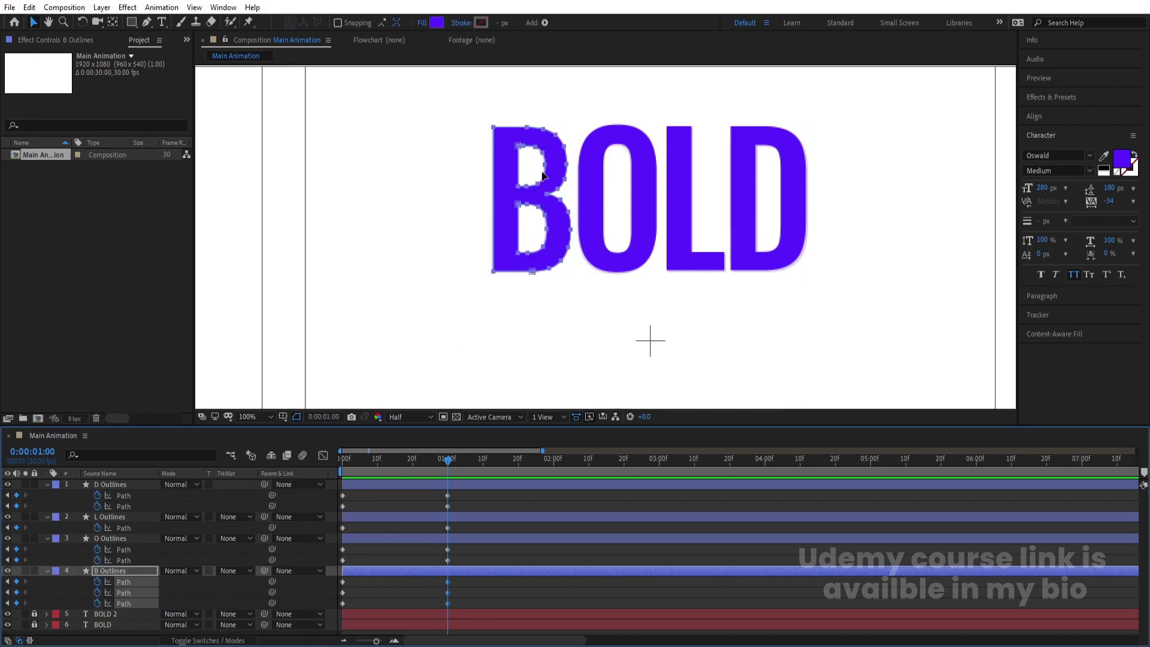
key("comma")
key("comma")
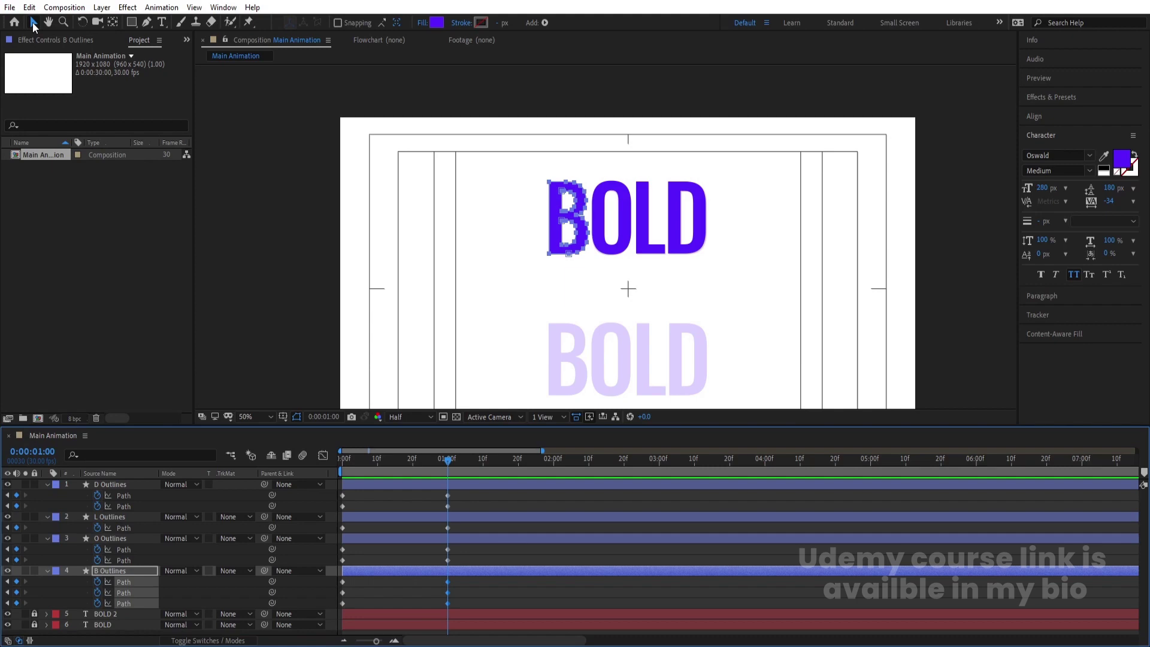
scroll(597, 257, "up", 4)
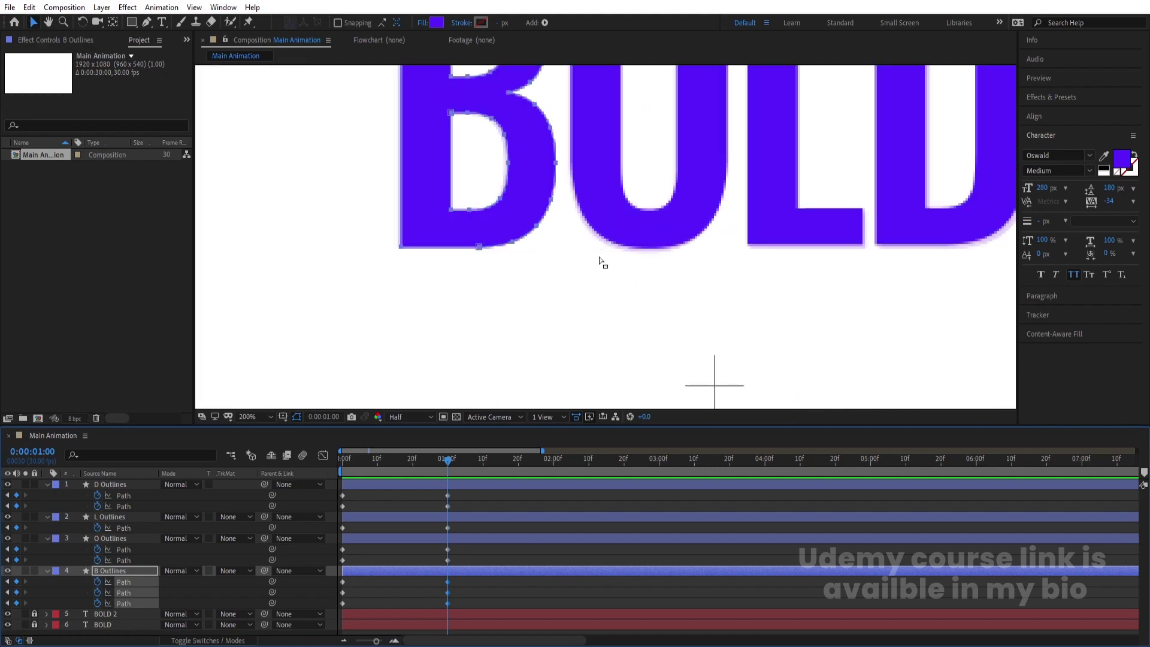
left_click_drag(381, 149, 561, 289)
scroll(560, 275, "down", 2)
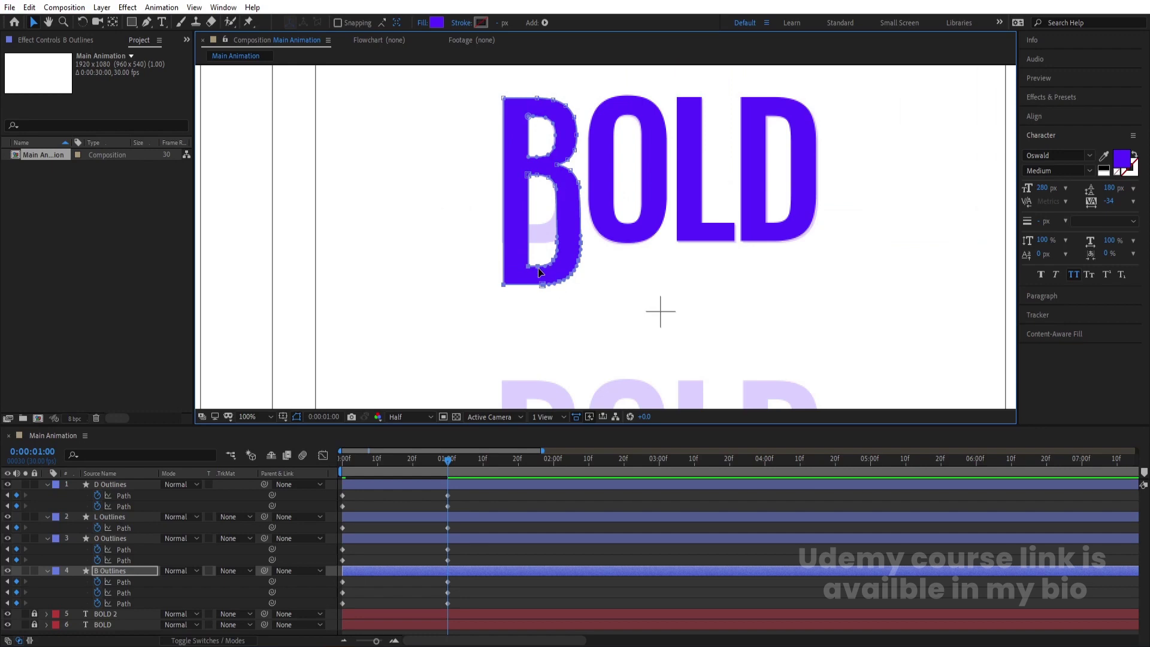
key("ctrl+z")
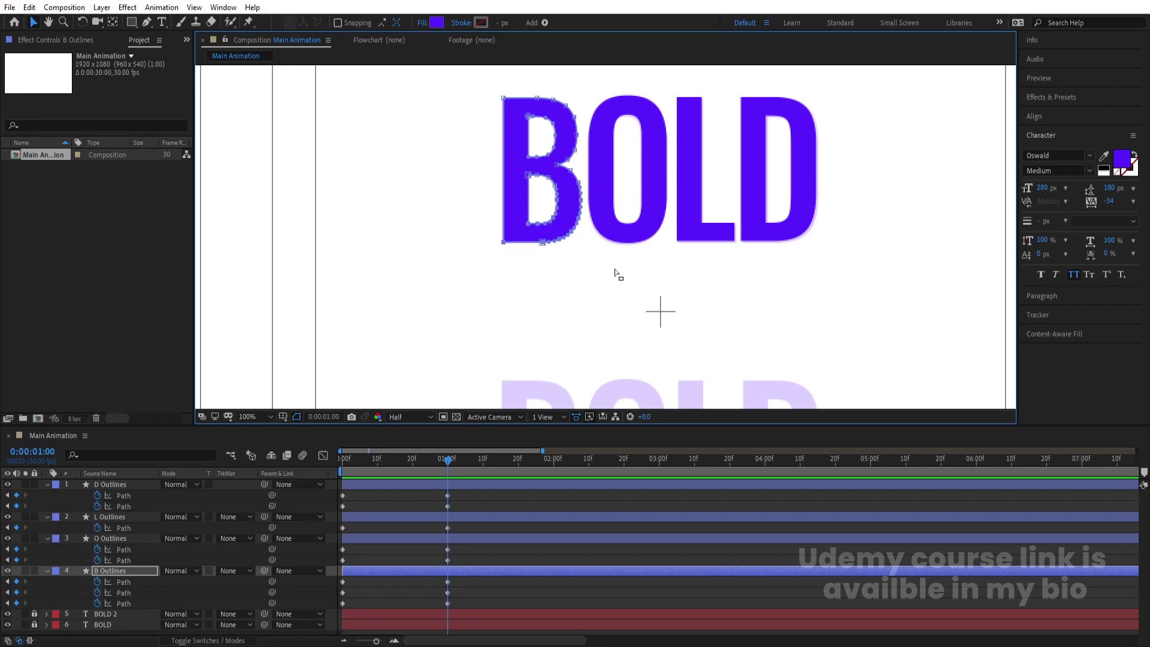
scroll(567, 196, "up", 4)
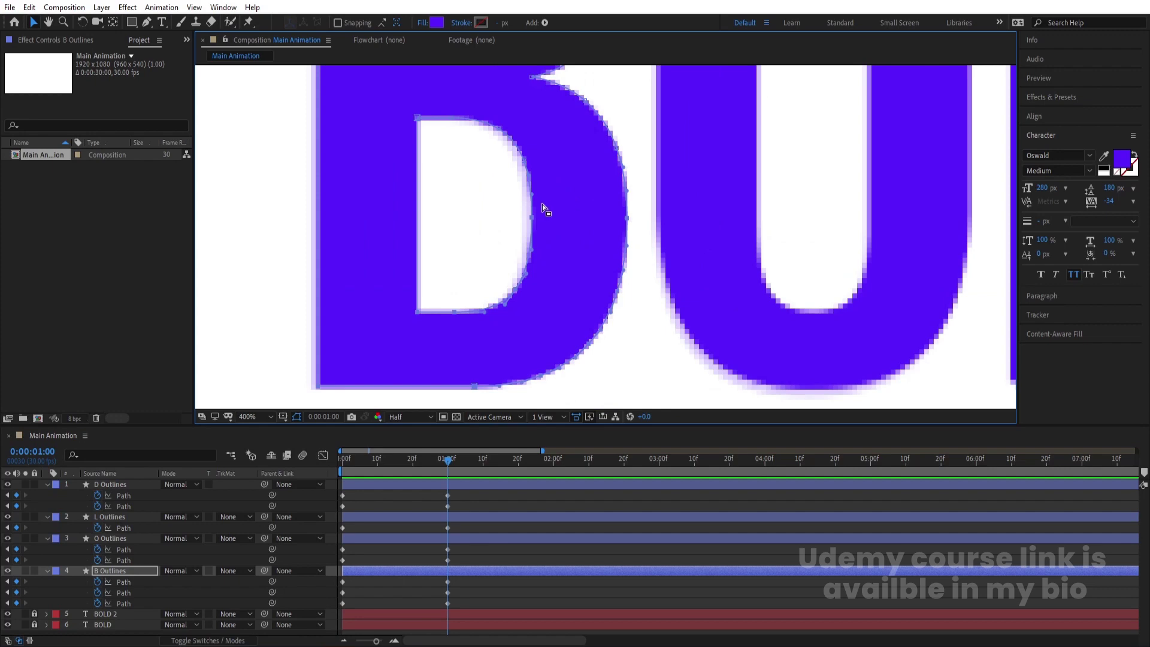
left_click_drag(553, 202, 506, 191)
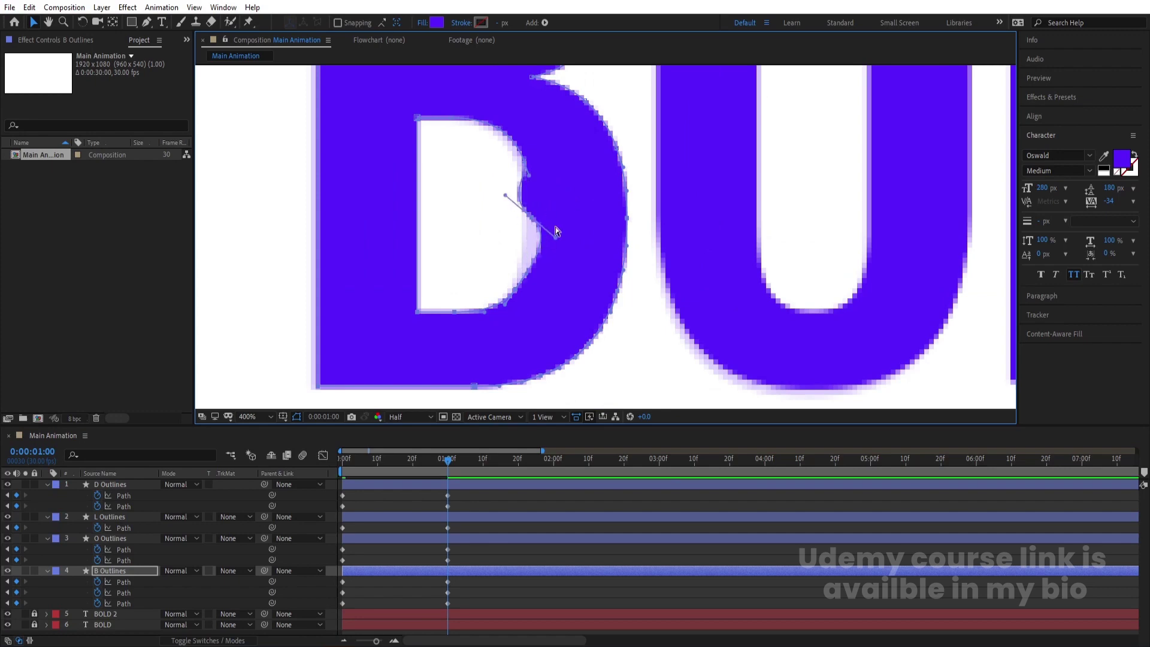
key("ctrl+z")
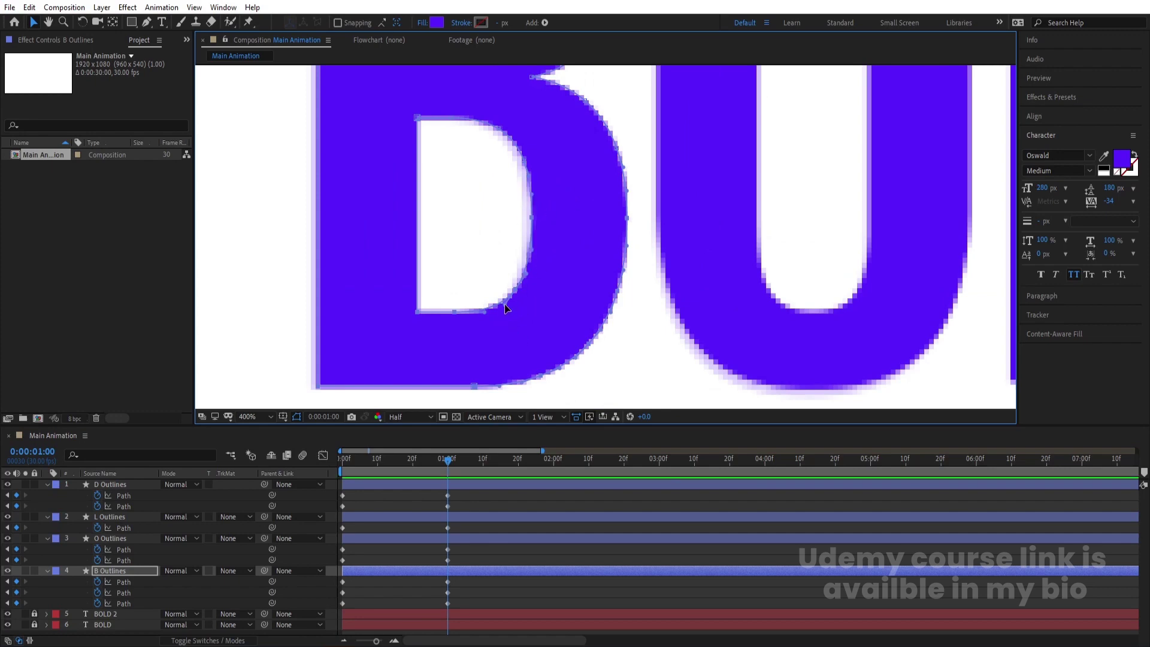
left_click_drag(504, 304, 505, 319)
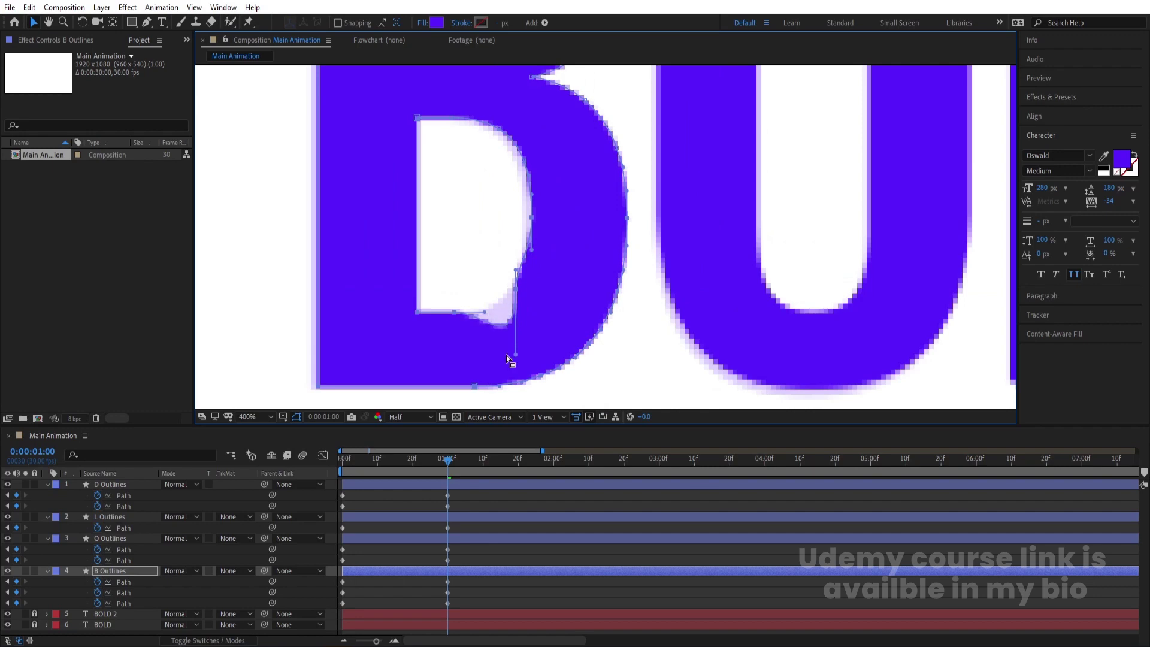
key("ctrl+z")
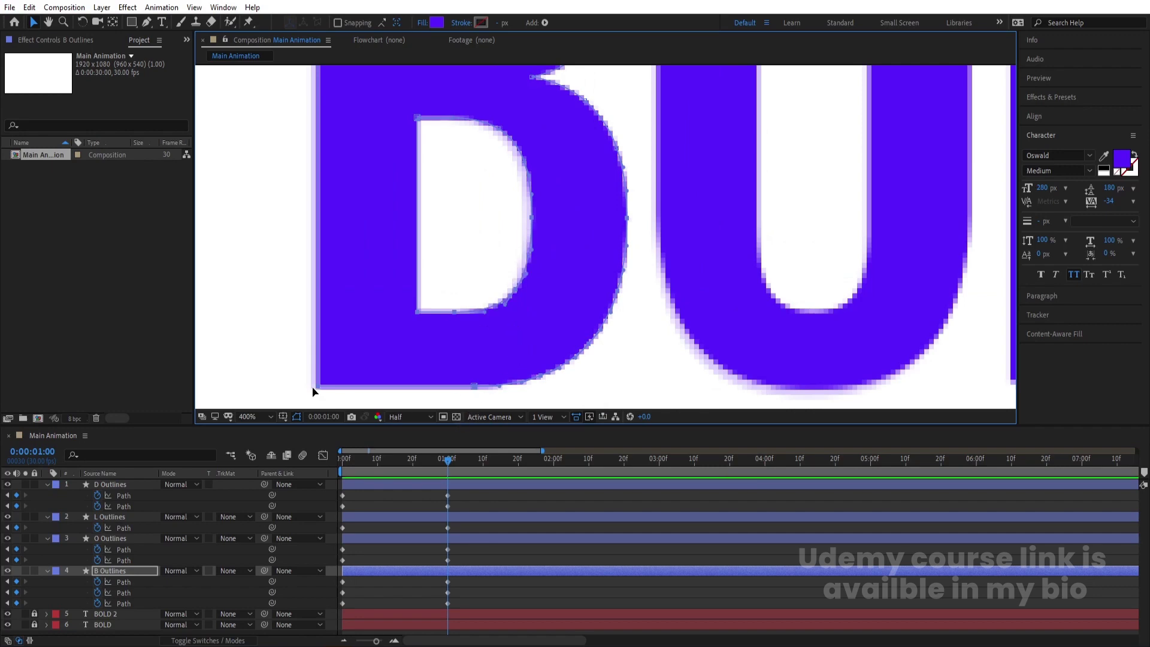
- Reselect the B's 1s keyframes and drag its lower points down below the baseline
key("comma")
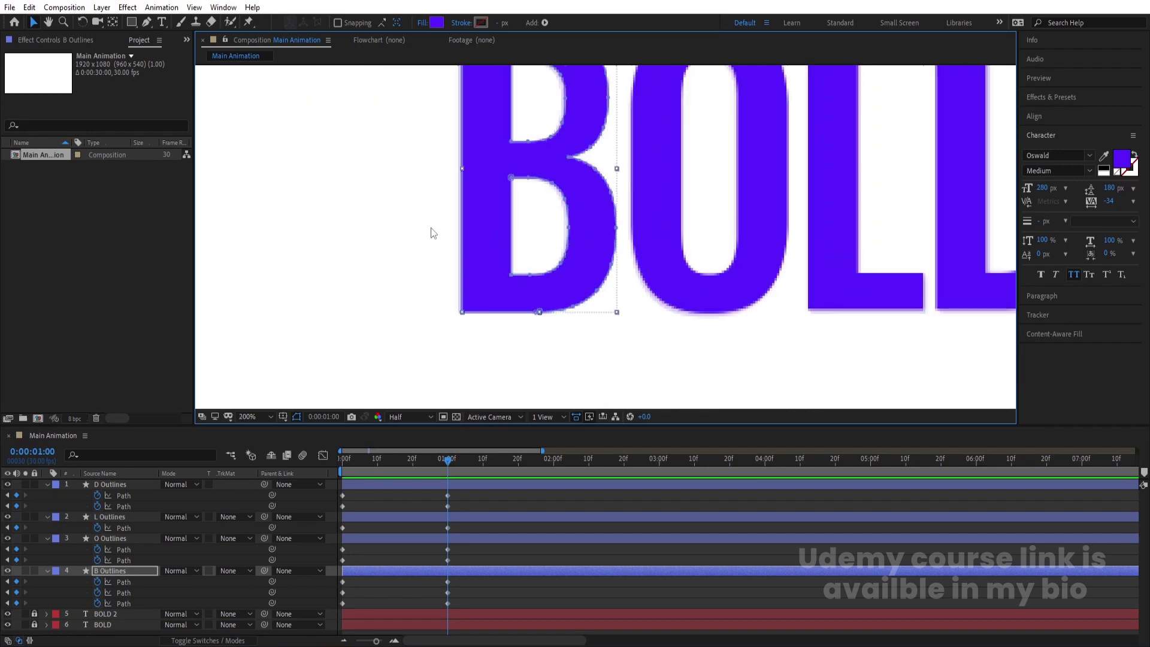
left_click(472, 499)
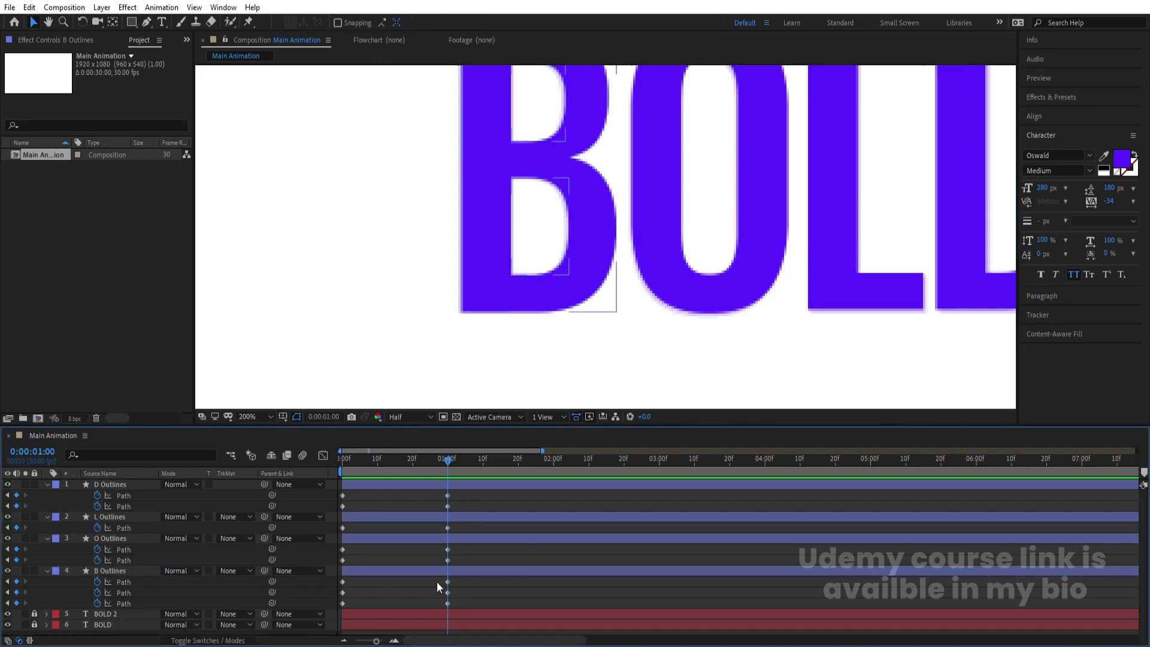
left_click_drag(436, 581, 463, 608)
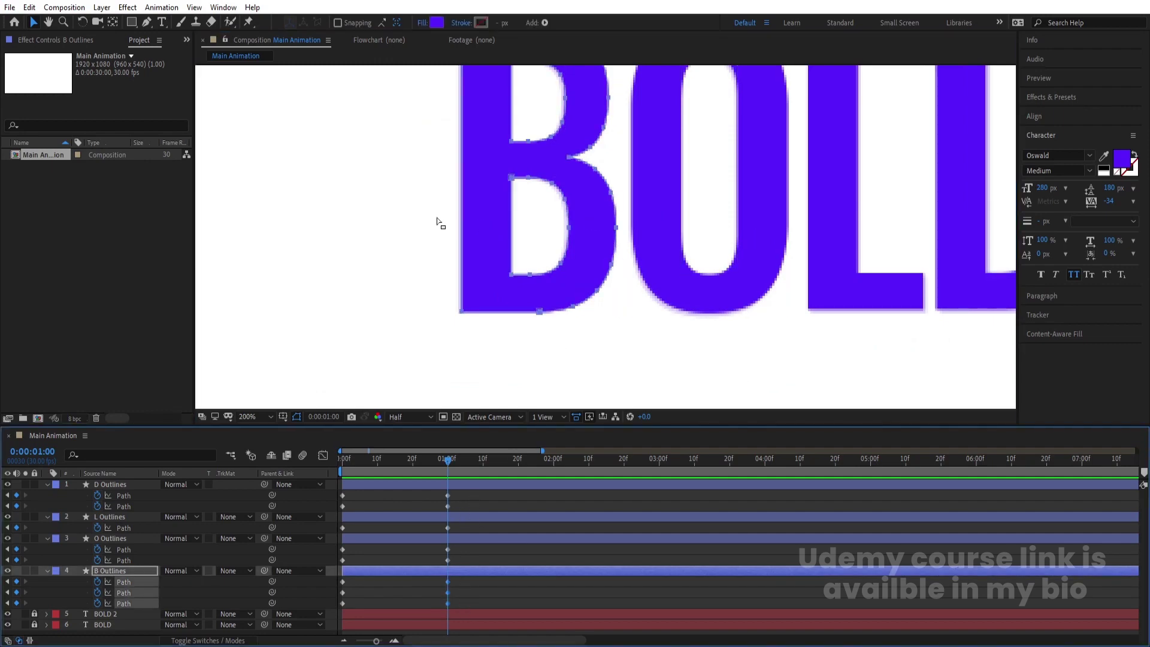
left_click_drag(426, 205, 643, 333)
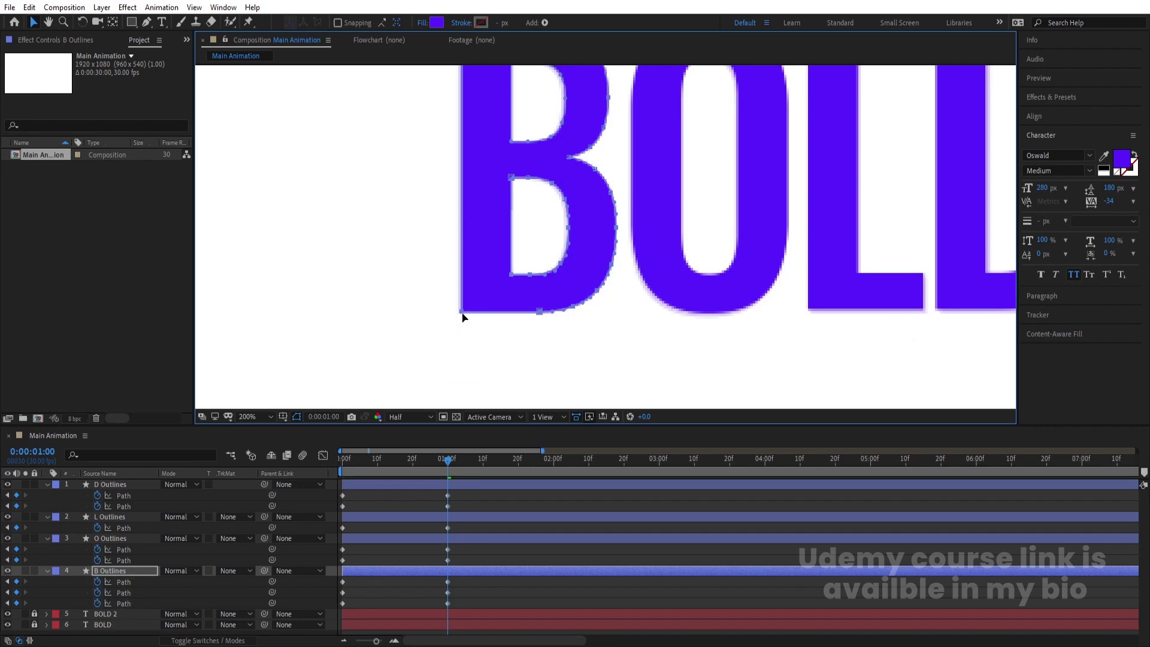
left_click_drag(463, 316, 464, 359)
key("comma")
key("comma")
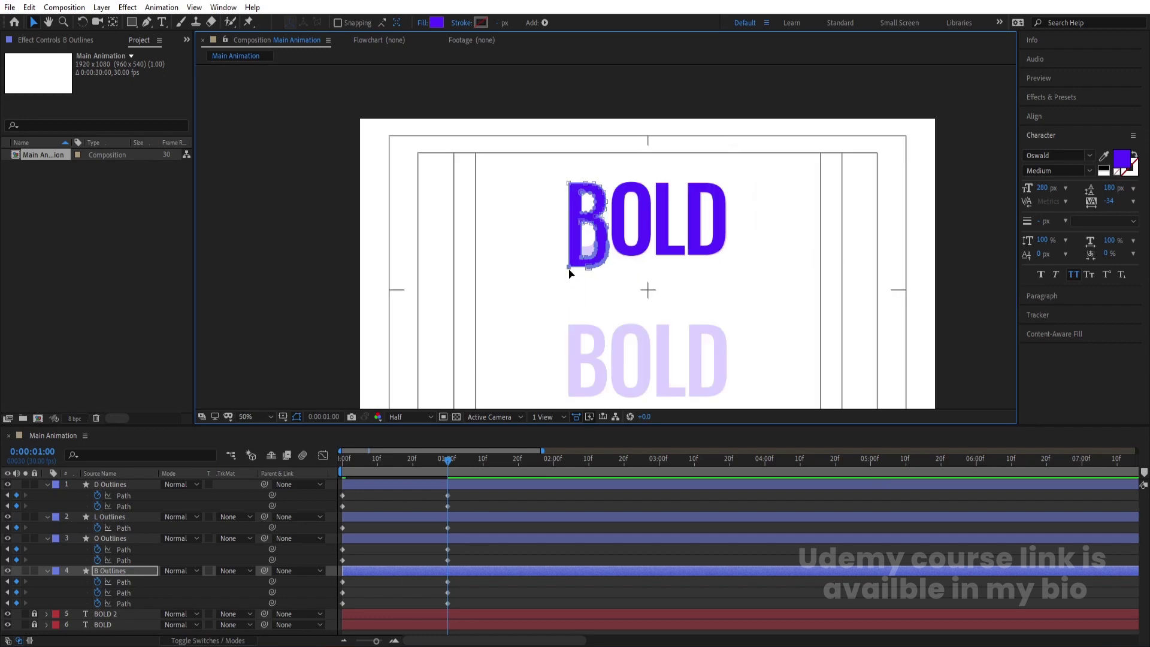
left_click_drag(570, 268, 563, 309)
scroll(576, 334, "up", 2)
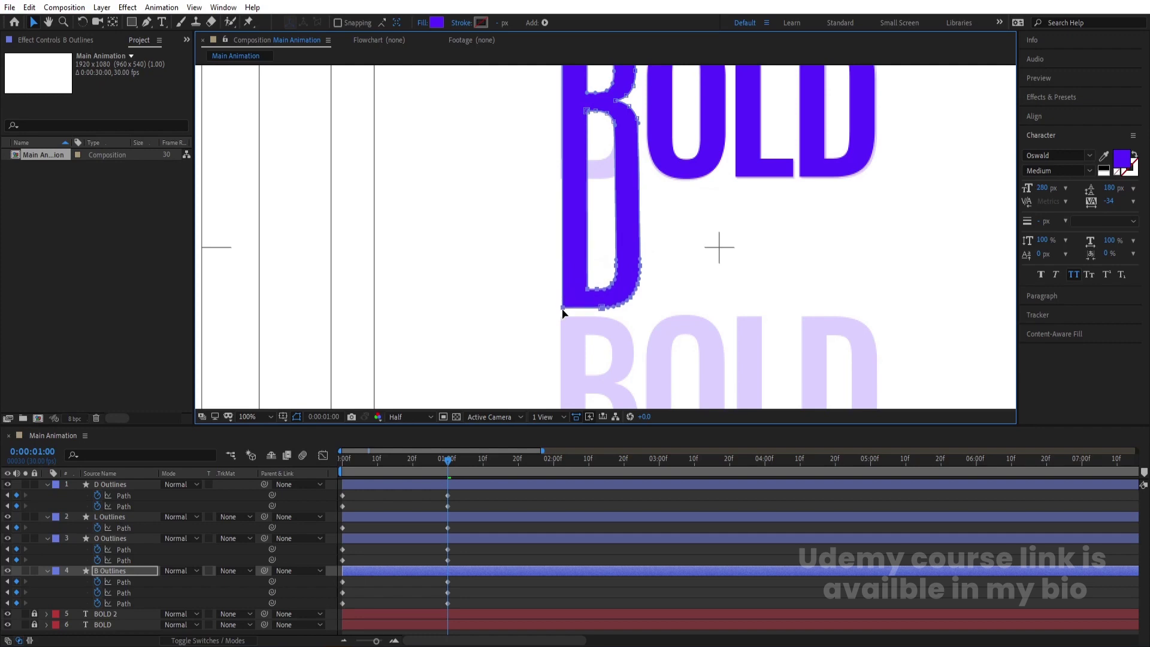
- Select the O's 1-second path keyframes and lock the B, L and D Outlines layers
left_click(448, 541)
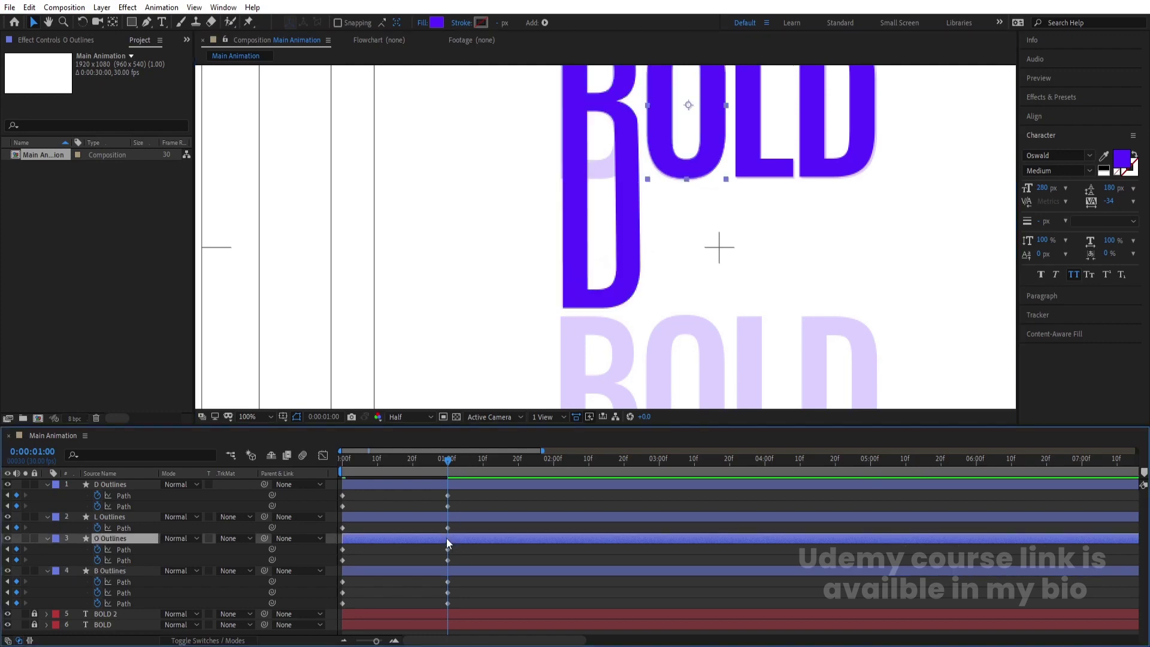
left_click_drag(436, 548, 462, 562)
left_click_drag(663, 288, 605, 339)
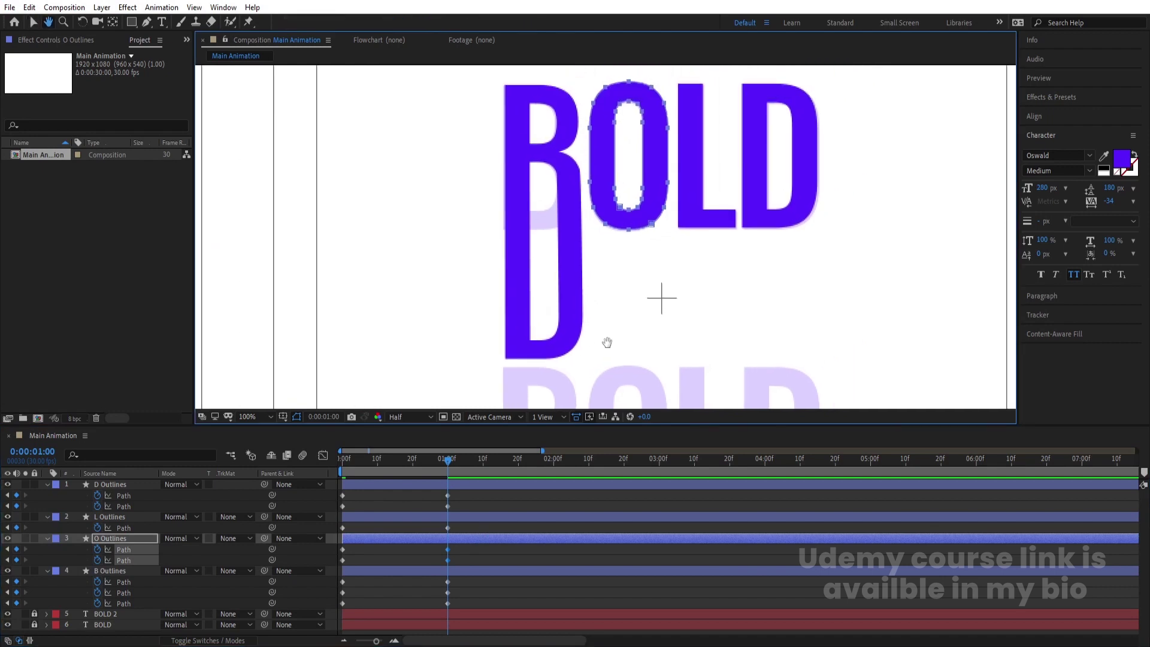
left_click(34, 571)
left_click(34, 517)
left_click(36, 483)
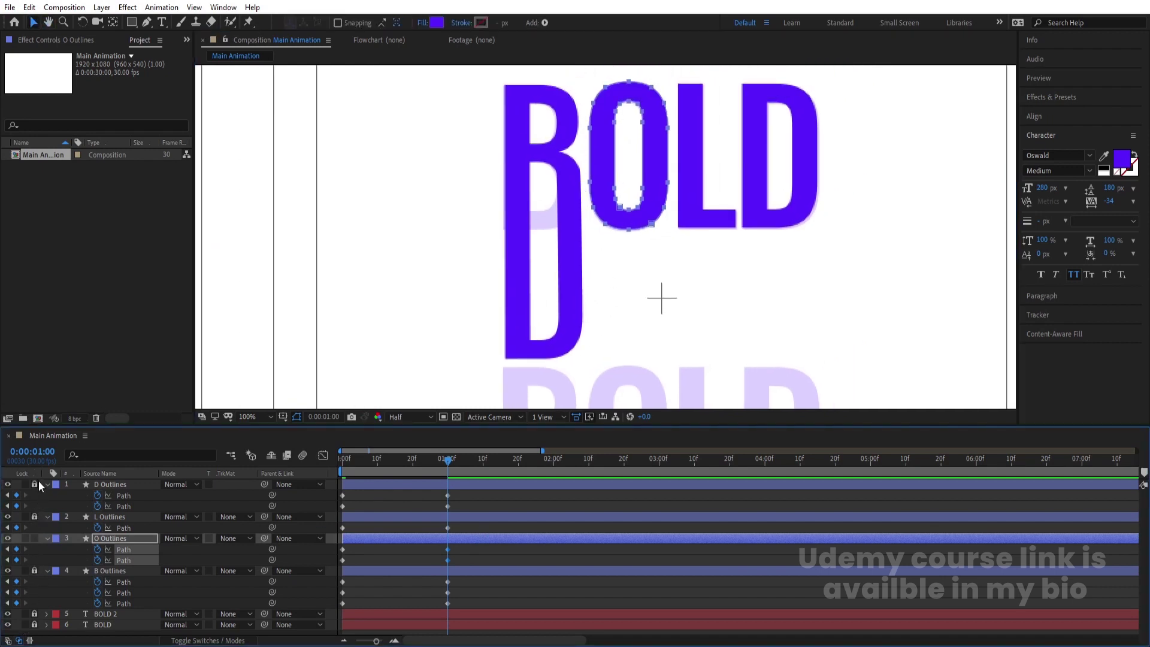
- Marquee the O's bottom points at 1s and drag them down into a tall U
left_click(455, 546)
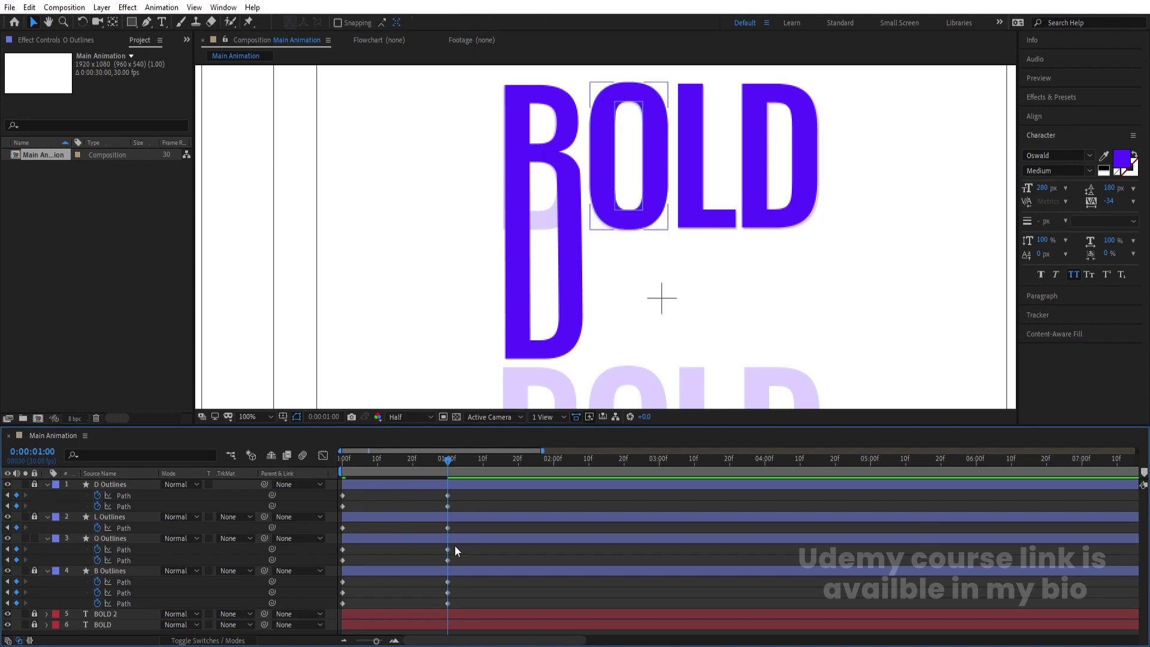
left_click(450, 540)
left_click_drag(440, 548, 461, 561)
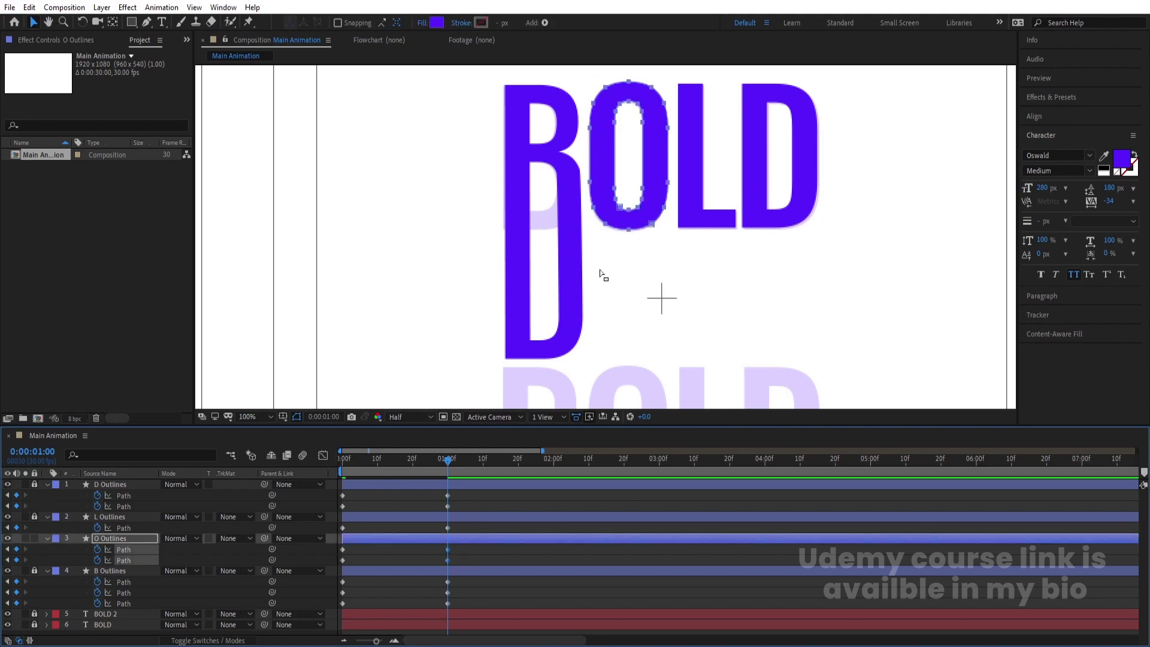
left_click_drag(587, 175, 686, 268)
left_click_drag(663, 211, 595, 375)
scroll(643, 358, "up", 4)
scroll(596, 375, "down", 2)
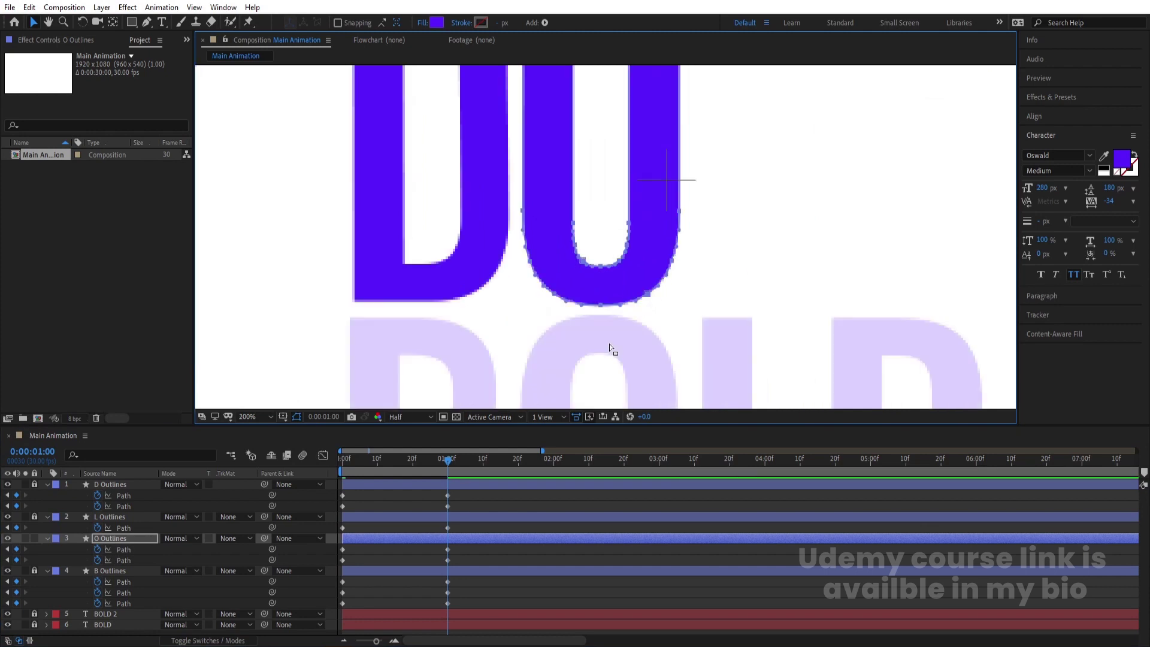
scroll(610, 349, "down", 2)
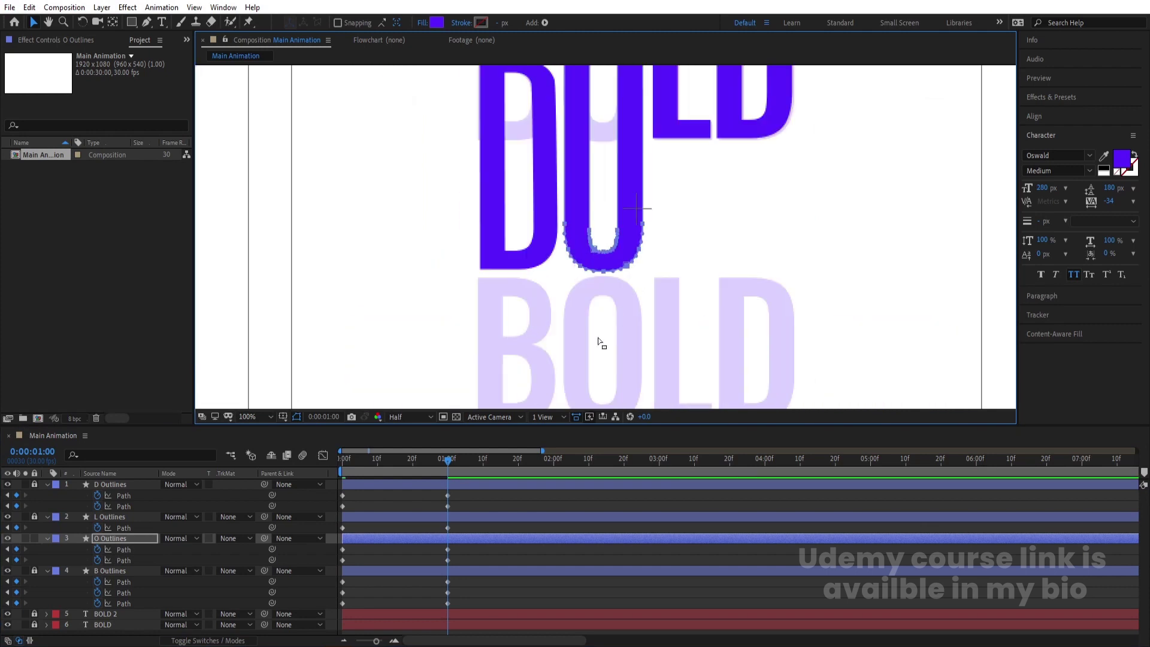
- Deselect the O, return the current time to 1s and zoom the timeline out
left_click(443, 526)
left_click(456, 469)
left_click_drag(456, 469, 447, 472)
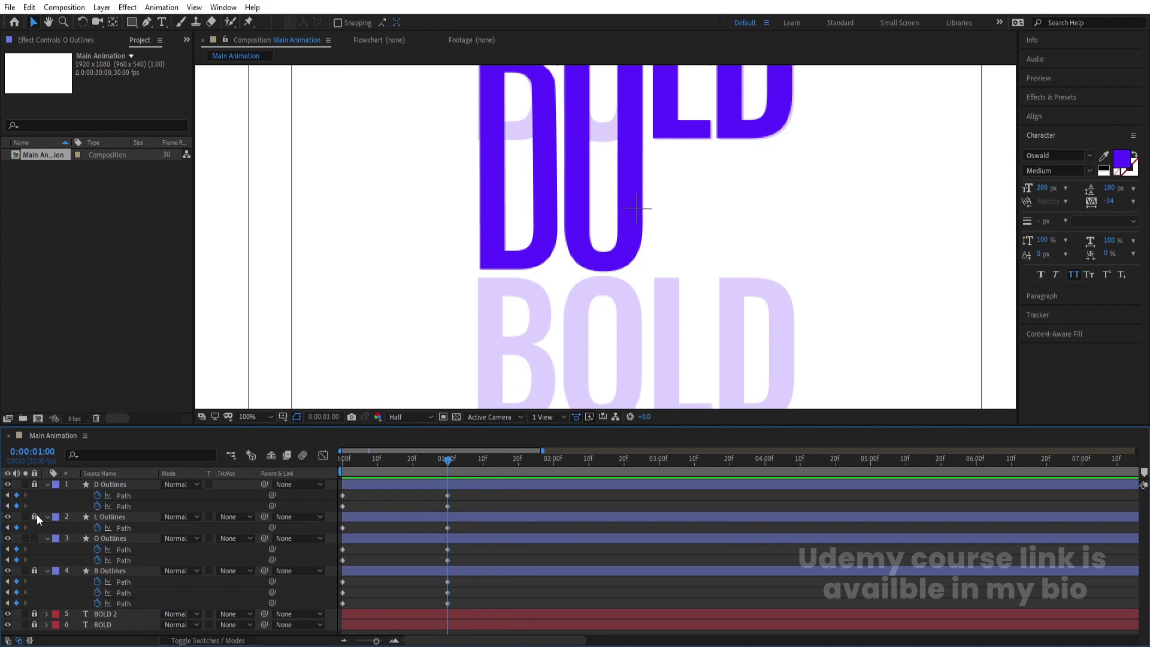
key("Num_Lock")
key("minus")
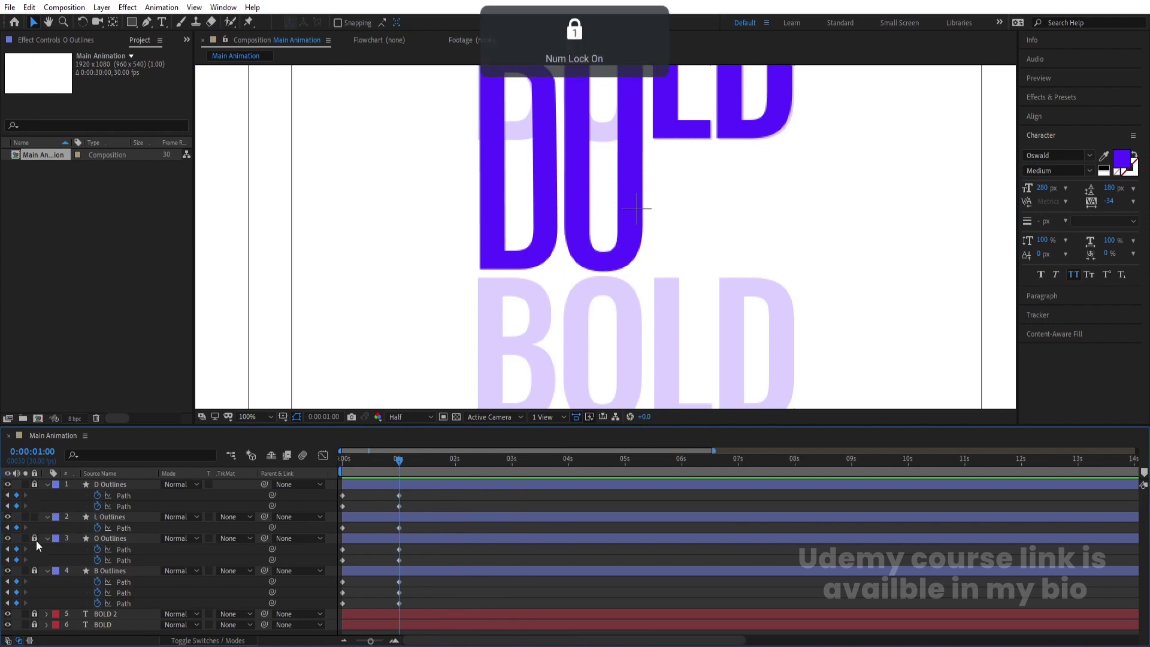
- Select the L's 1-second path keyframe and its bottom points to stretch it downward
left_click(399, 527)
key("comma")
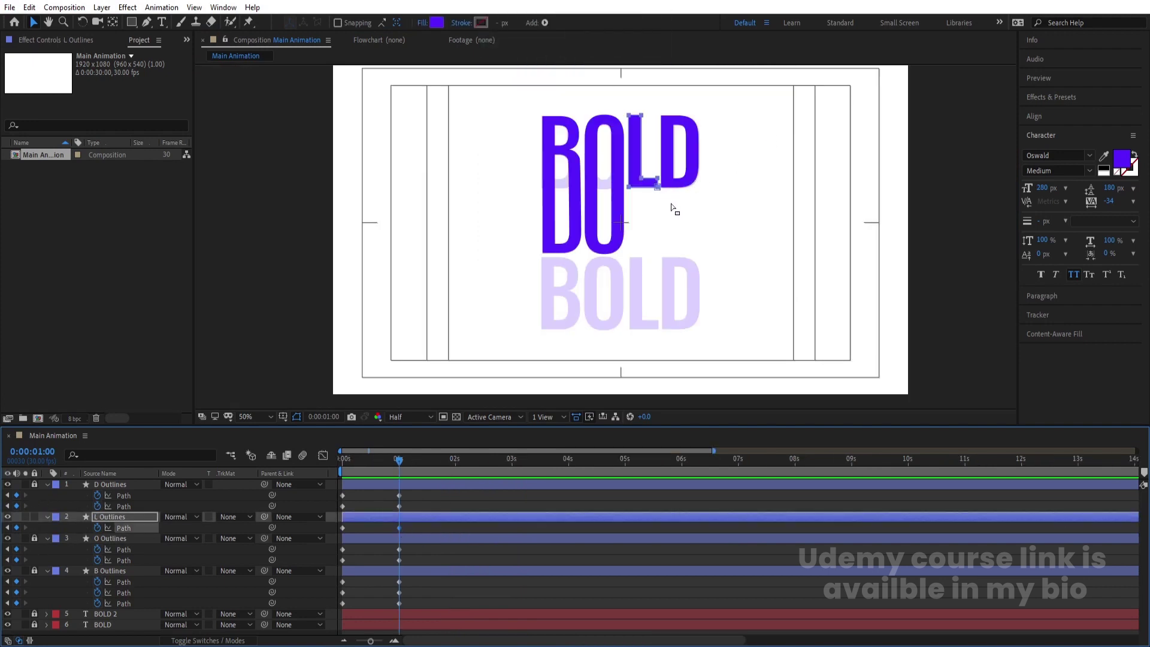
left_click_drag(671, 204, 683, 266)
scroll(662, 248, "up", 2)
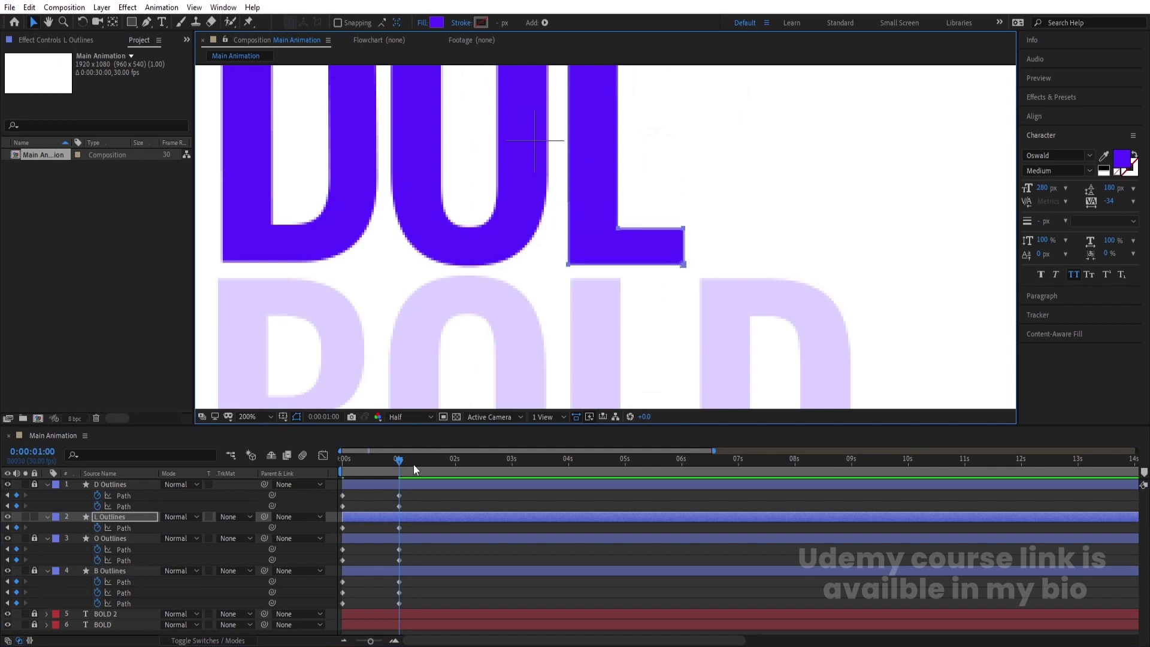
left_click(332, 502)
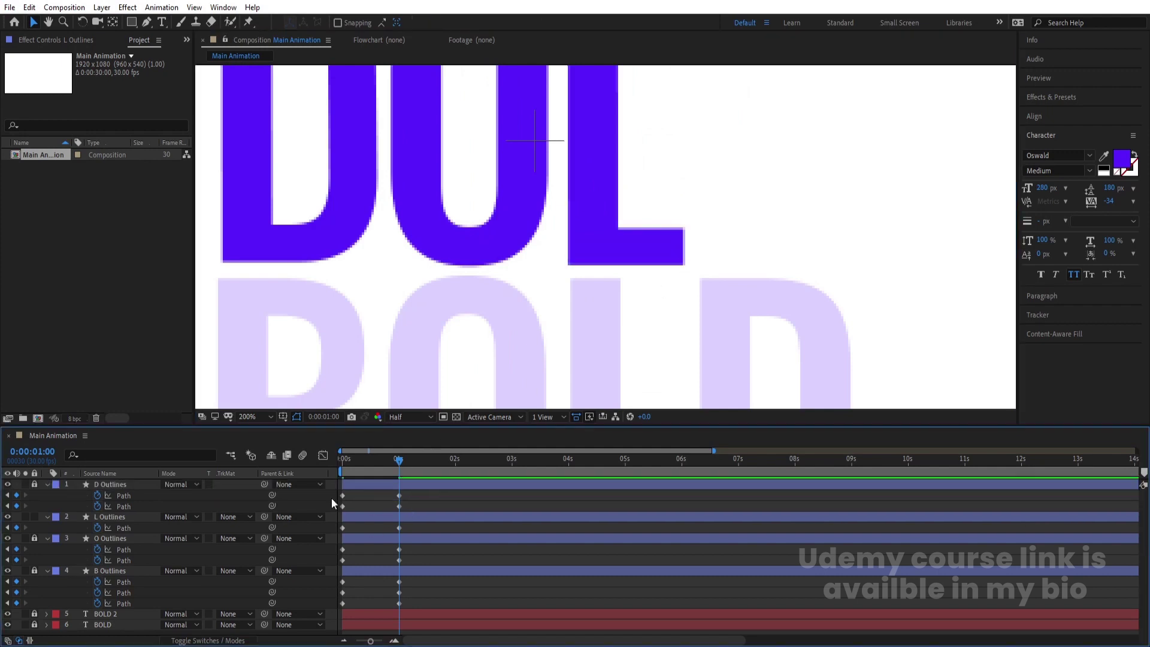
- Unlock D, lock L, and stretch the D's bottom points down at its 1s keyframes
left_click(34, 484)
left_click(35, 516)
left_click_drag(394, 497, 404, 501)
scroll(713, 204, "down", 3)
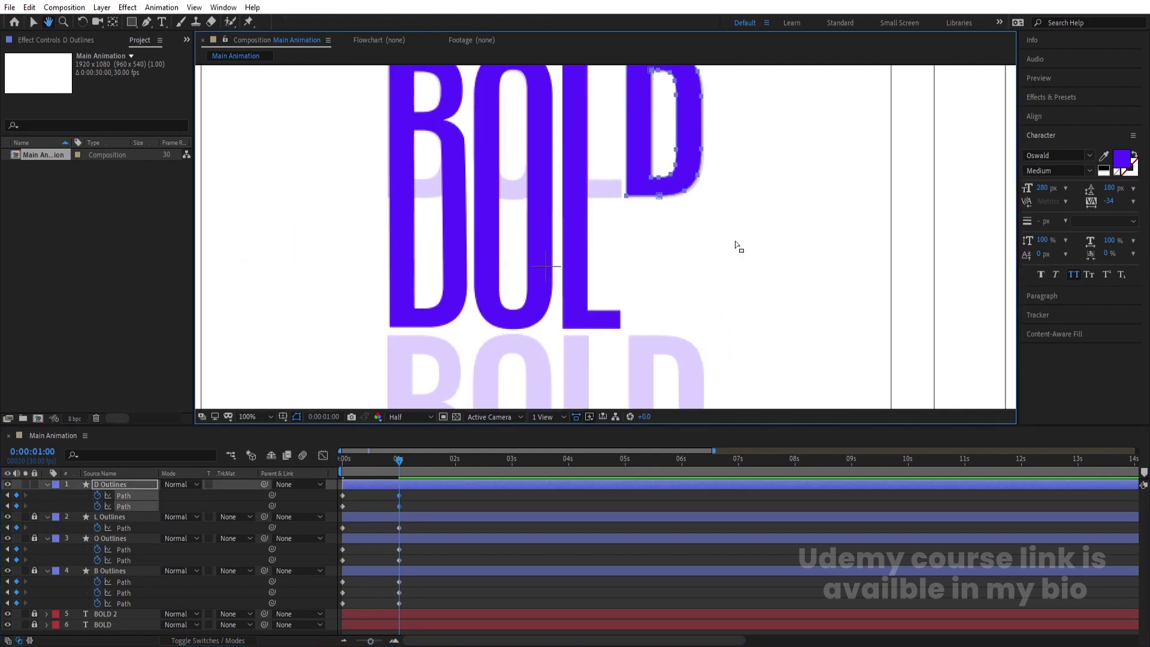
left_click_drag(740, 244, 669, 337)
scroll(658, 323, "up", 2)
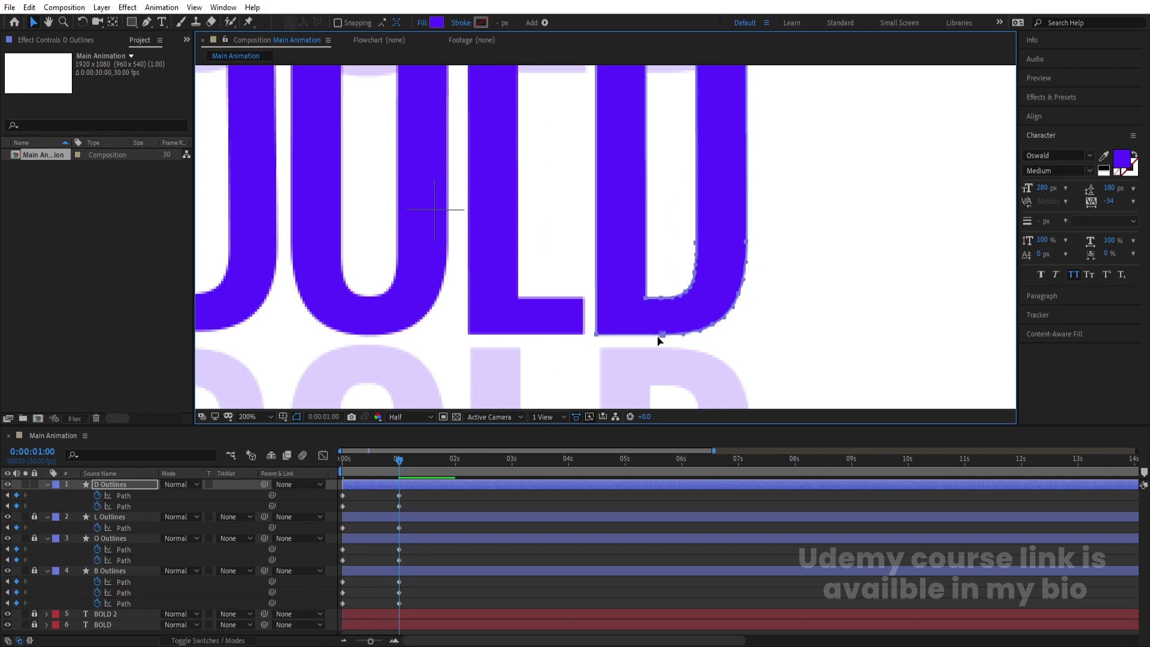
left_click(256, 415)
left_click(253, 191)
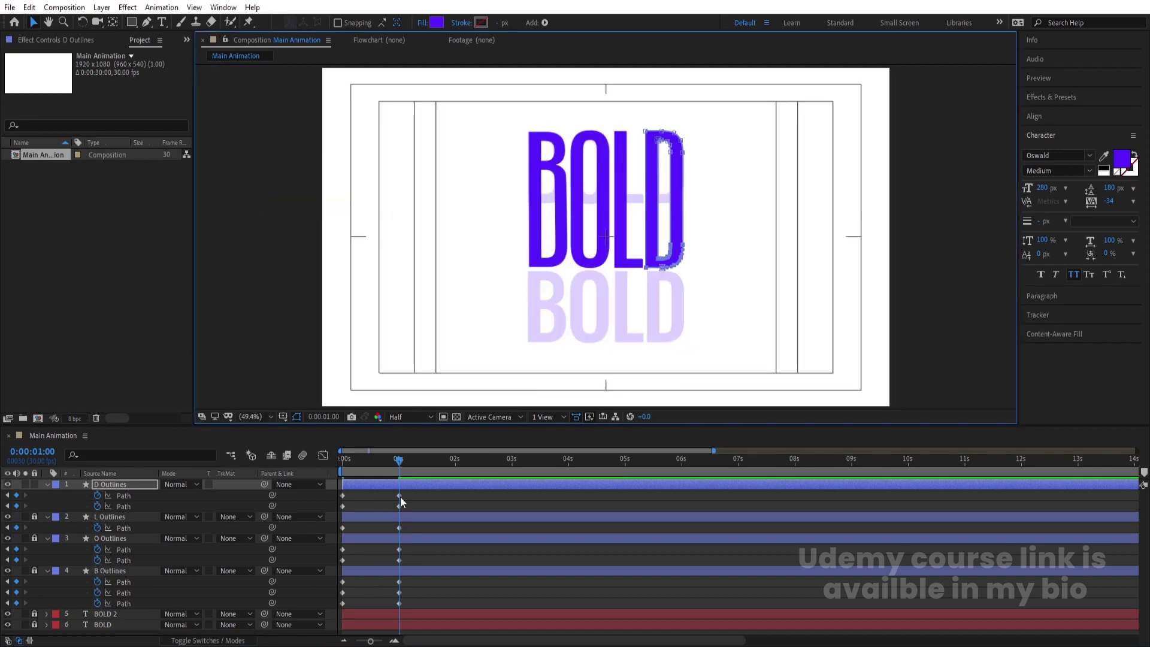
left_click(307, 466)
key("space")
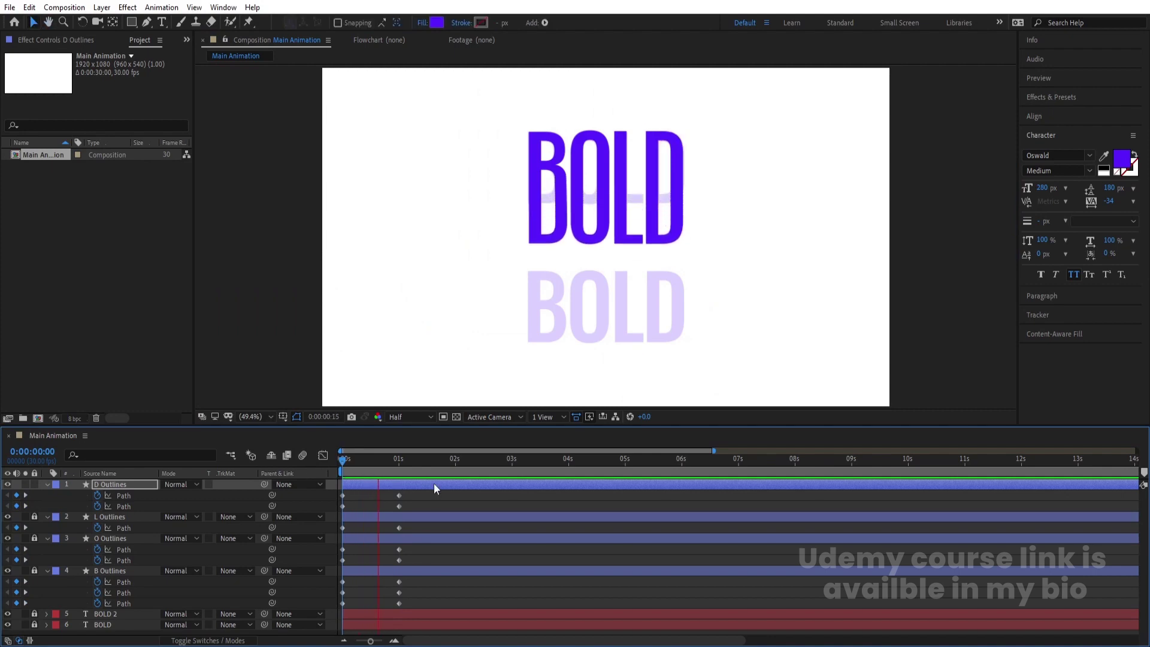
key("space")
left_click(425, 494)
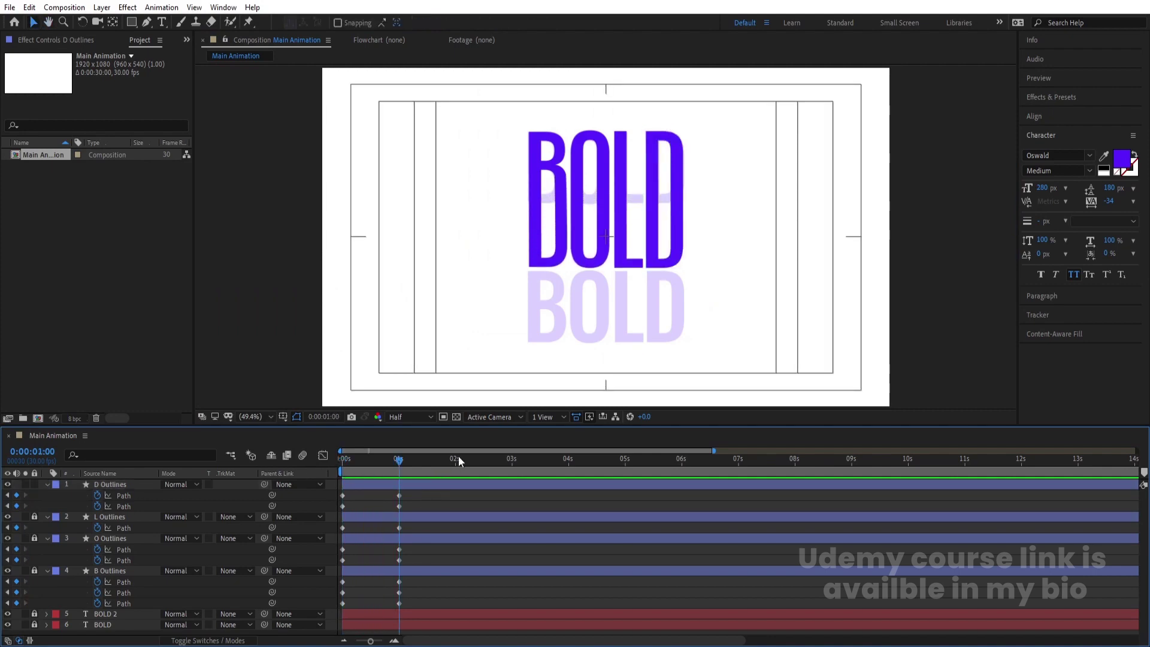
left_click(454, 460)
left_click(455, 485)
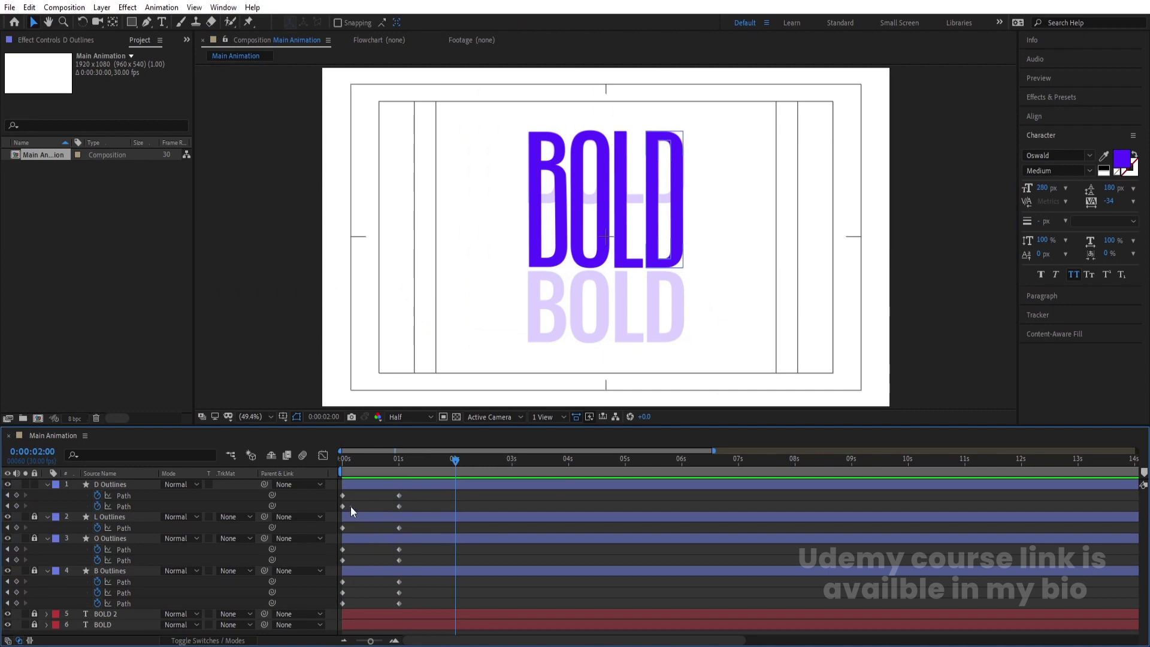
left_click_drag(35, 516, 35, 570)
left_click_drag(356, 505, 335, 494)
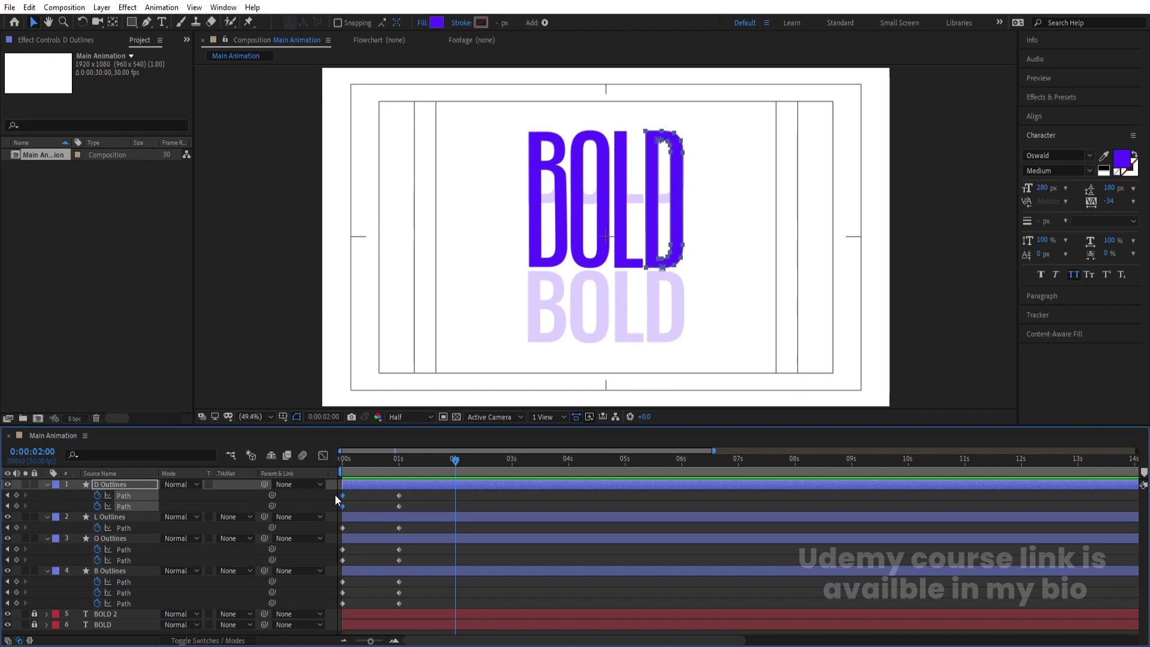
key("ctrl+c")
key("ctrl+v")
left_click(345, 529)
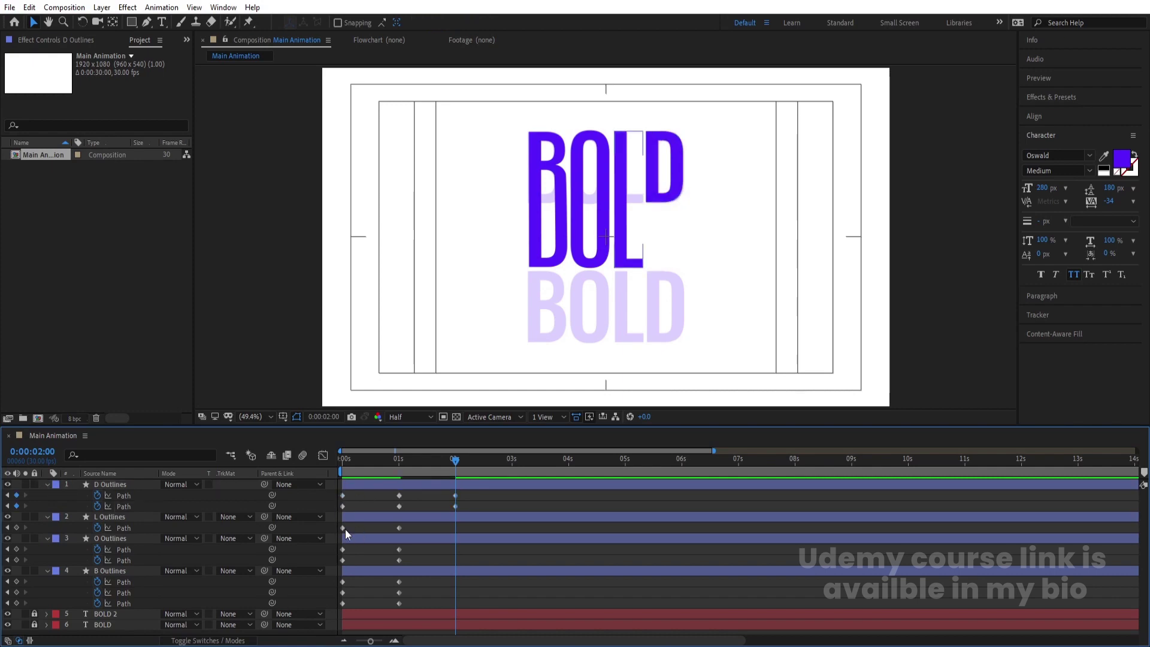
left_click(344, 529)
key("ctrl+c")
key("ctrl+v")
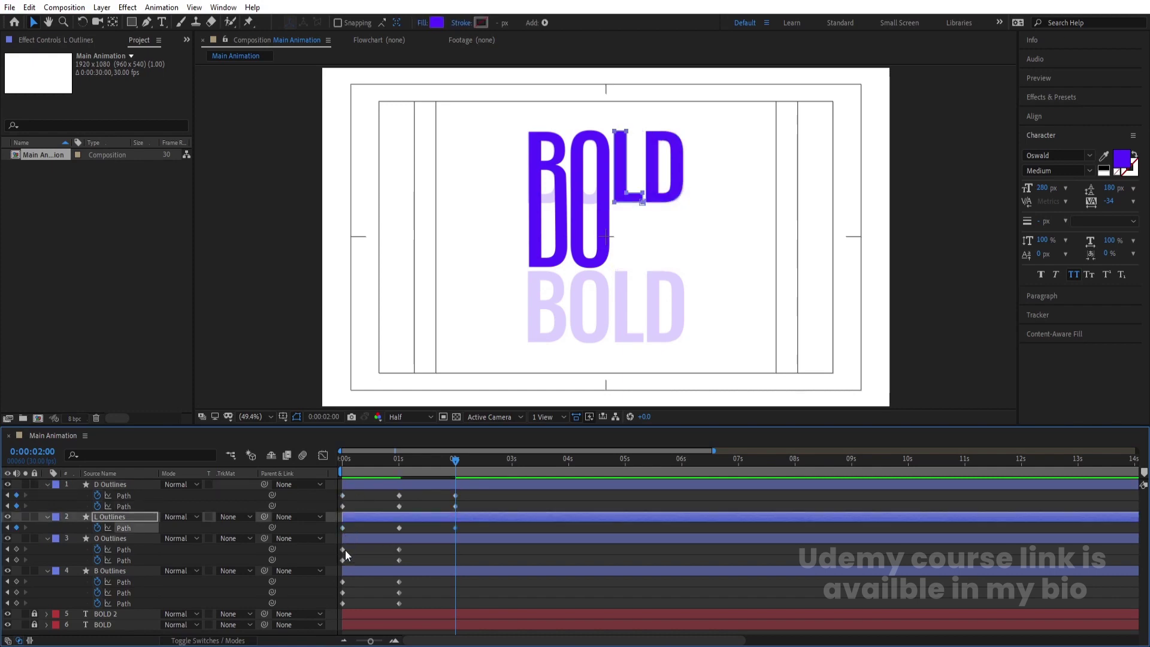
left_click_drag(356, 563, 333, 606)
key("ctrl+c")
key("ctrl+v")
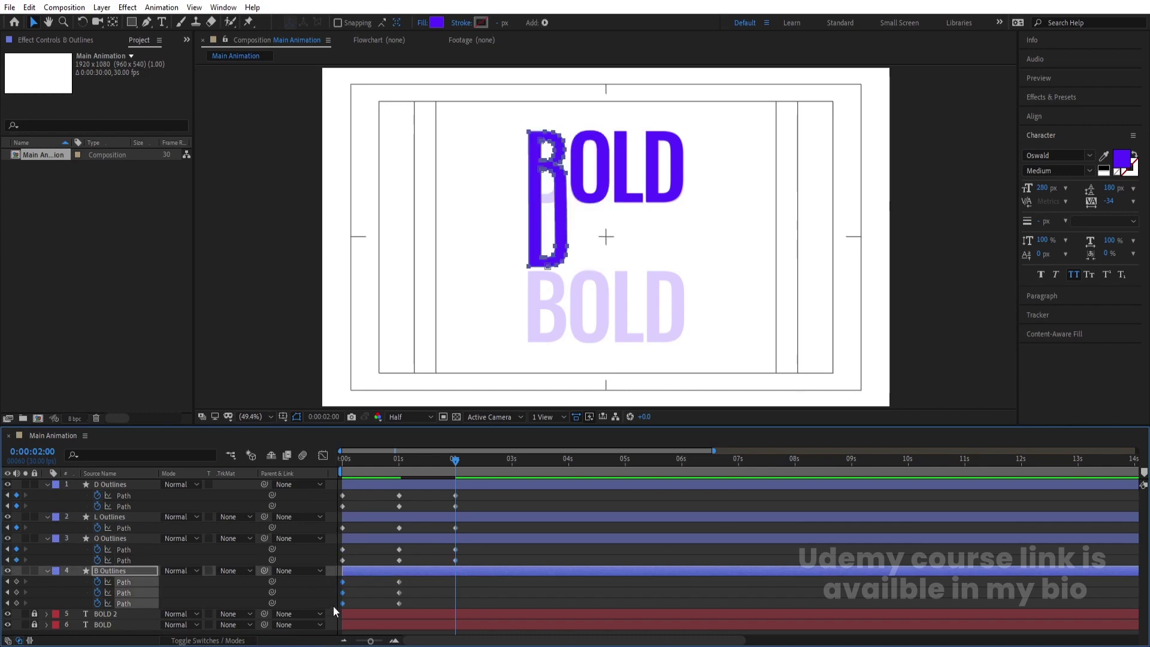
key("ctrl+c")
key("ctrl+v")
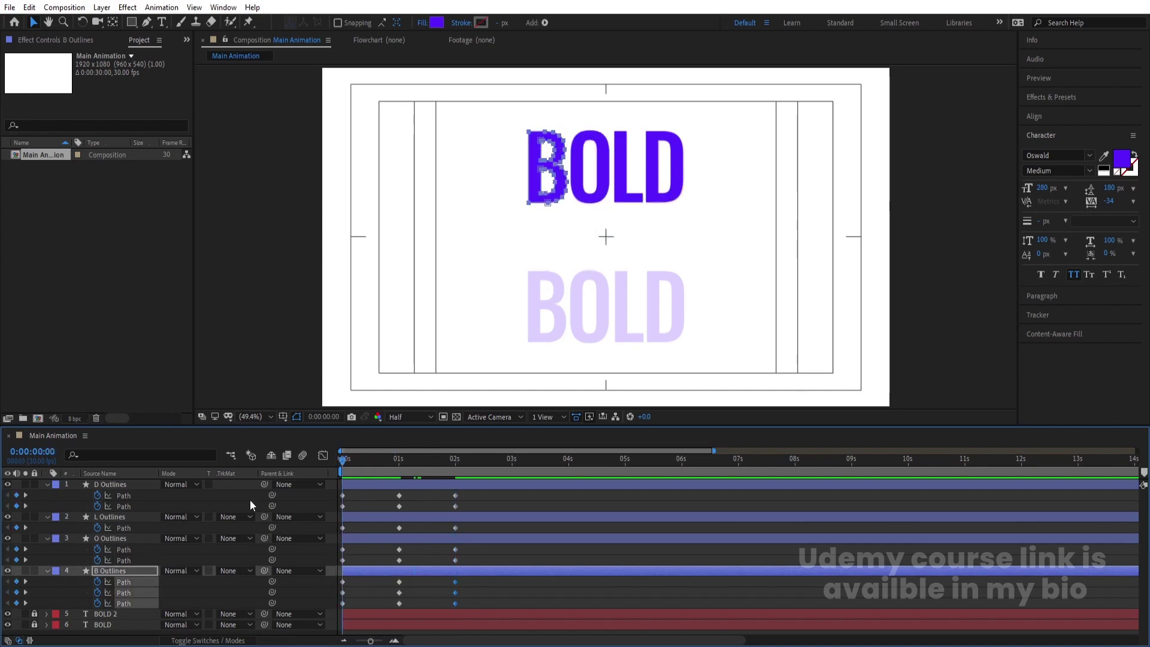
key("space")
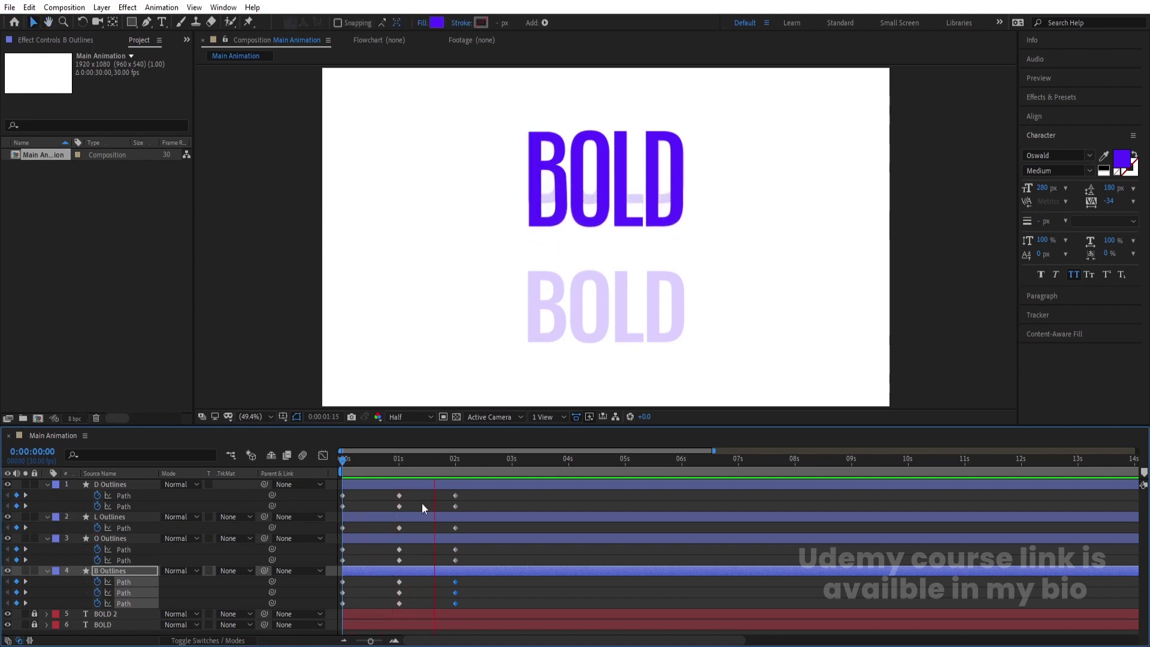
key("space")
- Label the four letter layers red, duplicate them, move the copies on top and label them yellow
left_click(116, 486, "shift")
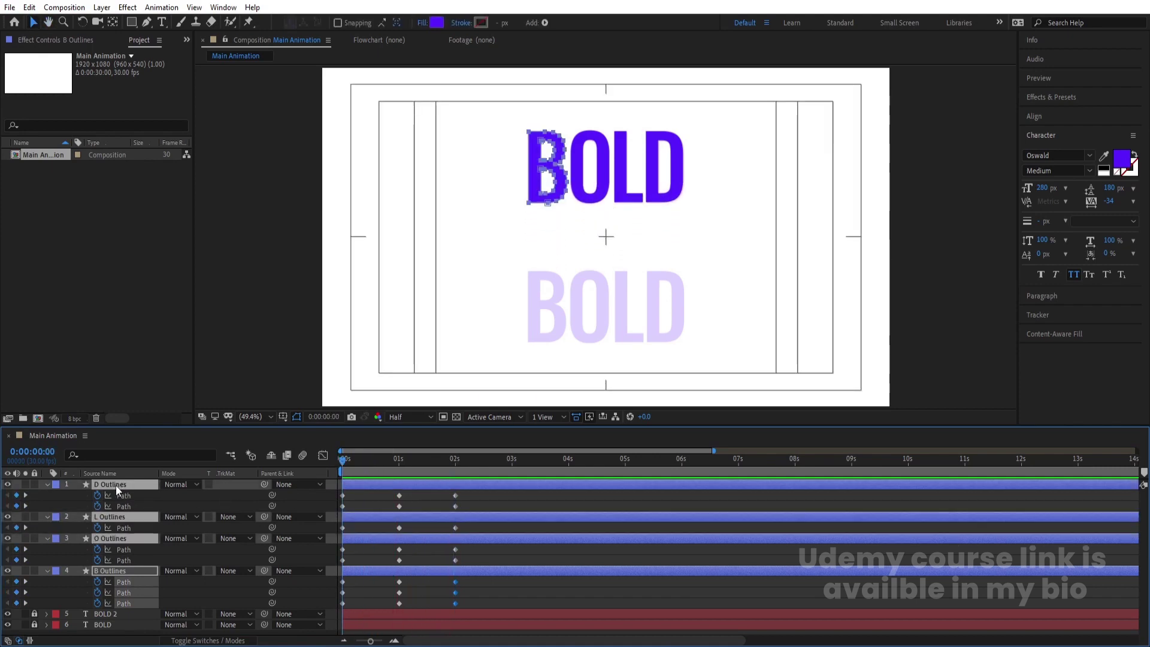
left_click(55, 486)
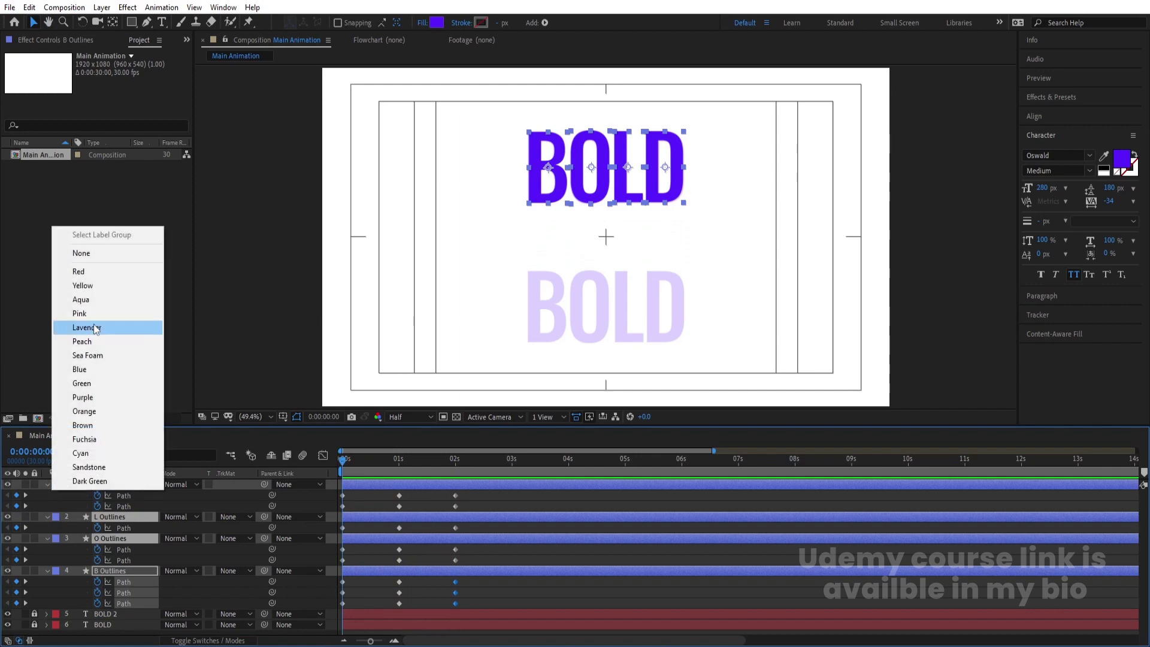
left_click(82, 272)
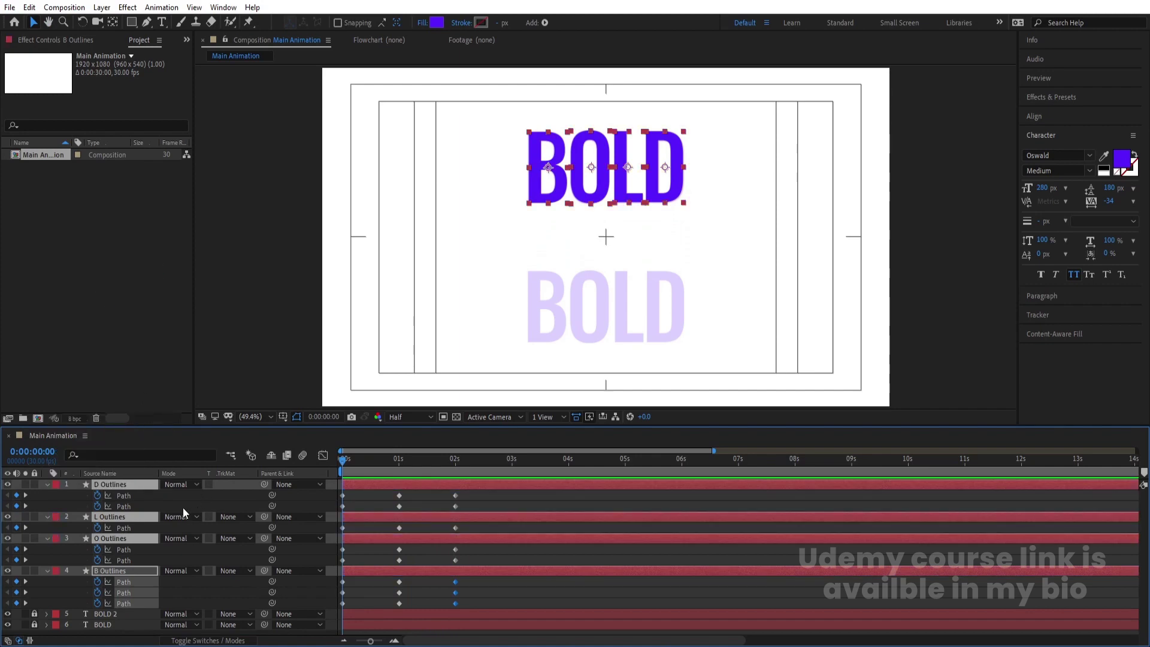
key("ctrl+d")
left_click_drag(122, 529, 81, 488)
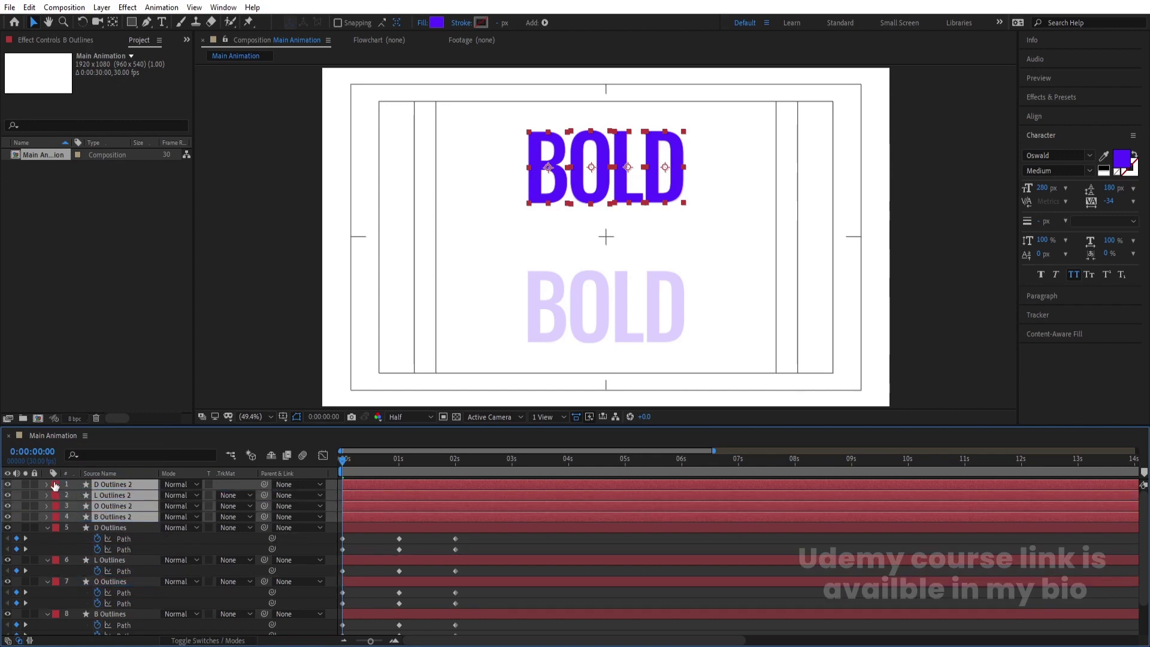
left_click(54, 487)
left_click(90, 286)
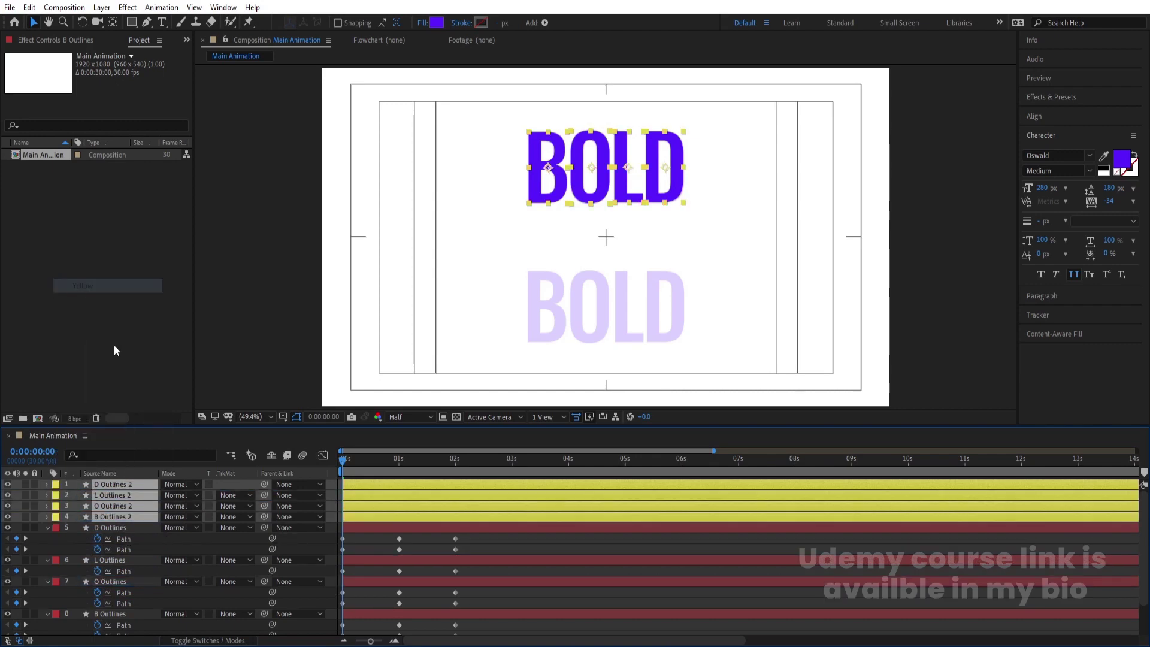
- Delete the copies' 1s and 2s keyframes and lower their Position to the bottom row
key("u")
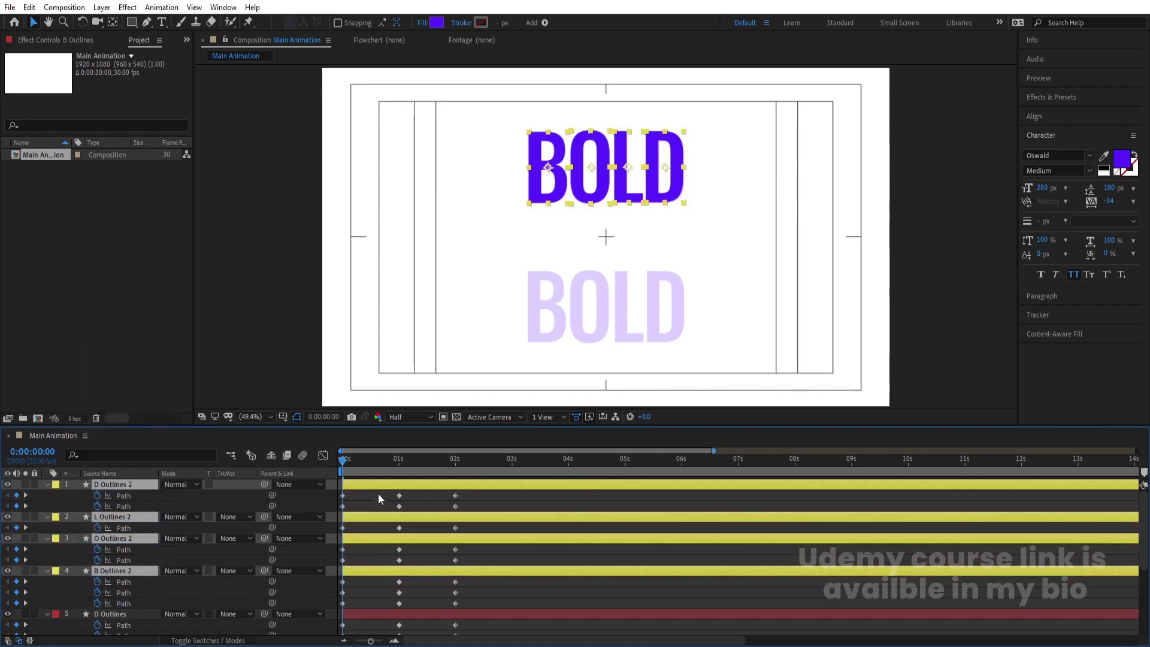
left_click_drag(379, 494, 490, 605)
key("Delete")
key("p")
left_click_drag(191, 496, 382, 568)
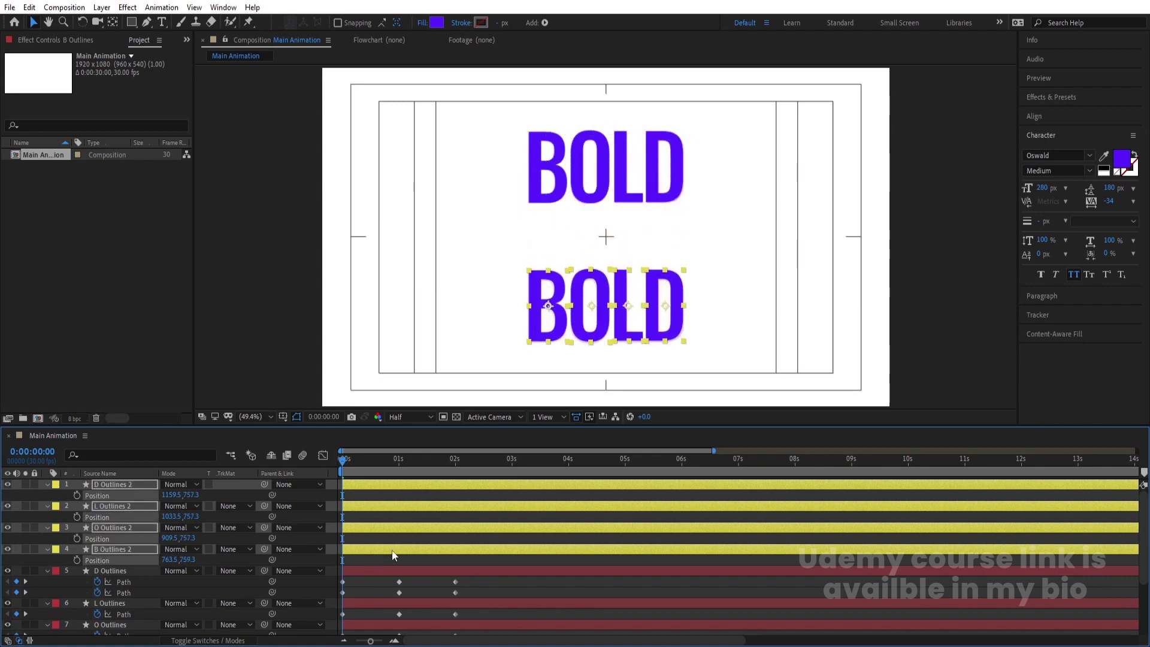
- At 2 seconds, add keyframes to all eight Path properties of the copied letter layers
key("u")
key("k")
key("k")
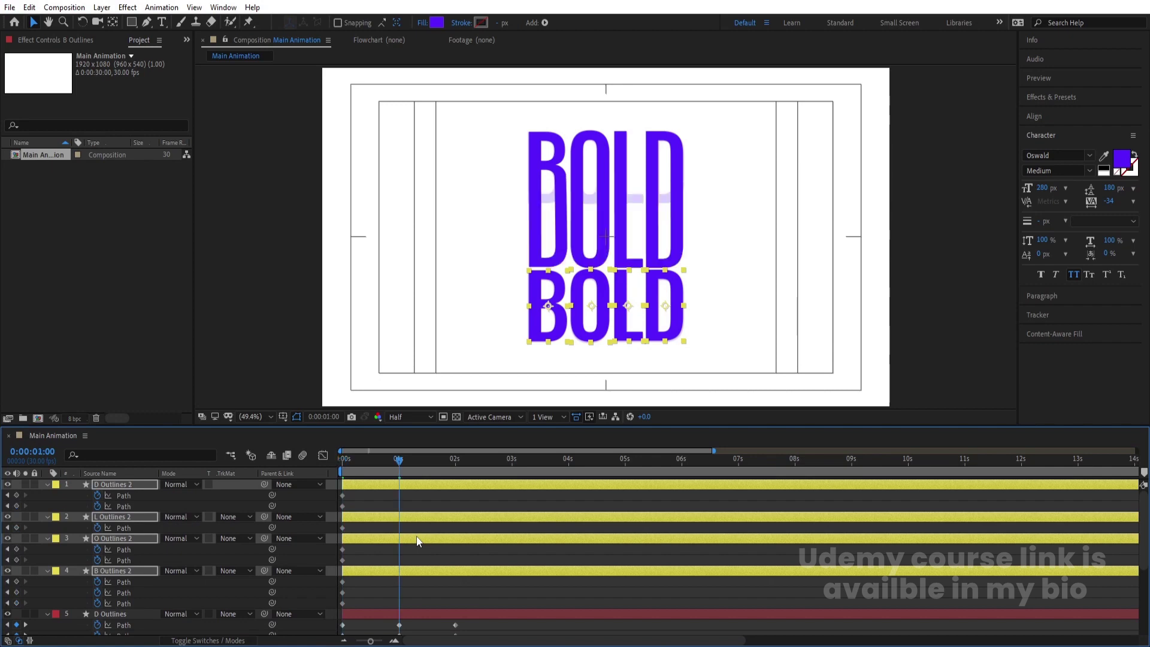
scroll(447, 566, "down", 5)
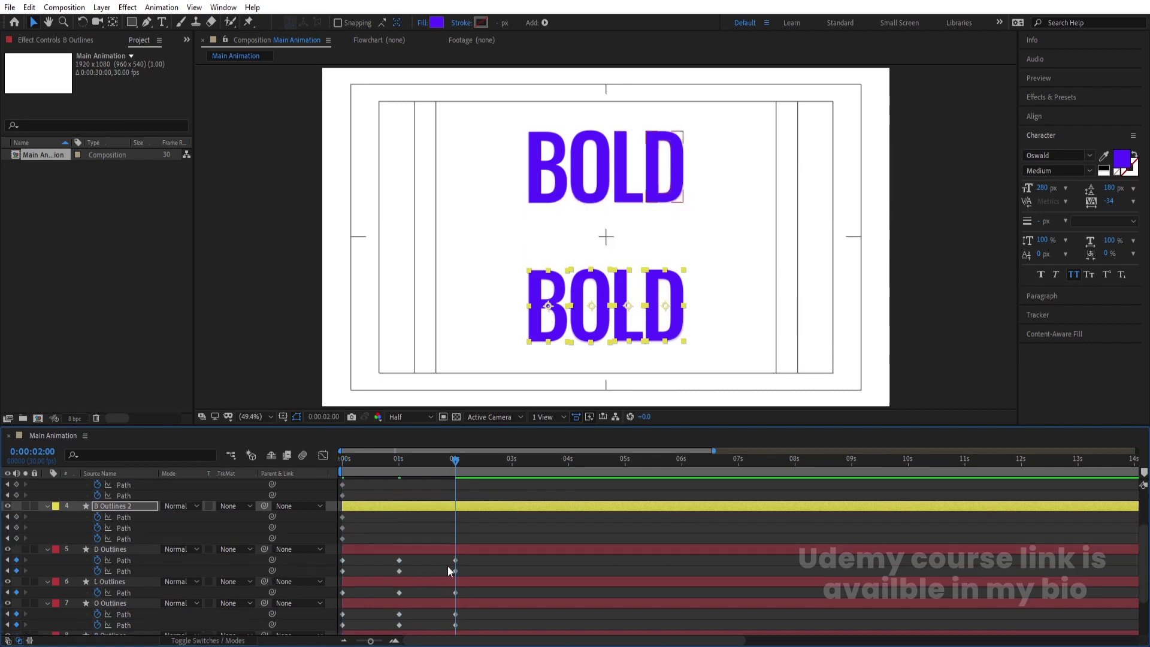
scroll(458, 558, "down", 2)
scroll(439, 563, "up", 5)
scroll(440, 563, "up", 1)
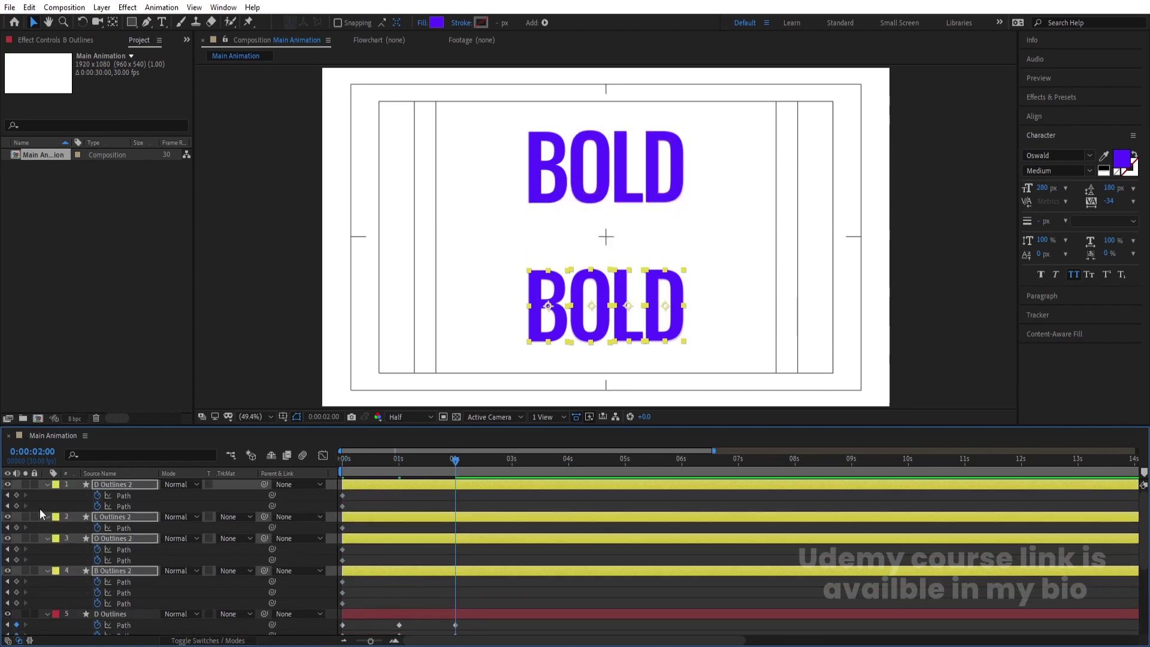
left_click(16, 495)
left_click(16, 506)
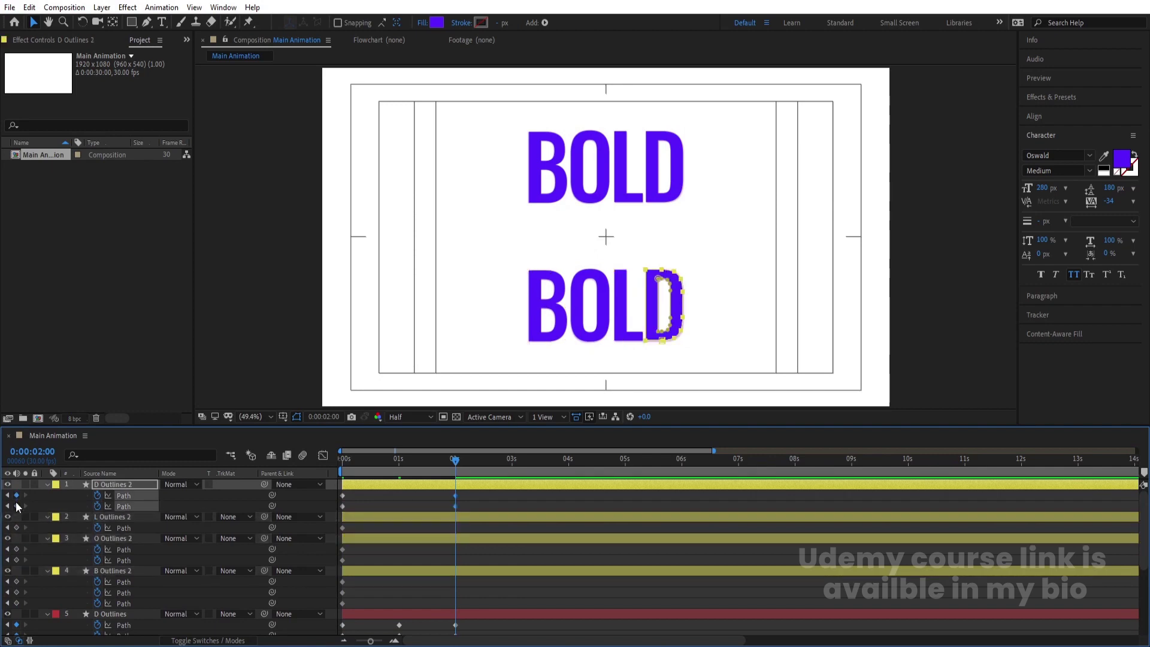
left_click(16, 528)
left_click(16, 549)
left_click(16, 560)
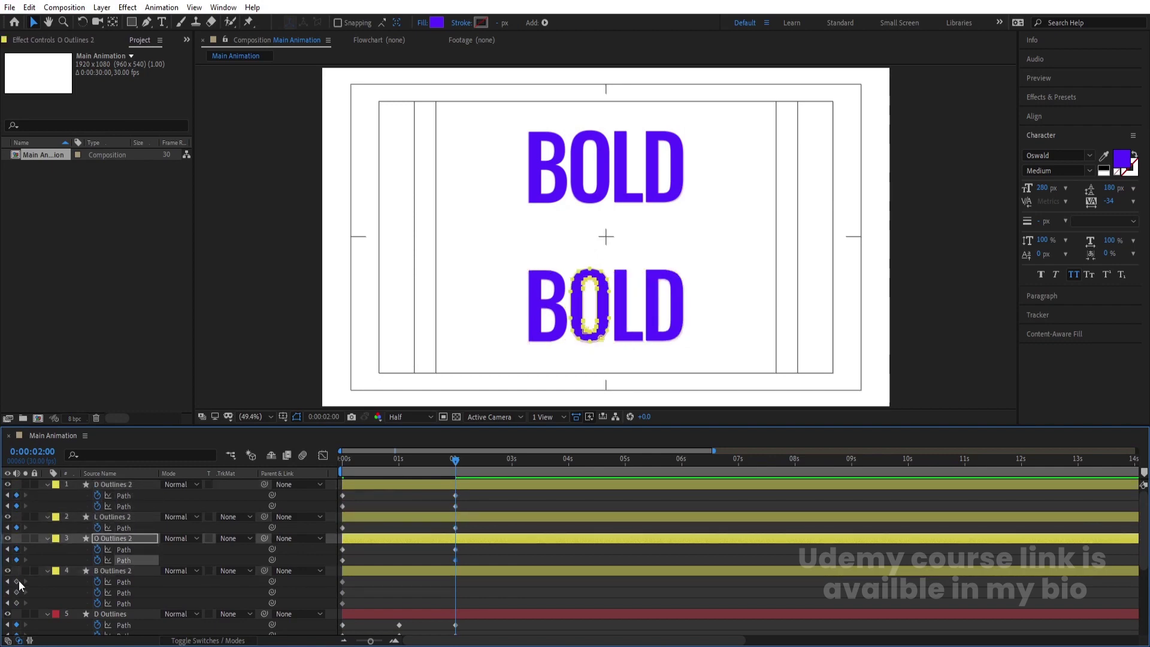
left_click(16, 581)
left_click(16, 592)
left_click(17, 603)
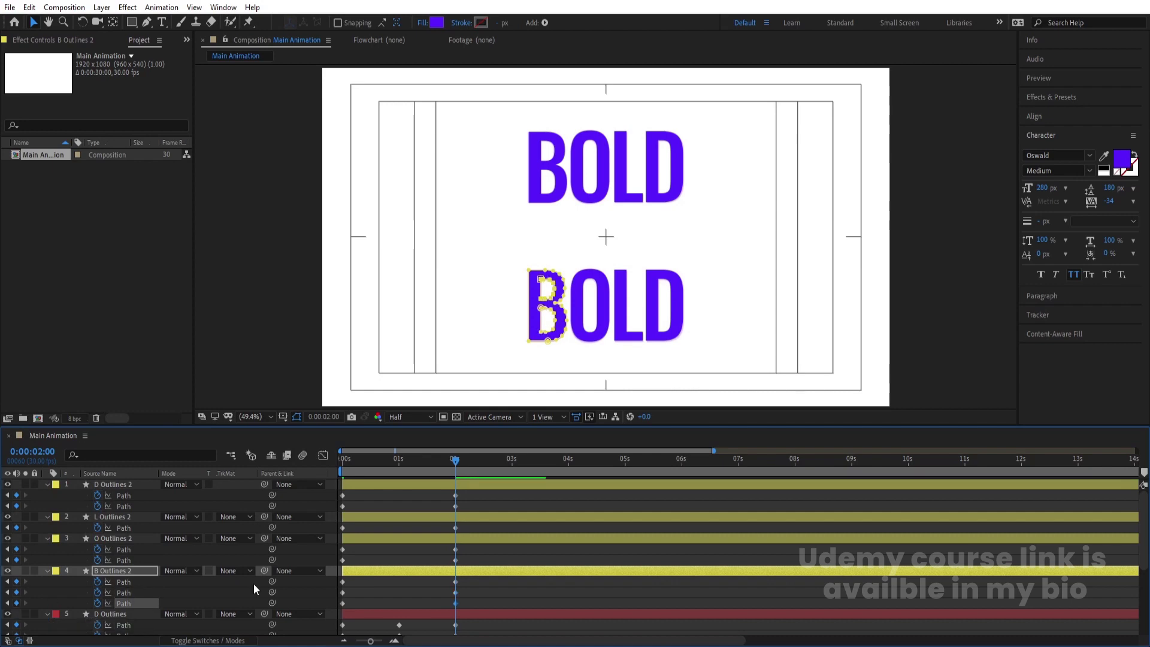
- Delete the copies' 2s keyframes and move their 0s keyframes to 0:00:01:00
scroll(300, 585, "down", 2)
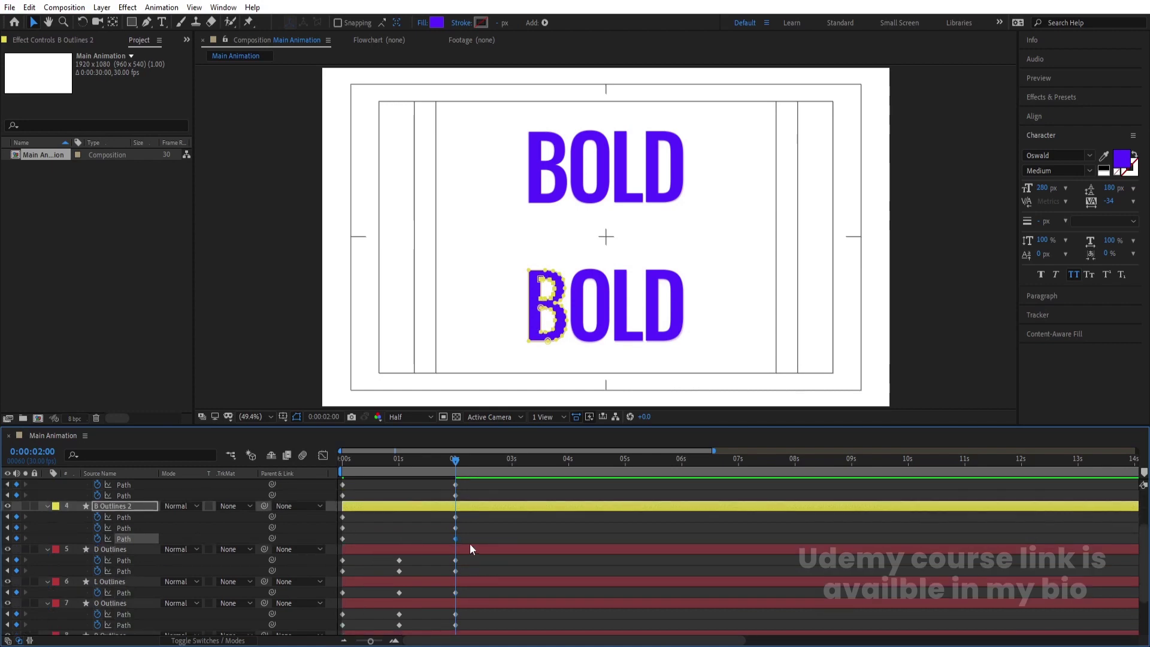
left_click_drag(469, 534, 418, 379)
key("Delete")
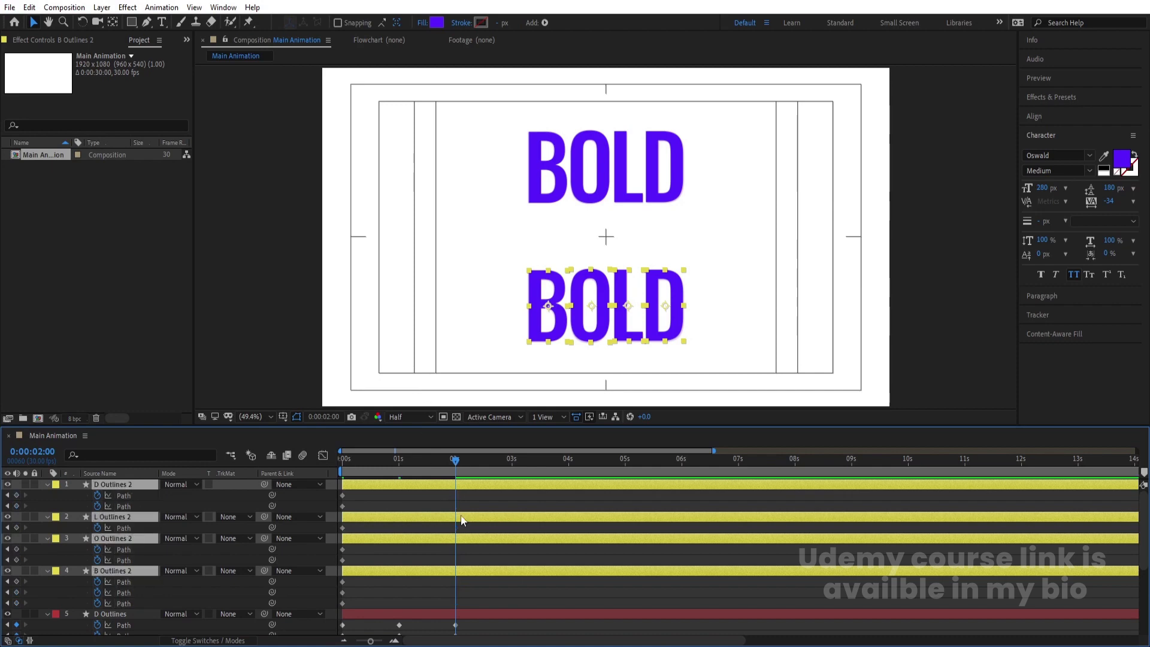
left_click_drag(437, 464, 400, 466)
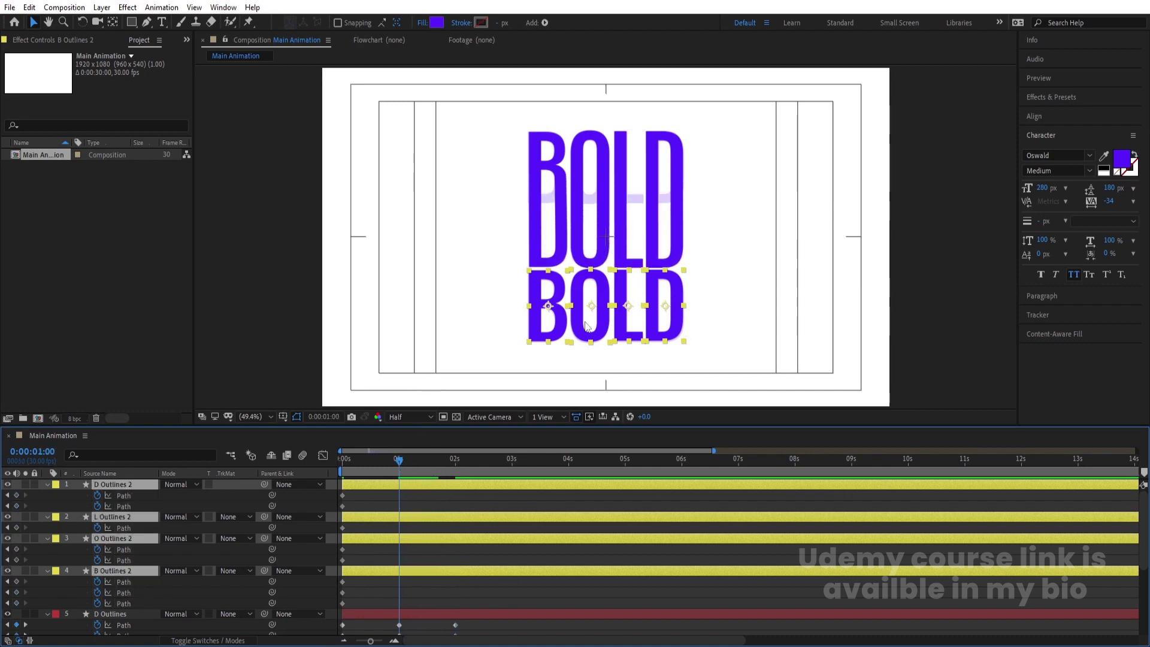
left_click_drag(356, 604, 399, 535)
key("Home")
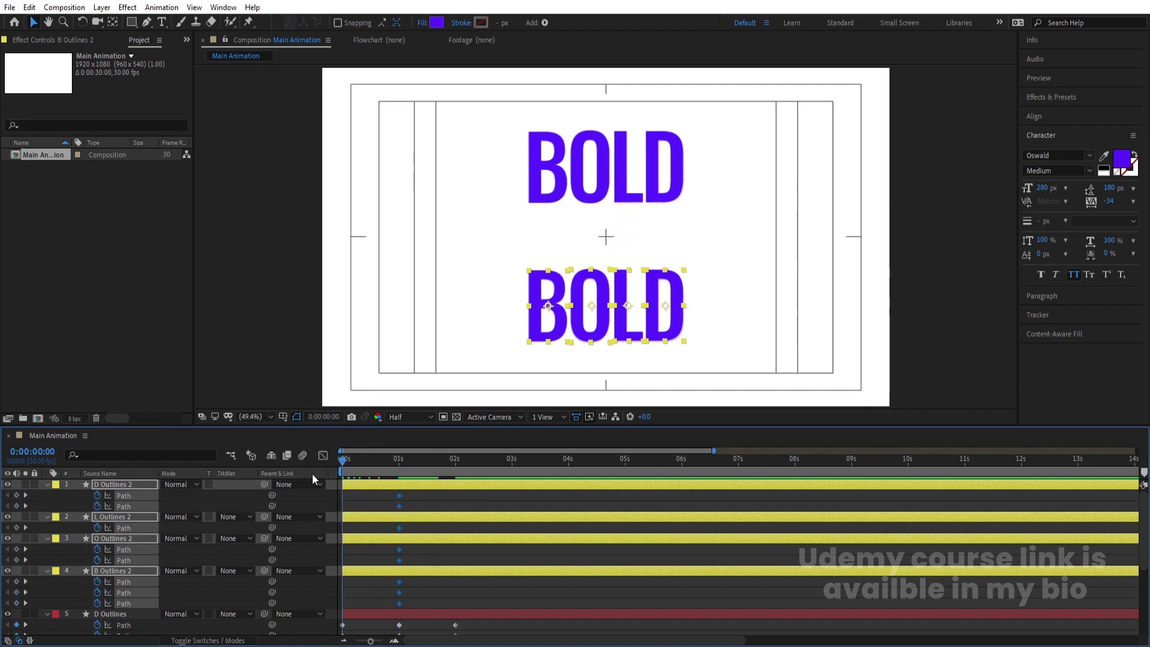
left_click(369, 497)
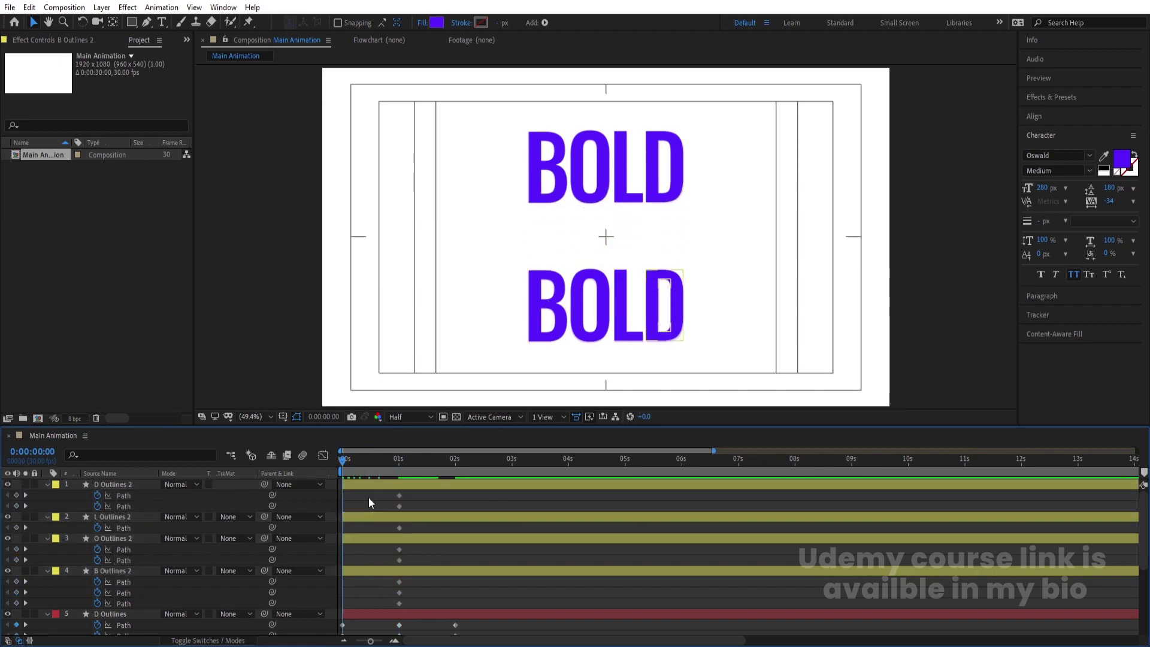
left_click(531, 288)
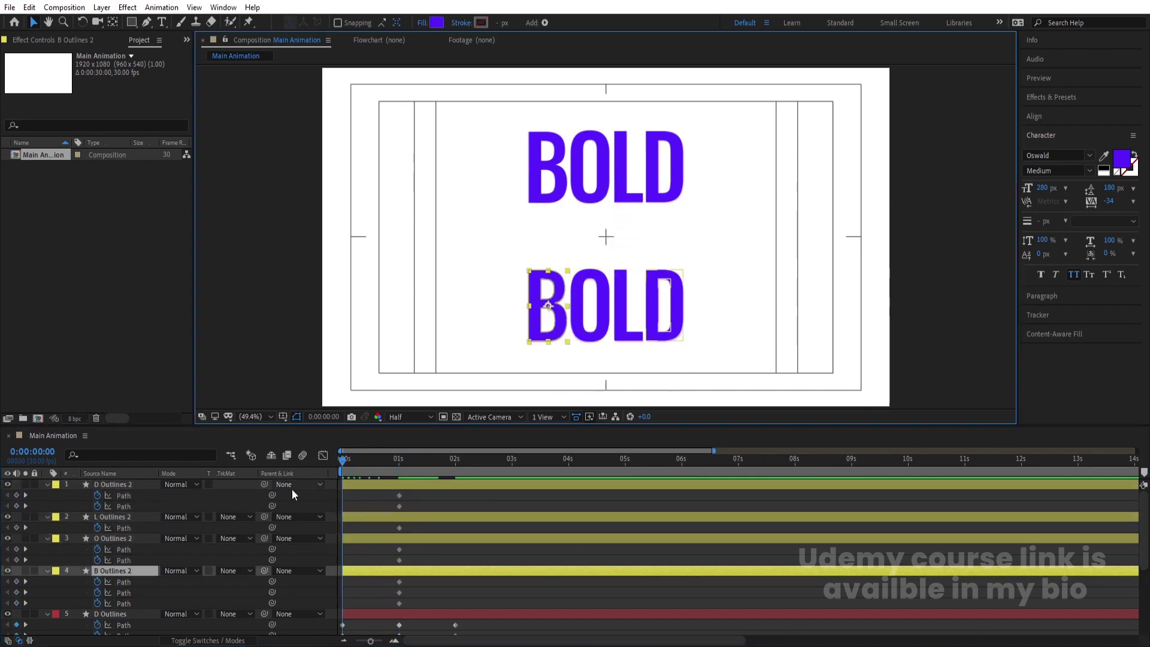
scroll(65, 566, "down", 2)
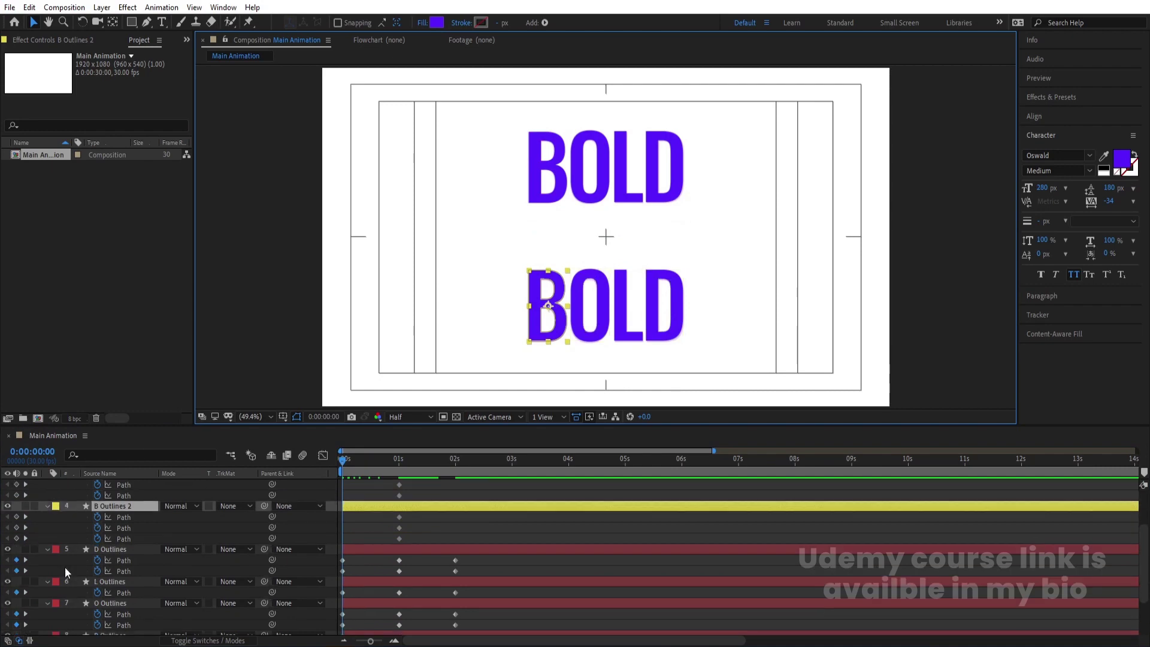
scroll(46, 551, "down", 2)
- Lock the original D Outlines layer and the D, L and O copy layers
left_click(35, 491)
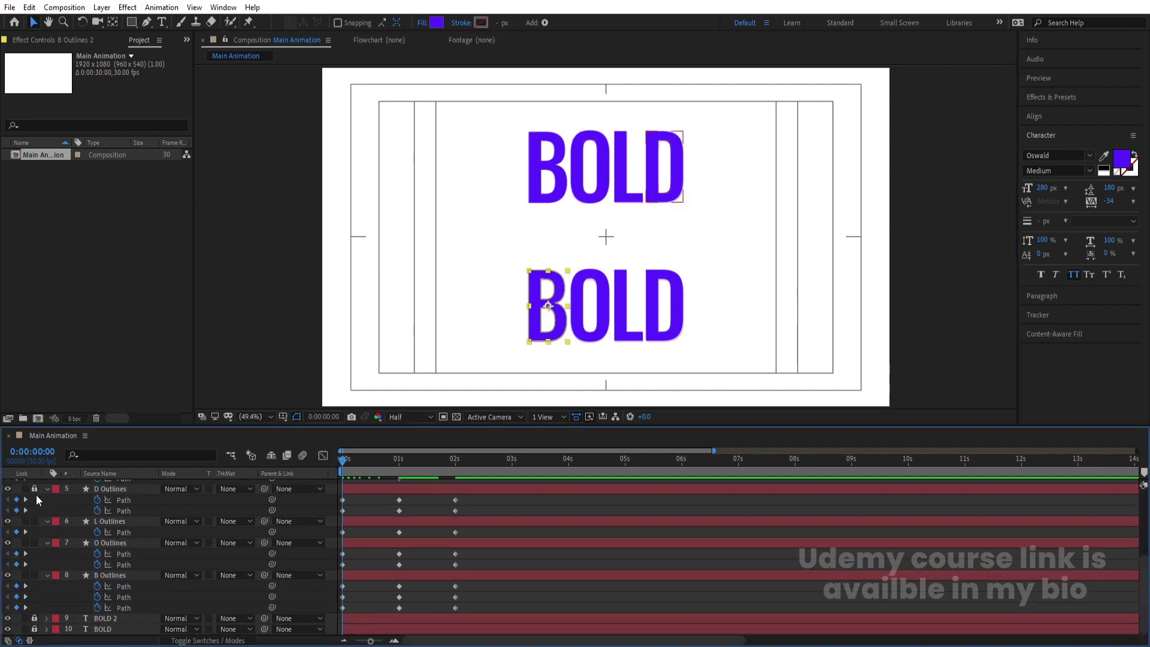
left_click_drag(34, 521, 37, 578)
scroll(321, 574, "up", 2)
scroll(132, 536, "up", 2)
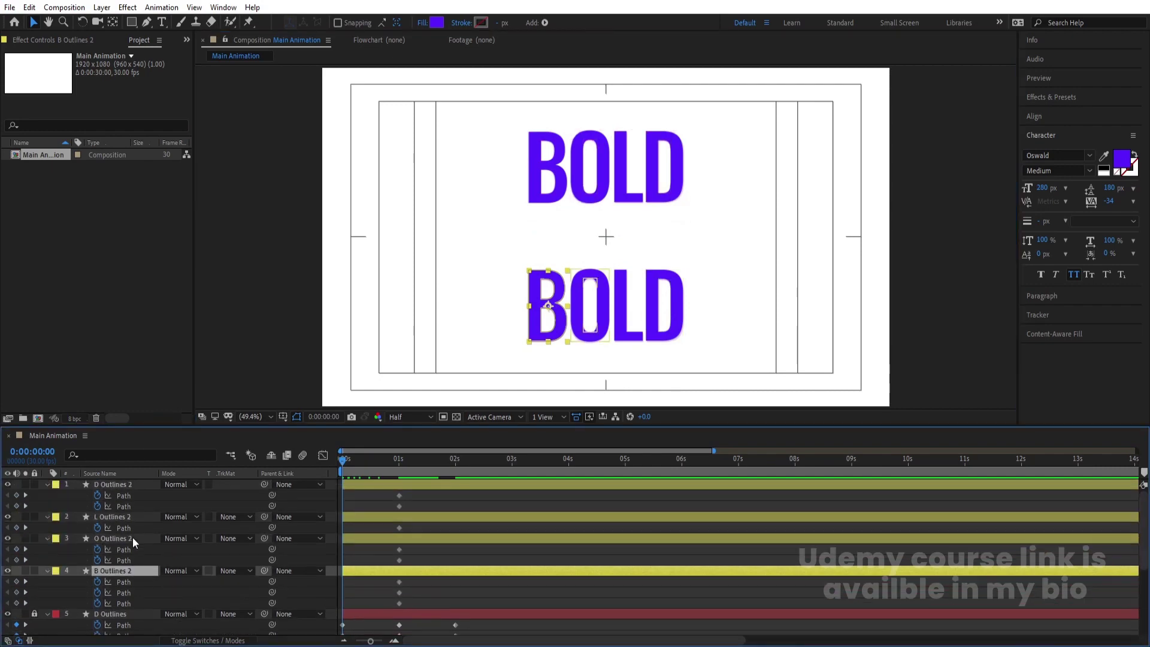
left_click_drag(32, 541, 34, 484)
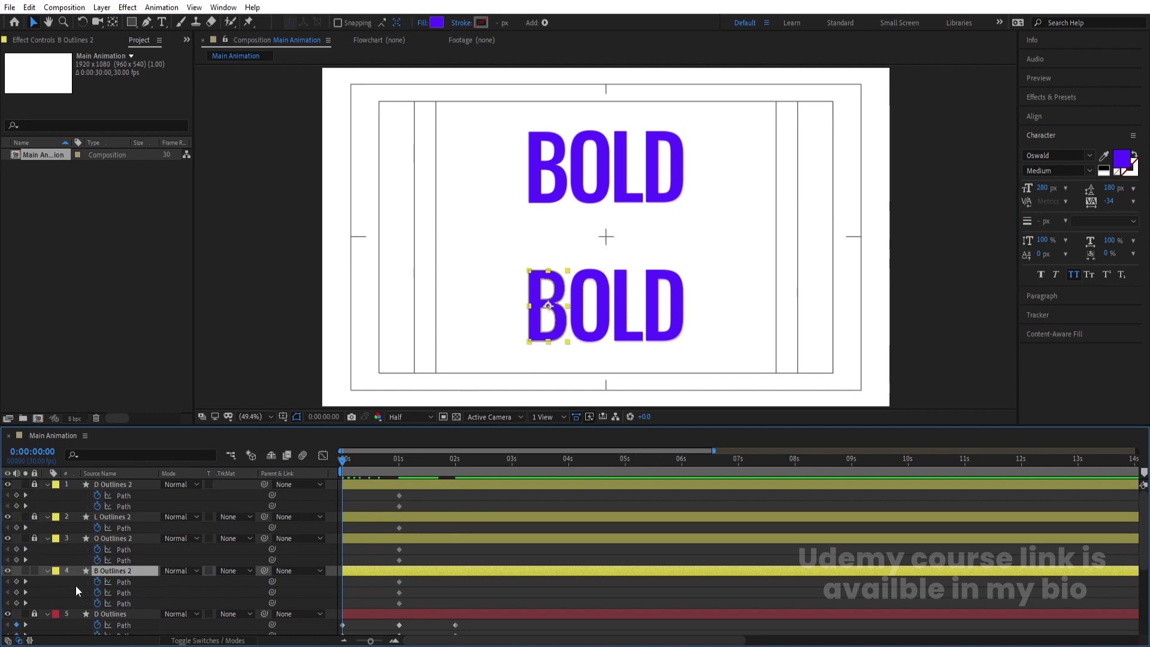
- Key the lower B's paths at 0s, stretch it upward above the word, and lock it
left_click_drag(17, 580, 17, 603)
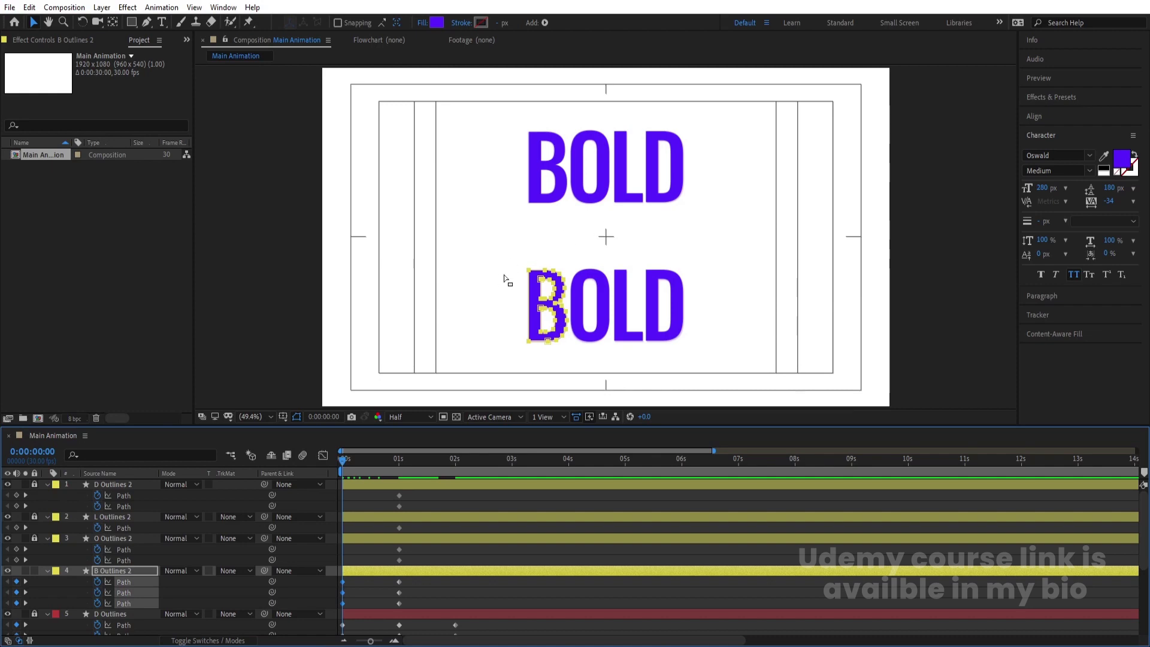
scroll(522, 271, "up", 2)
left_click_drag(511, 236, 631, 384)
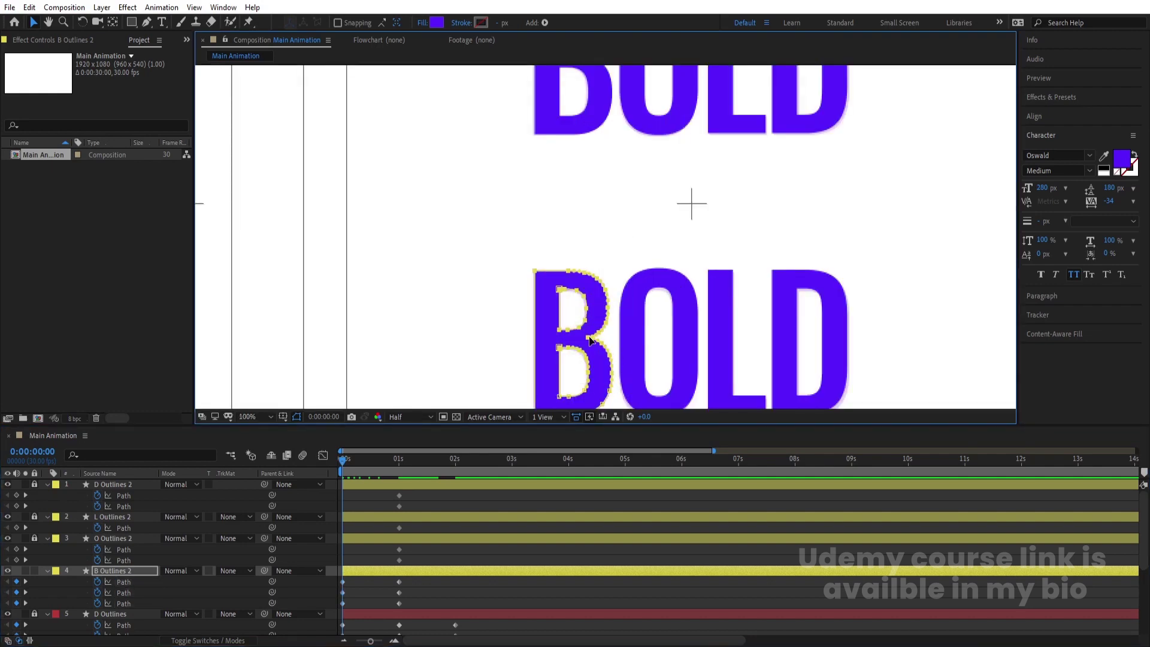
left_click_drag(592, 340, 586, 211)
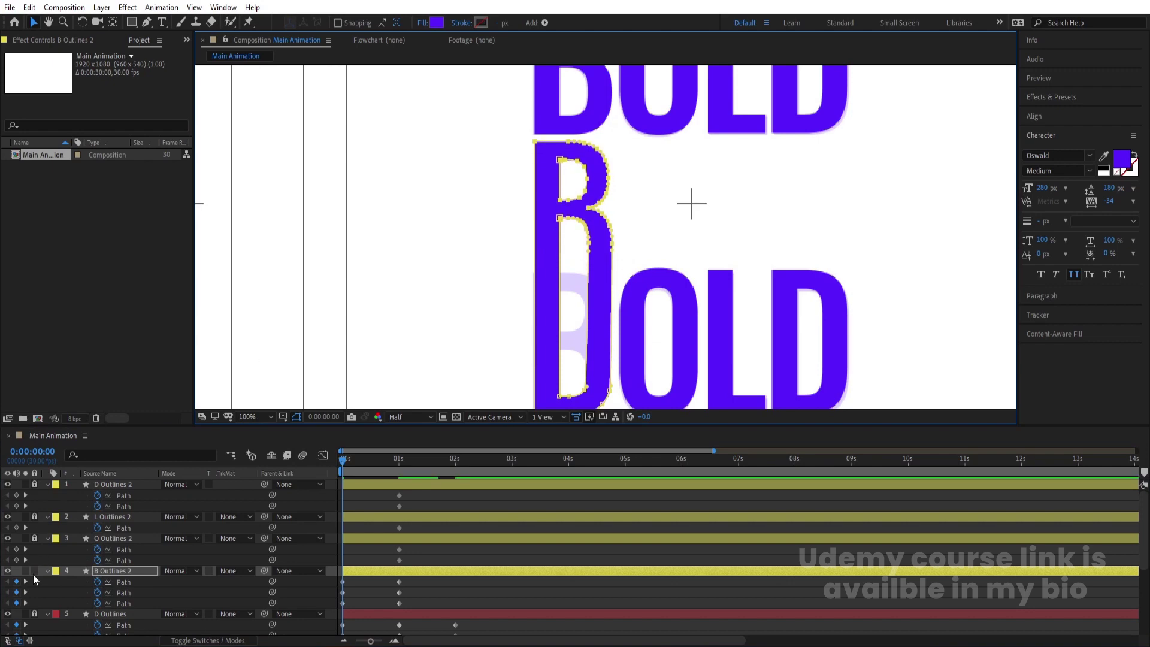
left_click(34, 571)
- Unlock the O copy, key its paths at 0s, stretch its top into the top row, and relock it
left_click(34, 537)
left_click(149, 542)
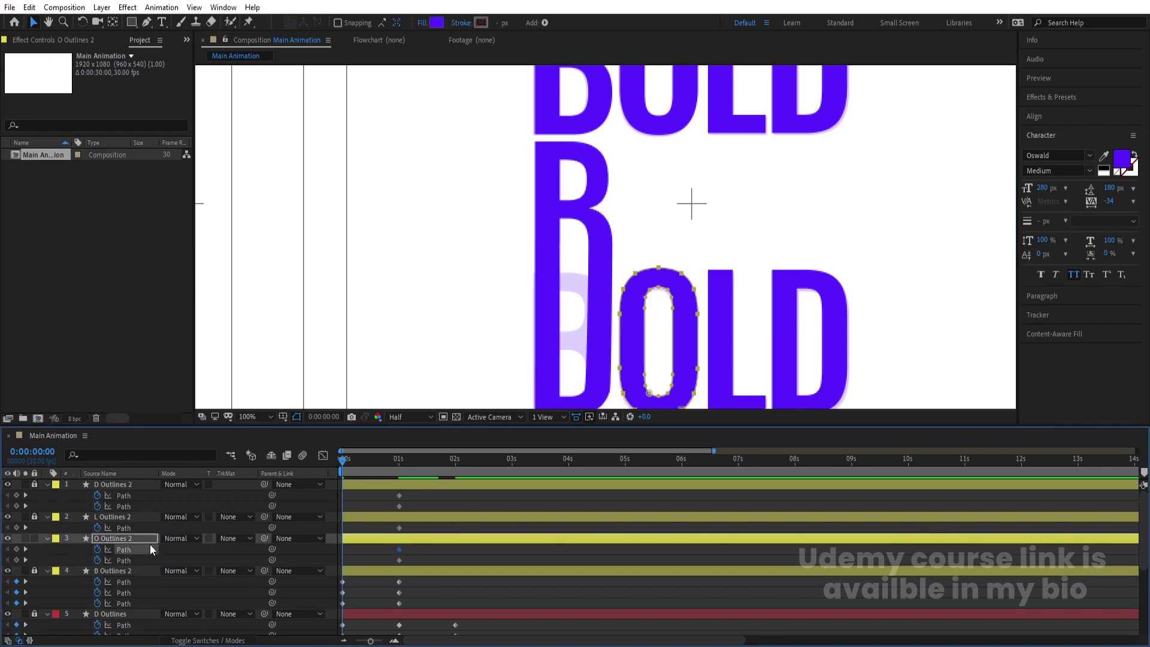
left_click(16, 549)
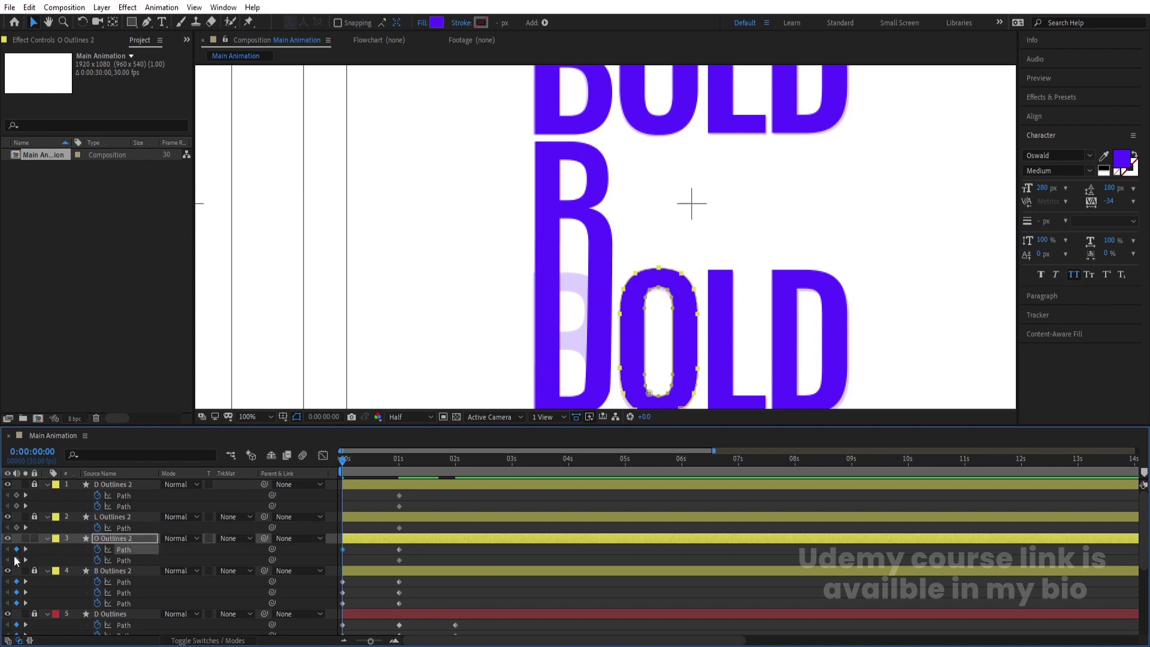
left_click(16, 560)
left_click_drag(619, 251, 745, 367)
left_click_drag(697, 313, 699, 187)
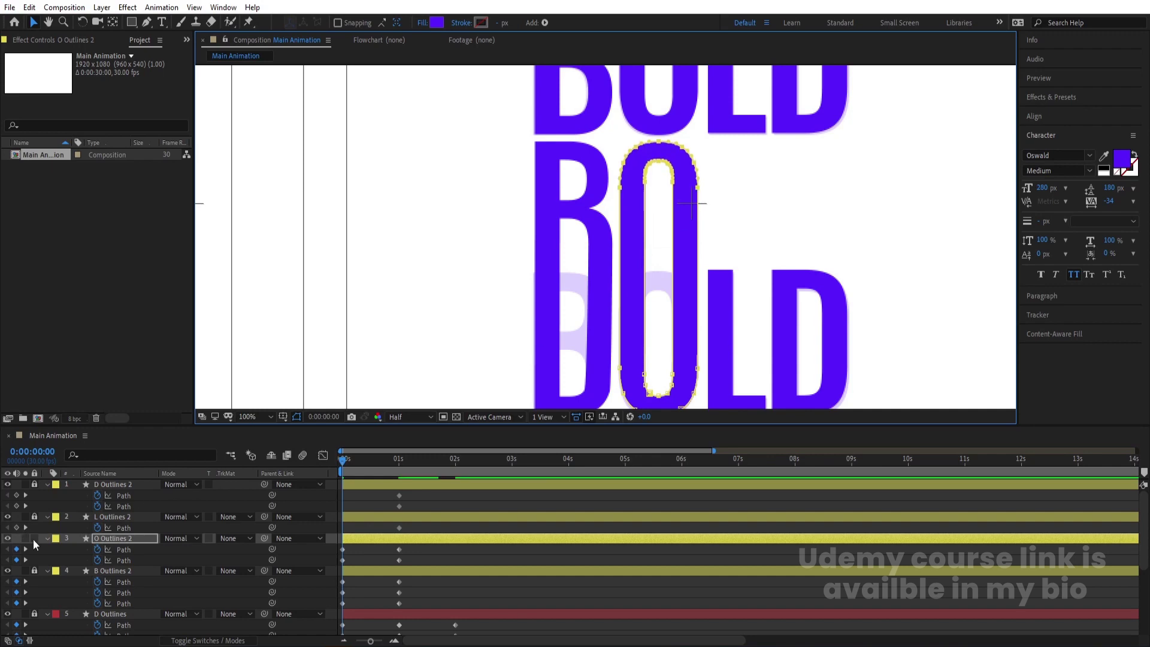
left_click(34, 538)
- Unlock the L copy, key its path at 0s, stretch its stem into the top row, and relock it
left_click(34, 516)
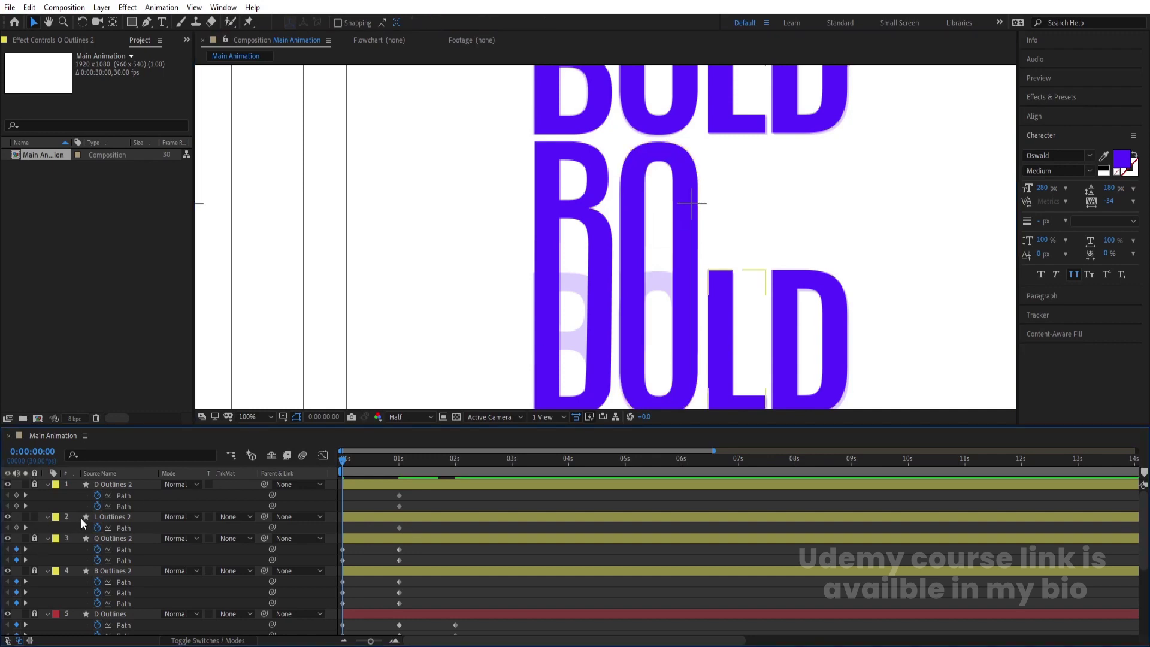
left_click(81, 519)
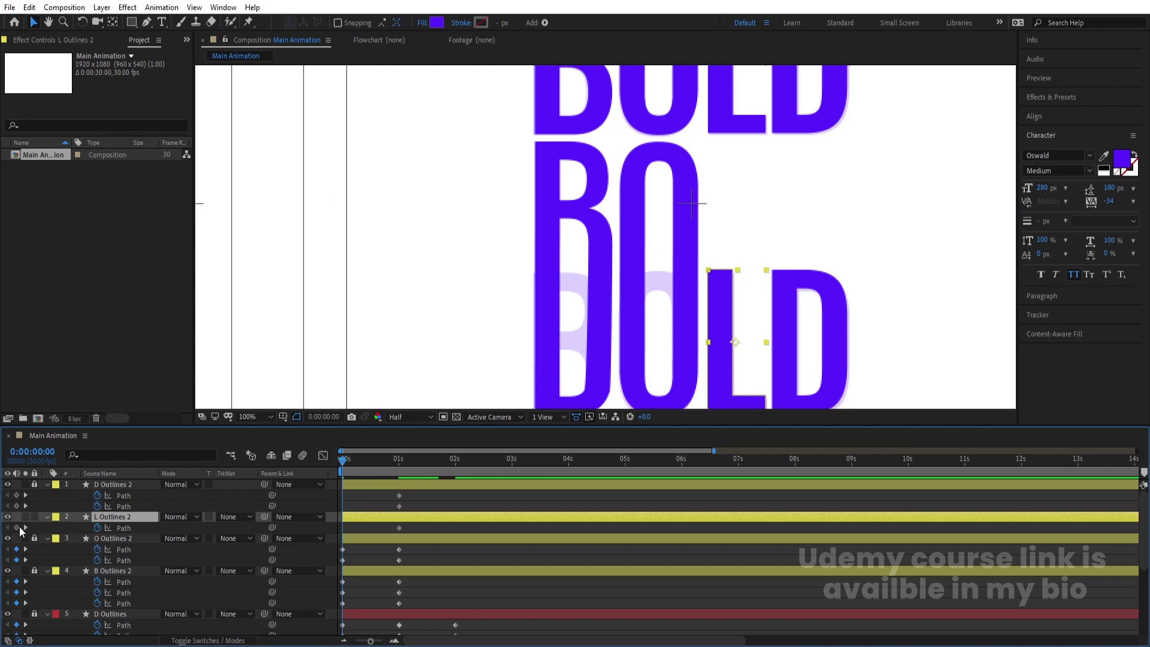
left_click(16, 527)
left_click_drag(742, 294, 688, 232)
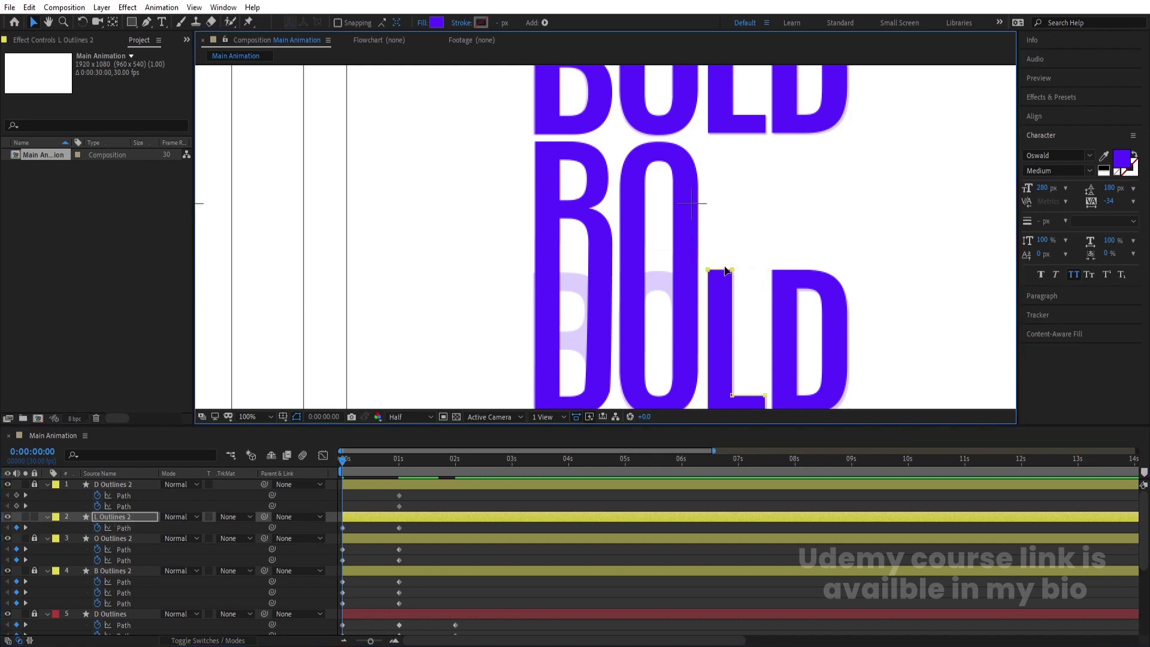
left_click_drag(735, 277, 727, 146)
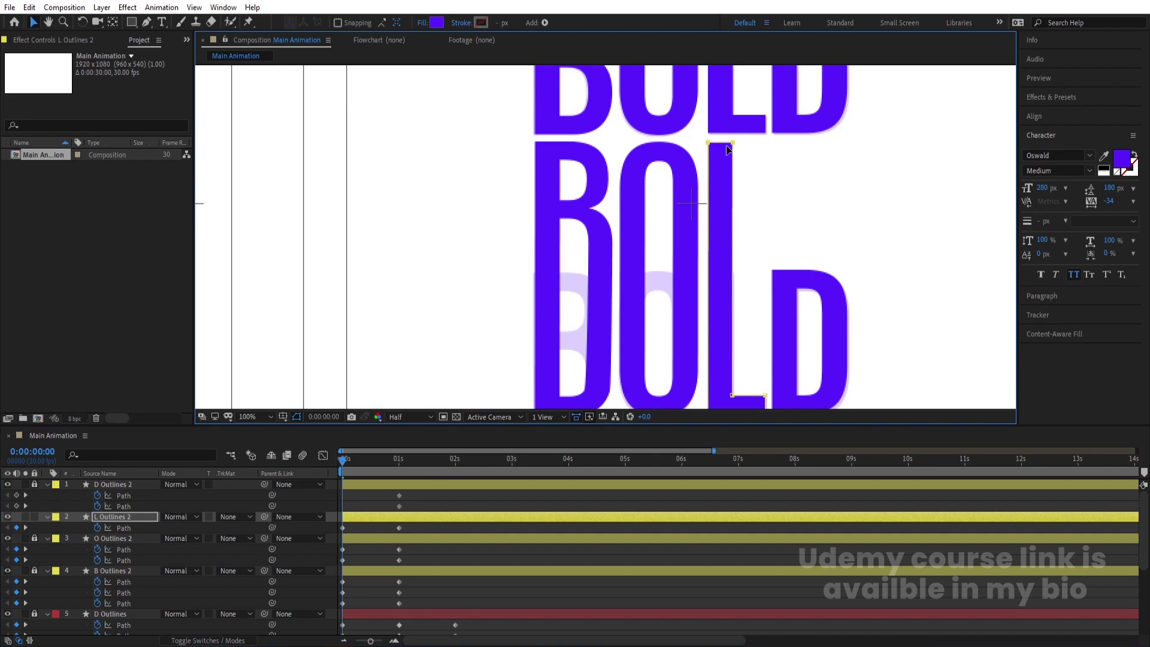
left_click(34, 516)
- Unlock the D copy and stretch its top points up into the top row
left_click(34, 484)
left_click(123, 495)
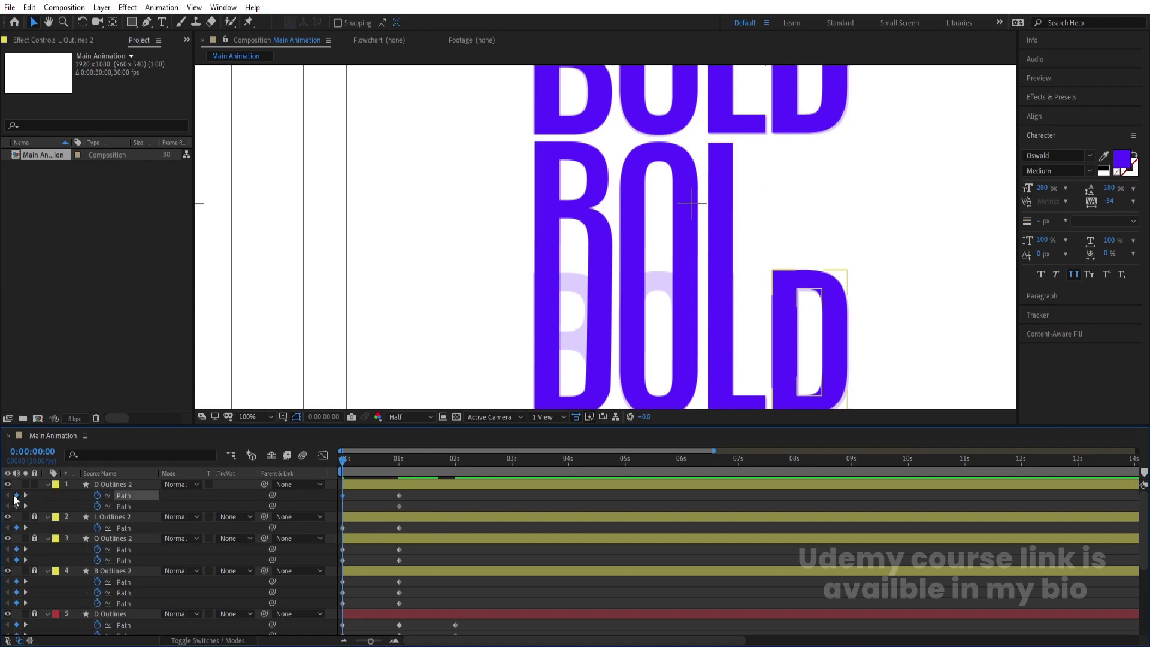
left_click(123, 506, "shift")
left_click_drag(769, 257, 828, 192)
scroll(396, 517, "down", 5)
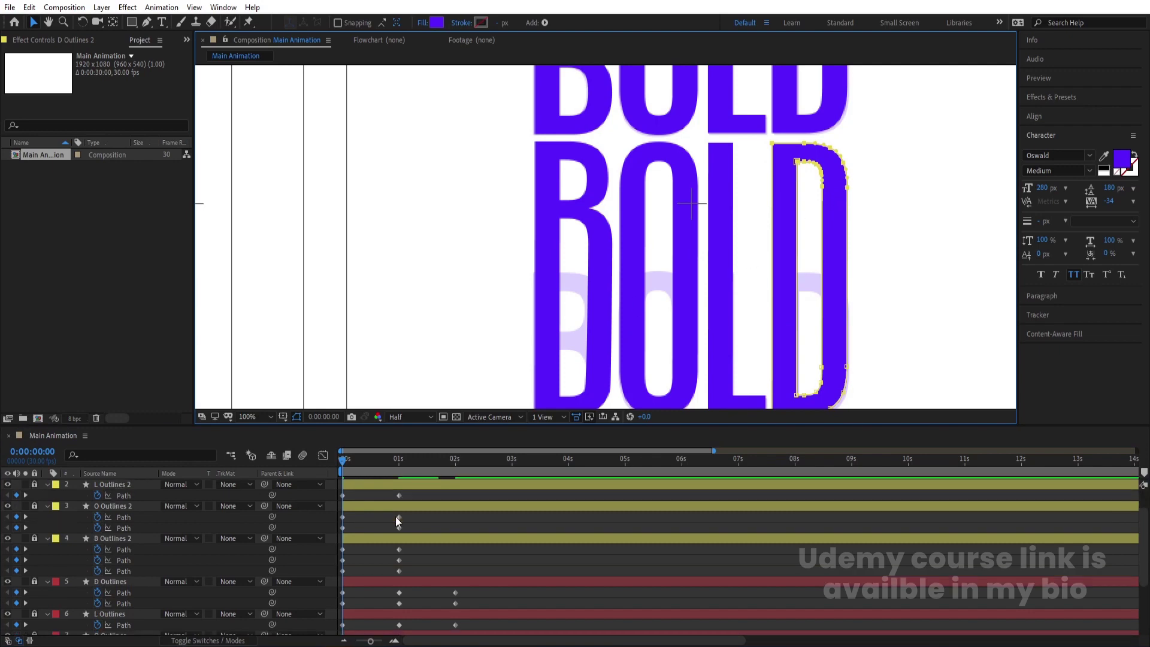
scroll(393, 520, "up", 4)
scroll(398, 529, "up", 2)
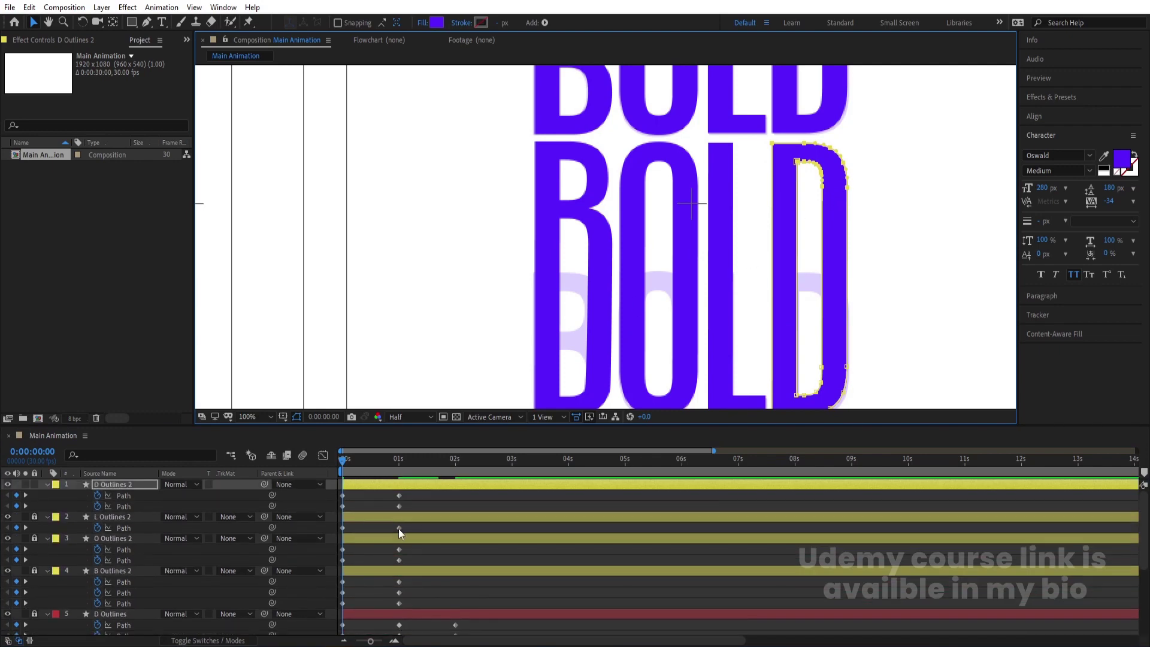
scroll(455, 516, "down", 4)
- At 2s, paste the 0s Path keyframes of D, B, O and L to restore their tall poses
key("k")
key("k")
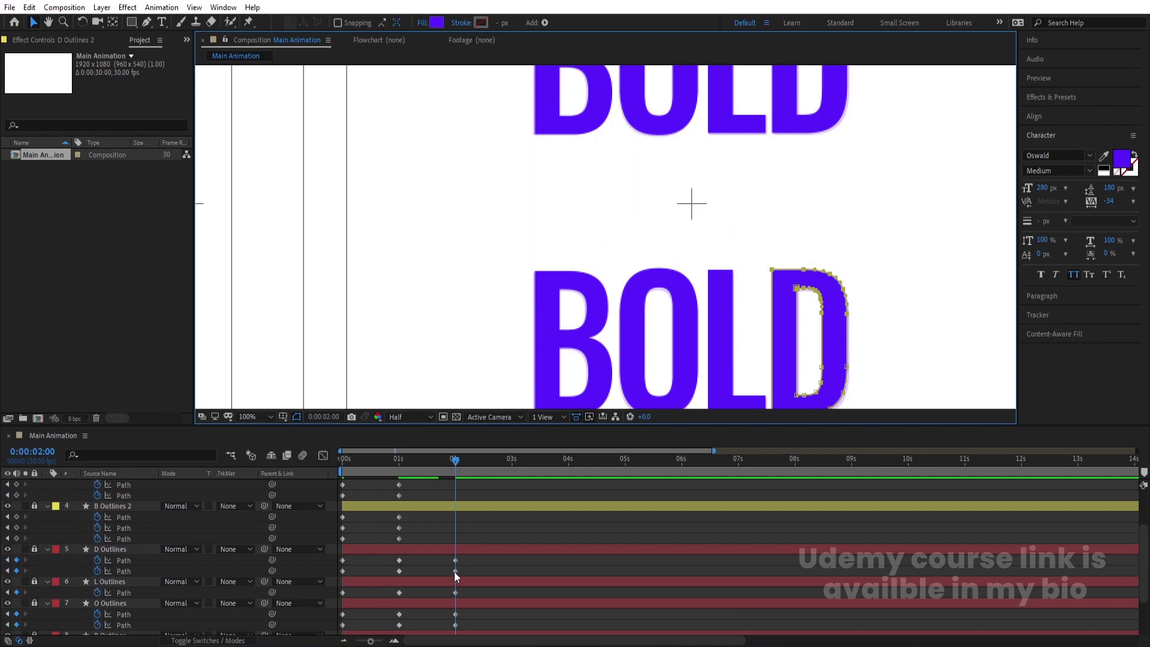
scroll(455, 520, "up", 3)
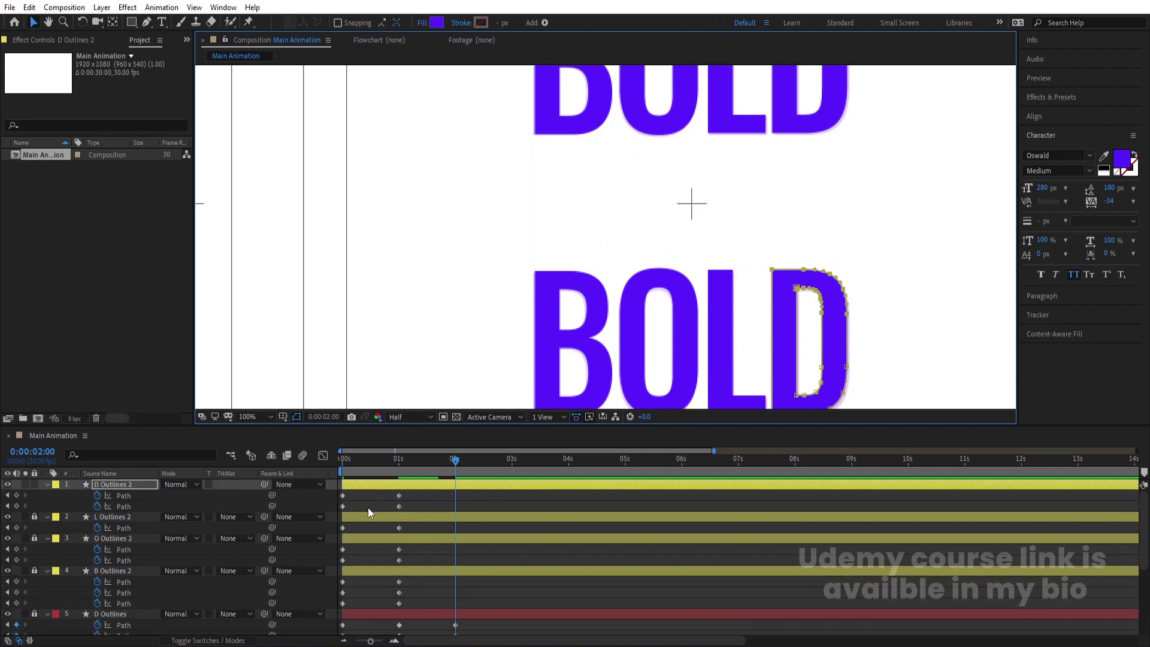
left_click_drag(368, 507, 329, 495)
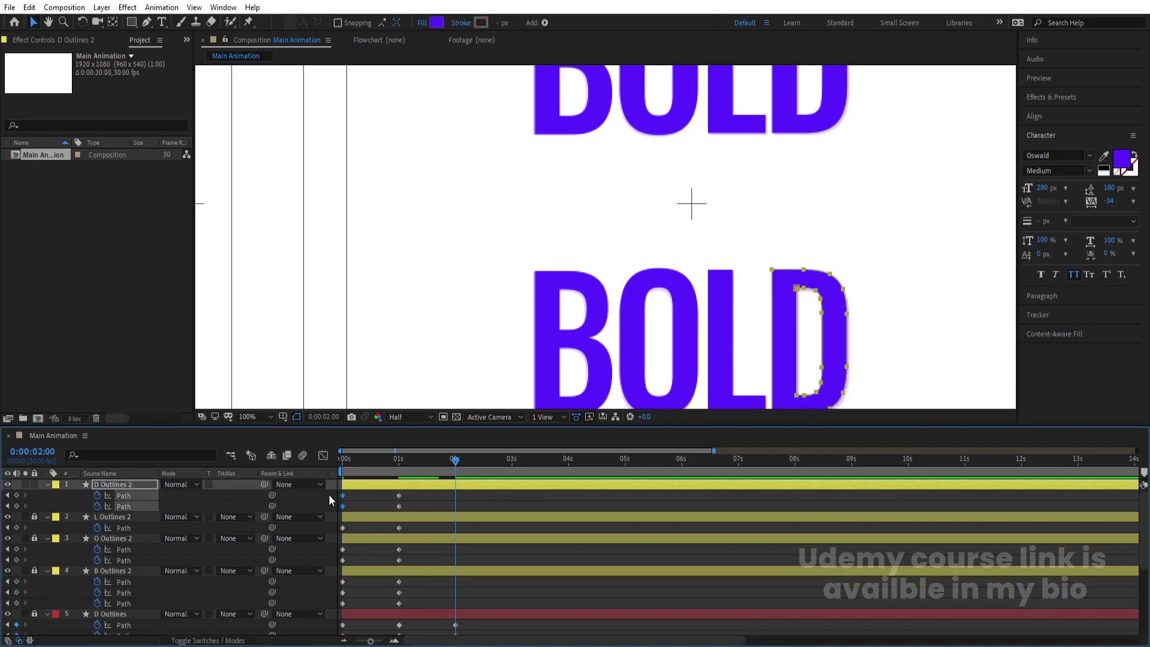
key("ctrl+c")
key("ctrl+v")
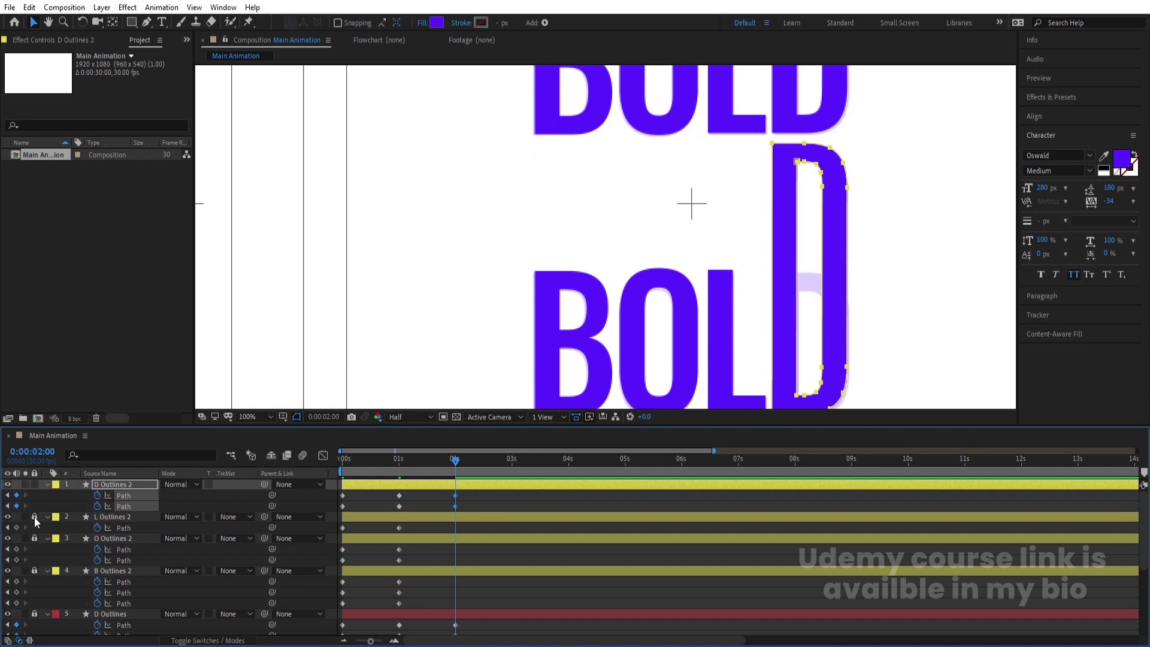
left_click_drag(345, 605, 332, 548)
key("ctrl+c")
key("ctrl+v")
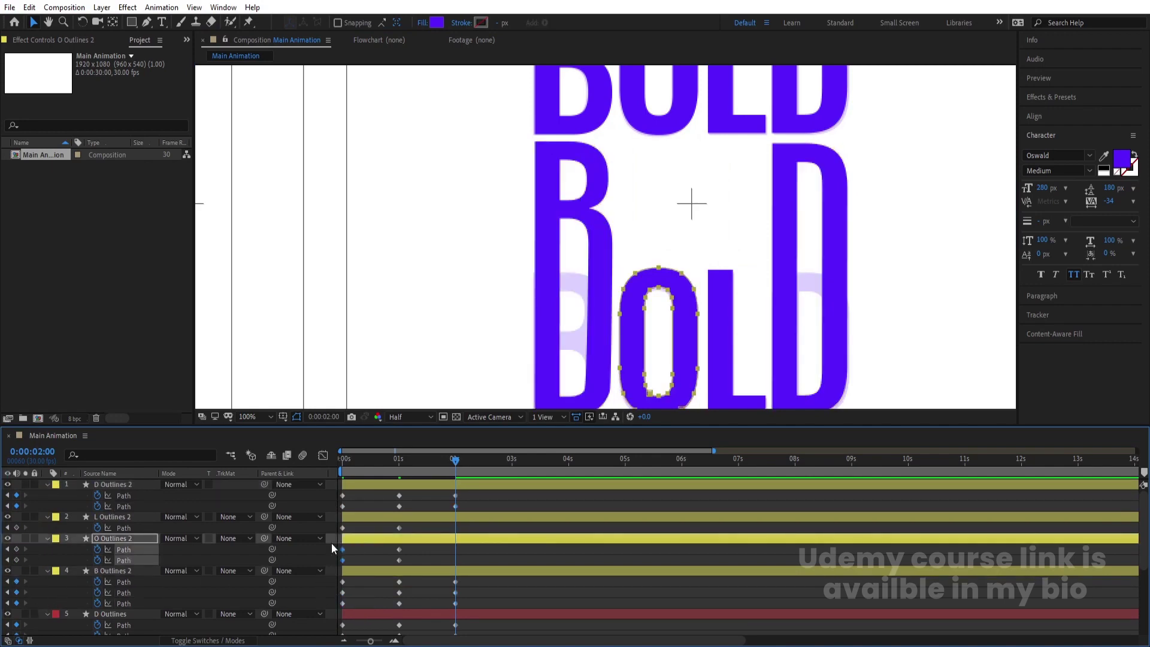
key("ctrl+c")
key("ctrl+v")
left_click(344, 527)
key("ctrl+c")
key("ctrl+v")
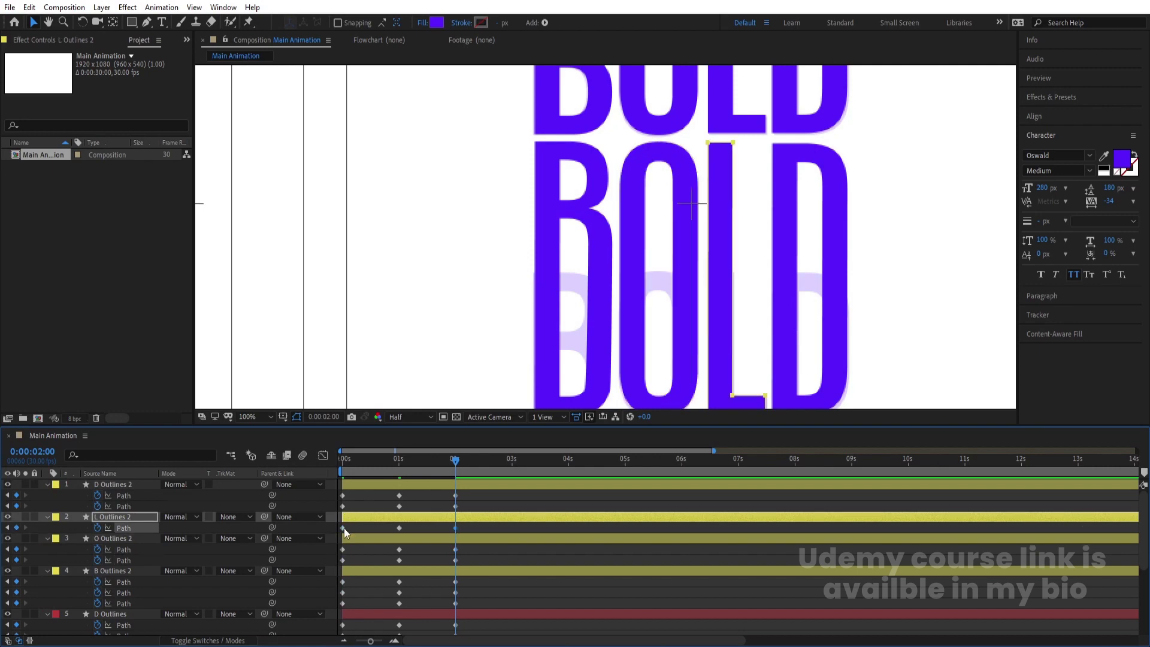
- Return to the start, fit the composition in the viewer, and preview the animation
key("Home")
left_click(243, 411)
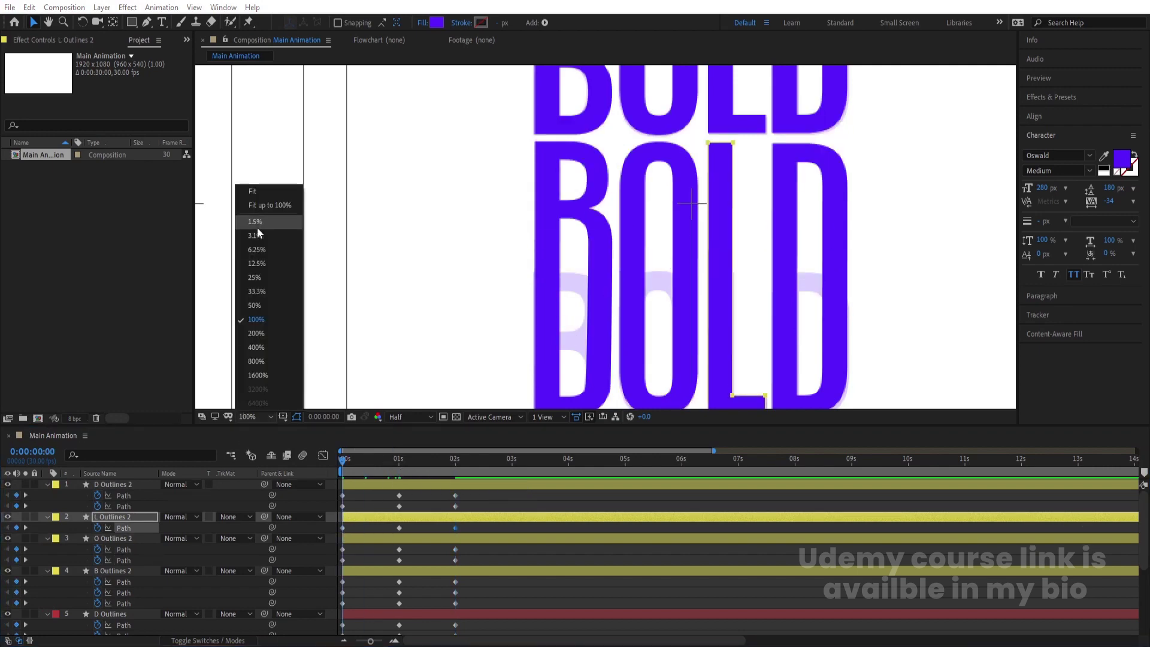
left_click(247, 191)
key("space")
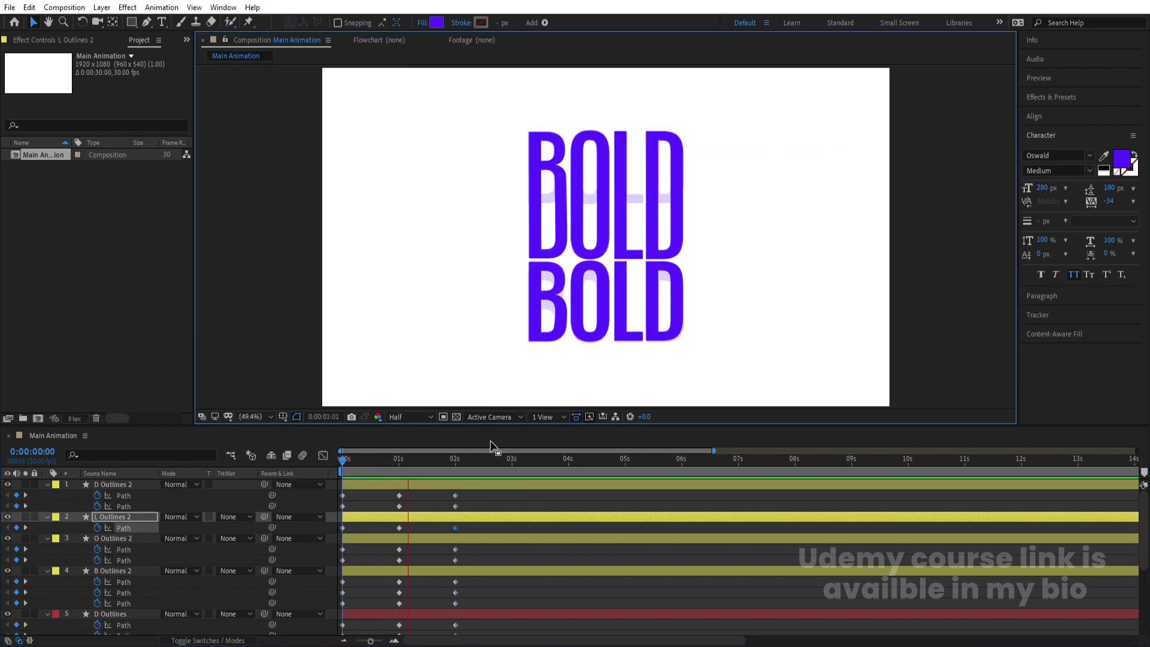
key("space")
- Unlock the letter and BOLD text layers, then marquee-select every path keyframe
scroll(428, 568, "down", 4)
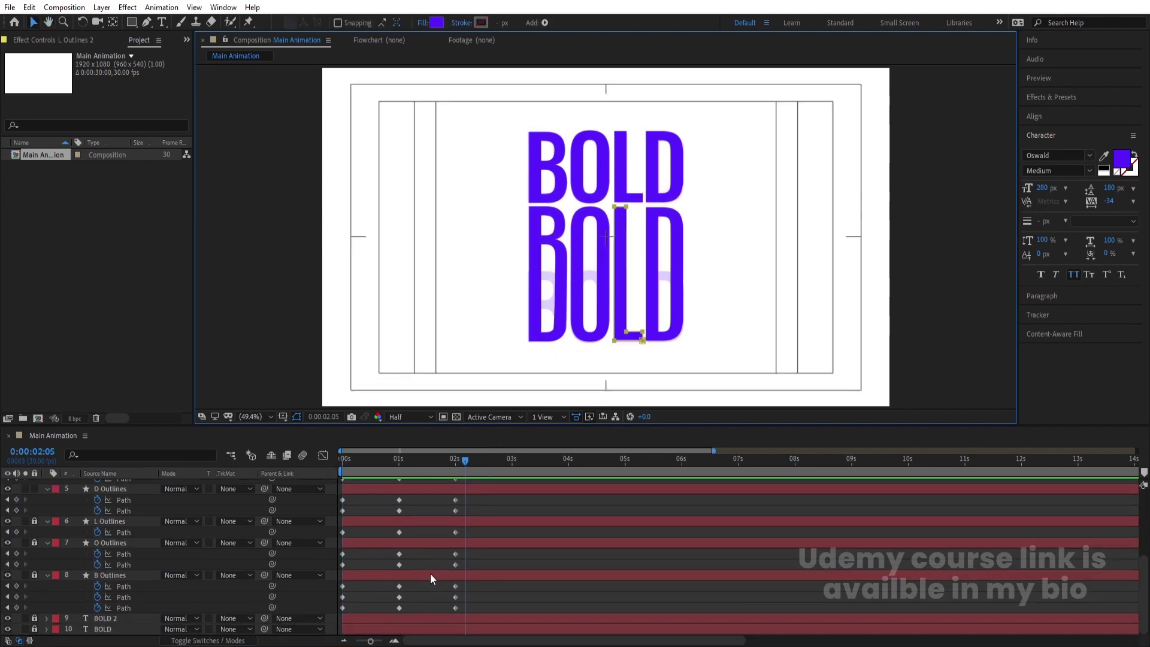
left_click_drag(35, 575, 35, 522)
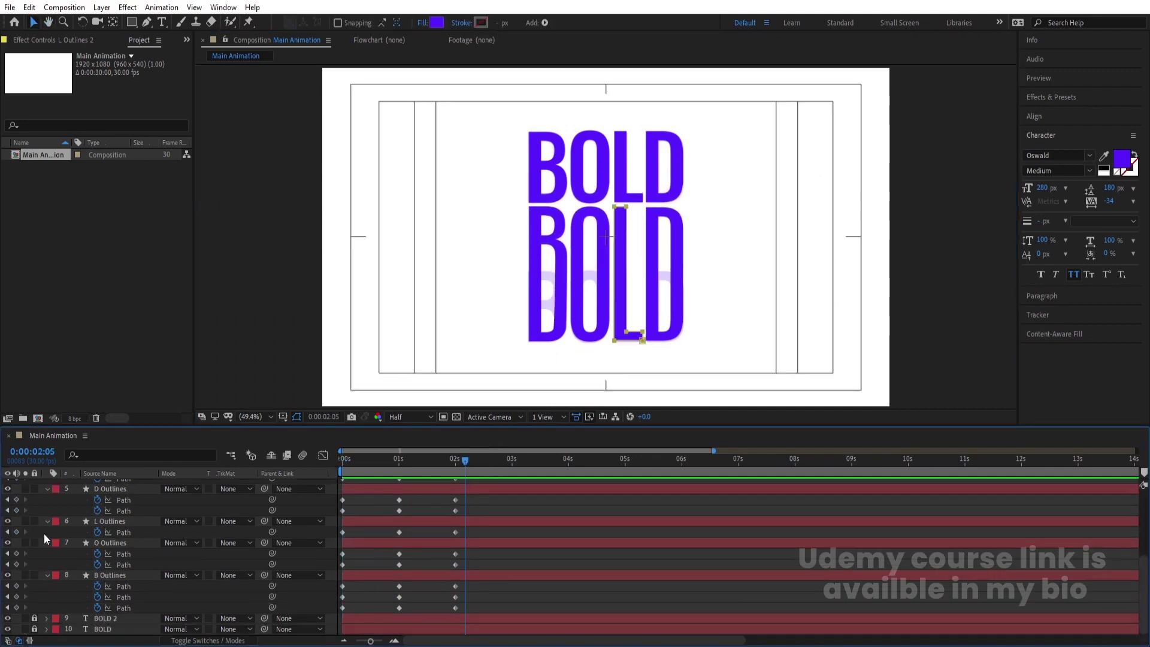
left_click_drag(35, 619, 34, 629)
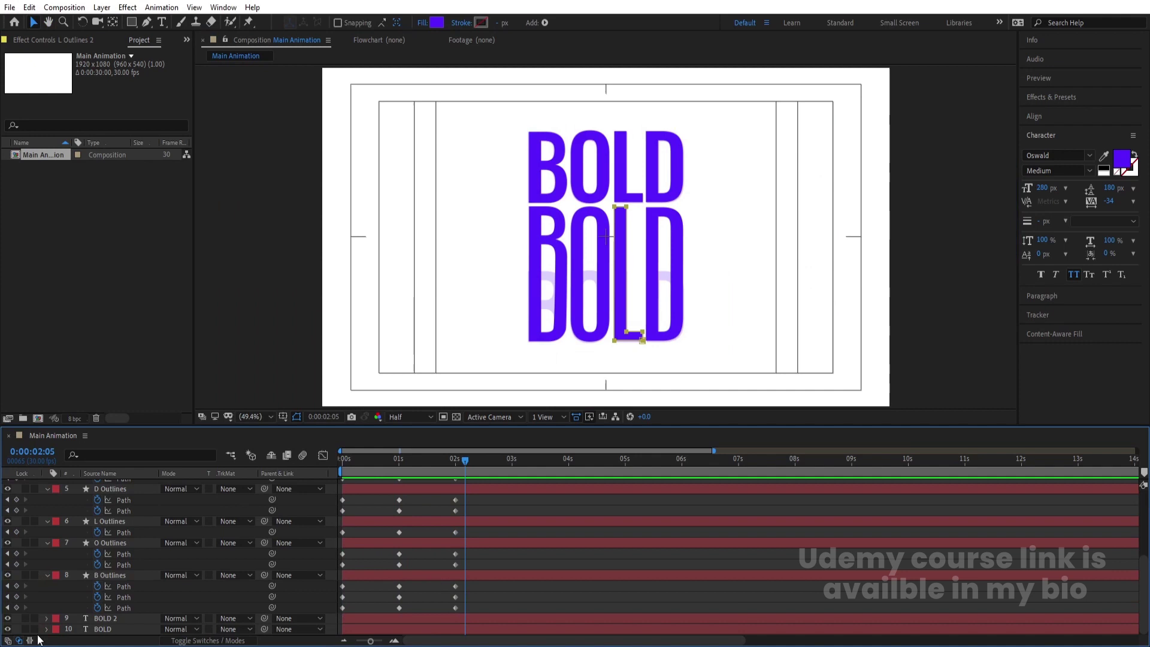
left_click(110, 618)
left_click(111, 629, "shift")
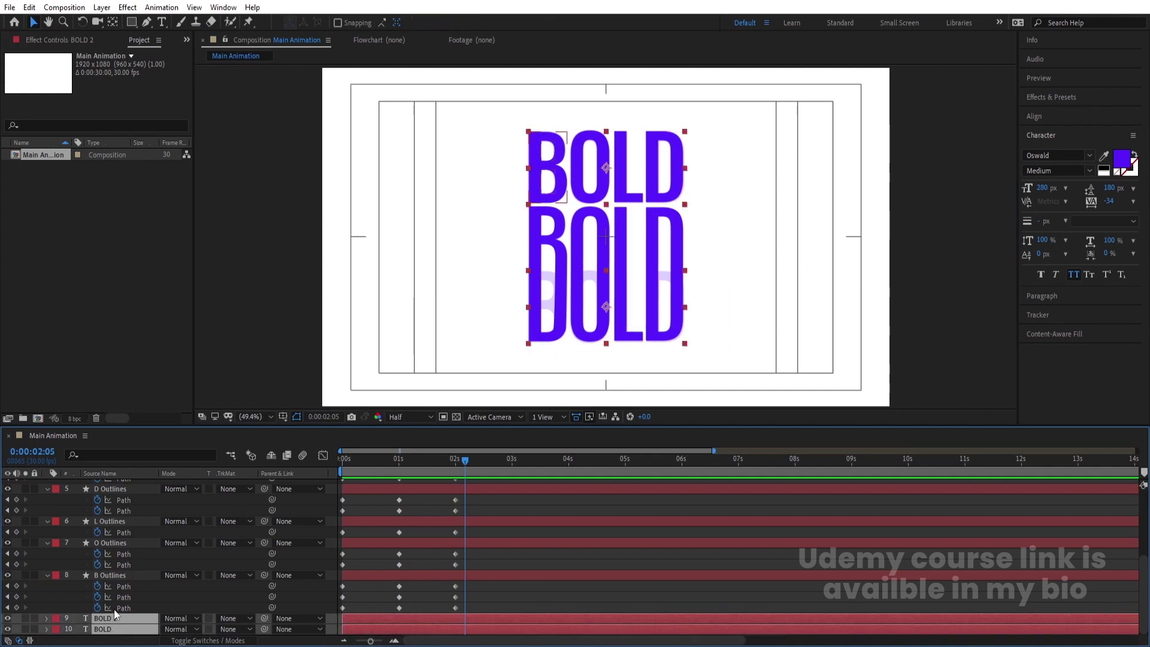
scroll(114, 609, "up", 2)
left_click(415, 583)
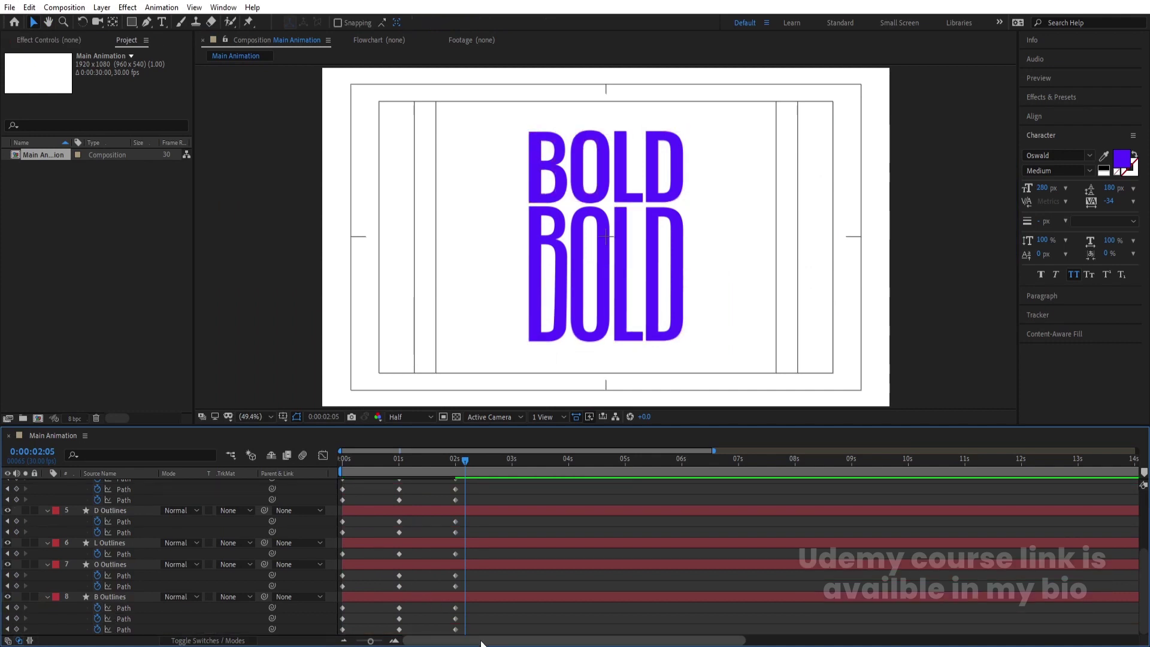
left_click_drag(500, 627, 324, 330)
- Apply Easy Ease to all selected path keyframes and preview from the start
key("F9")
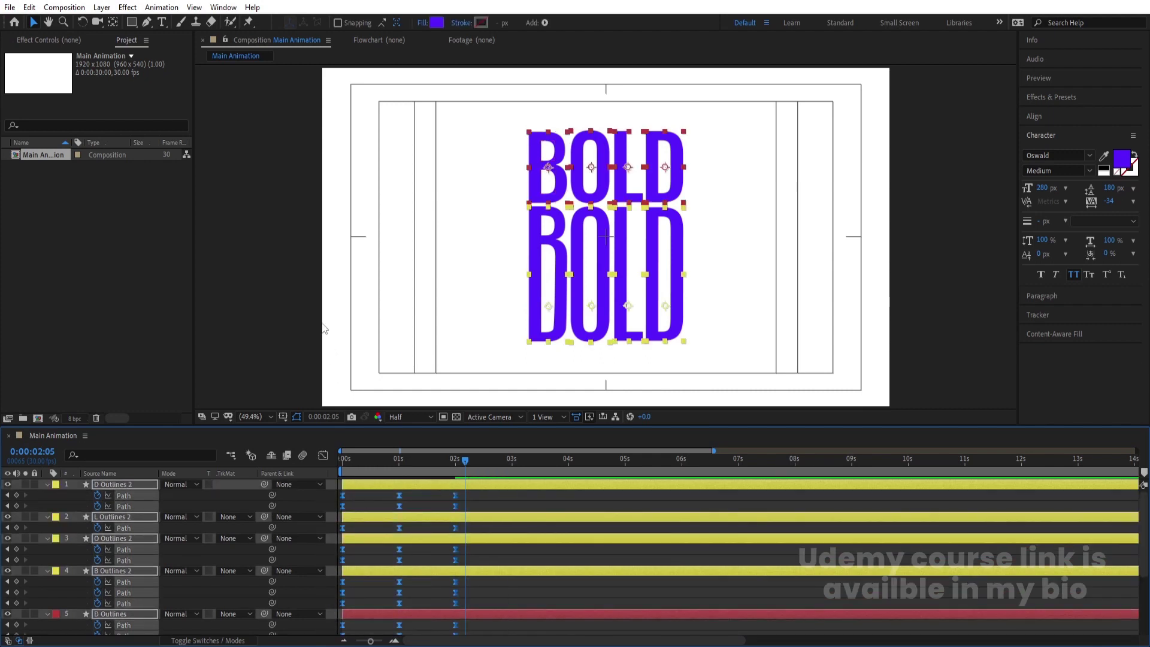
key("Home")
key("space")
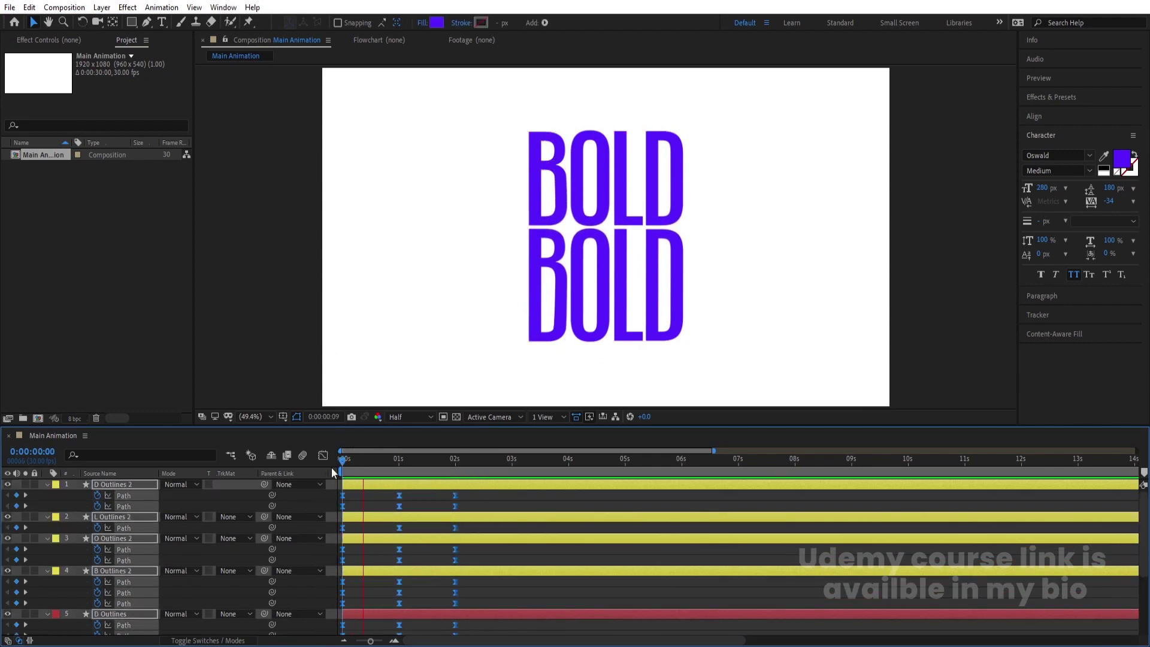
key("space")
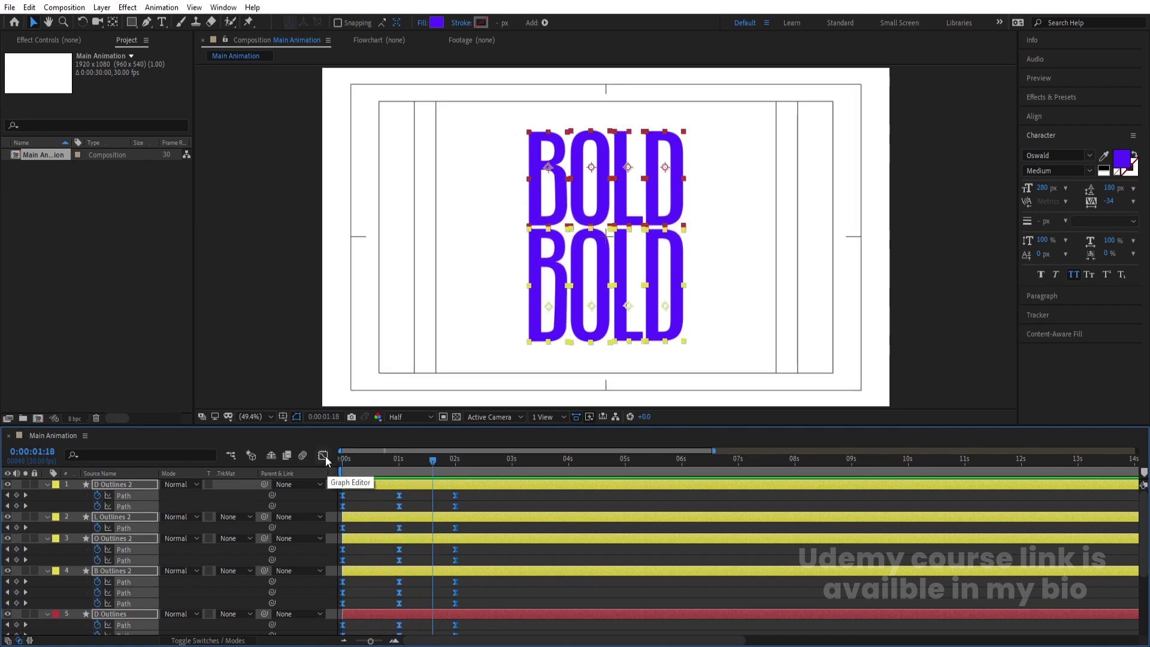
- In the speed graph, raise the easing influence for a sharp peak, preview, and return to layer bars
left_click(323, 455)
left_click_drag(518, 550, 281, 617)
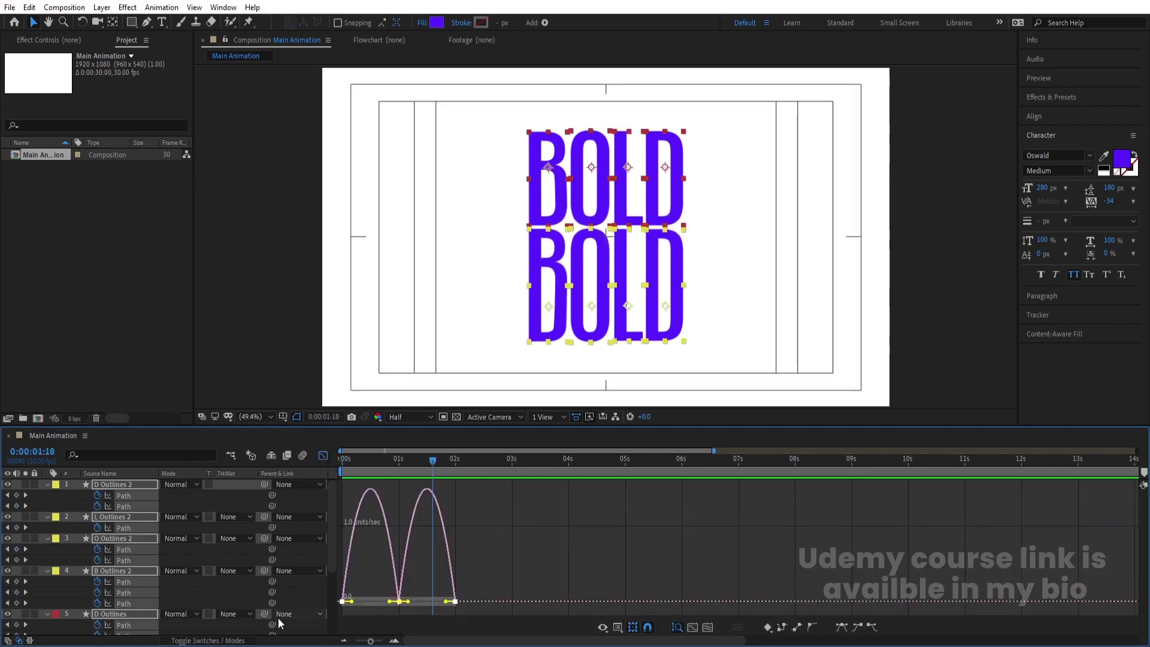
key("equal")
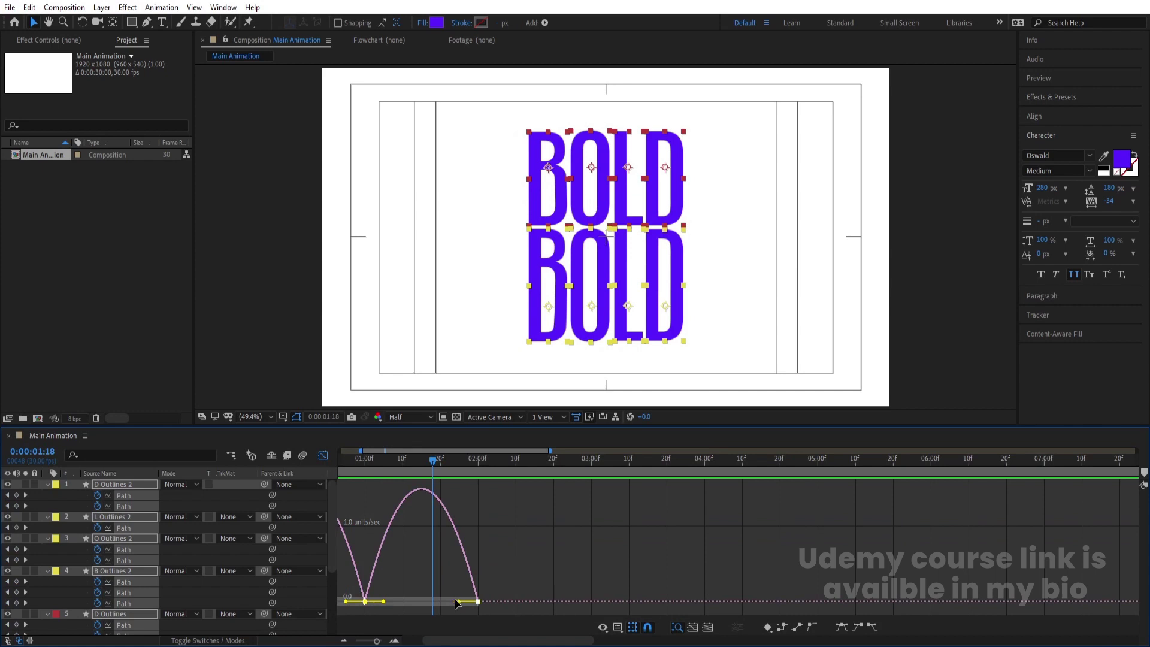
left_click_drag(455, 602, 401, 602)
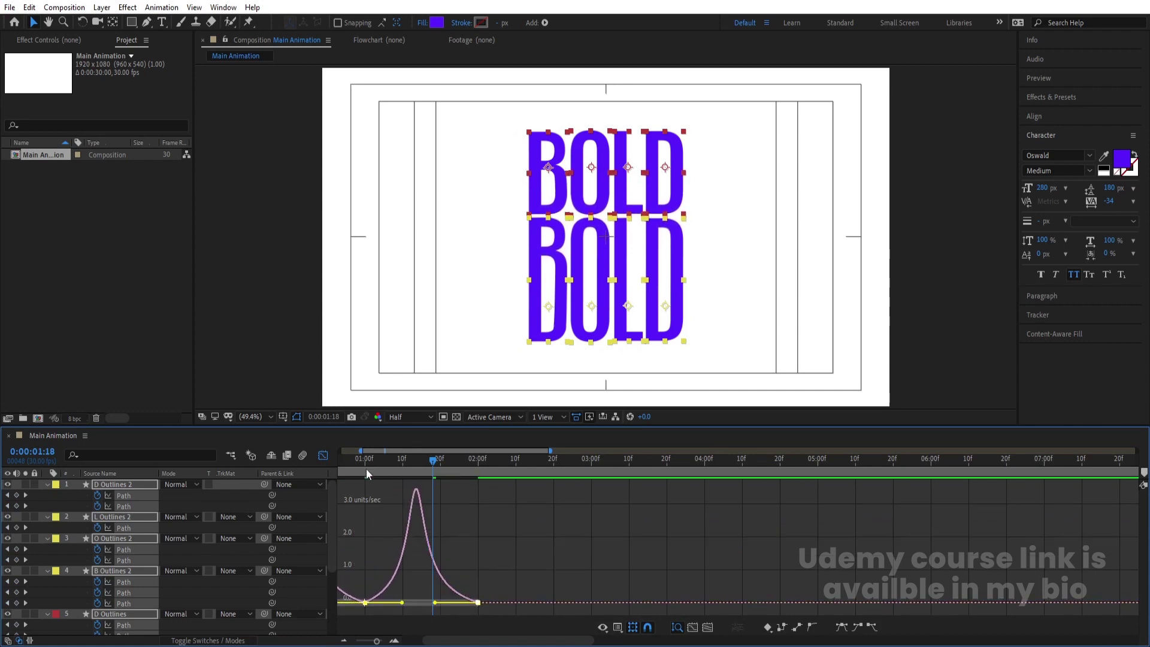
left_click_drag(365, 468, 209, 466)
key("space")
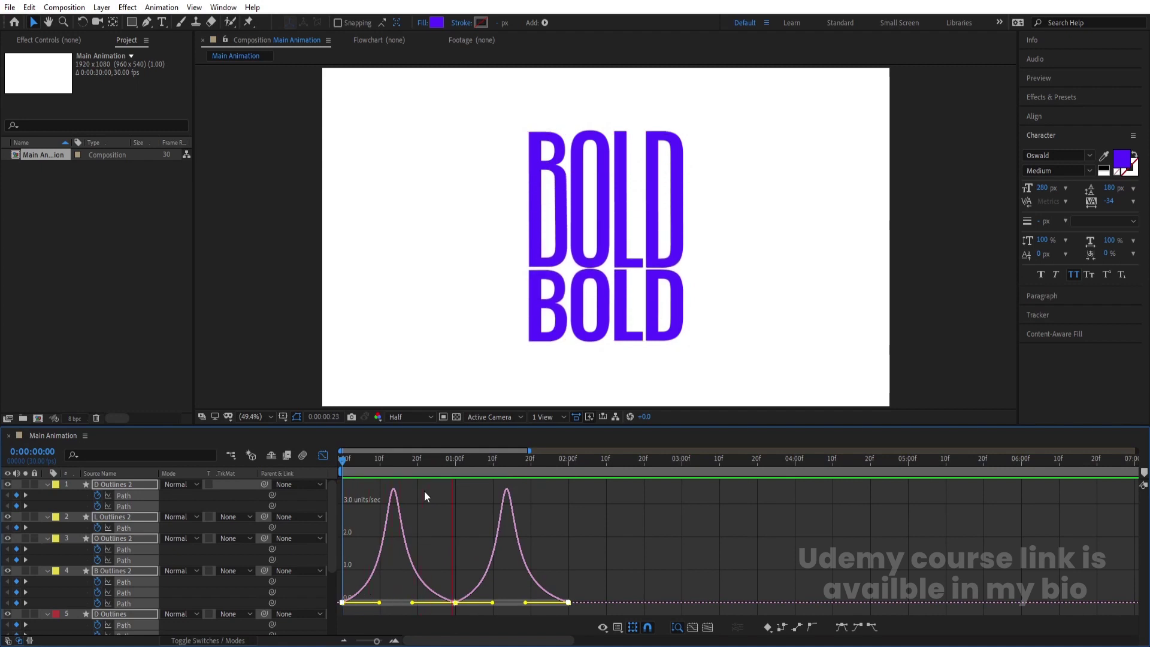
key("ctrl+a")
left_click(324, 456)
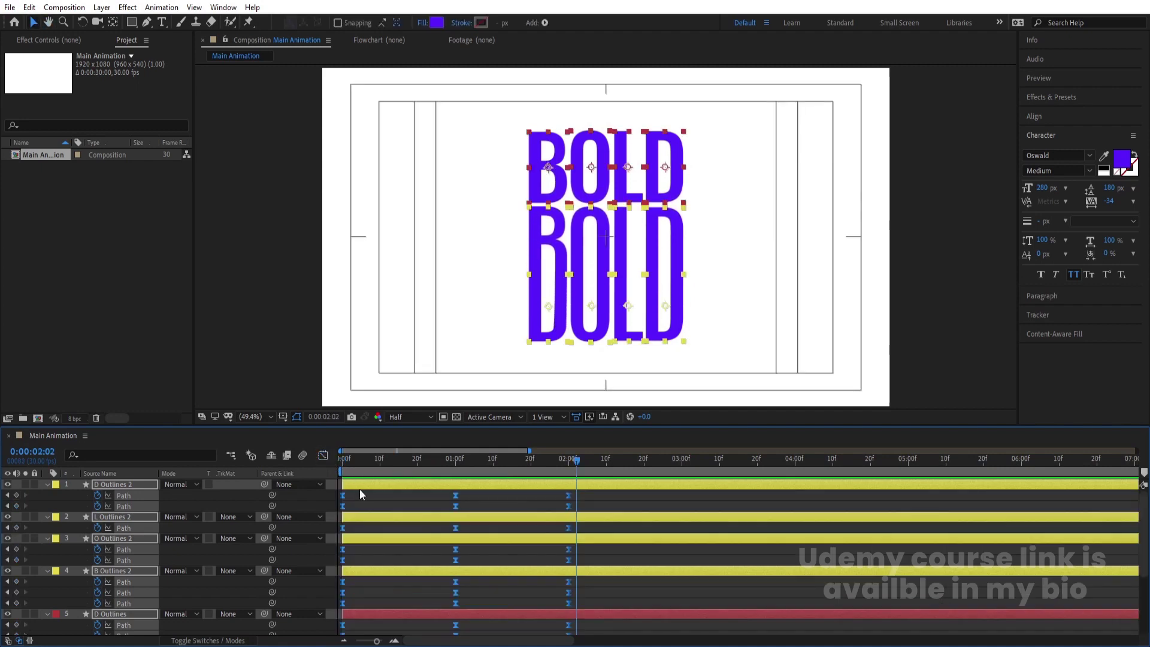
left_click(364, 494)
- Pre-compose the two B outline layers into comp 'B' and the two O layers into 'O'
key("u")
left_click_drag(364, 462, 309, 480)
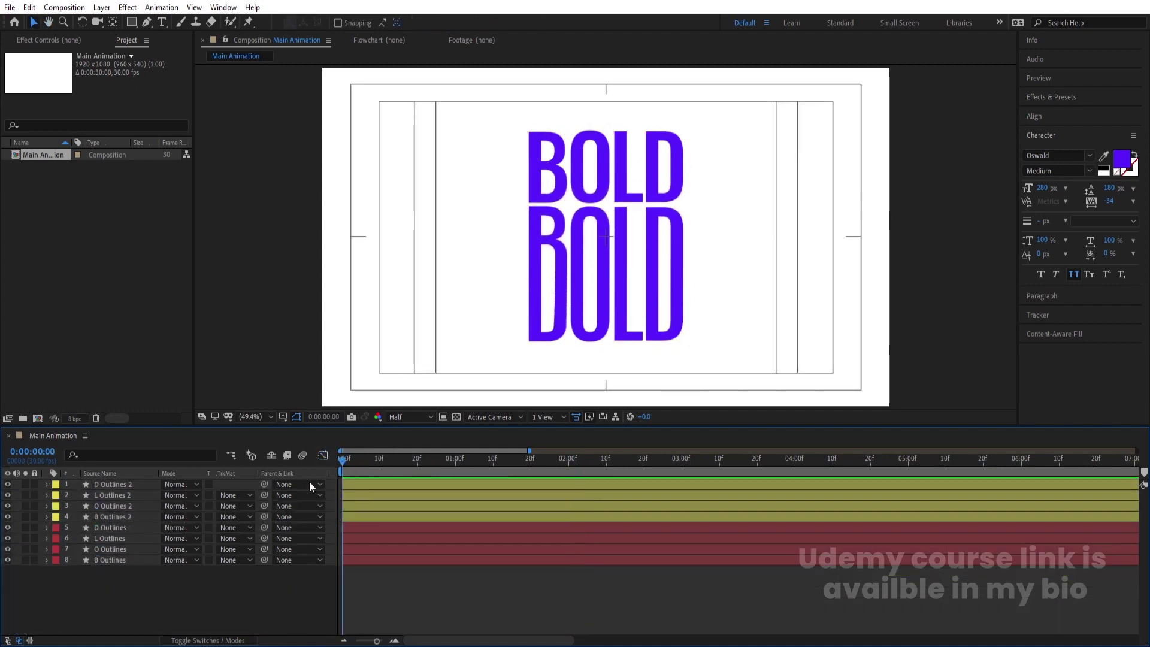
left_click(97, 561)
left_click(103, 519, "ctrl")
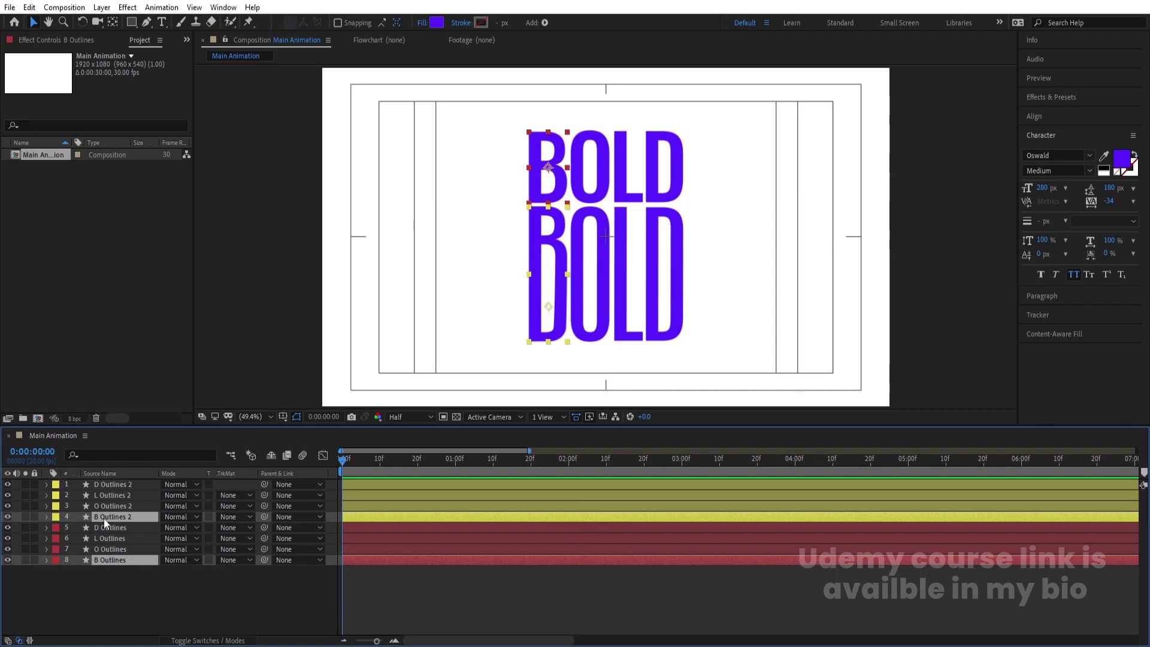
key("ctrl+shift+c")
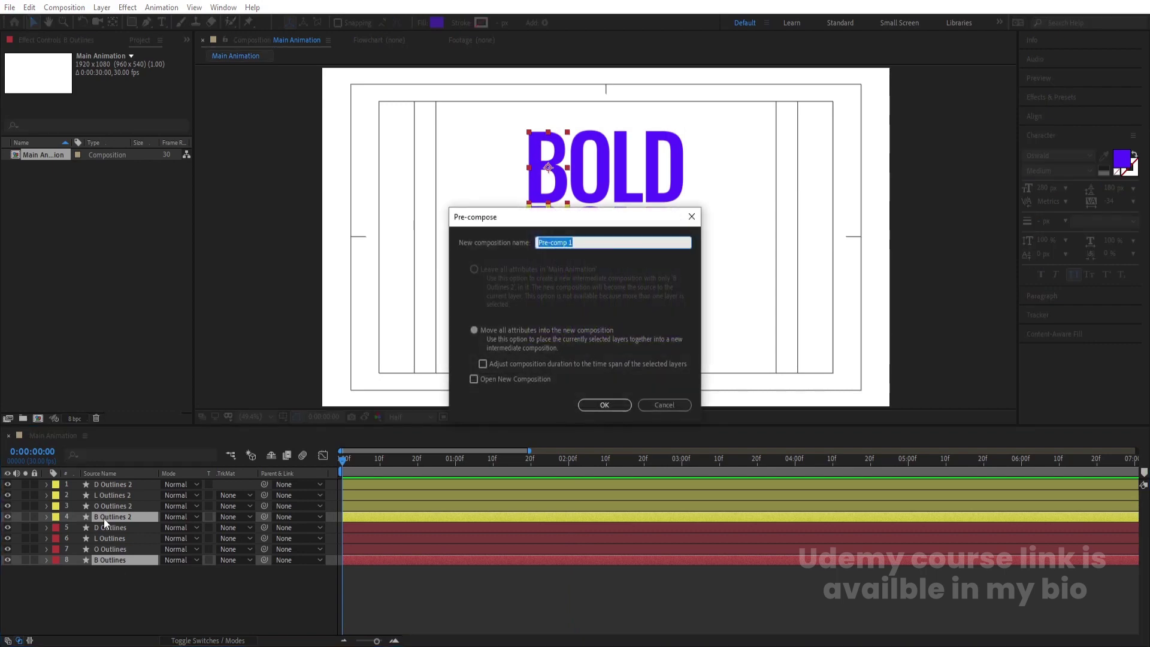
type("B")
left_click(602, 405)
left_click(96, 548)
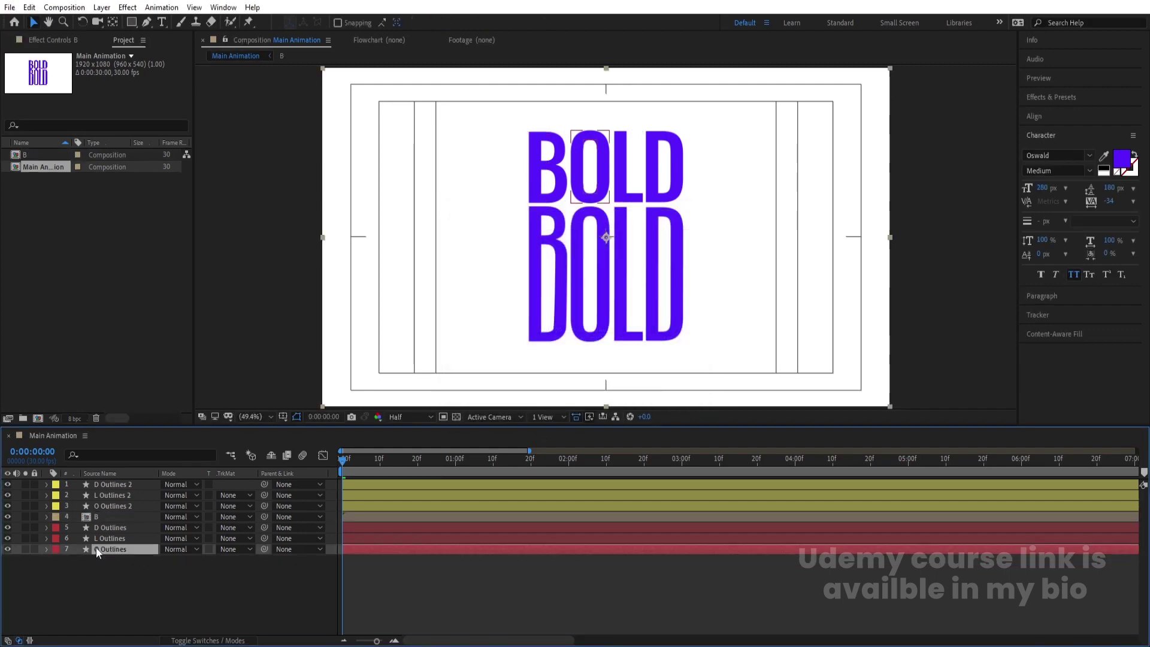
left_click(102, 504, "ctrl")
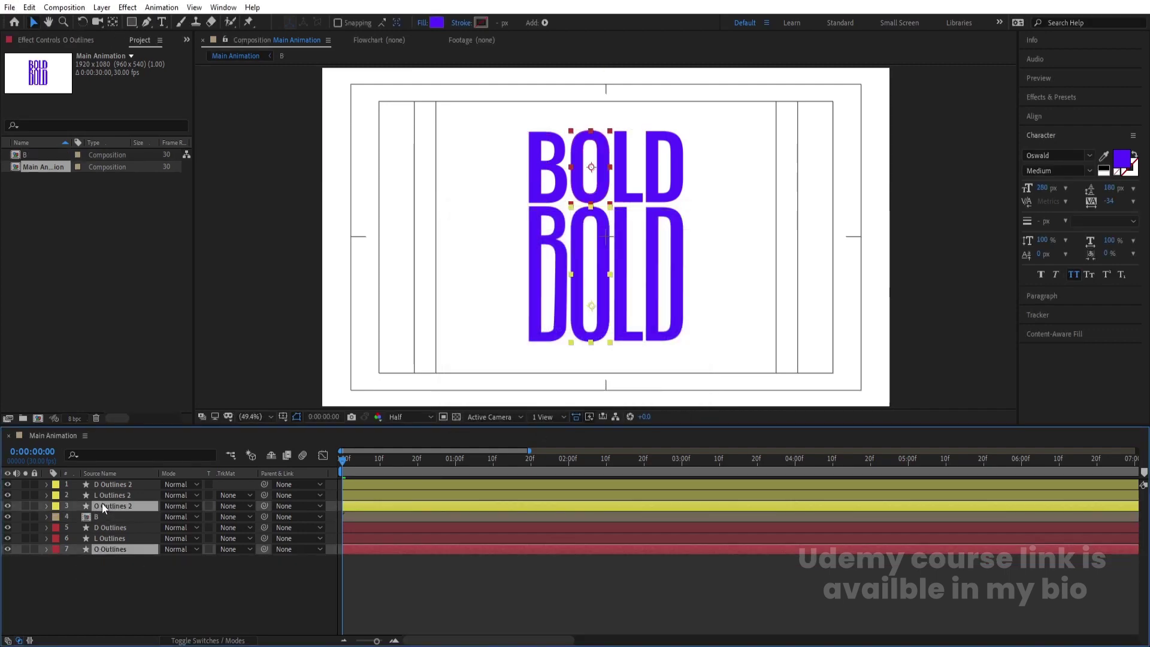
key("ctrl+shift+c")
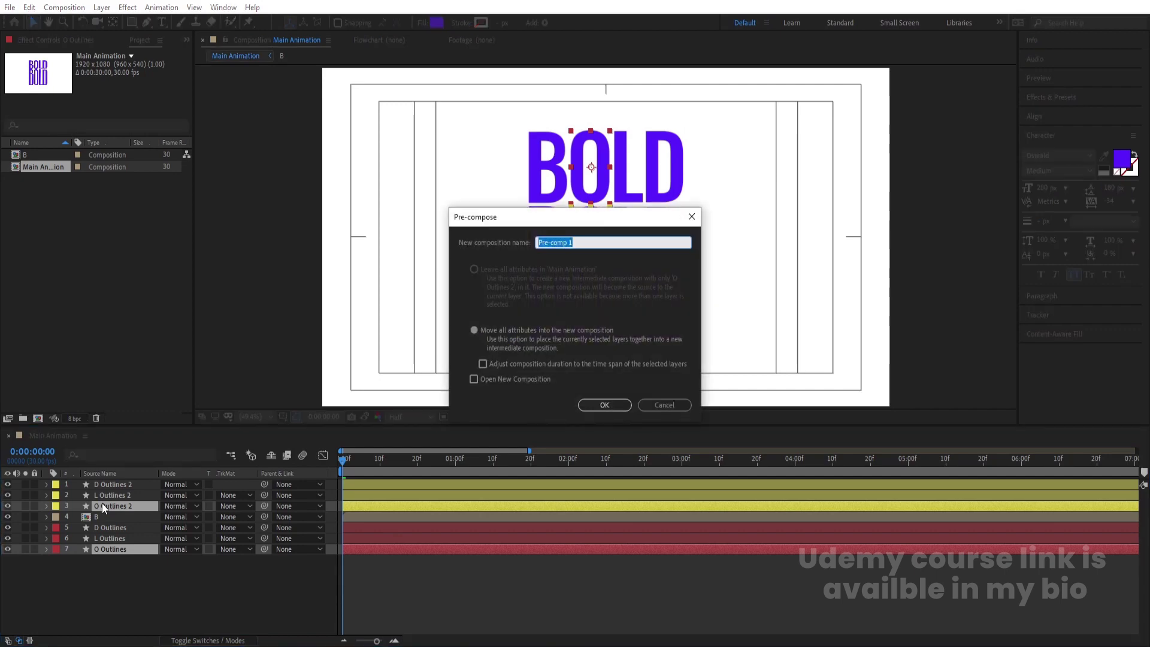
type("O")
key("Return")
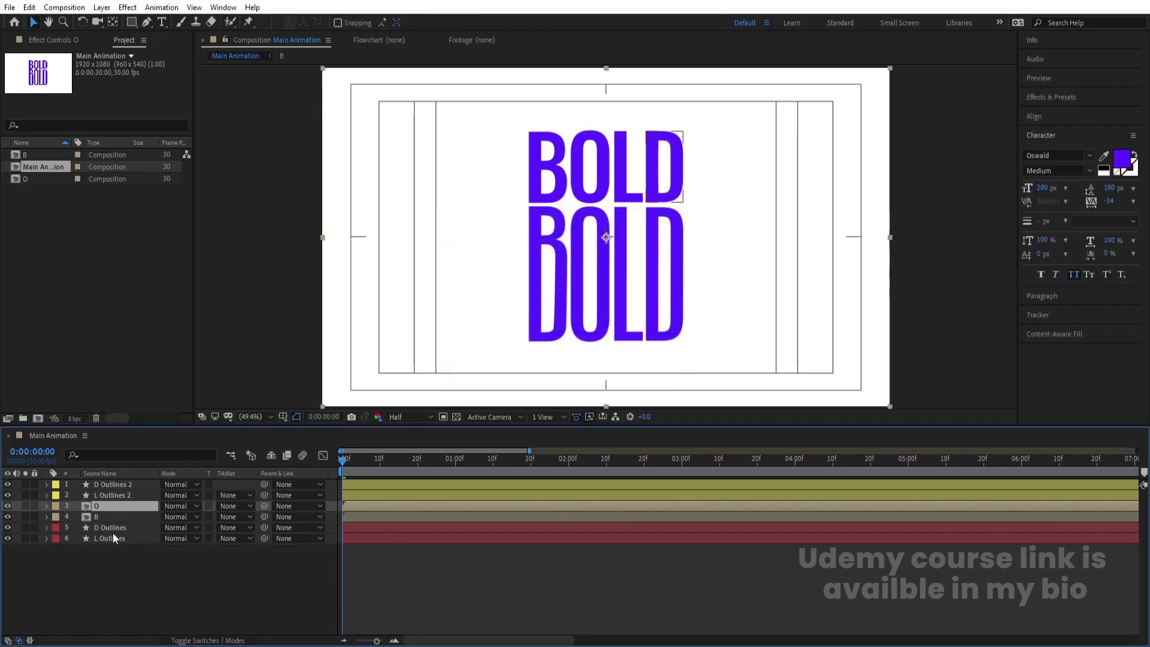
- Pre-compose the two L outline layers into comp 'L' and the two D layers into 'D'
left_click(113, 535)
left_click(110, 499, "ctrl")
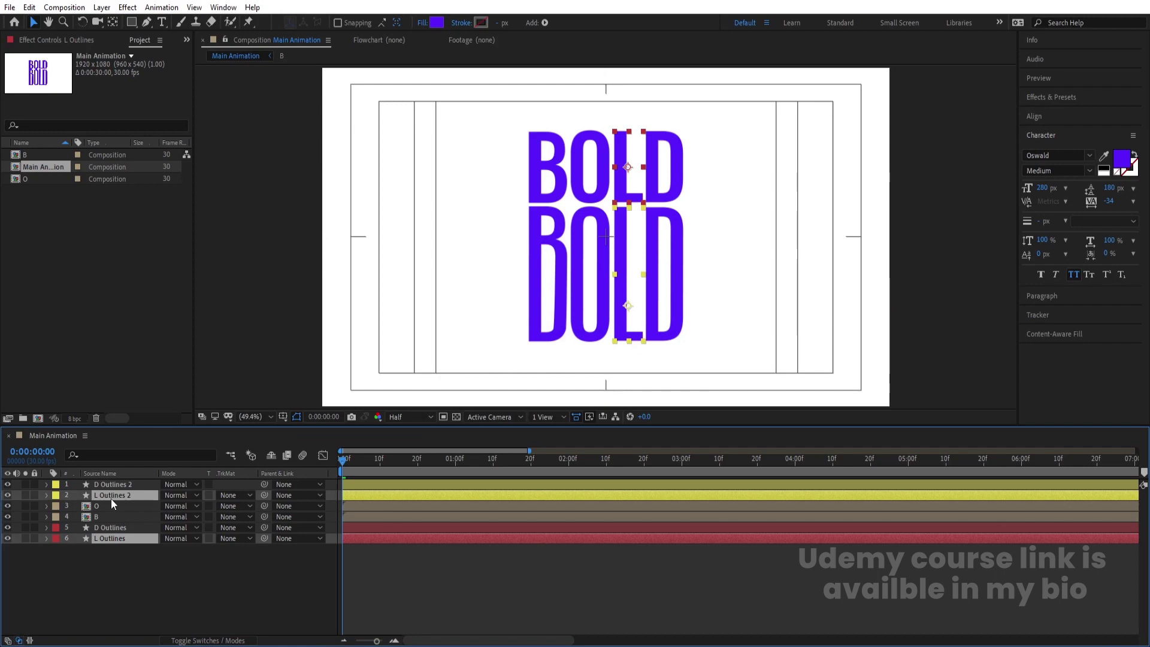
key("ctrl+shift+c")
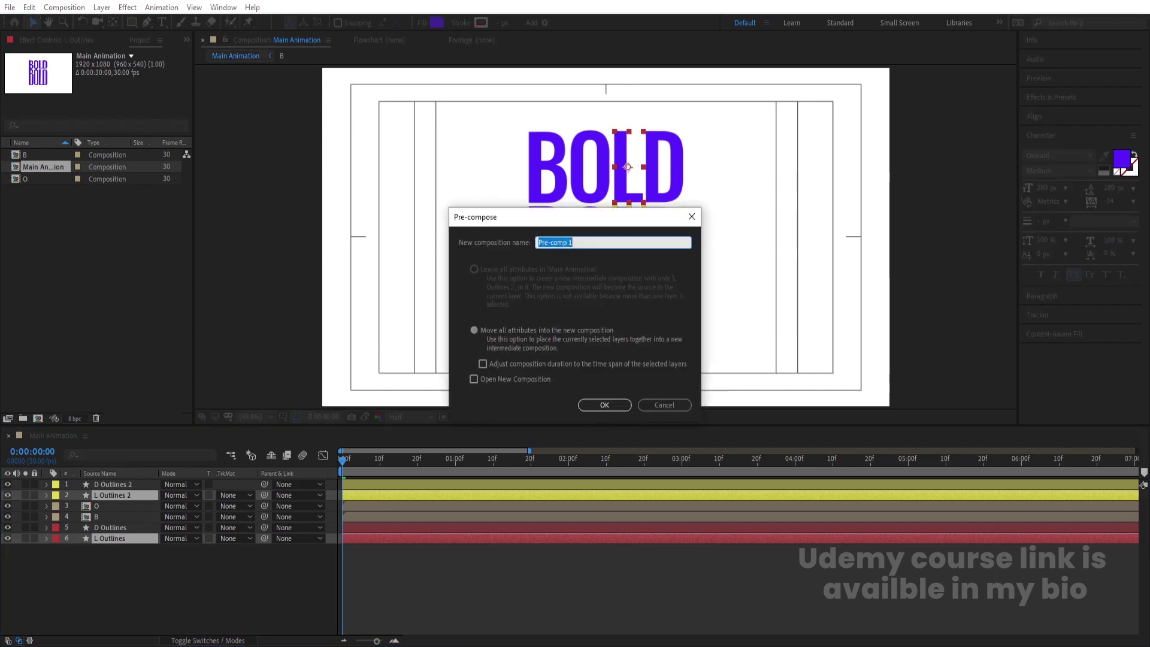
type("L")
key("Return")
left_click(109, 527)
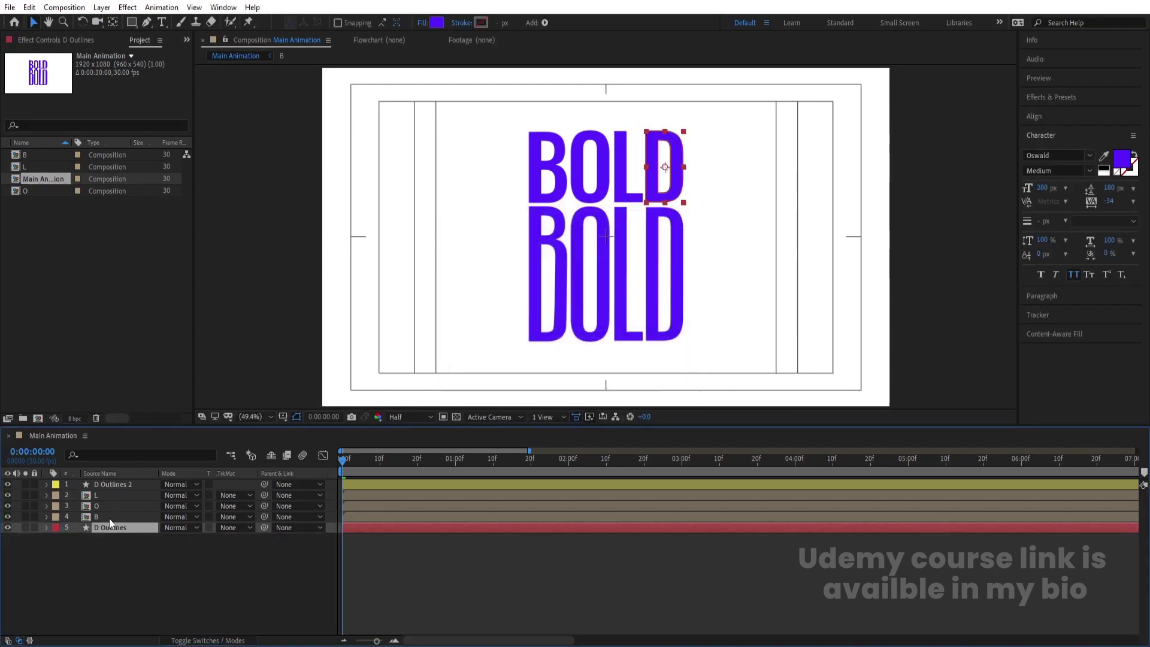
left_click(109, 483, "ctrl")
key("ctrl+shift+c")
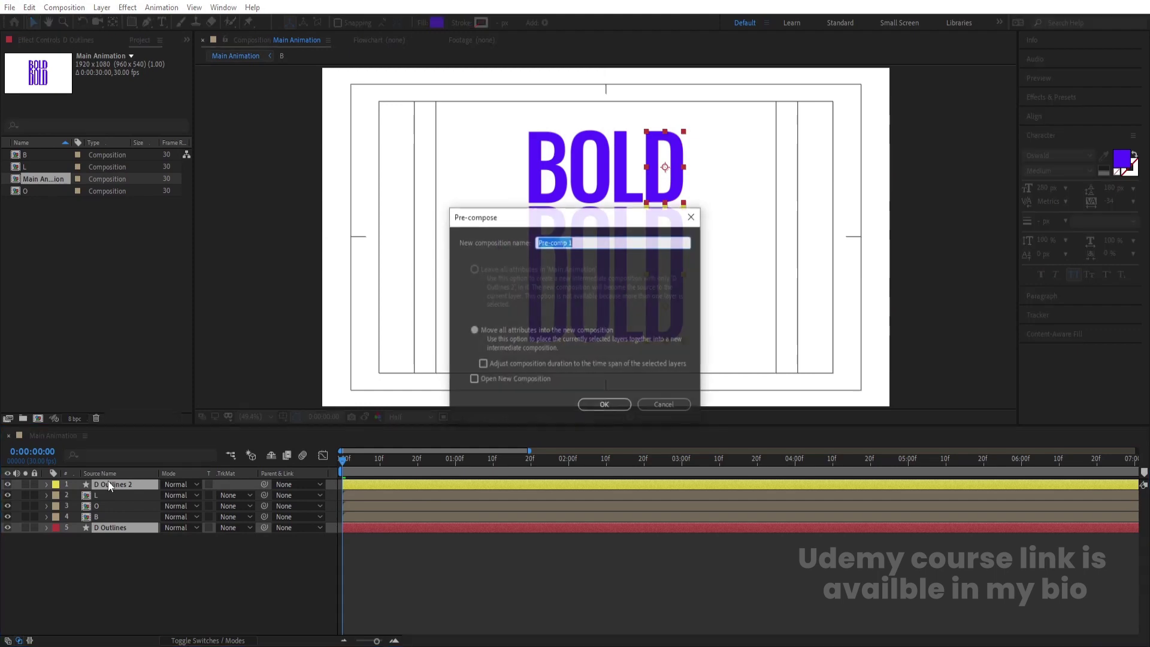
type("D")
key("Return")
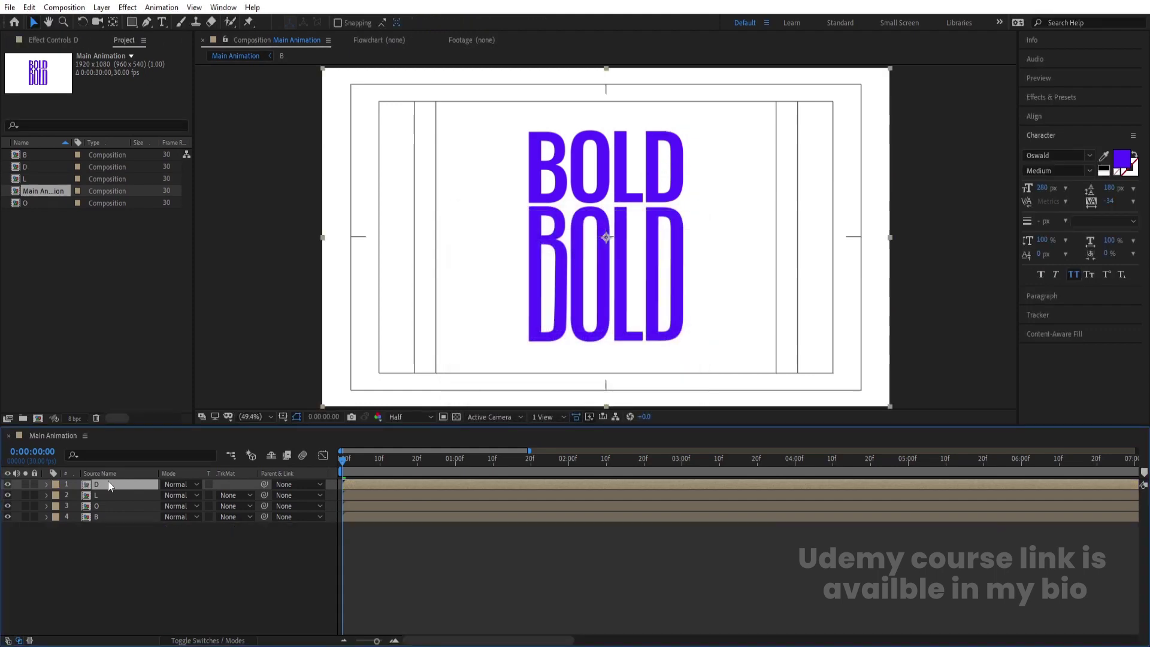
left_click(162, 567)
- Open the B precomp and preview its morph up to the final keyframes at 2 seconds
double_click(98, 517)
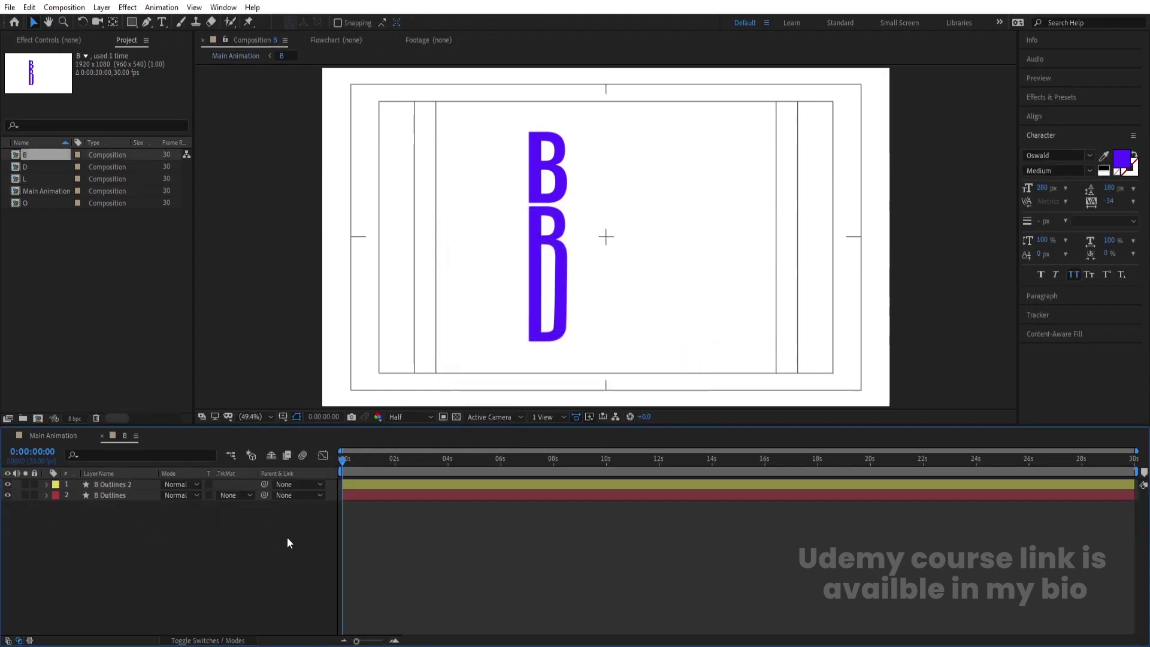
key("u")
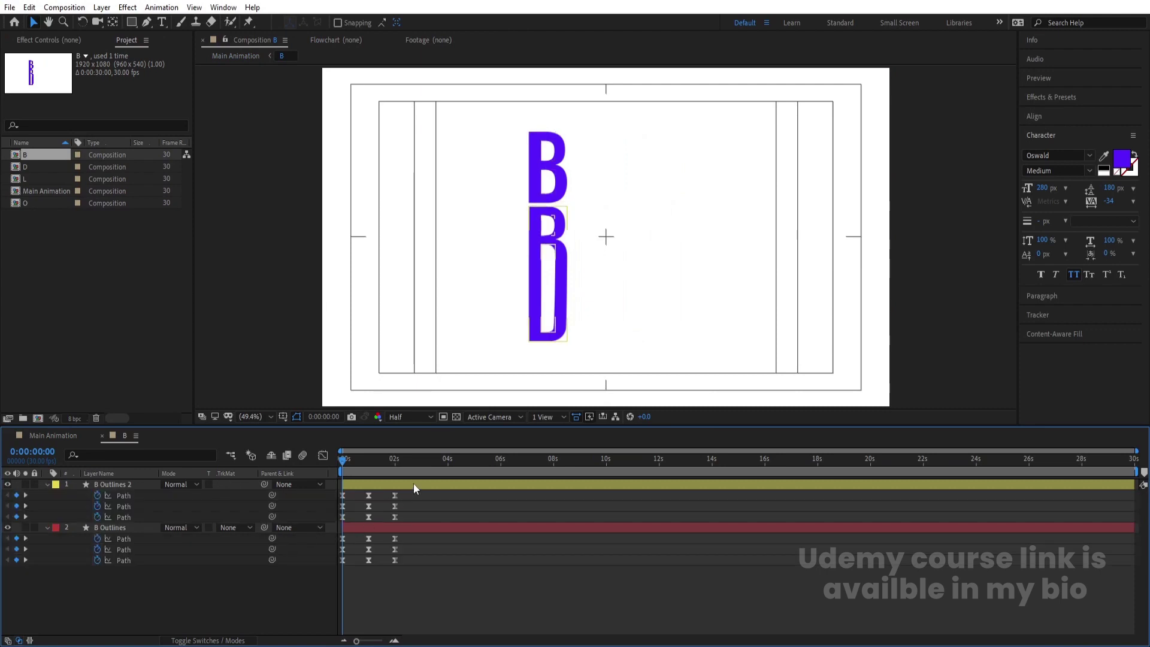
key("equal")
key("equal")
left_click(538, 464)
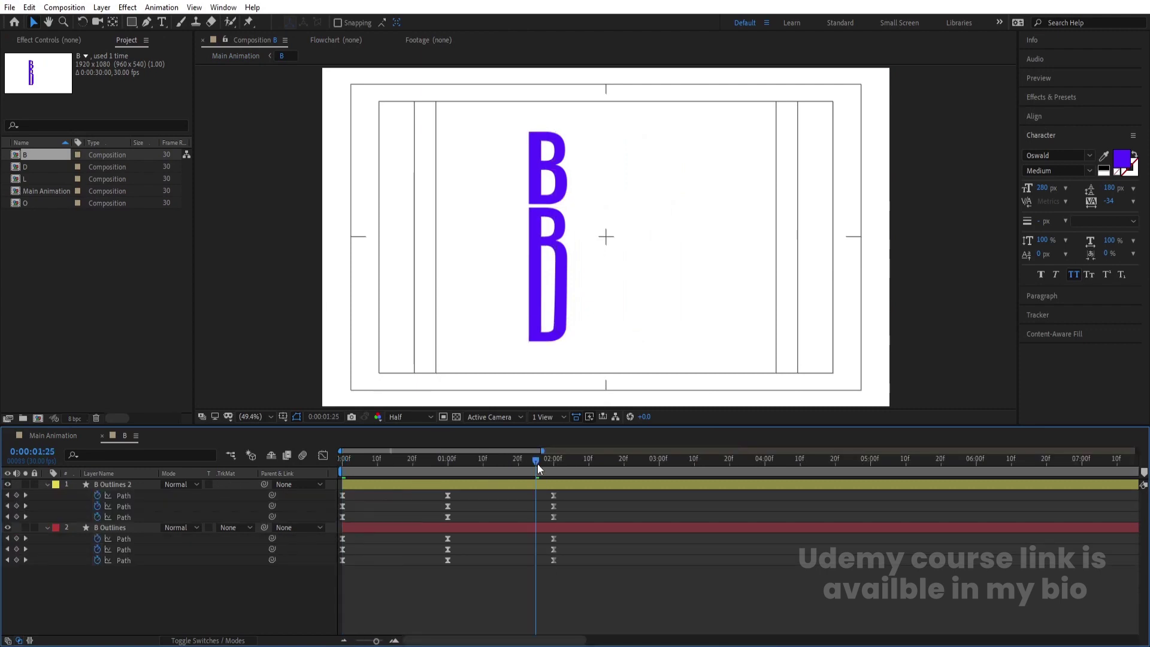
key("k")
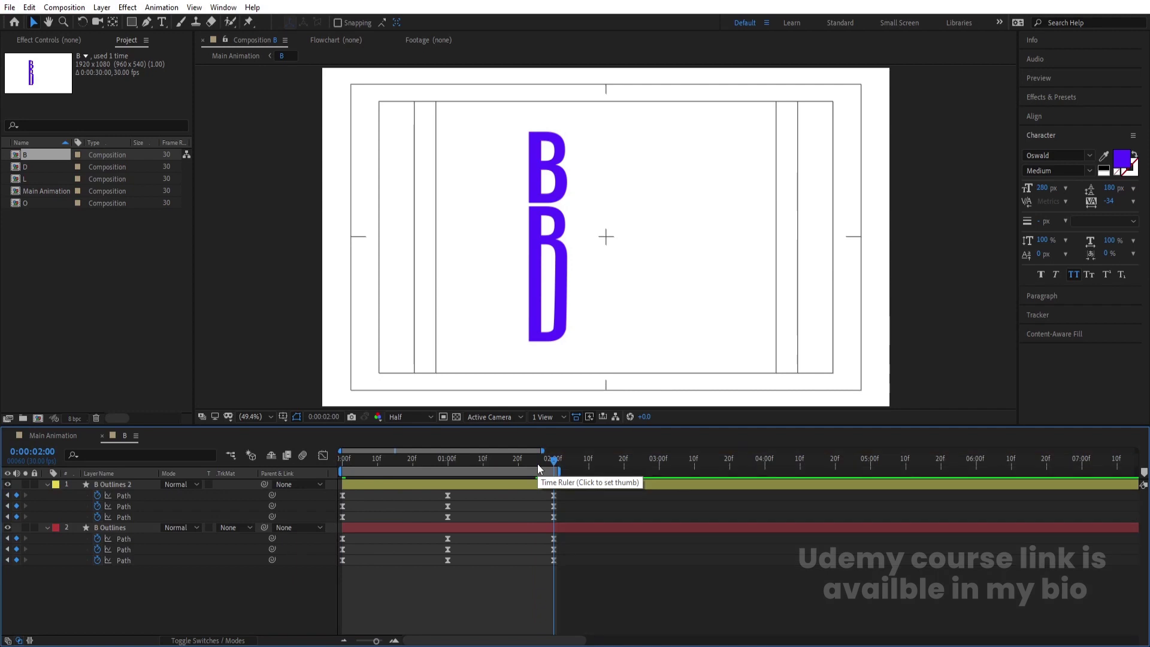
key("space")
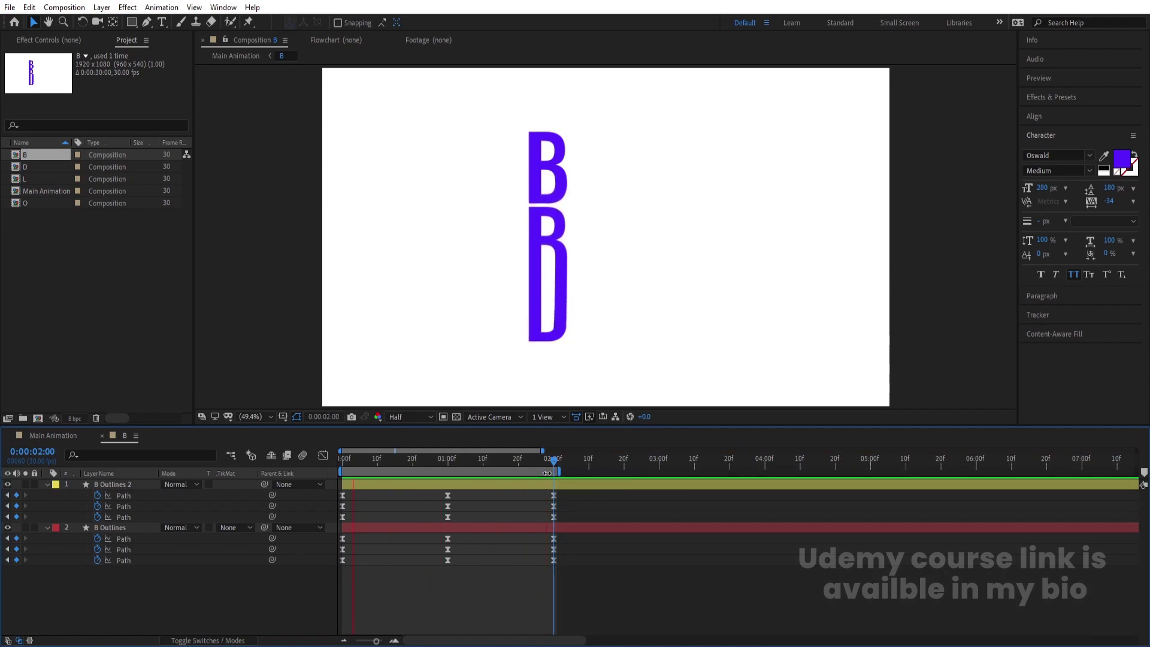
key("space")
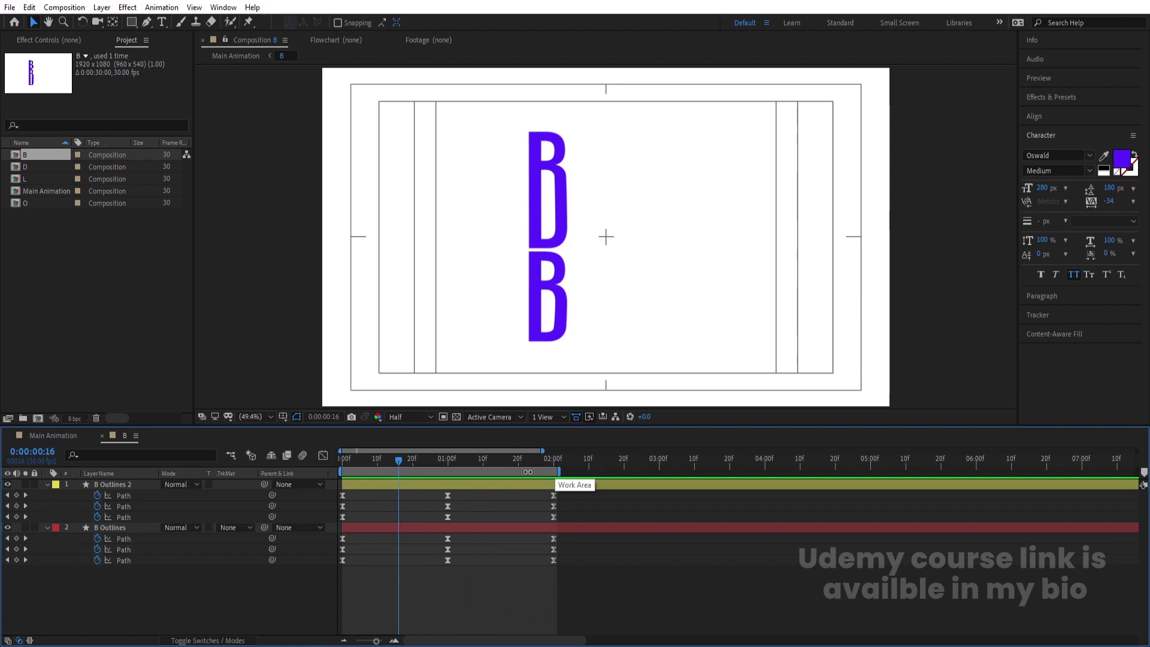
- Trim comp B to its work area and confirm in Main Animation that B ends at 2s
right_click(528, 472)
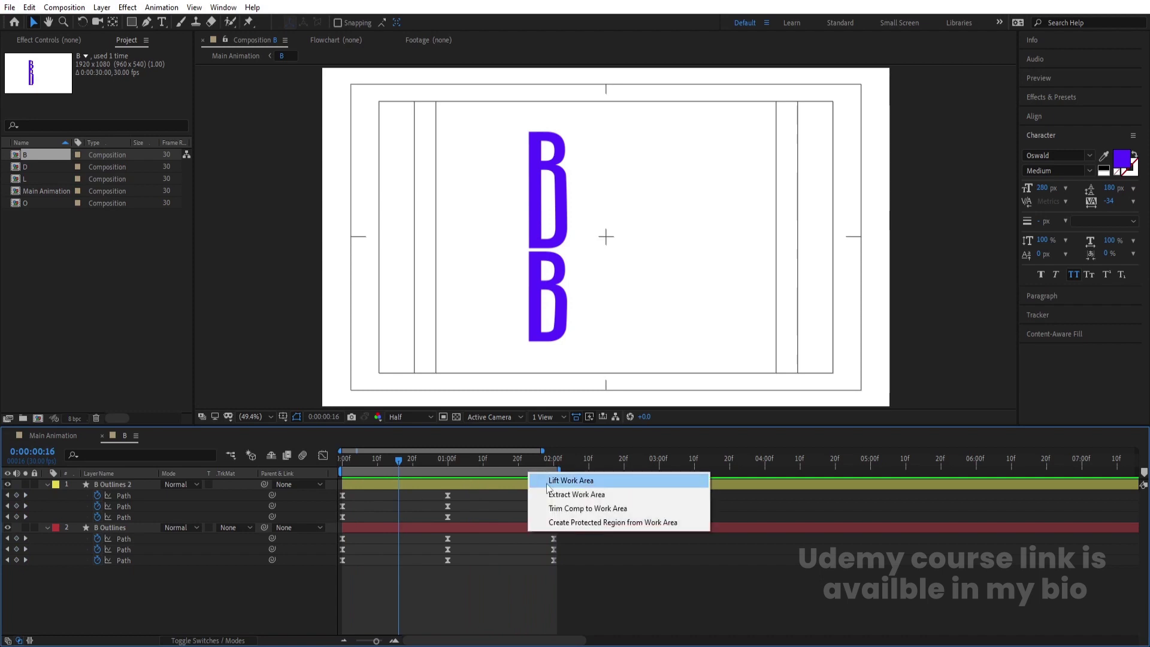
left_click(570, 507)
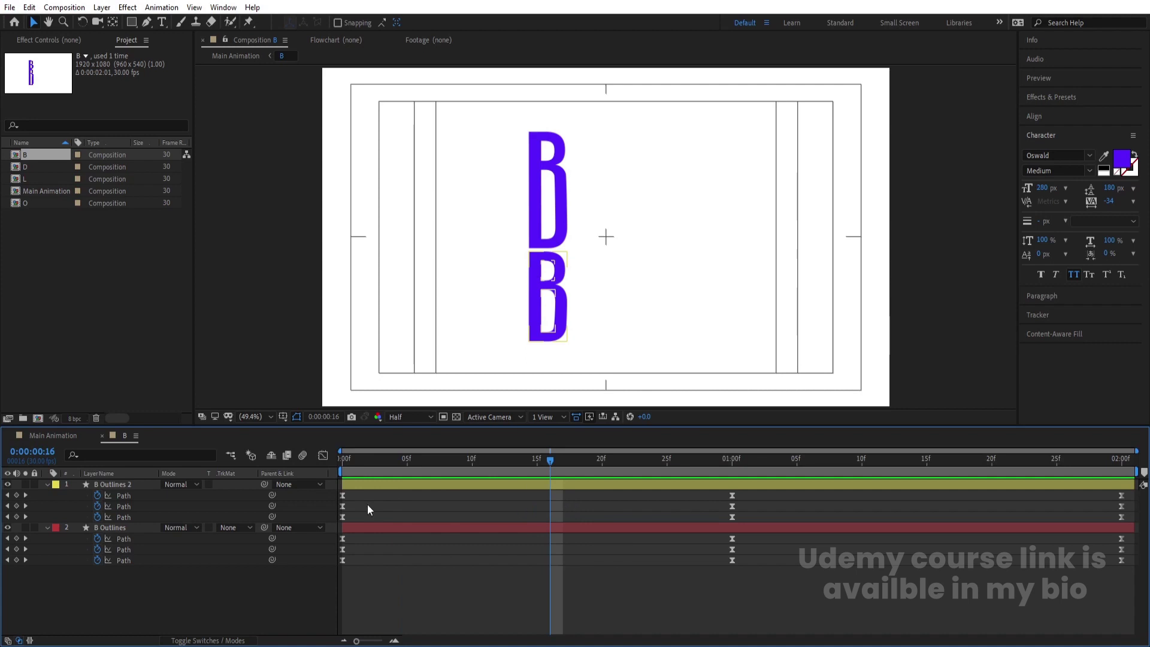
left_click(67, 436)
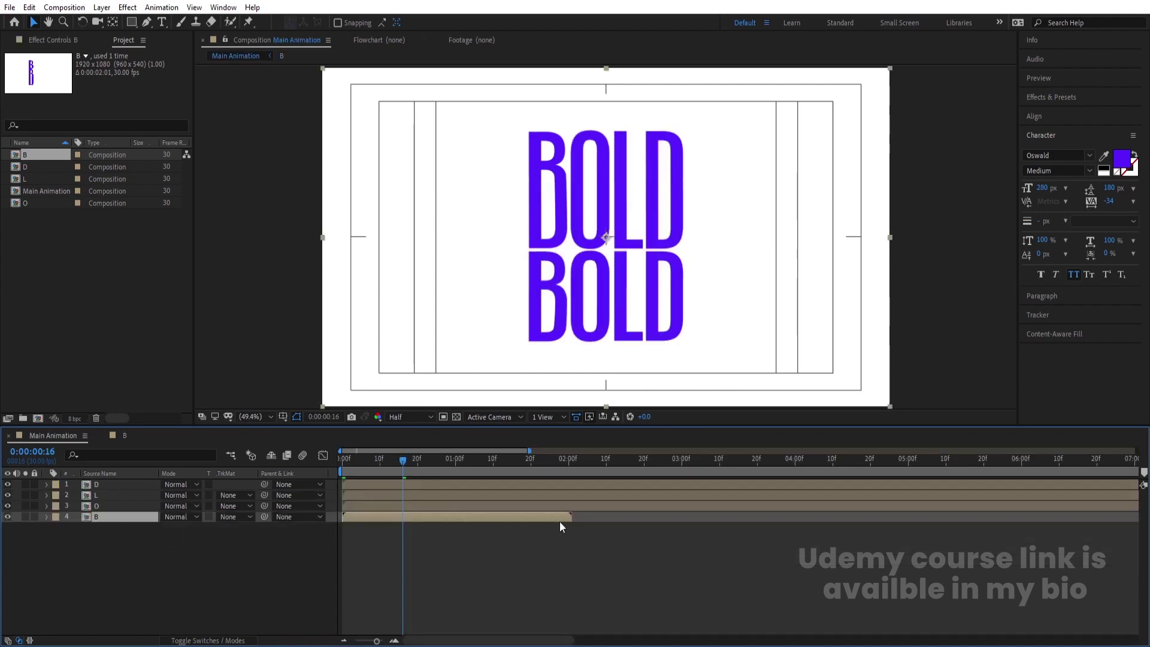
left_click_drag(563, 462, 567, 471)
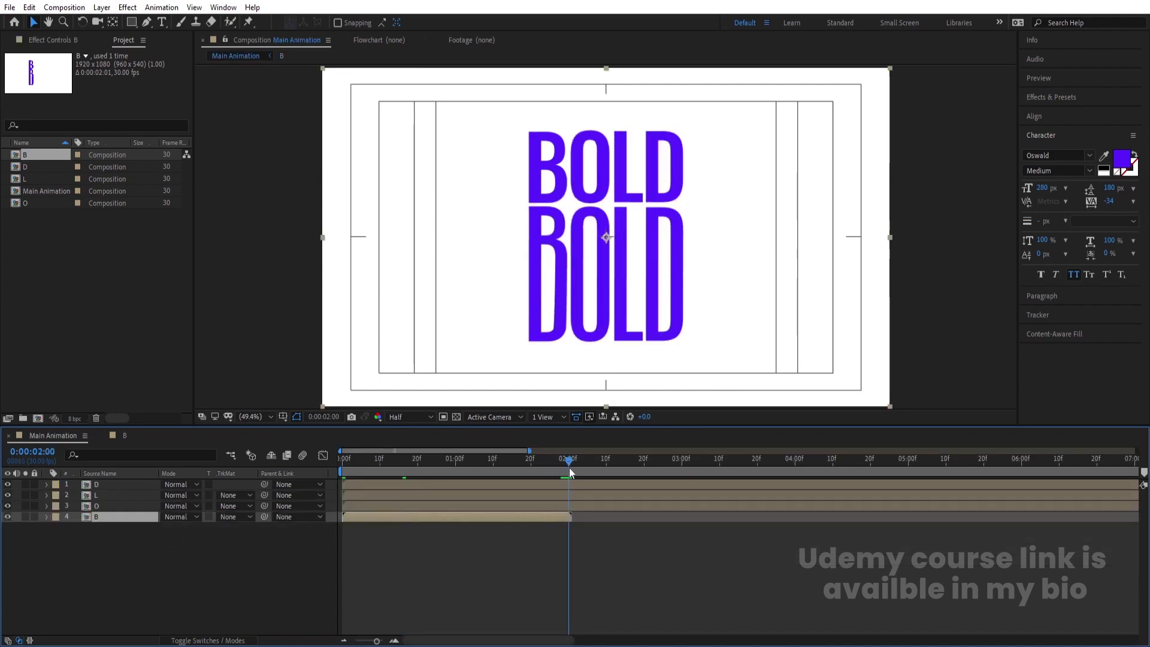
- Set comp O's work area to end at 2 seconds and trim the comp to it
double_click(95, 508)
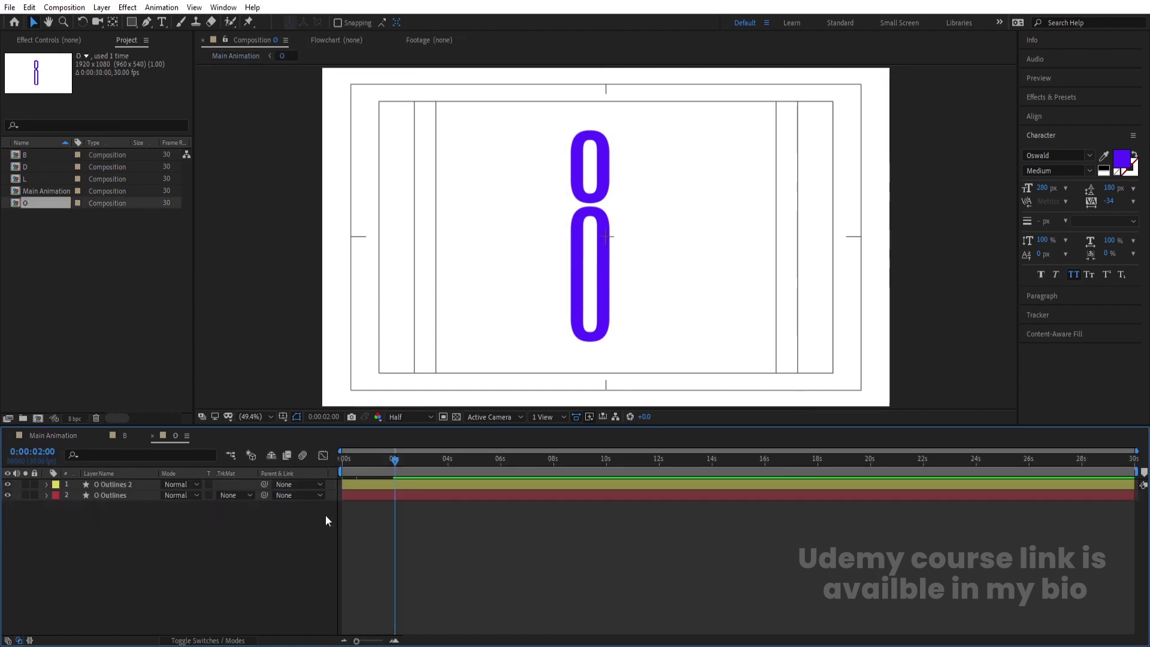
key("ctrl+a")
key("u")
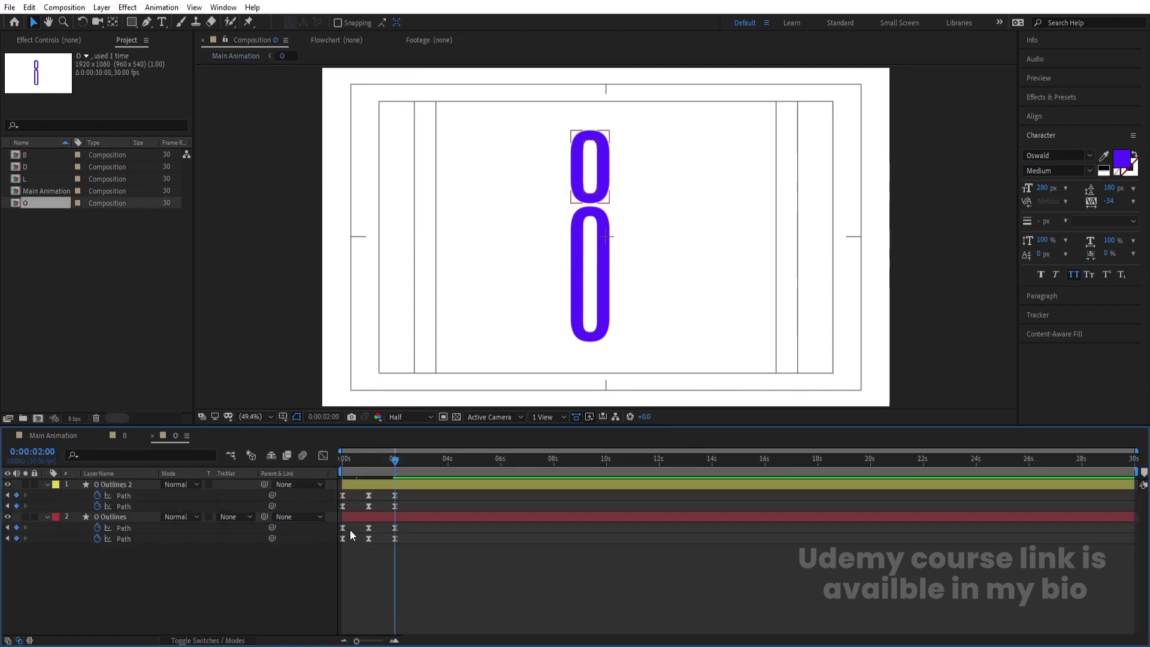
key("n")
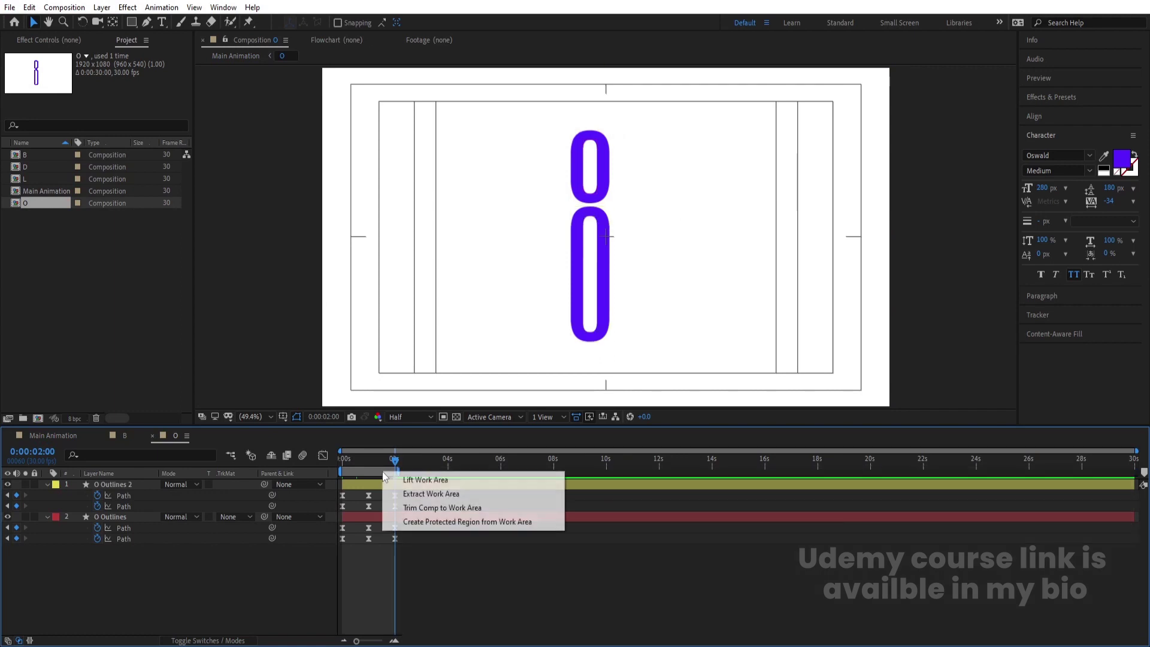
right_click(384, 471)
left_click(418, 508)
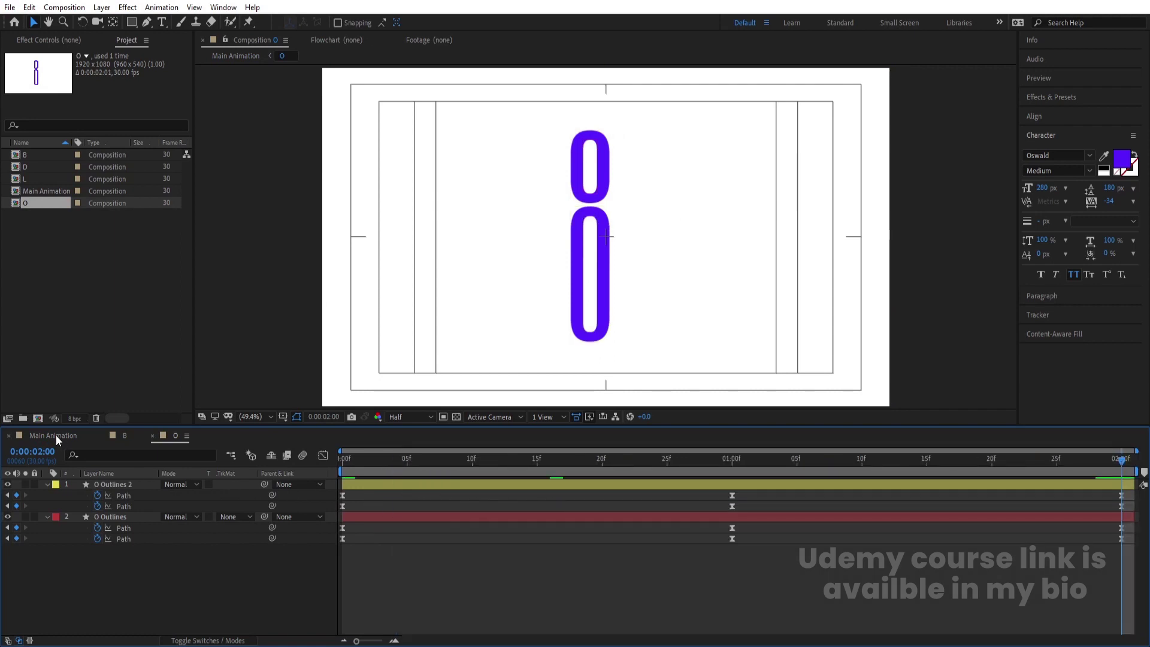
left_click(56, 435)
- Trim comp L to a work area ending at 2 seconds
double_click(103, 495)
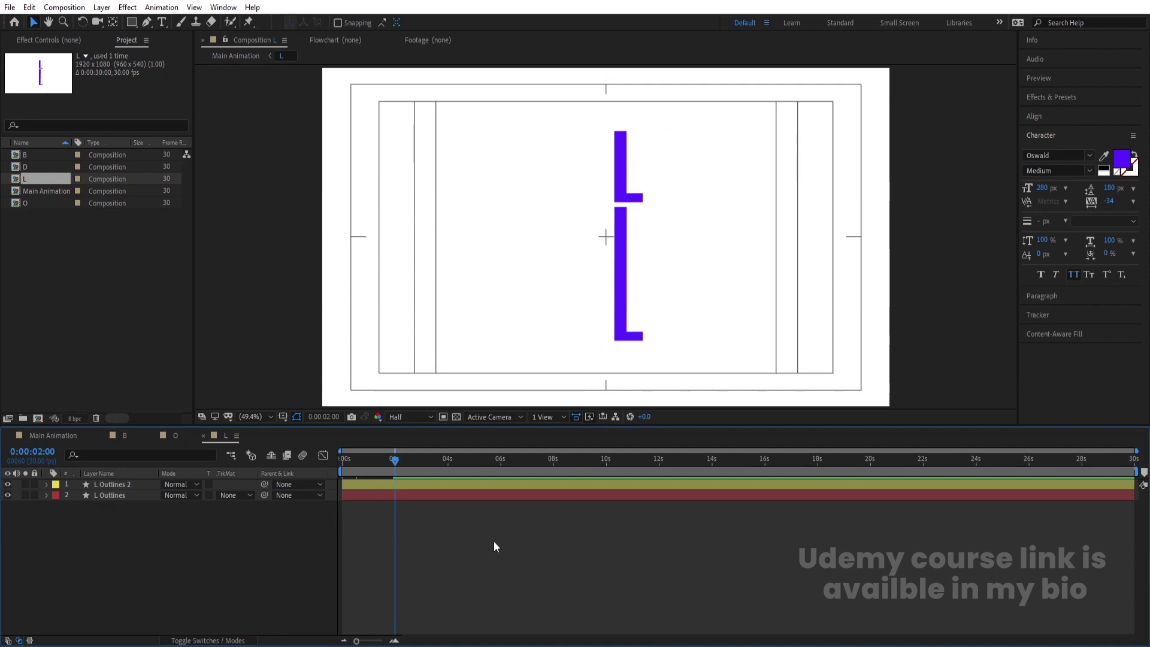
key("u")
key("n")
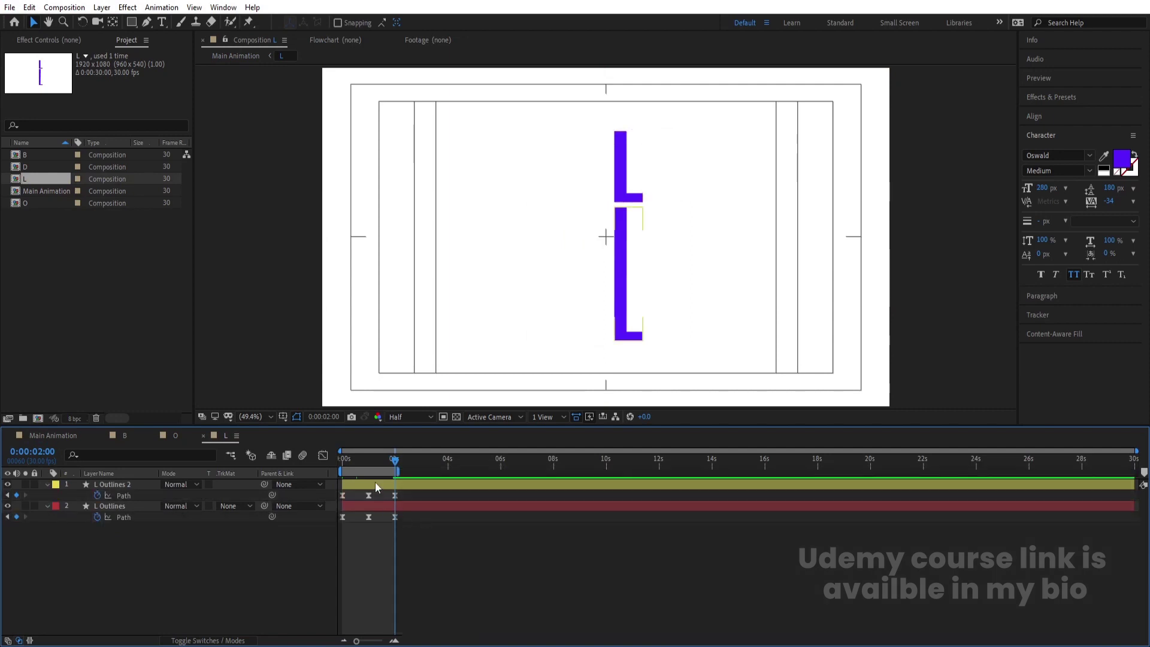
right_click(375, 473)
left_click(433, 505)
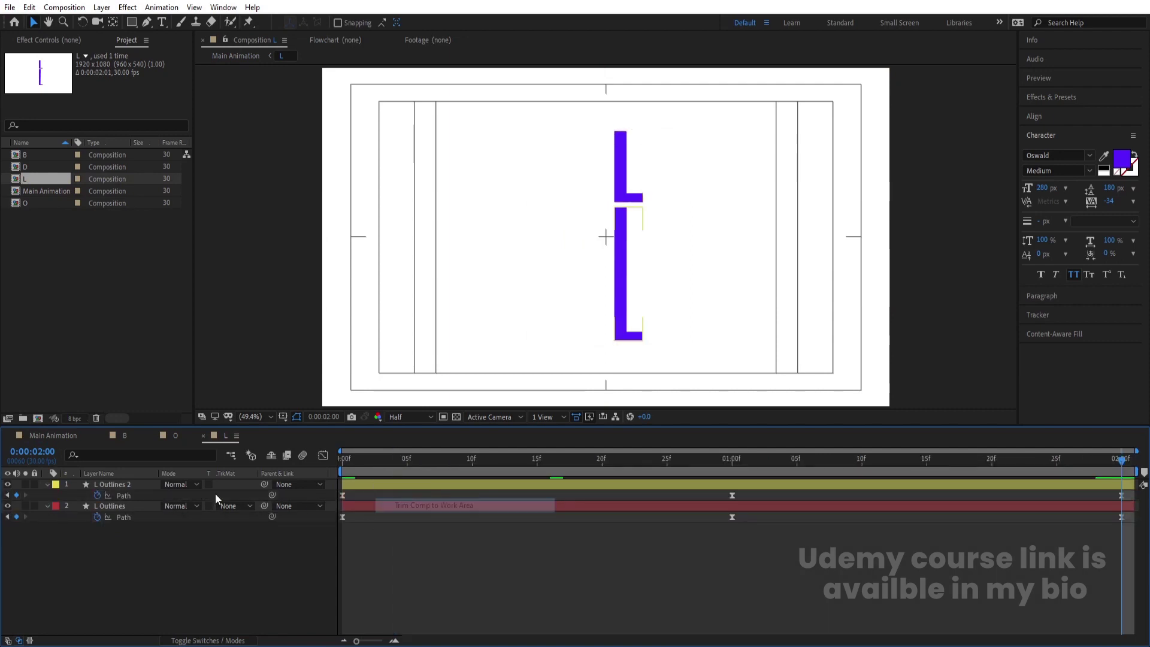
left_click(52, 436)
- Trim comp D to its 2-second work area and return to Main Animation
double_click(124, 485)
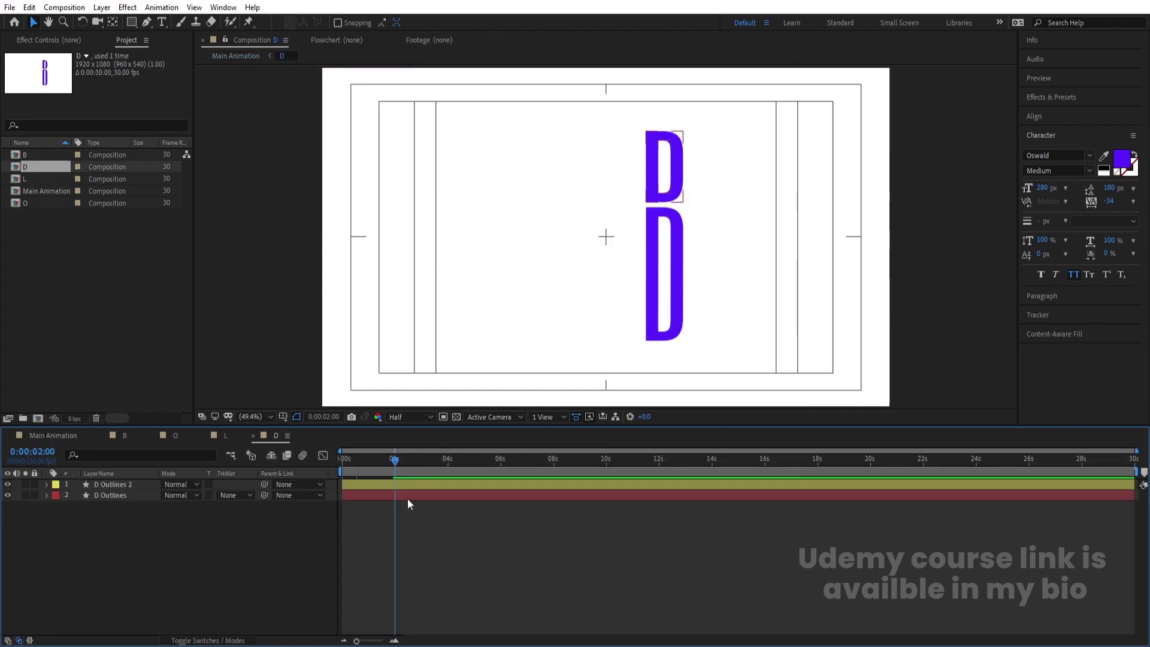
key("u")
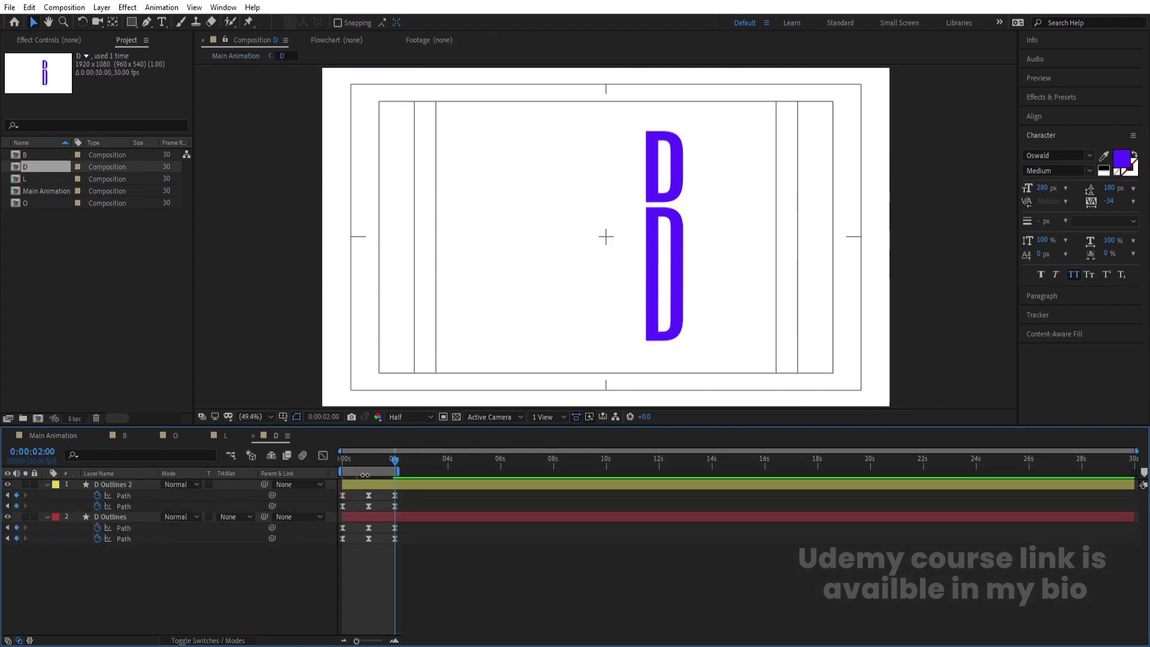
right_click(362, 473)
left_click(389, 508)
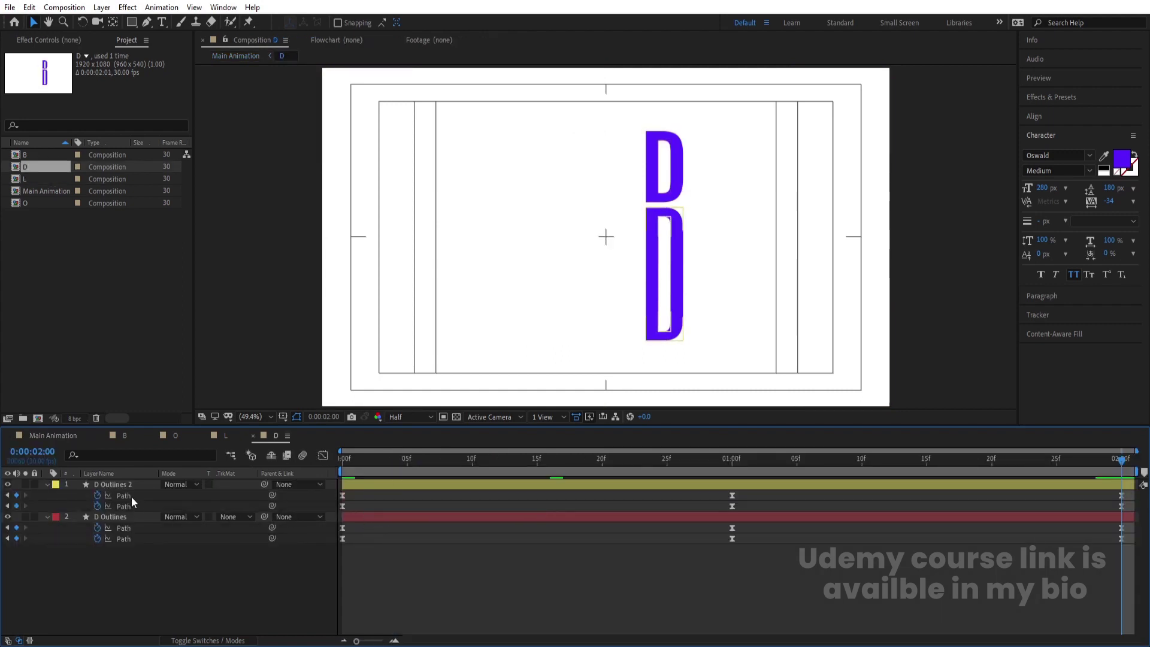
left_click(49, 434)
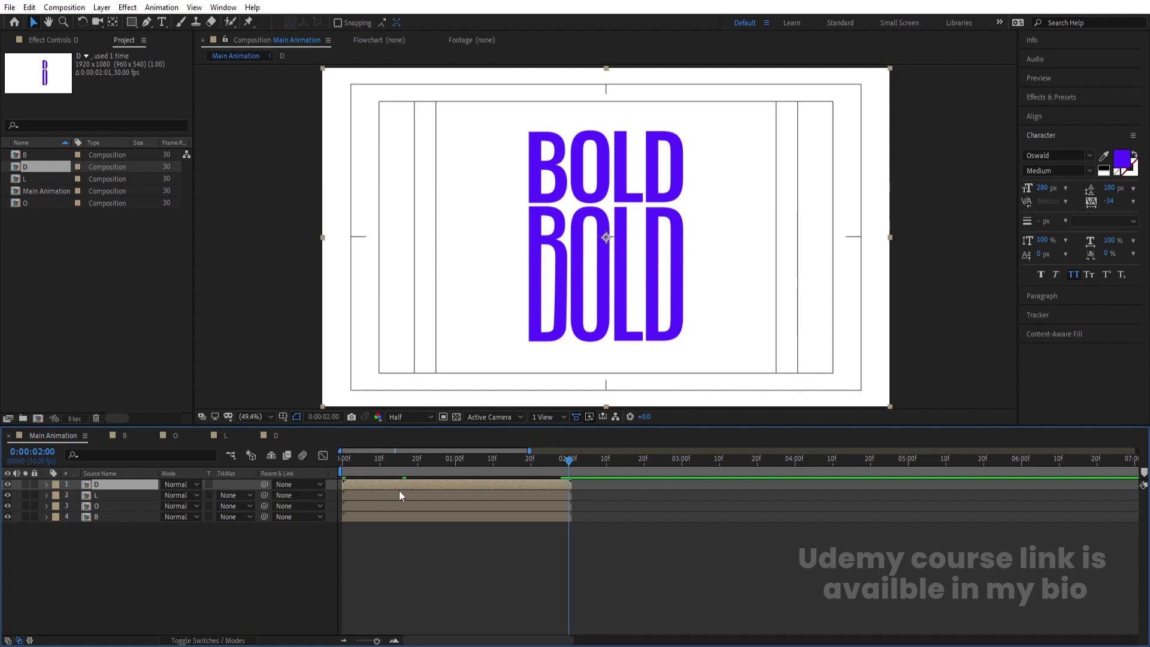
key("space")
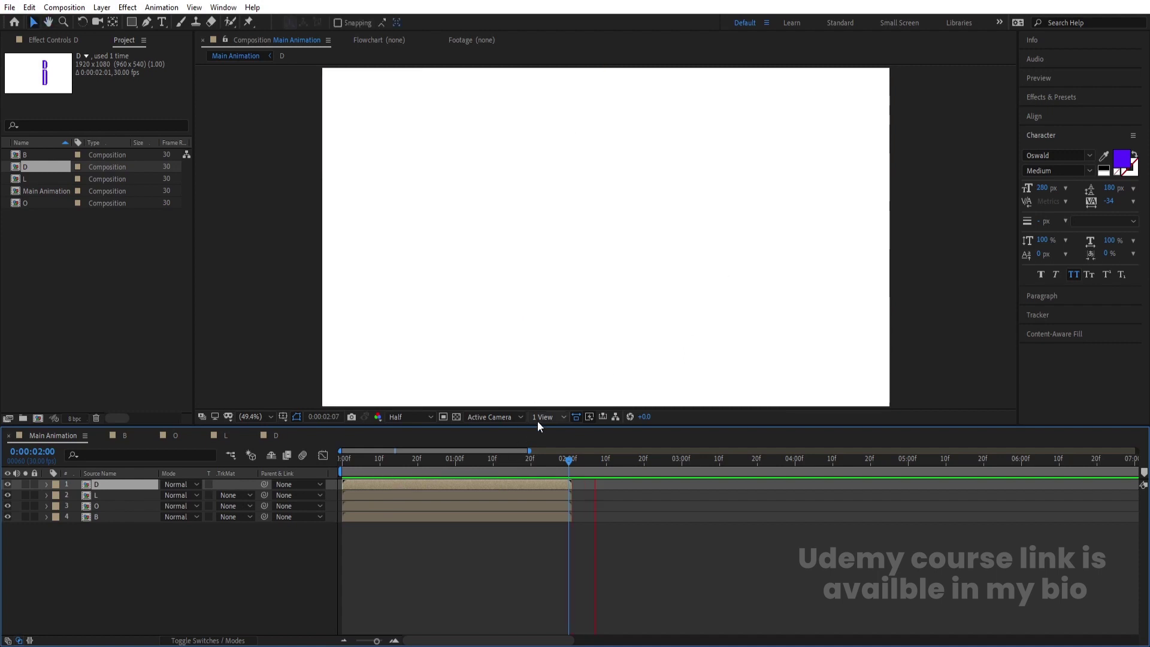
key("space")
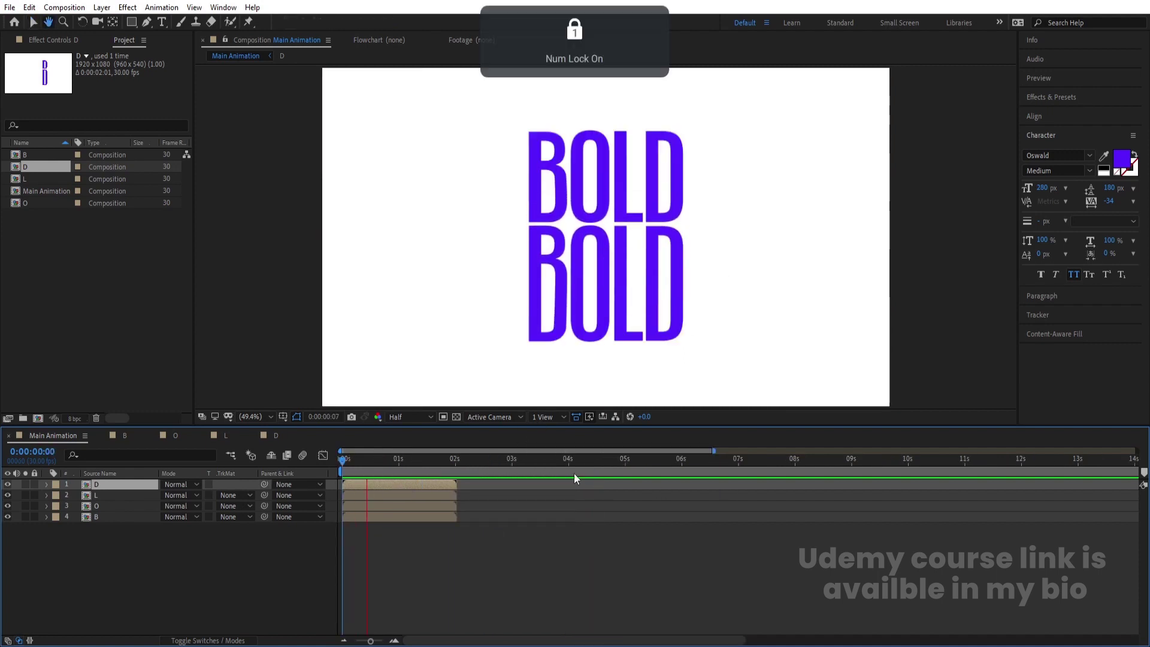
left_click_drag(493, 469, 547, 487)
left_click_drag(123, 559, 107, 483)
- Enable Time Remapping on the four selected letter layers D, L, O and B
right_click(109, 484)
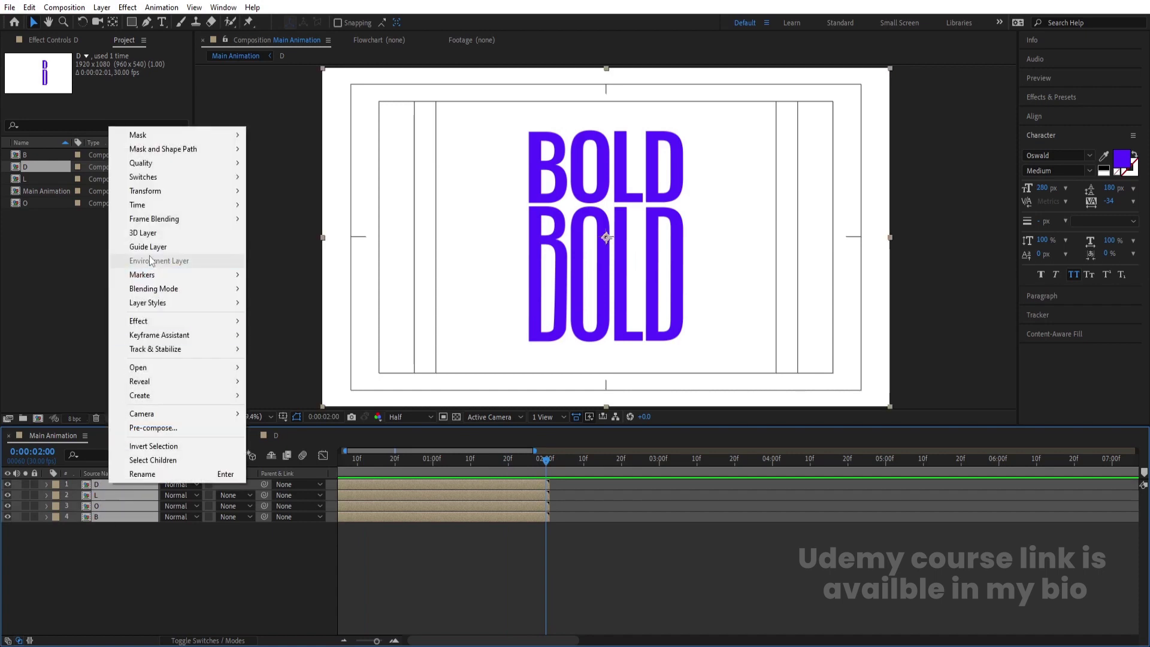
mouse_move(148, 210)
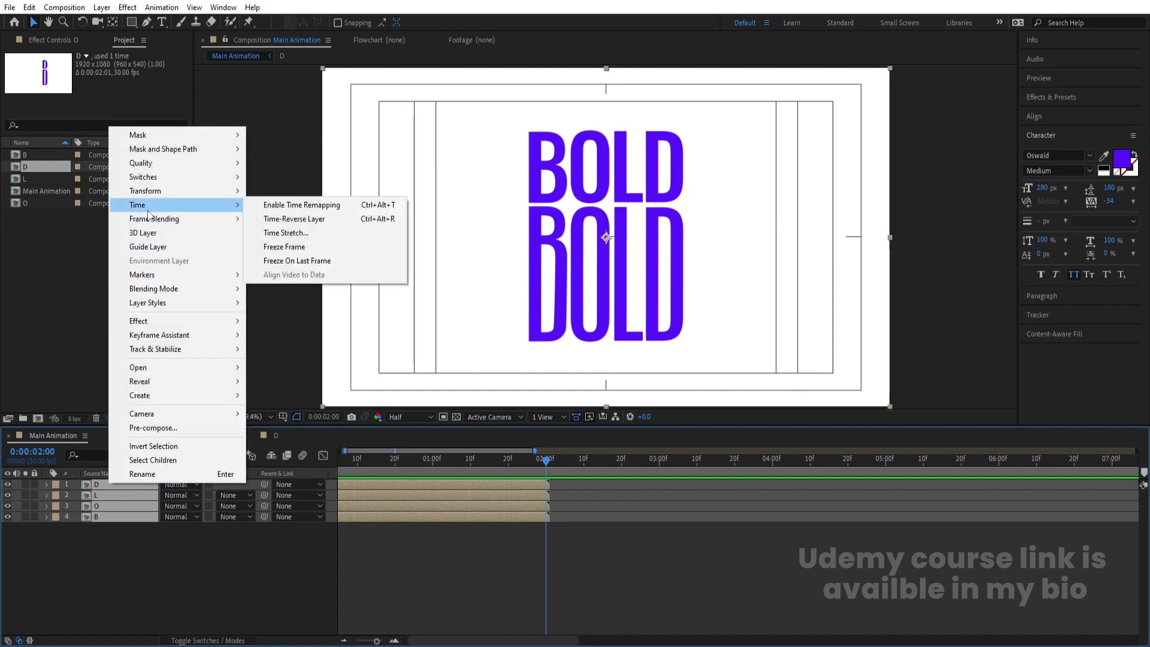
left_click(303, 207)
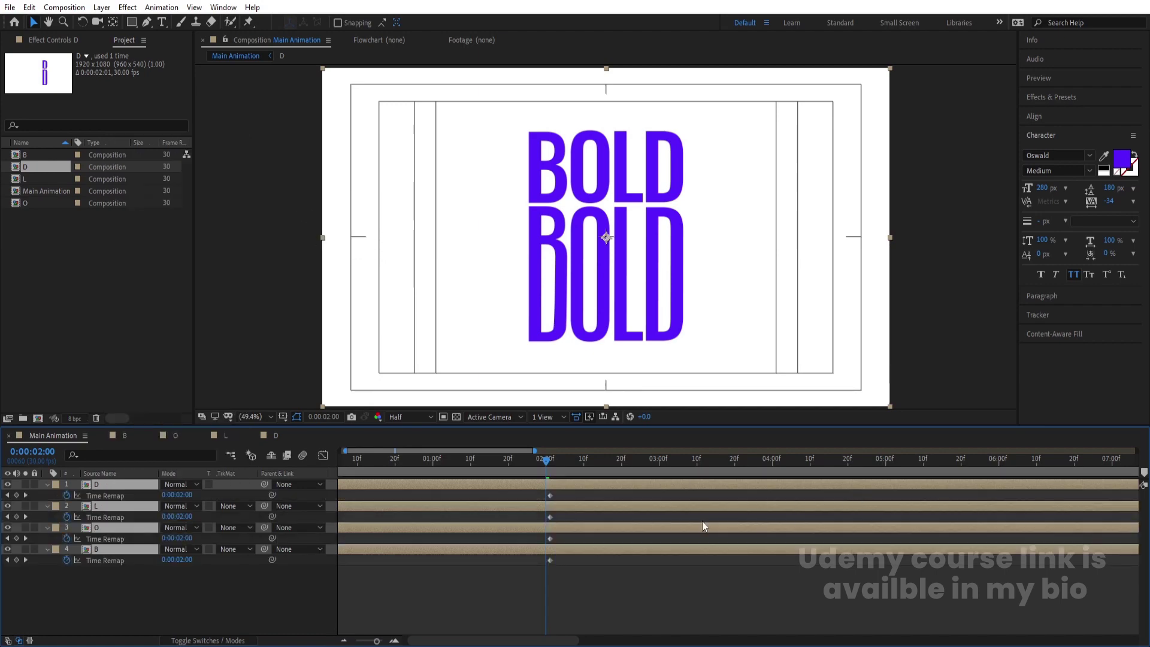
scroll(703, 522, "down", 5)
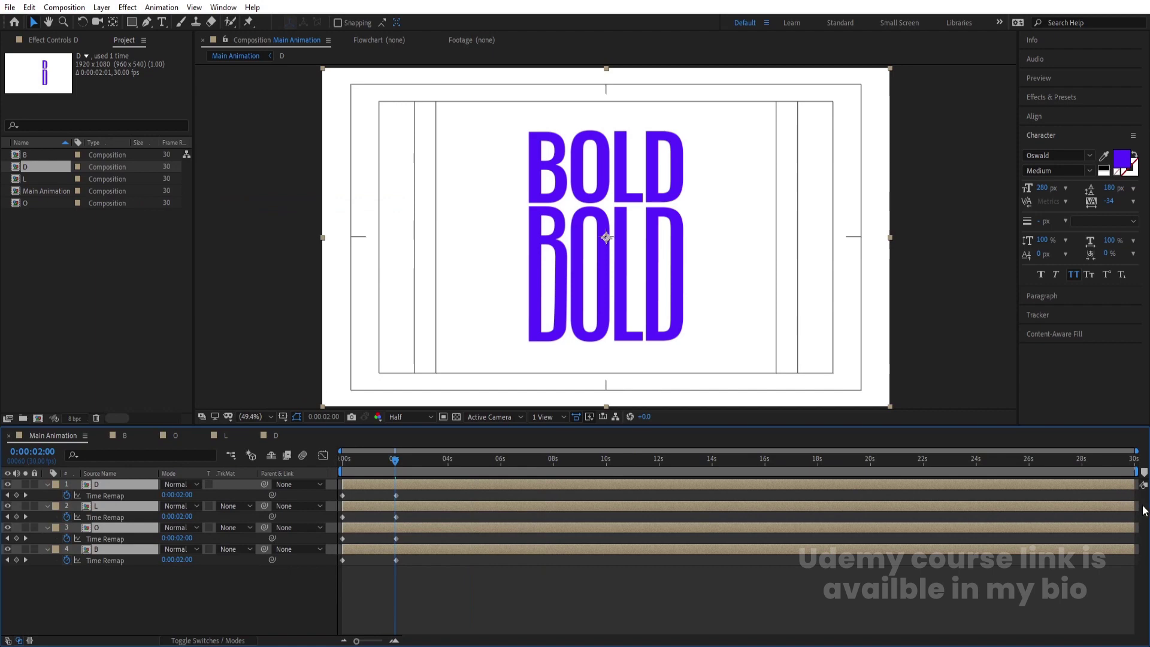
scroll(412, 529, "up", 10)
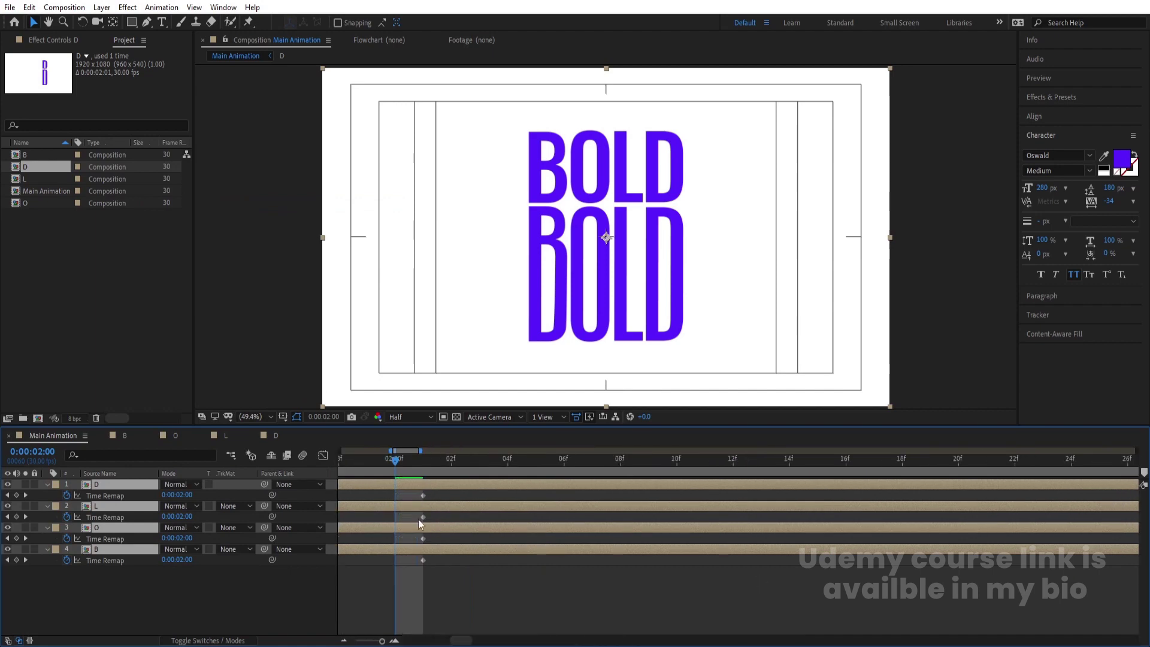
- Add Time Remap keyframes at 02:00 on all four letters, delete the 02:02 keyframes, and preview
left_click(16, 496)
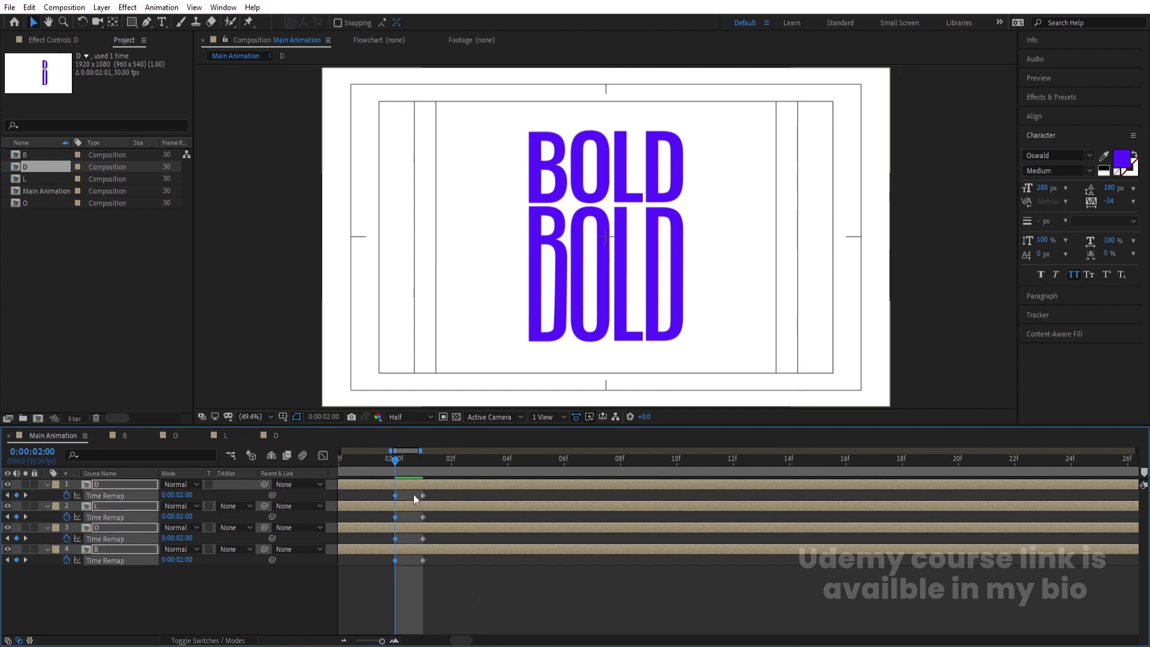
left_click_drag(413, 494, 446, 588)
key("Delete")
key("space")
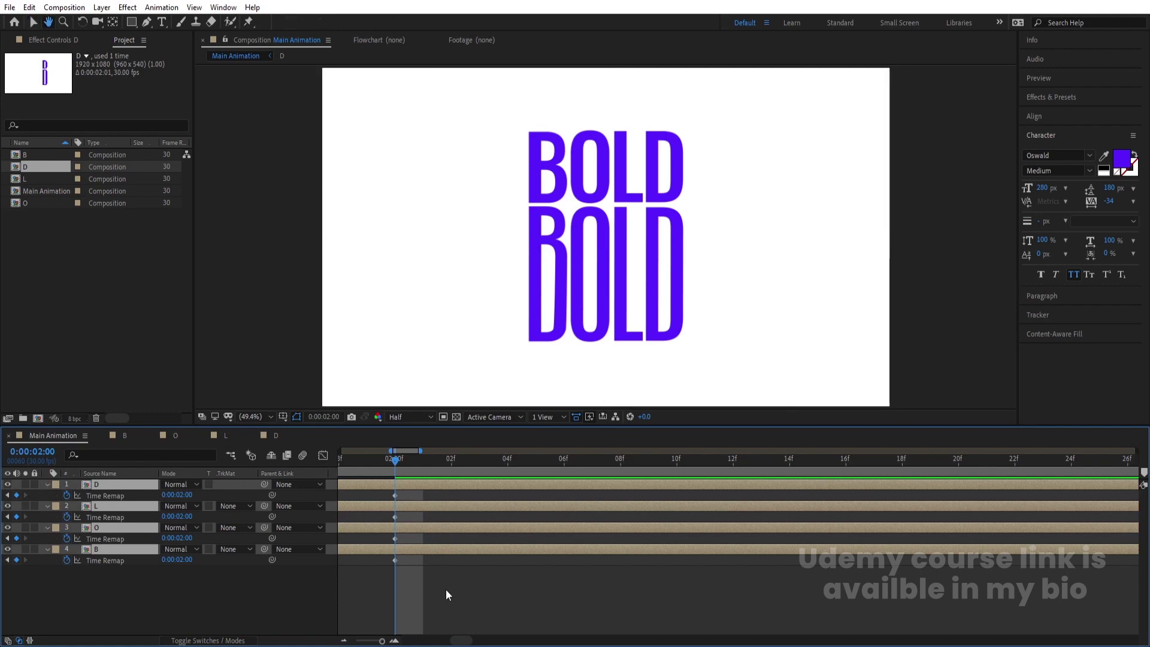
key("space")
left_click(390, 466)
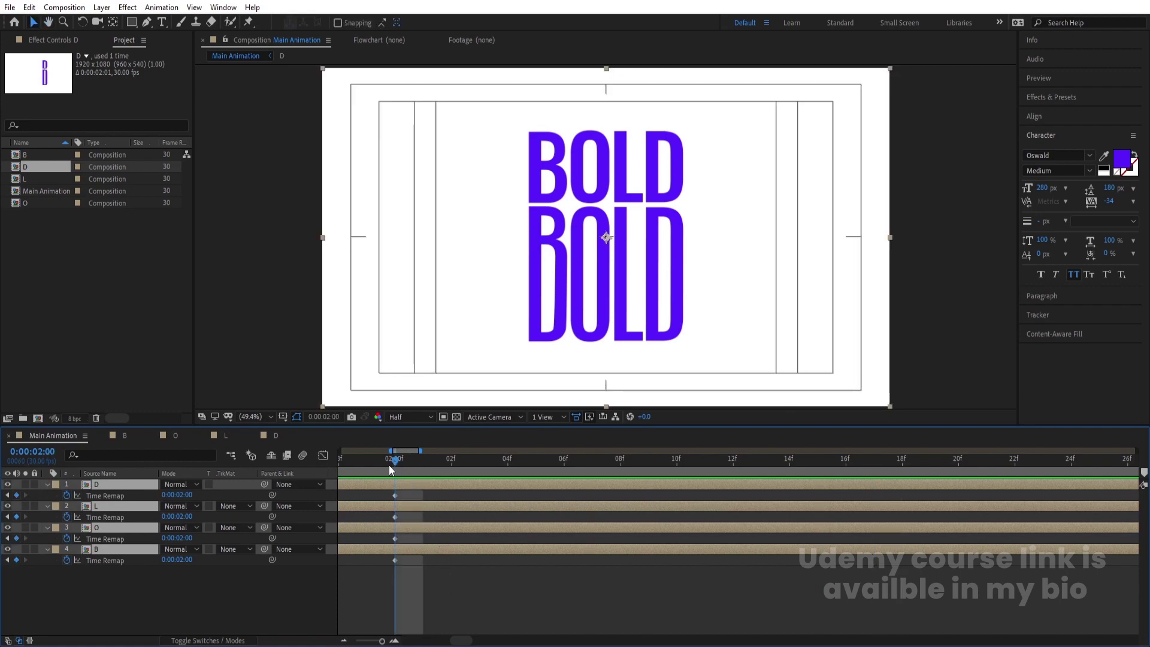
key("minus")
key("minus")
key("Home")
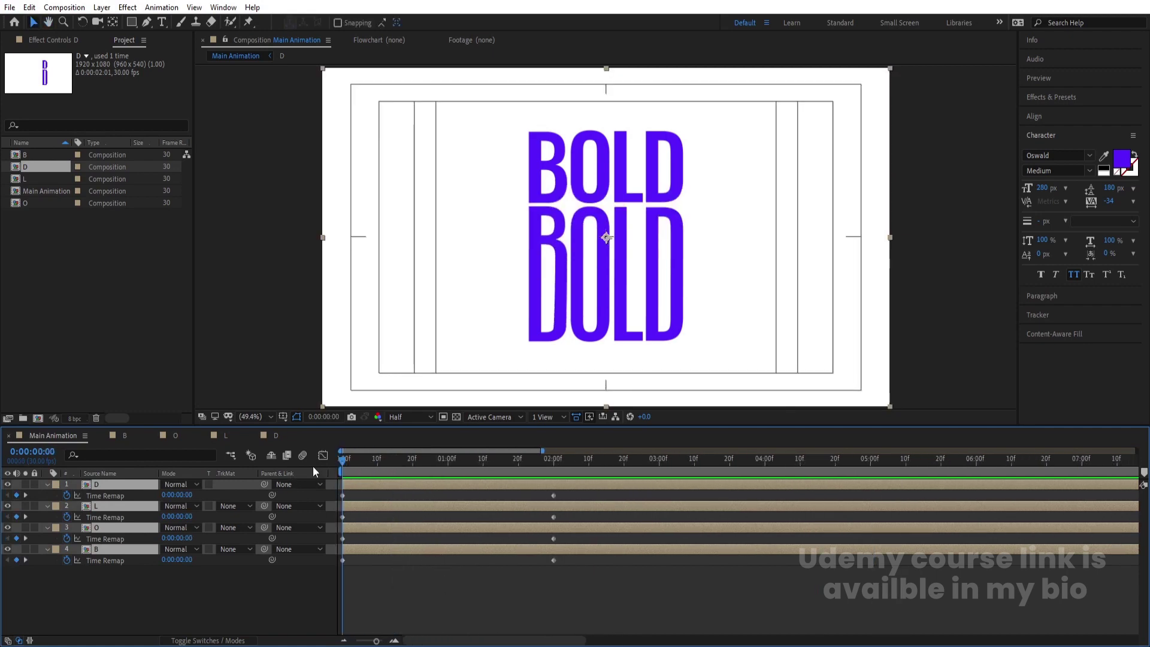
key("space")
key("space")
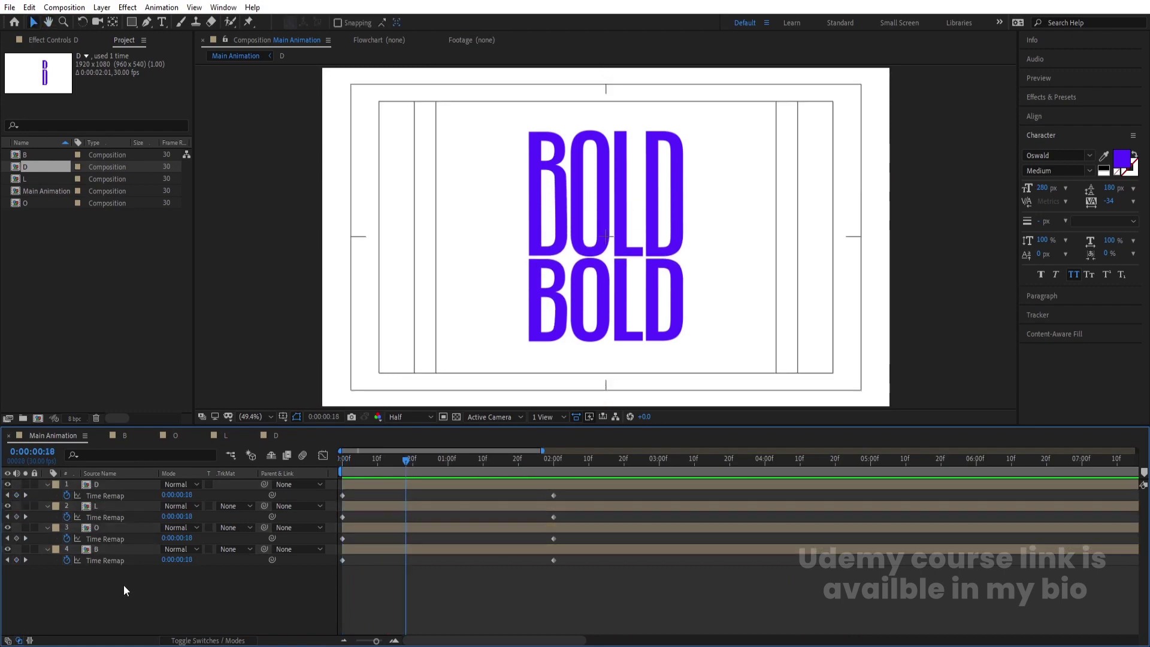
- Give layer B's Time Remap a loopOut() expression and copy its text
left_click(67, 560, "alt")
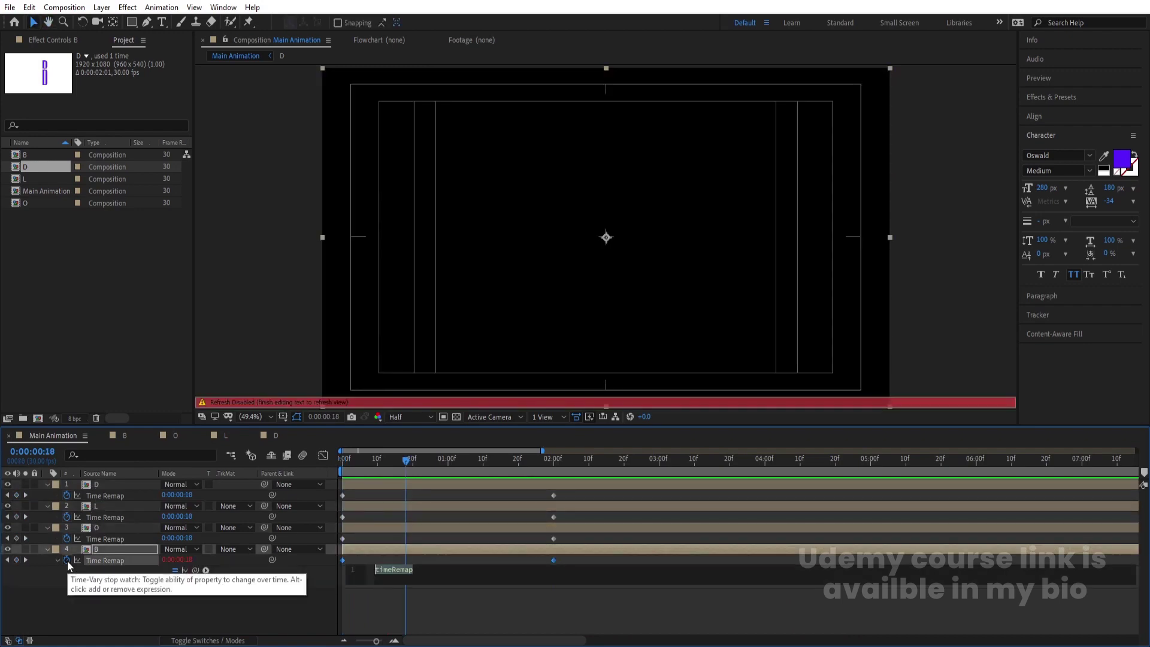
type("loop")
key("Down")
key("Down")
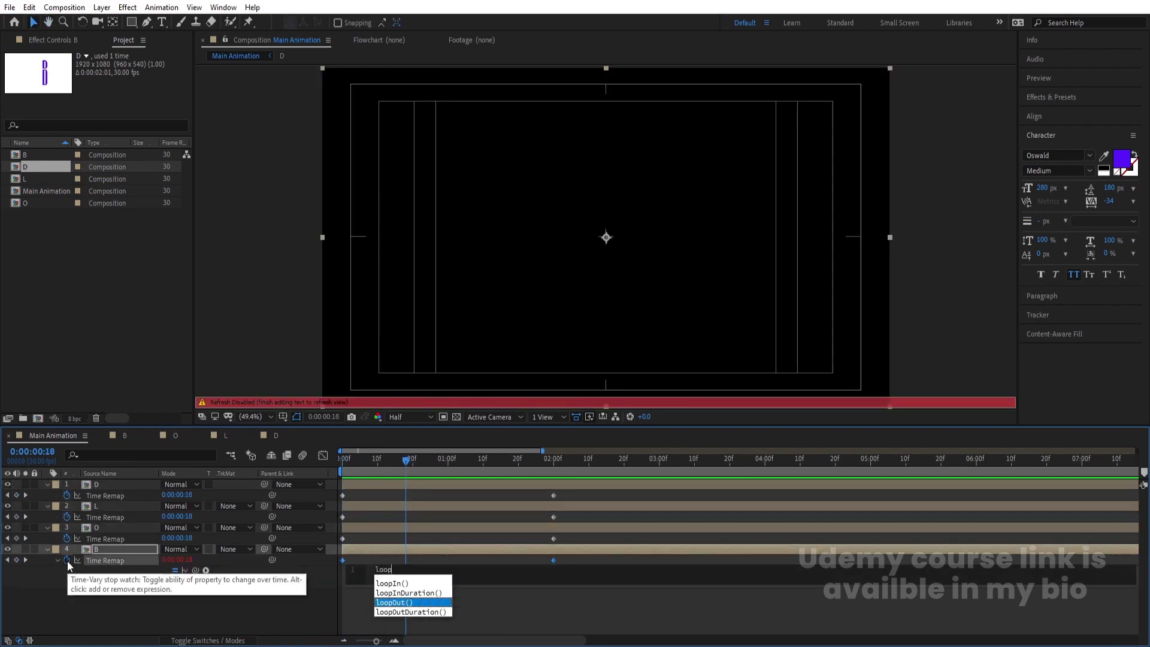
key("Return")
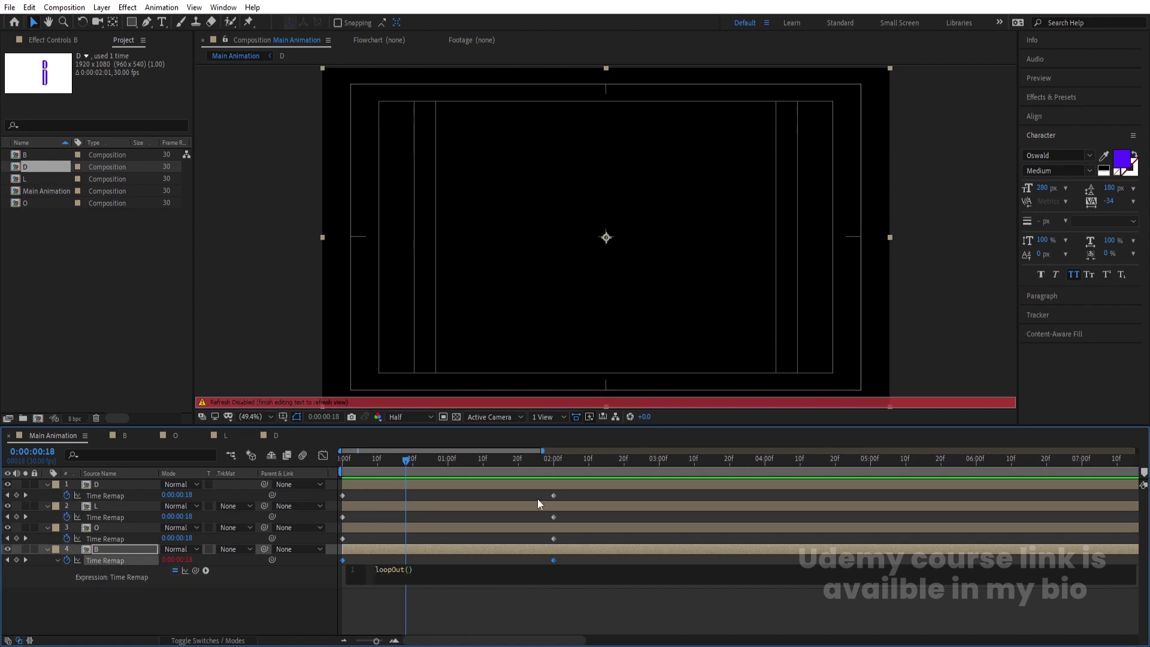
key("ctrl+a")
key("ctrl+c")
left_click(432, 614)
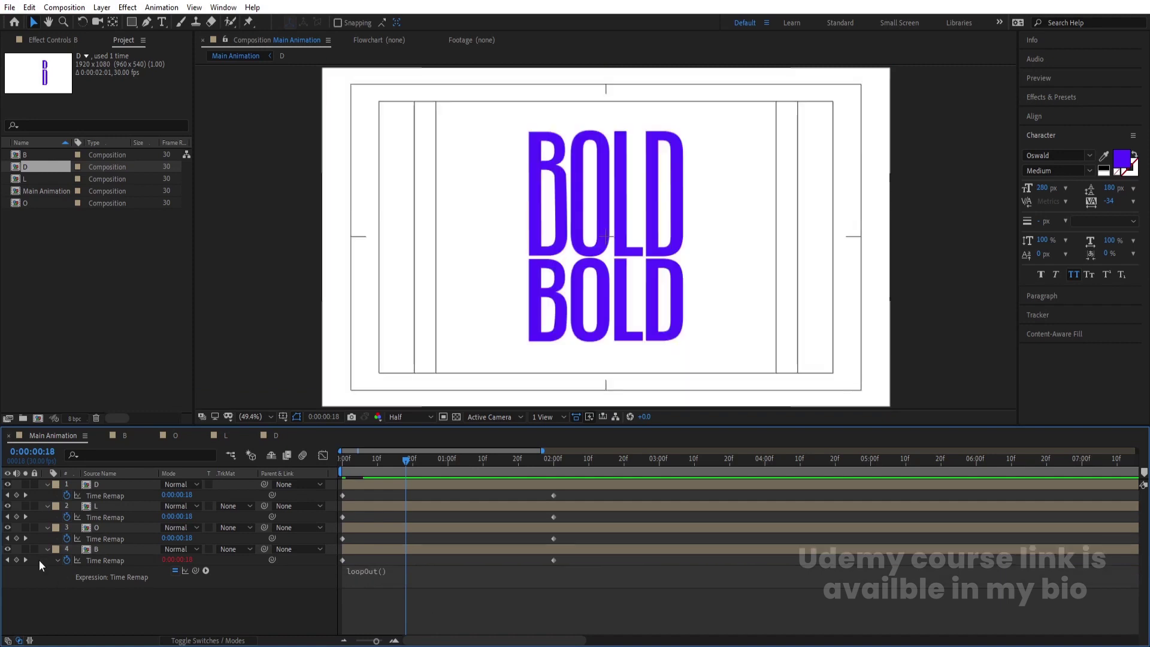
- Paste loopOut() into the Time Remap expressions of O, L and D, then preview the loop
left_click(66, 538, "alt")
key("ctrl+v")
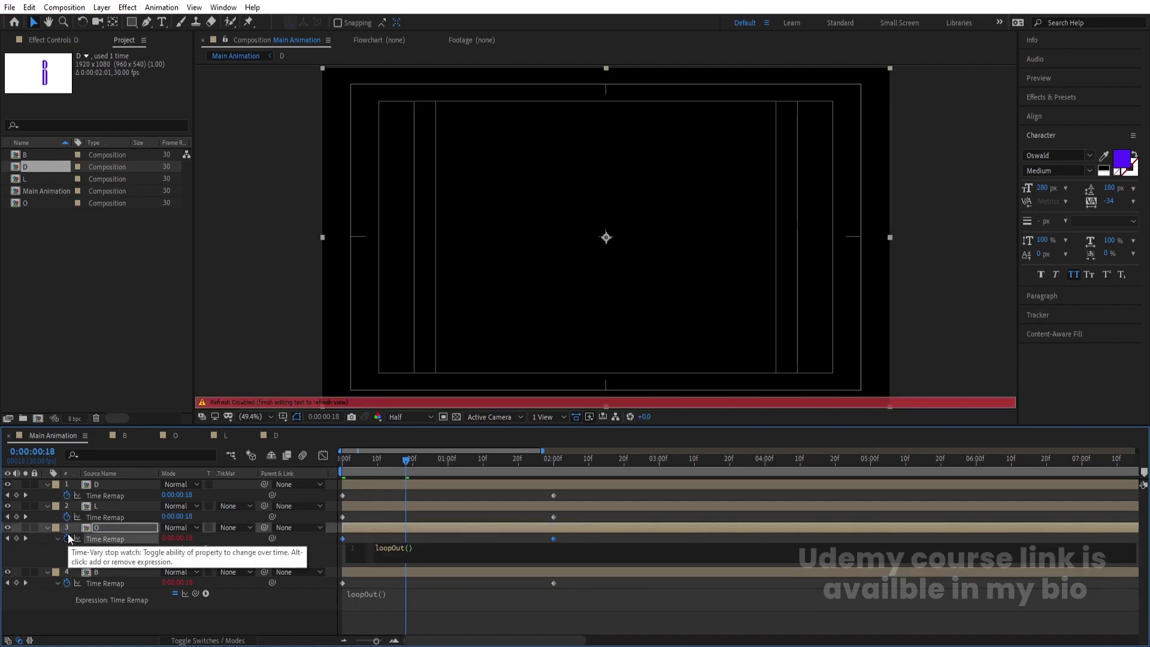
left_click(66, 517, "alt")
key("ctrl+v")
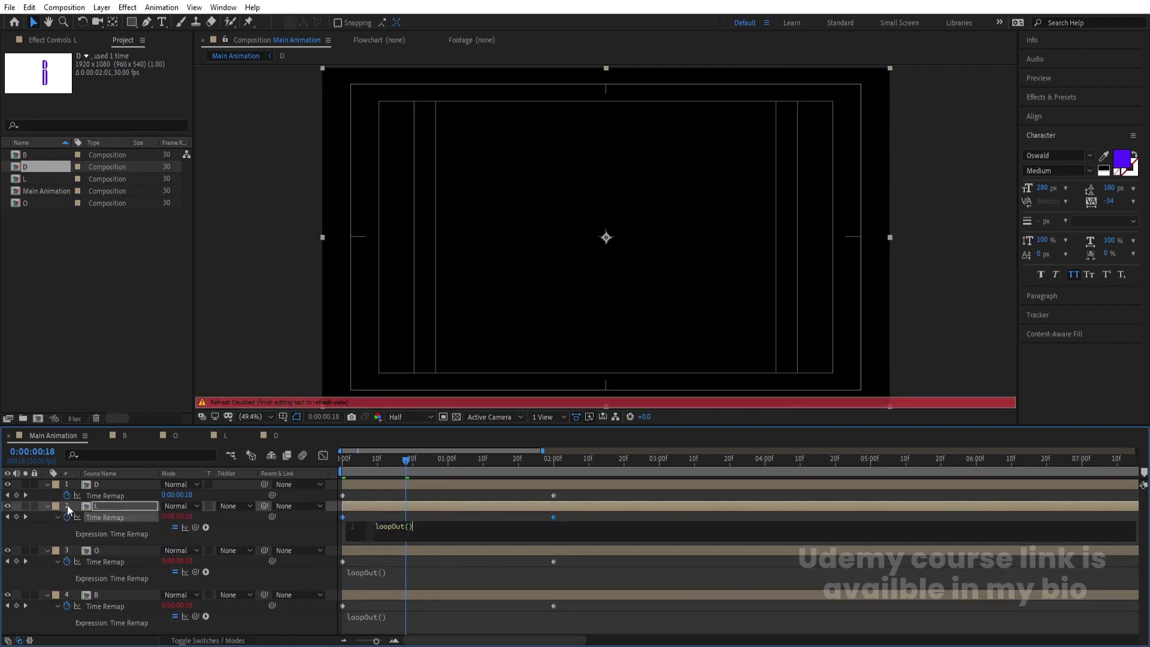
left_click(67, 496, "alt")
key("ctrl+v")
left_click(210, 498)
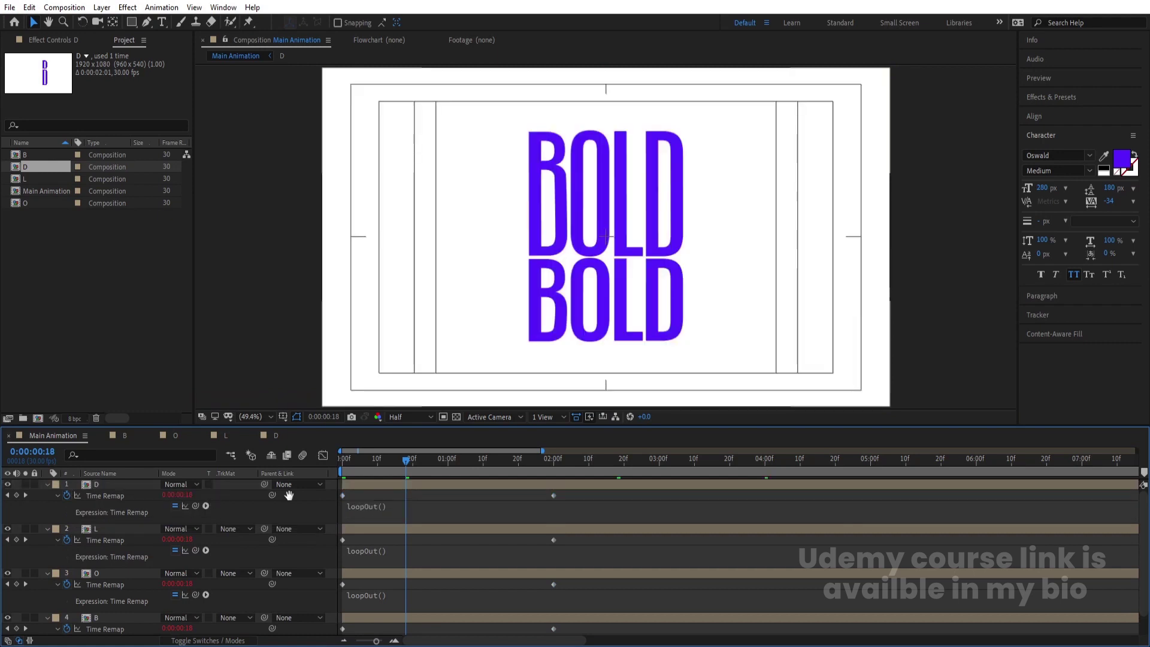
key("space")
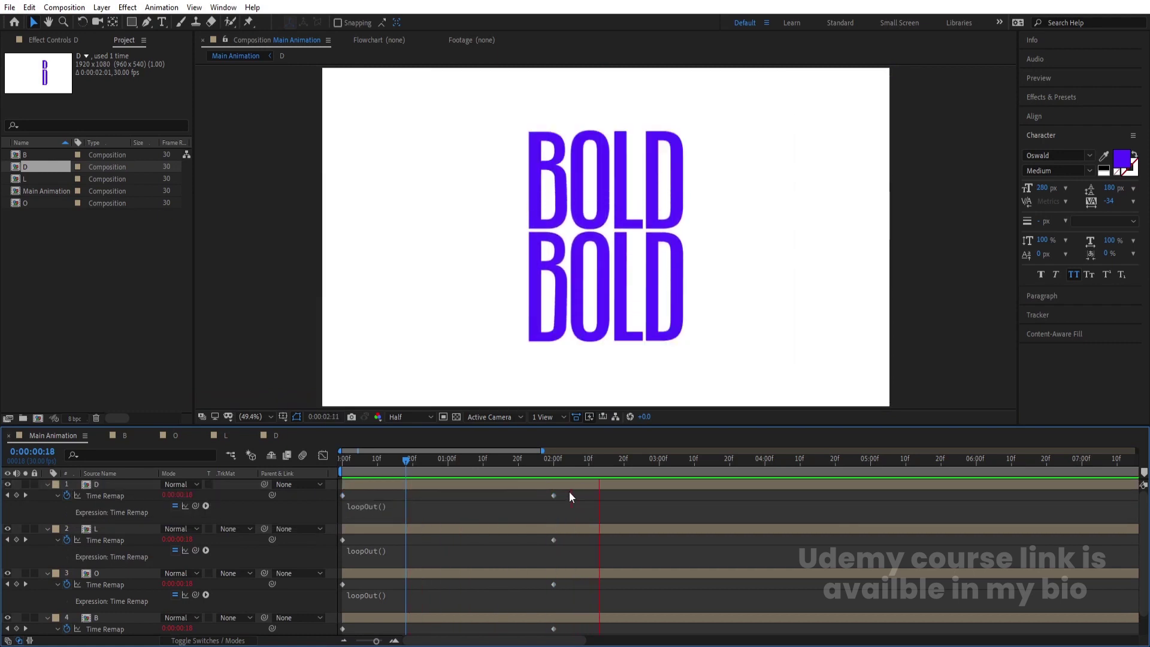
key("apostrophe")
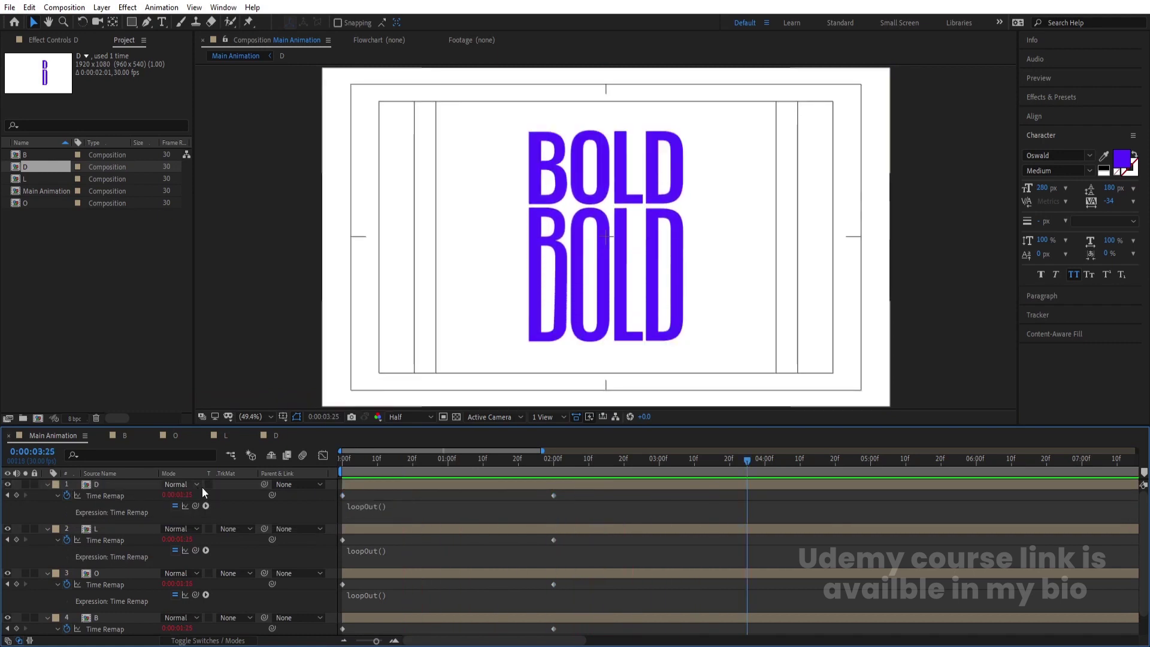
scroll(398, 484, "down", 1)
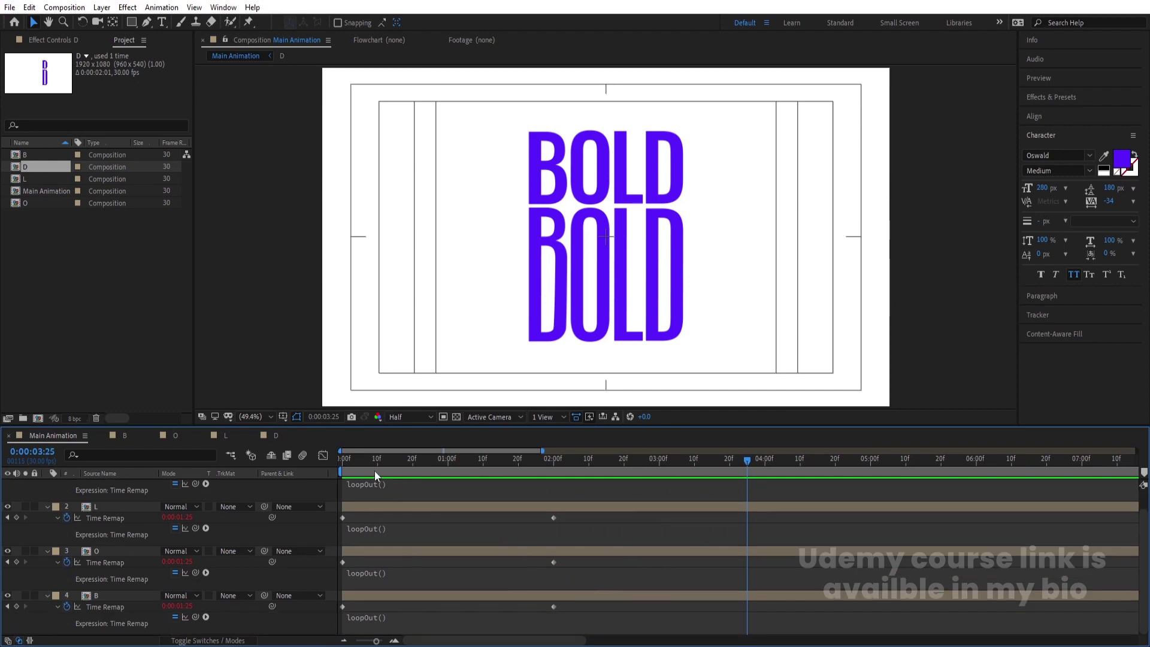
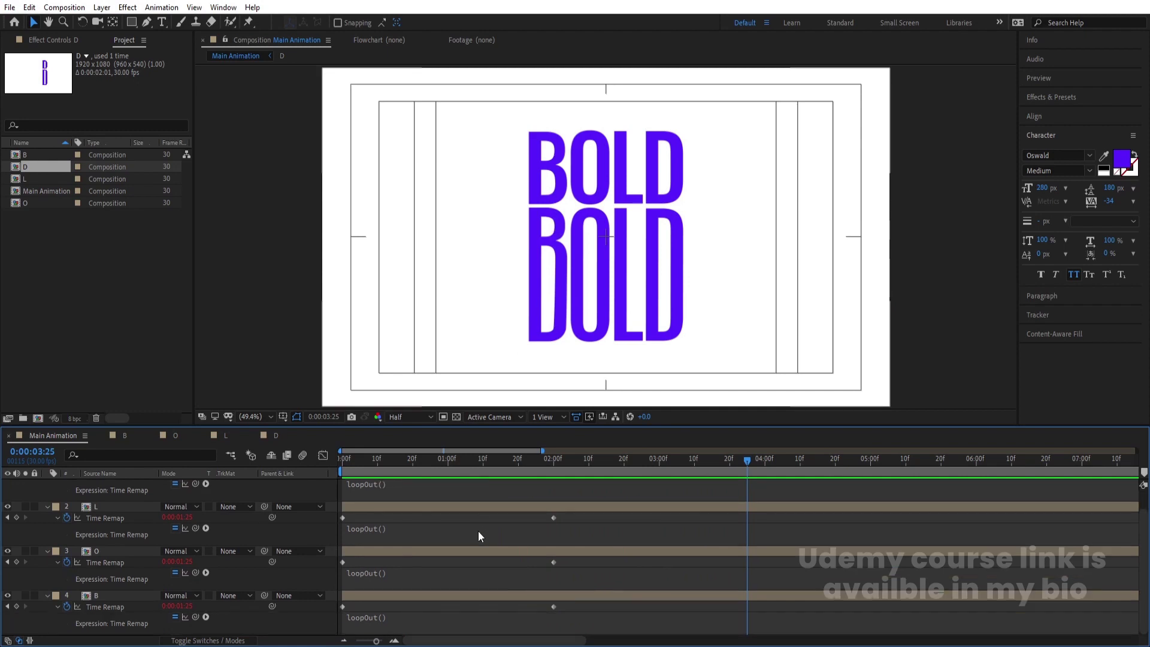
- Start the O letter layer at 20 frames and preview the stagger
left_click(413, 466)
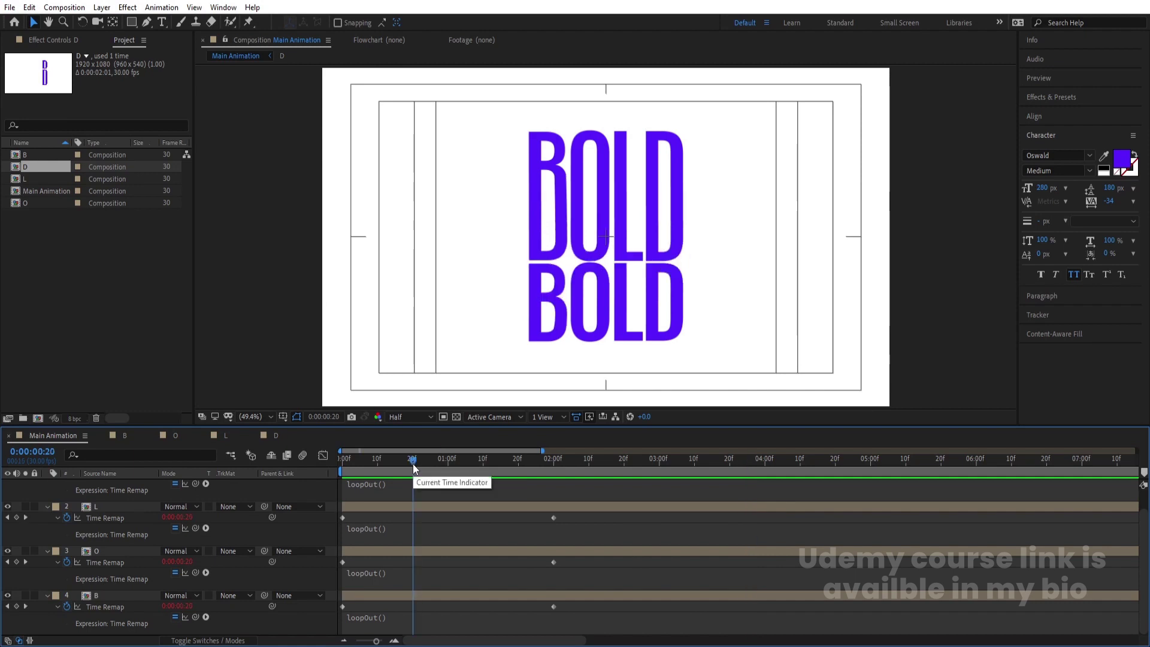
left_click(358, 552)
key("bracketleft")
key("apostrophe")
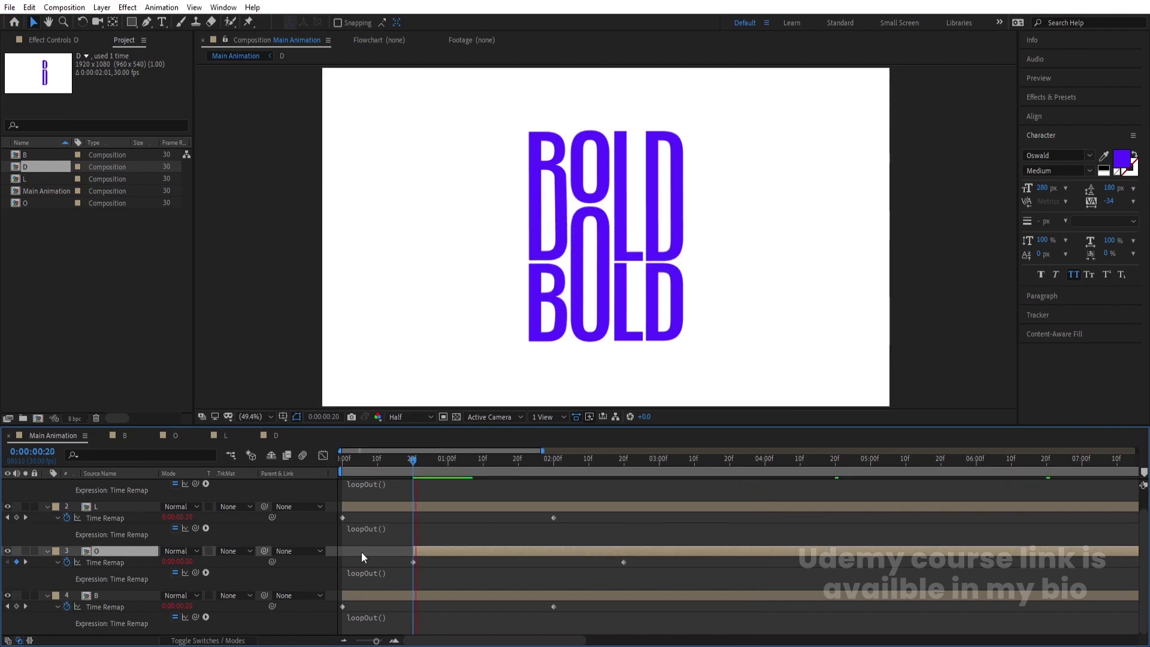
key("space")
key("space")
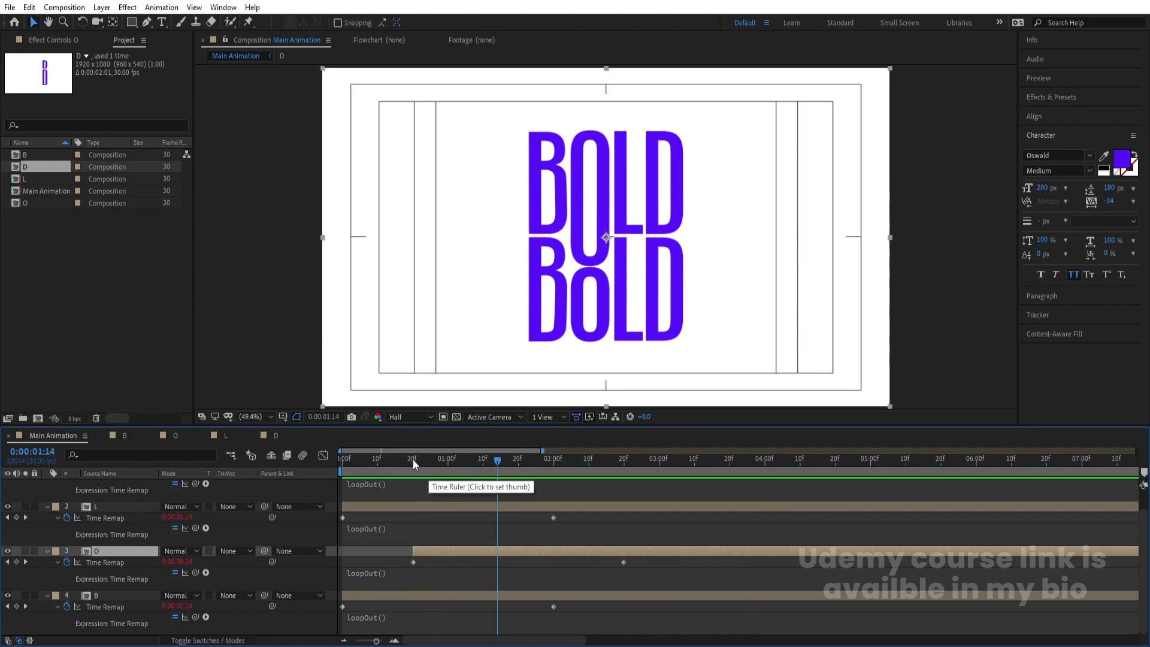
- Start the L layer at 1:10 and the D layer at 2:00
left_click(481, 462)
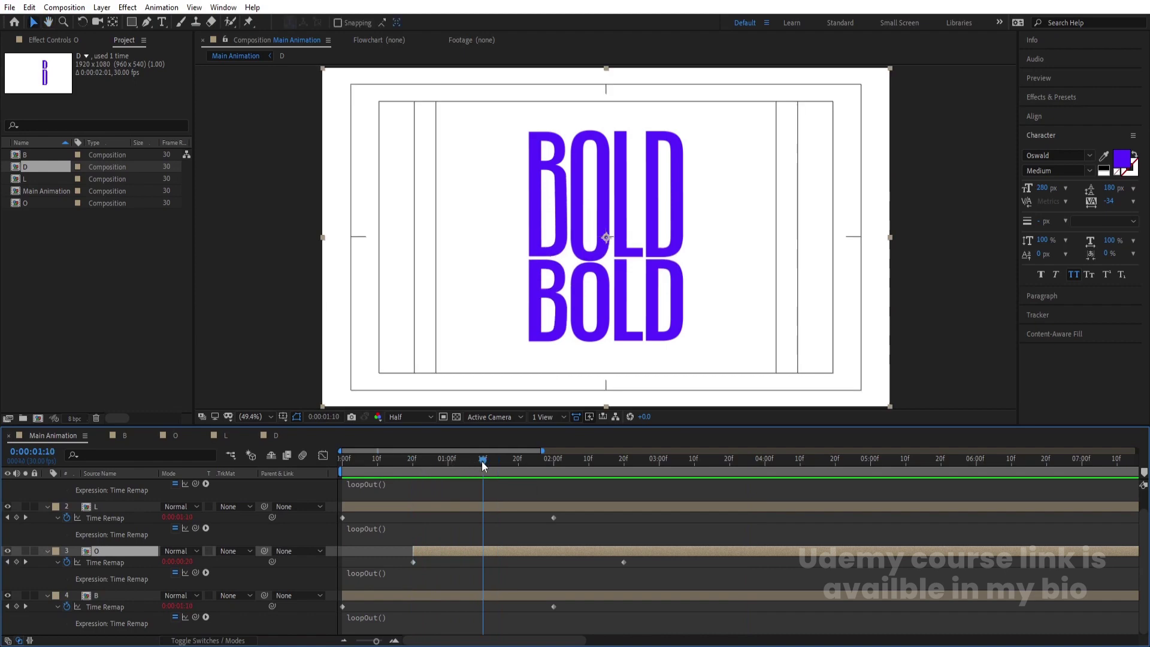
left_click(468, 506)
key("bracketleft")
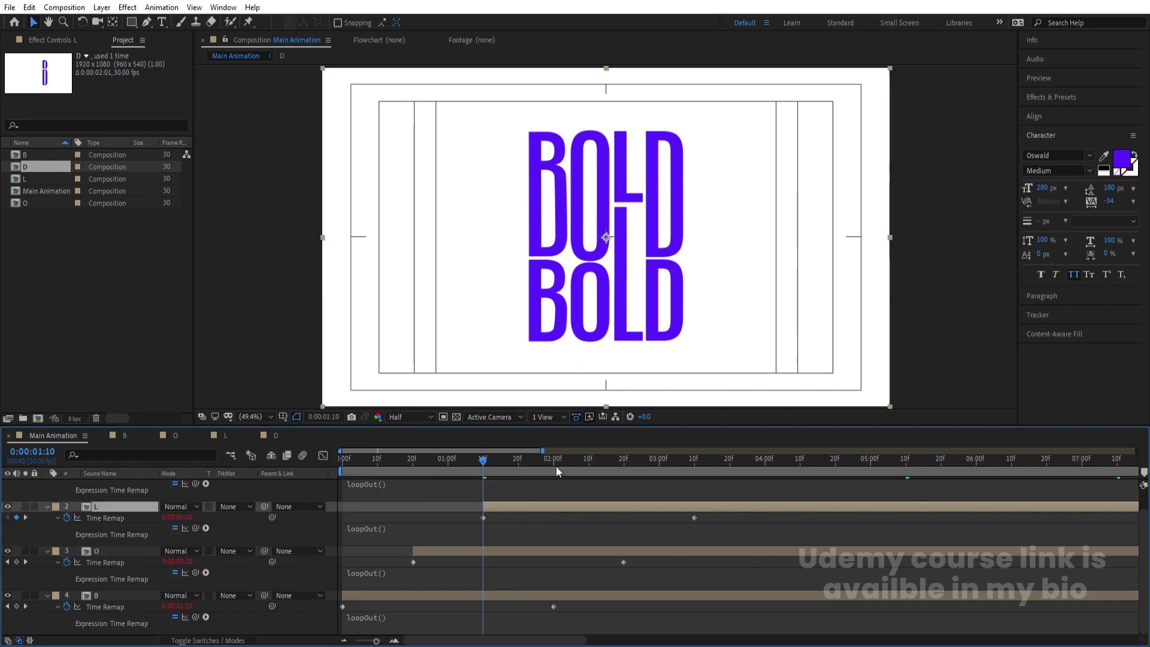
left_click(553, 459)
scroll(555, 556, "up", 1)
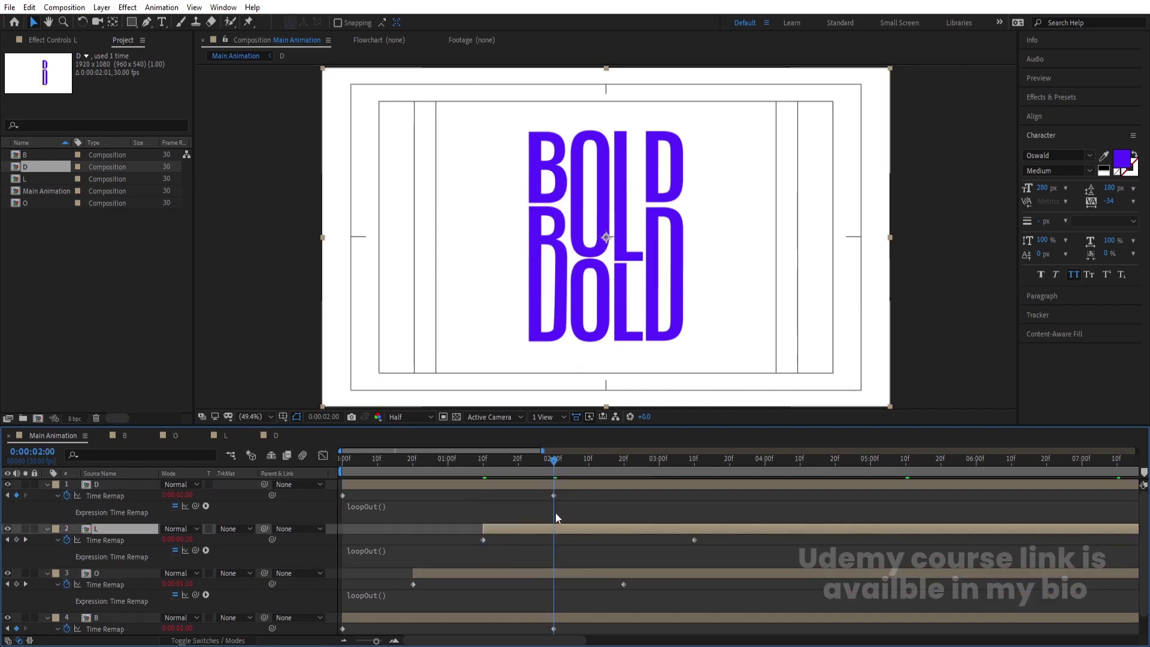
left_click(544, 482)
key("bracketleft")
scroll(539, 539, "down", 1)
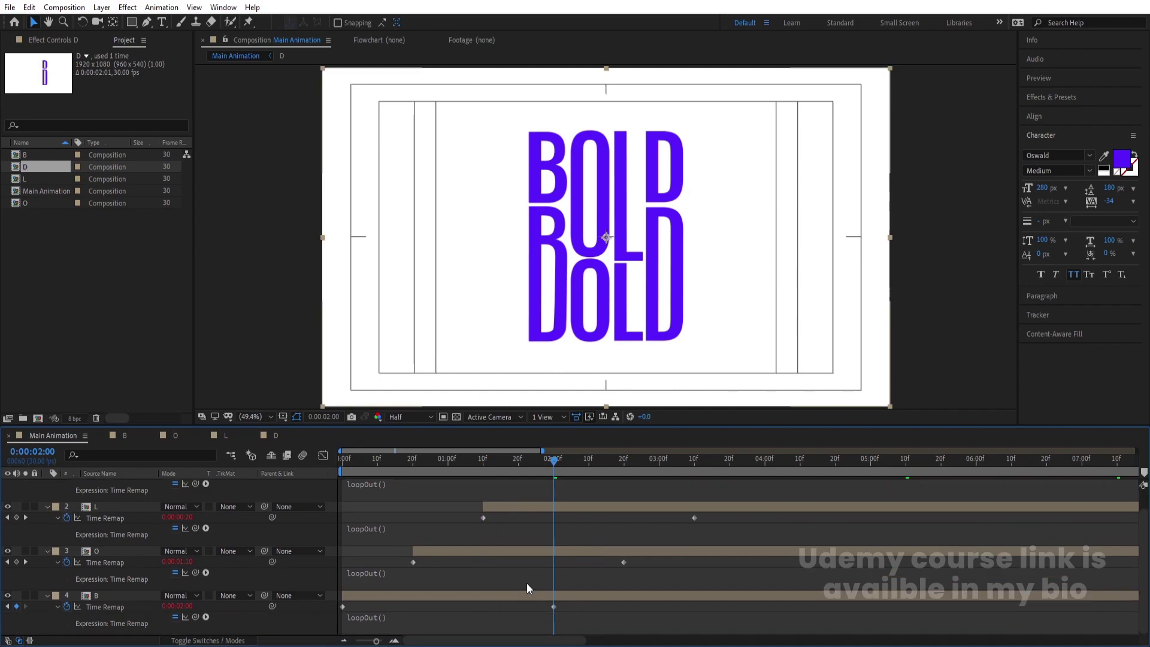
- Trim the L, O and B in-points to 2 seconds and slide the letter layers back to frame zero
left_click(478, 595, "shift")
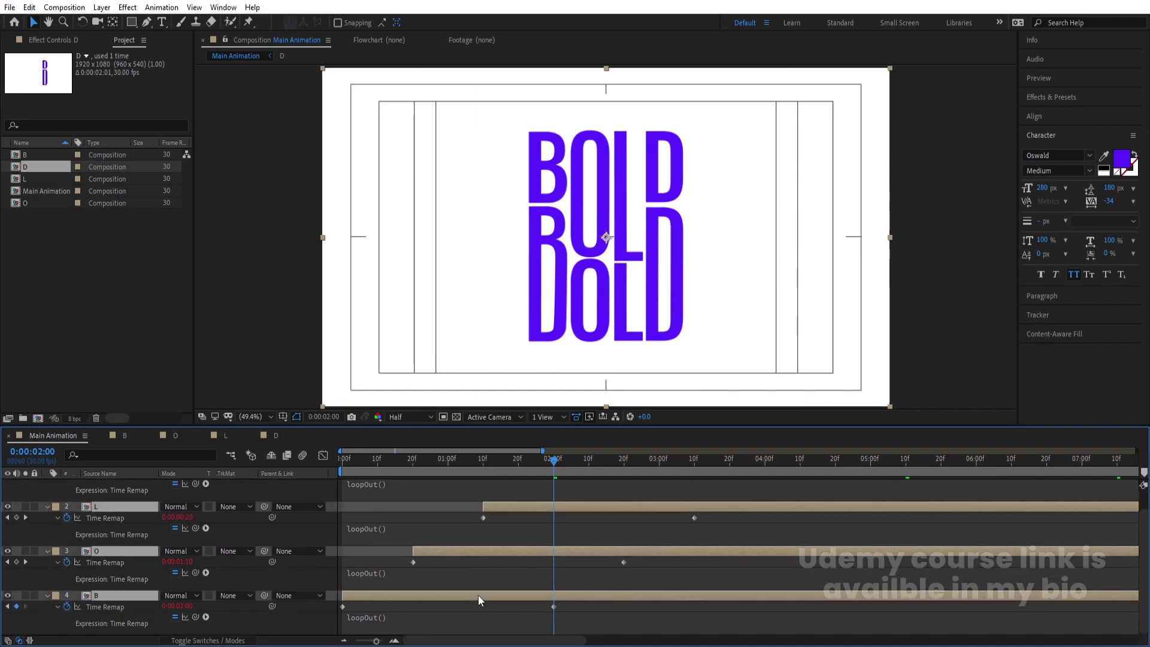
key("alt+bracketleft")
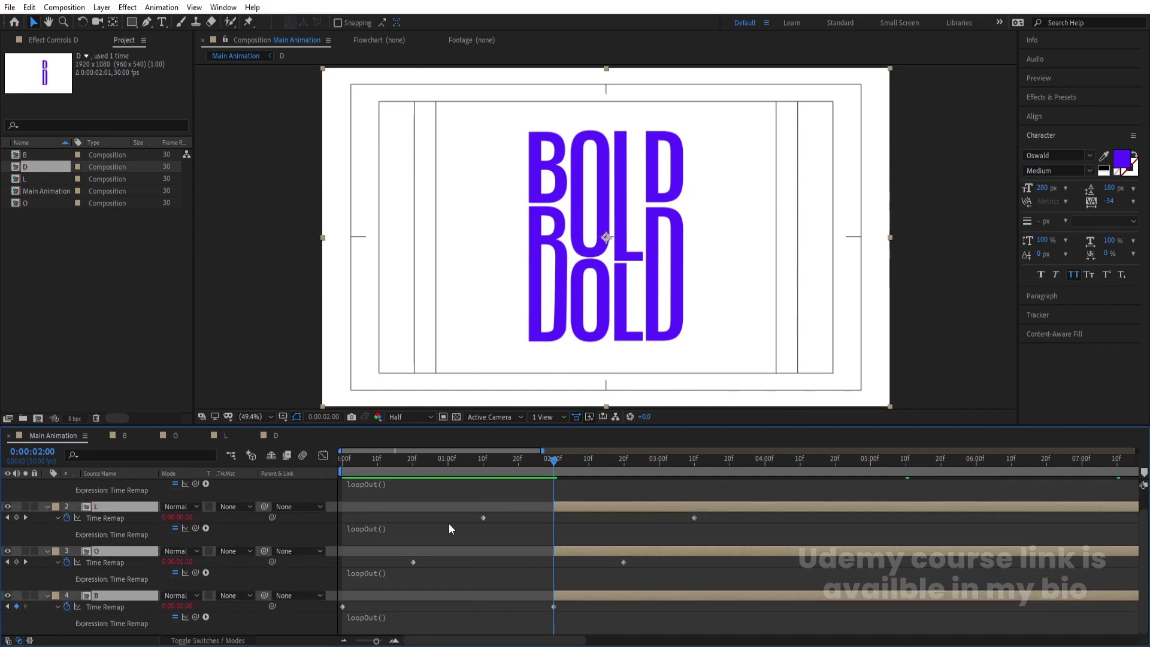
scroll(520, 485, "up", 1)
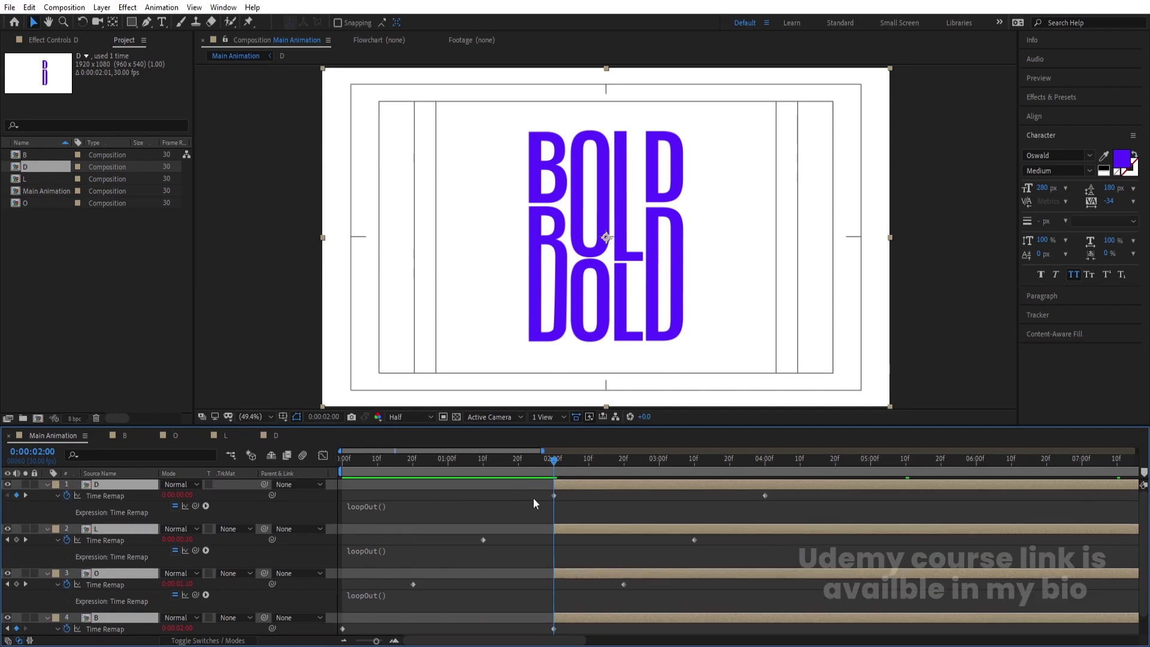
left_click_drag(471, 465, 318, 469)
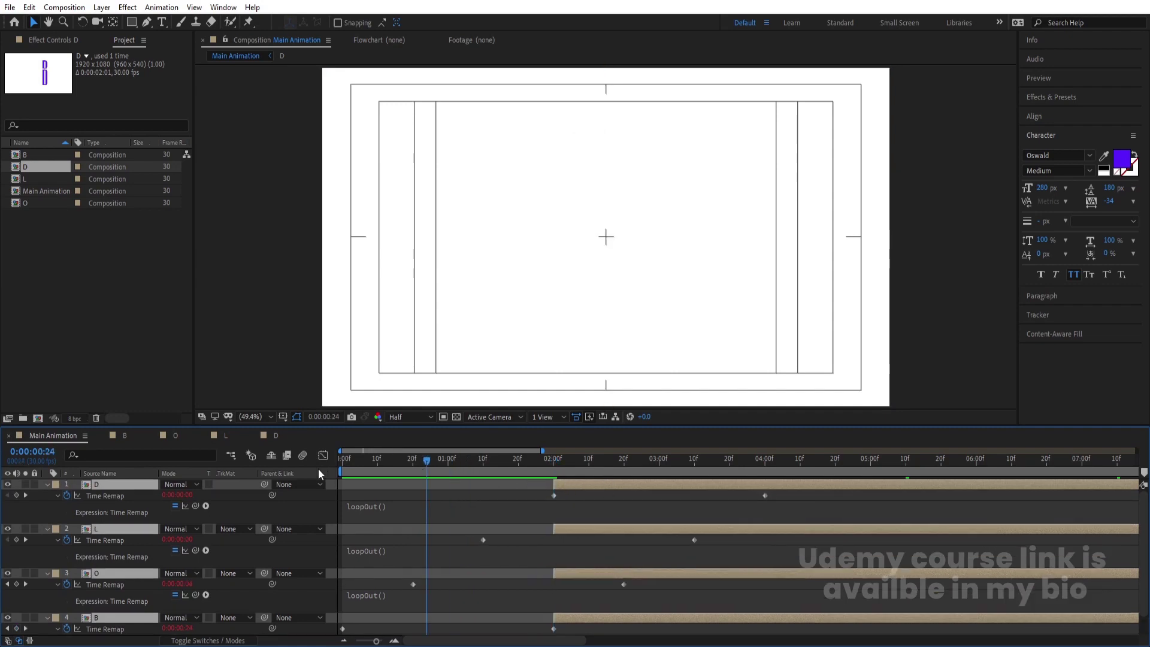
left_click_drag(552, 484, 379, 485)
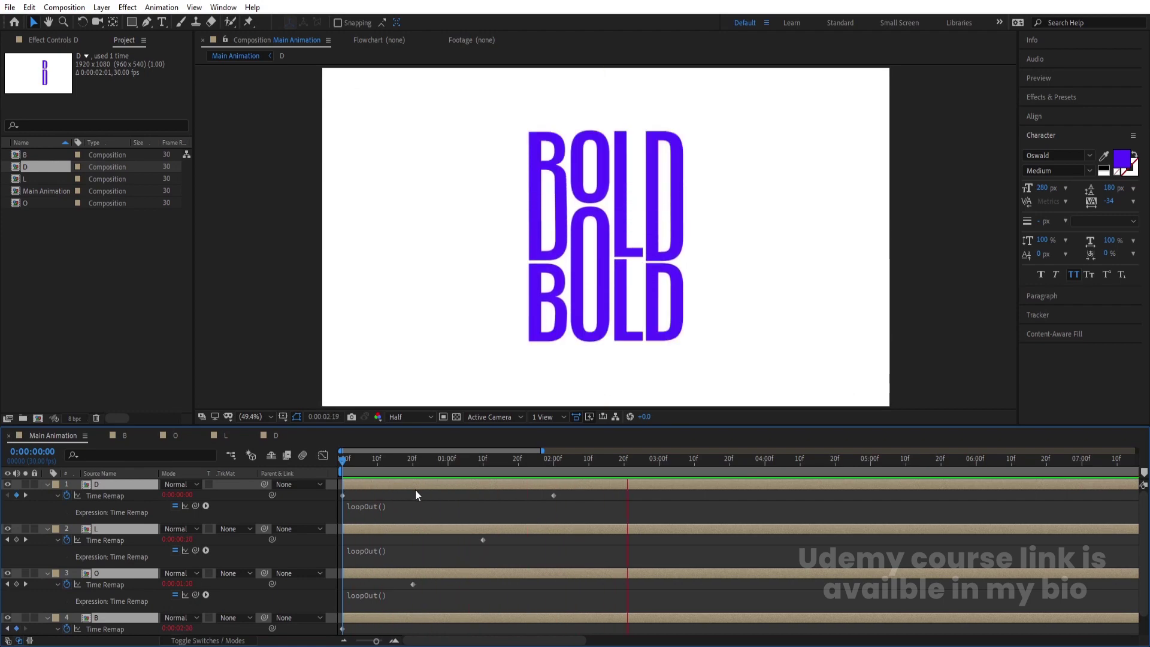
- Pre-compose the four letter layers into 'Text Animation' and start a new solid layer
left_click(387, 496)
key("u")
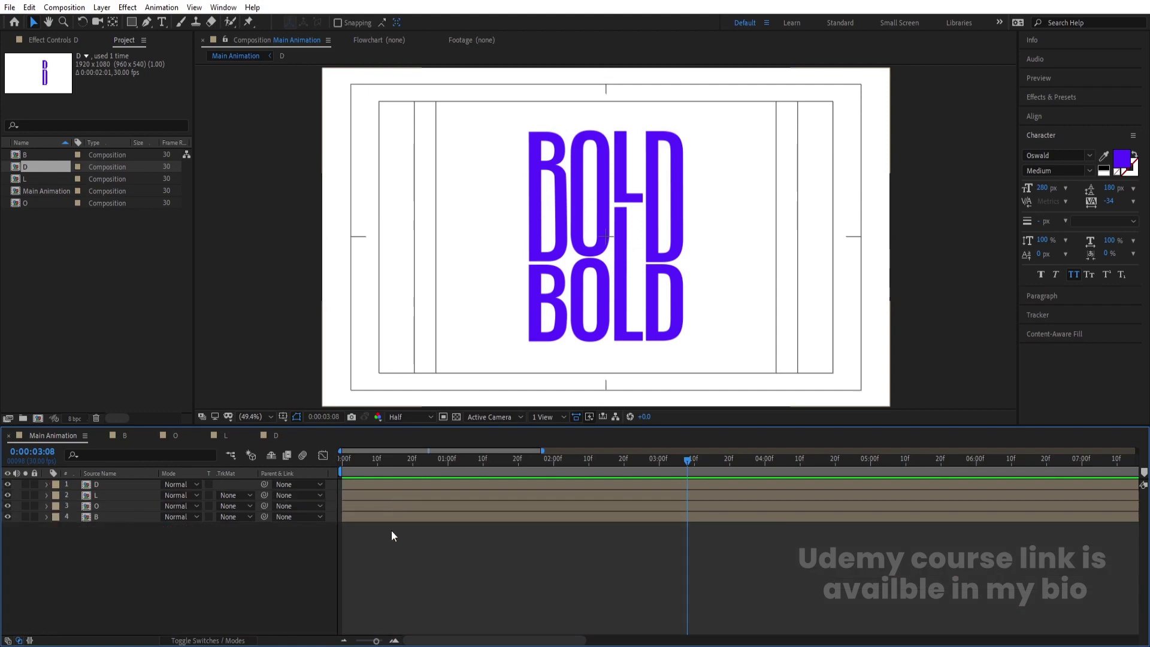
left_click_drag(158, 558, 85, 483)
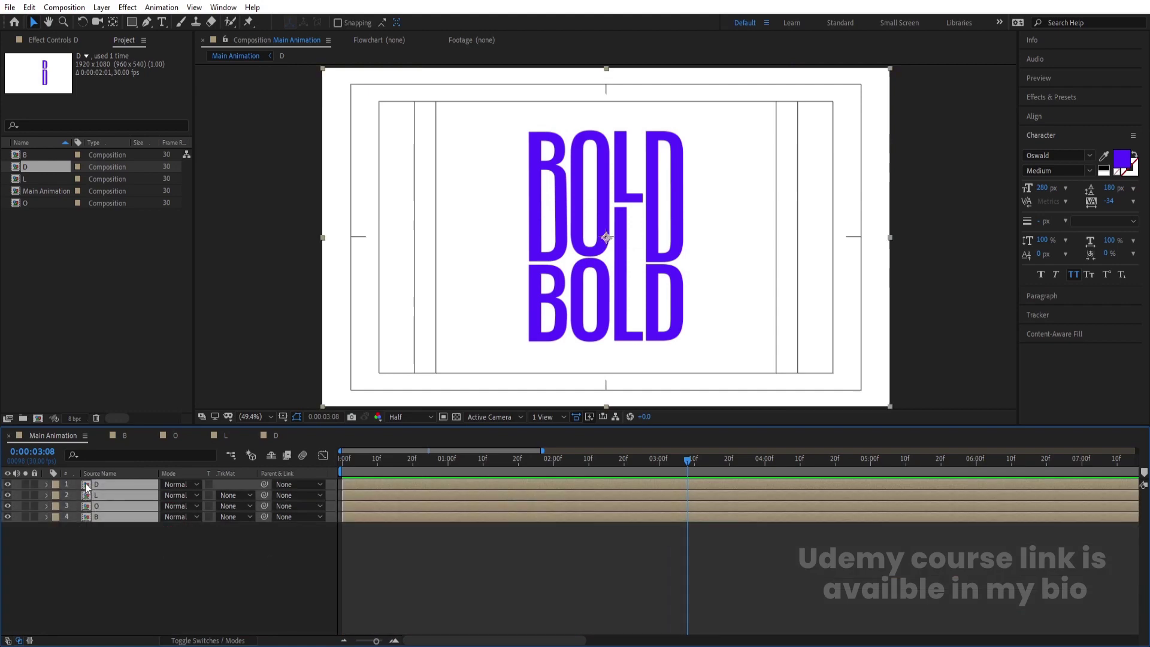
key("ctrl+shift+c")
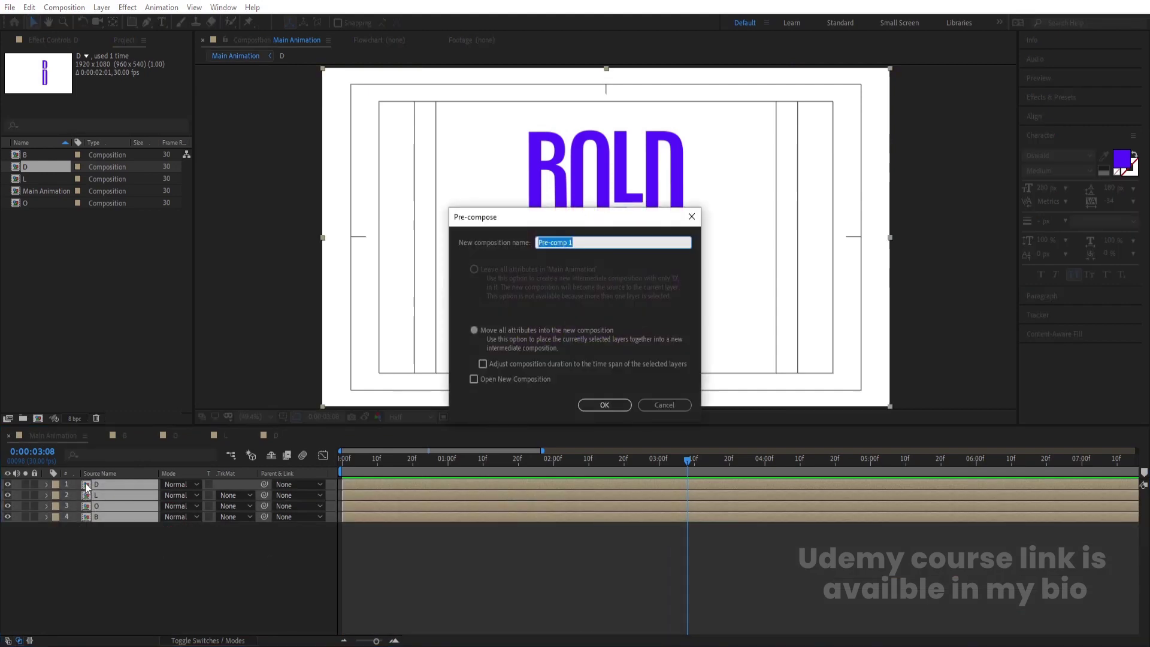
type("Text Animation")
key("Return")
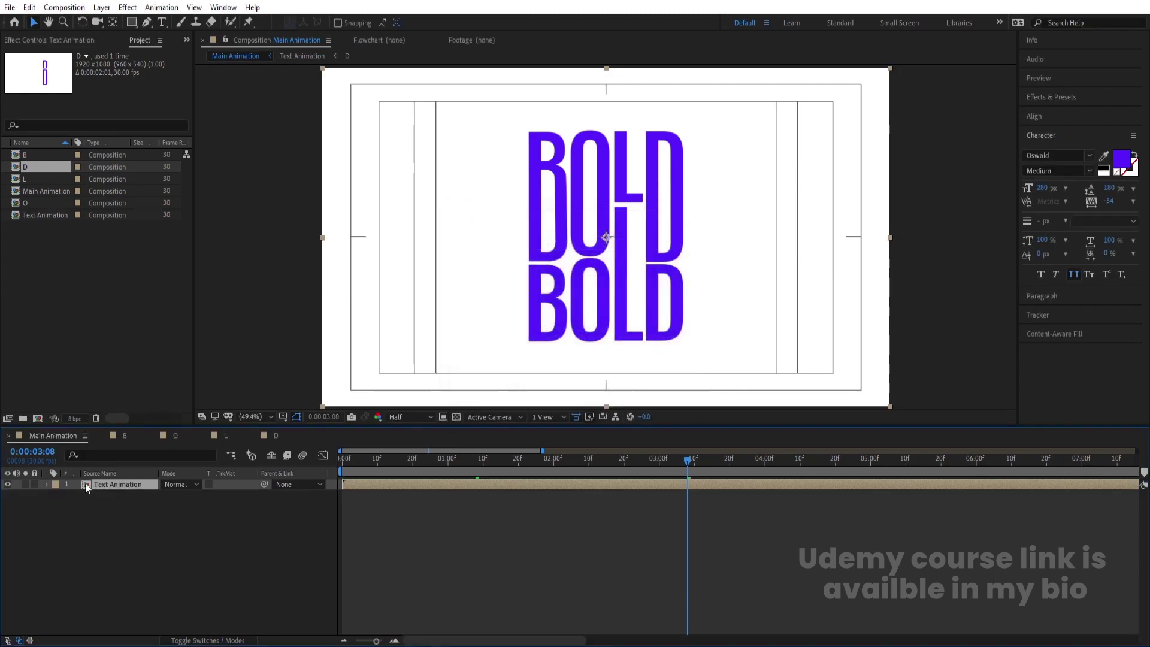
key("ctrl+y")
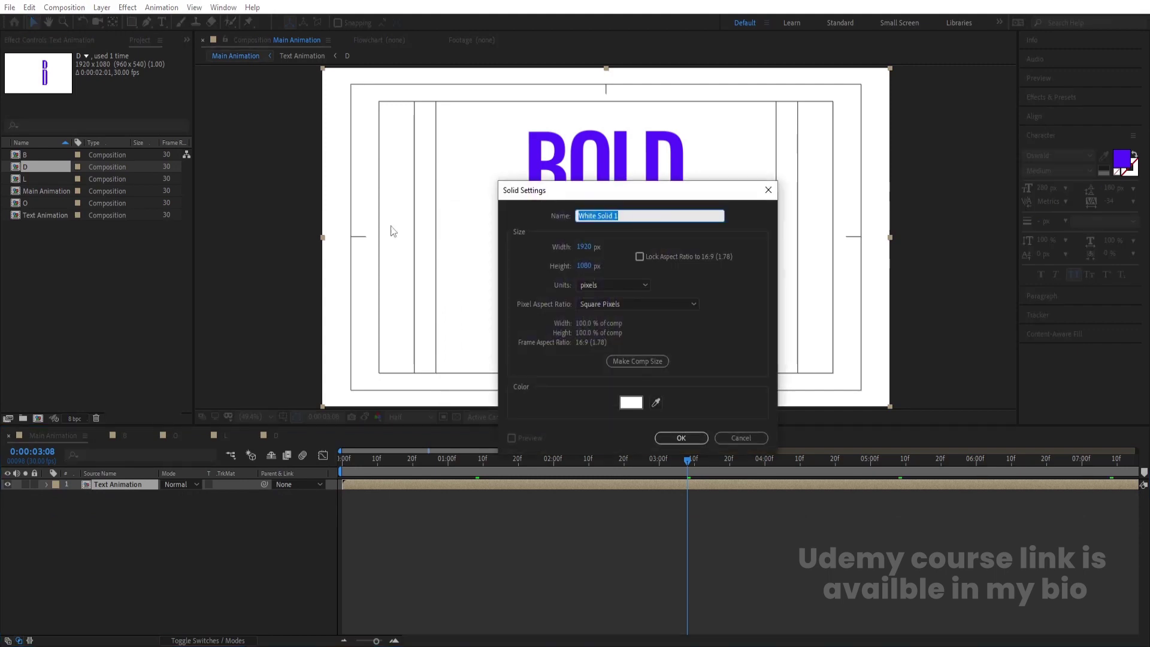
- Place White Solid 1 beneath Text Animation and set a duplicated BOLD copy beside the original
key("Return")
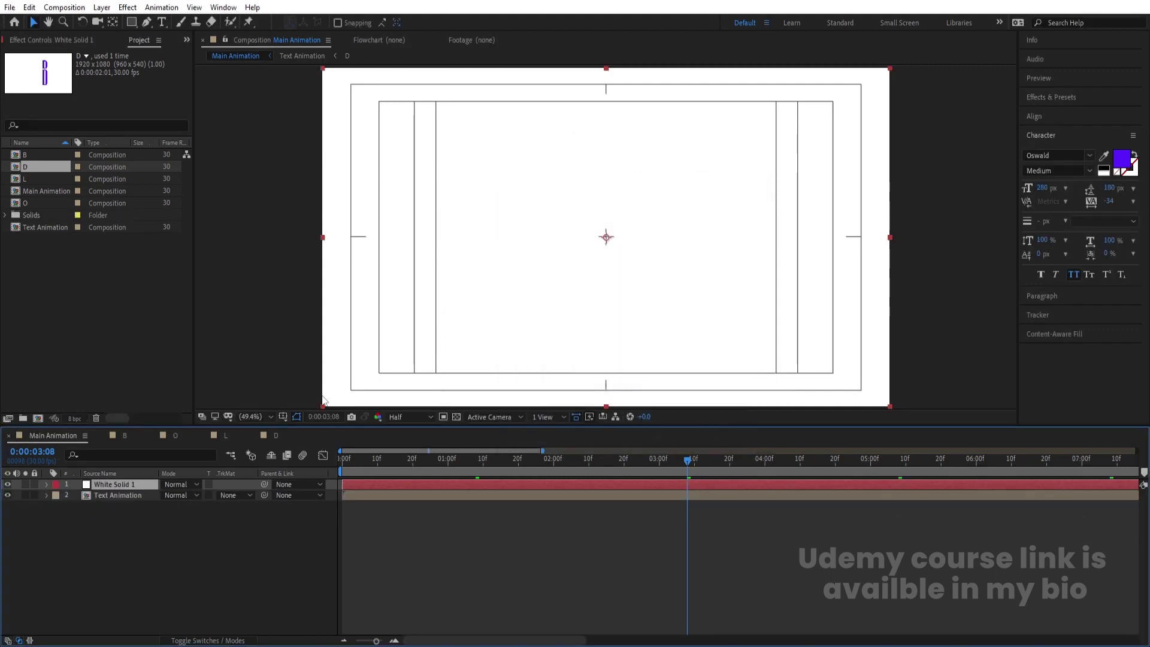
left_click_drag(125, 486, 126, 534)
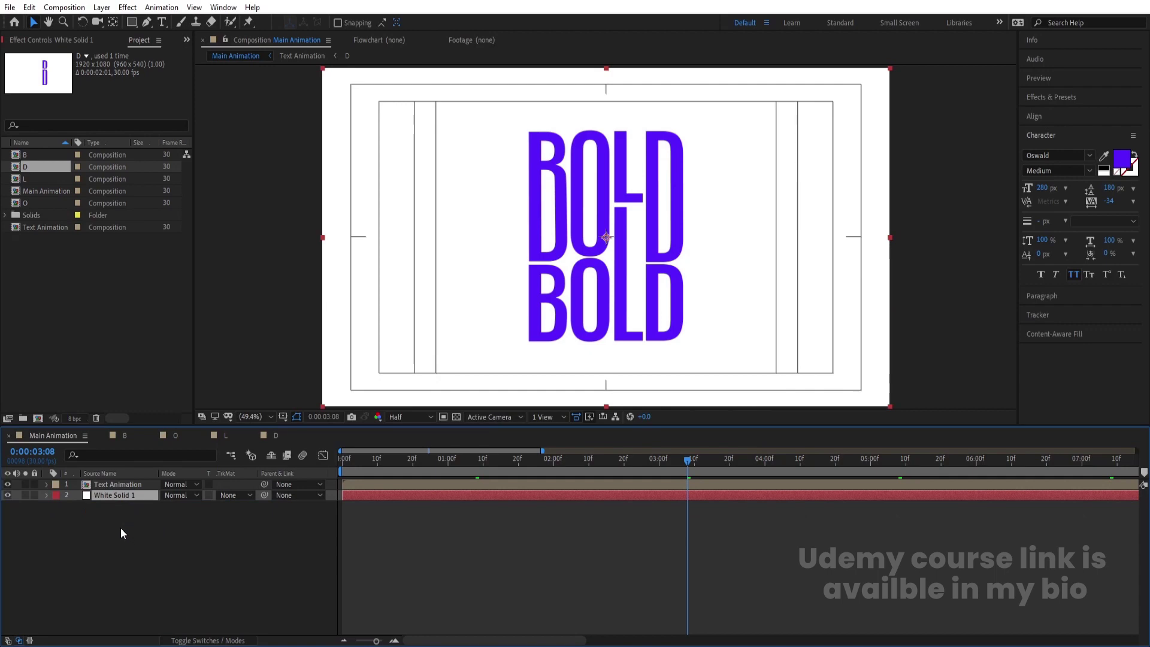
left_click(107, 483)
key("ctrl+d")
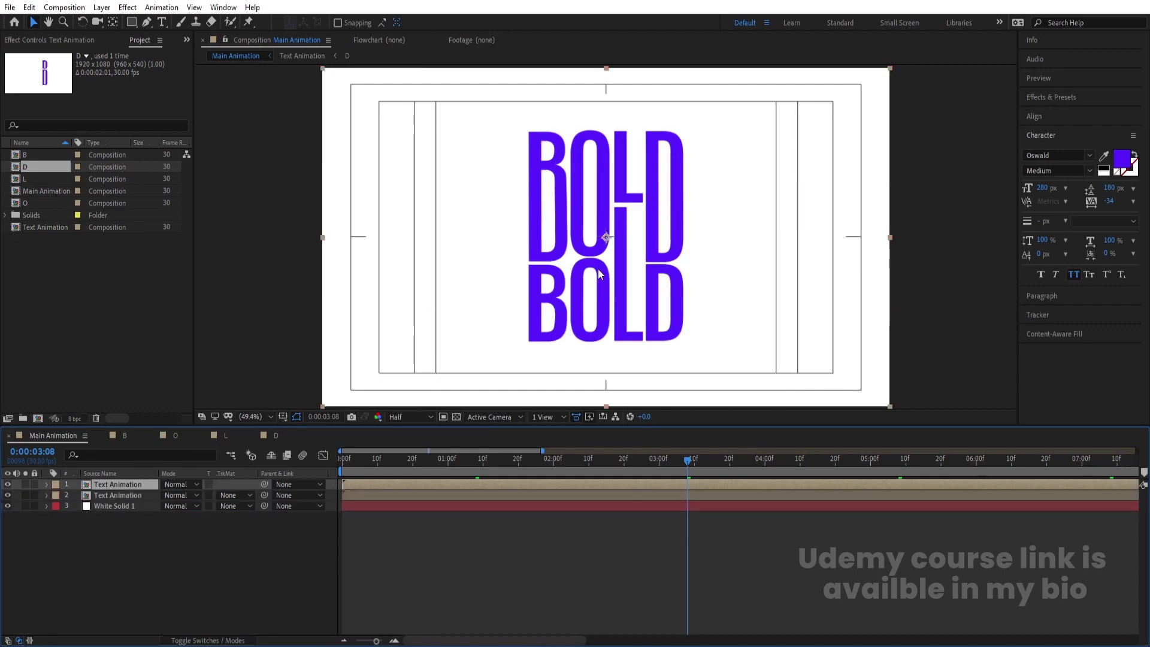
left_click(606, 281)
left_click_drag(605, 282, 723, 255)
- Add a third BOLD copy and give the middle copy a yellow label
key("ctrl+d")
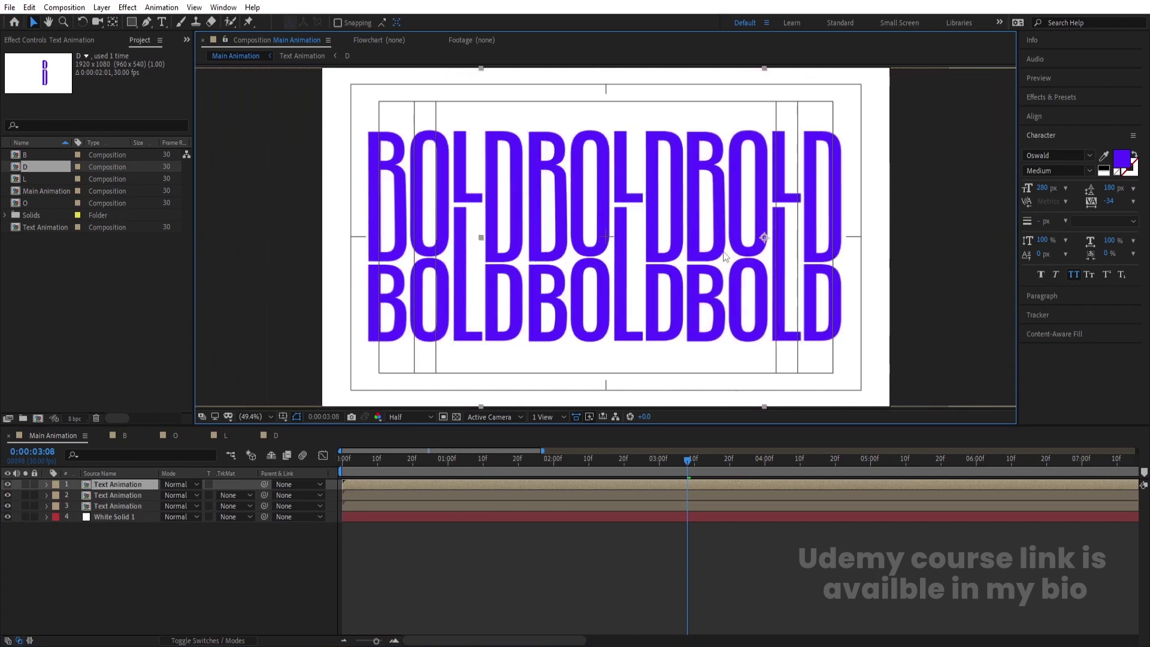
left_click(99, 507)
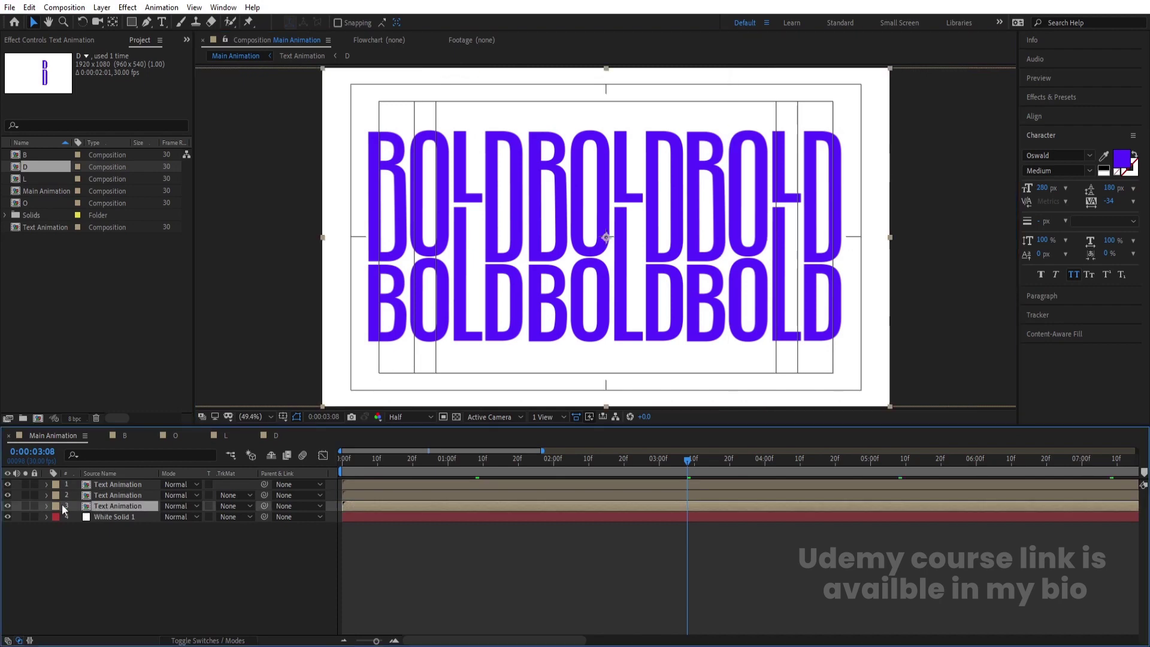
left_click(7, 507)
left_click(7, 506)
left_click(55, 506)
left_click(83, 306)
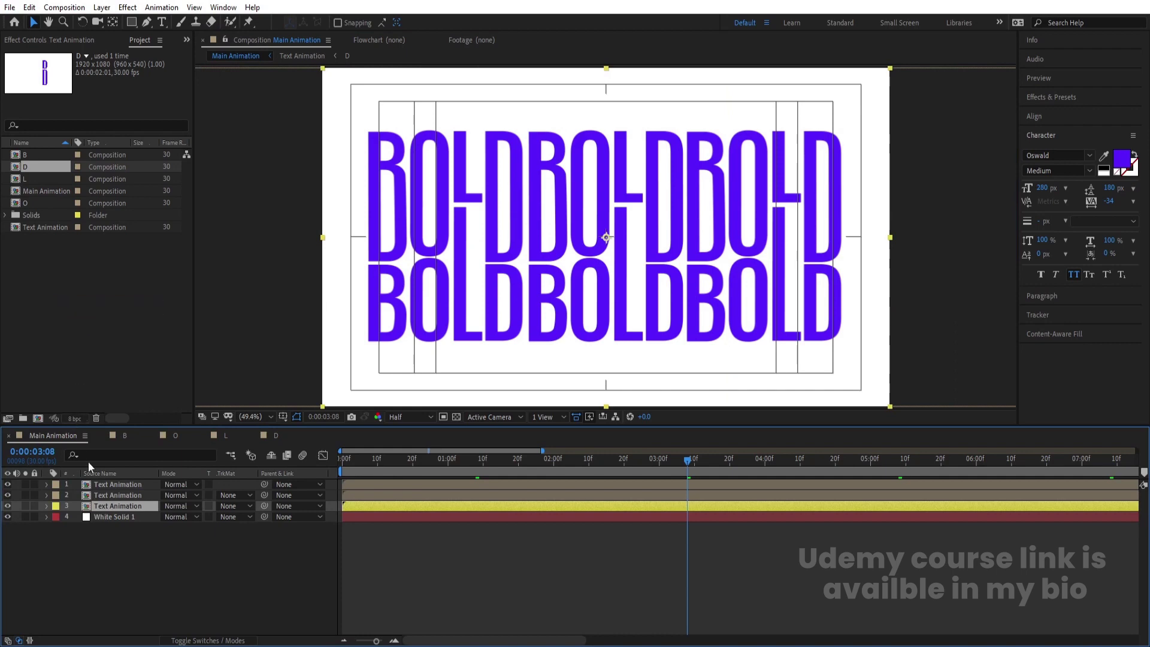
- Duplicate two BOLD layers and move the copies up to begin a top row
left_click(114, 494)
left_click(110, 486, "shift")
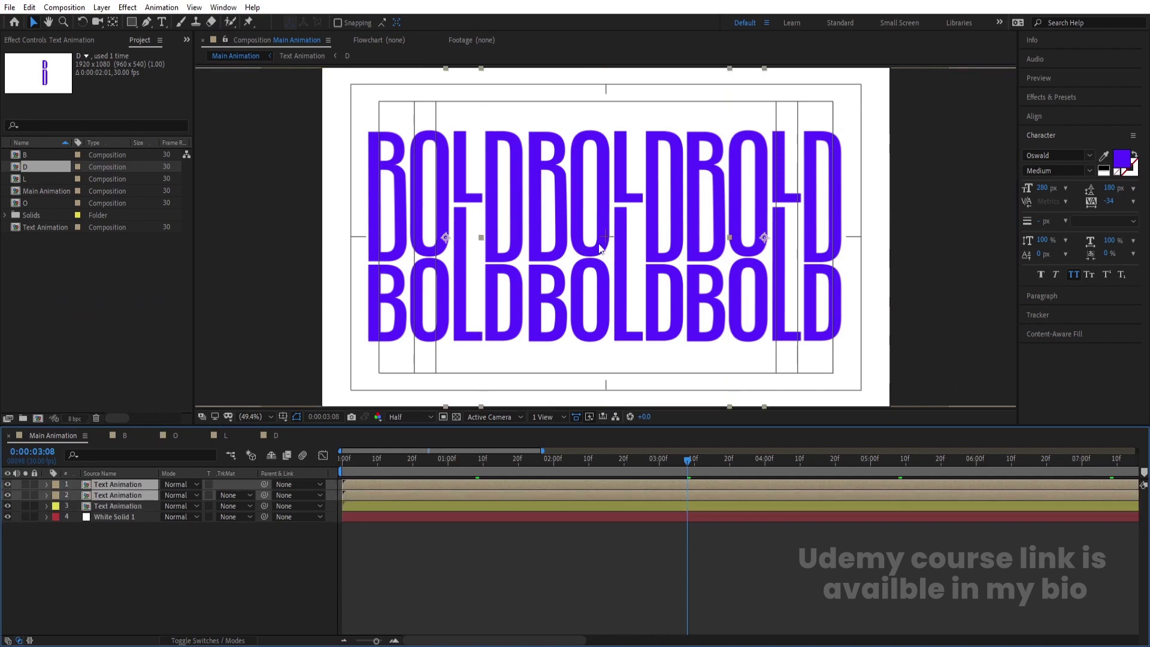
key("ctrl+d")
left_click_drag(601, 247, 713, 67)
- Duplicate two BOLD layers into a bottom row and fill the top row with another copy
key("ctrl+d")
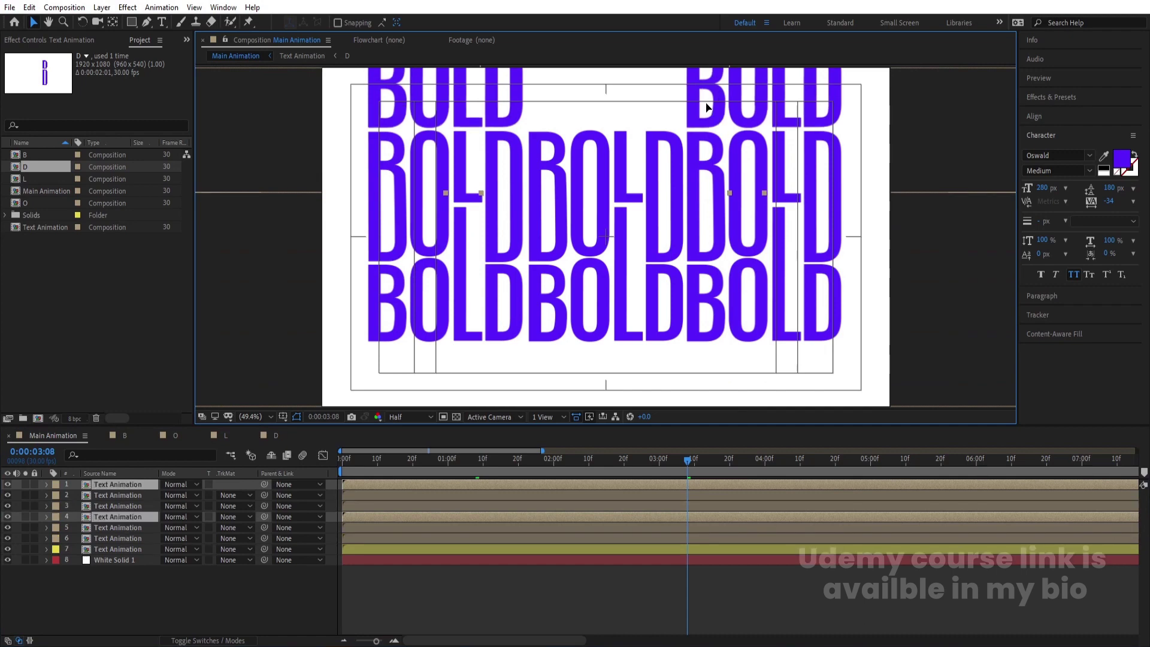
left_click_drag(715, 119, 670, 534)
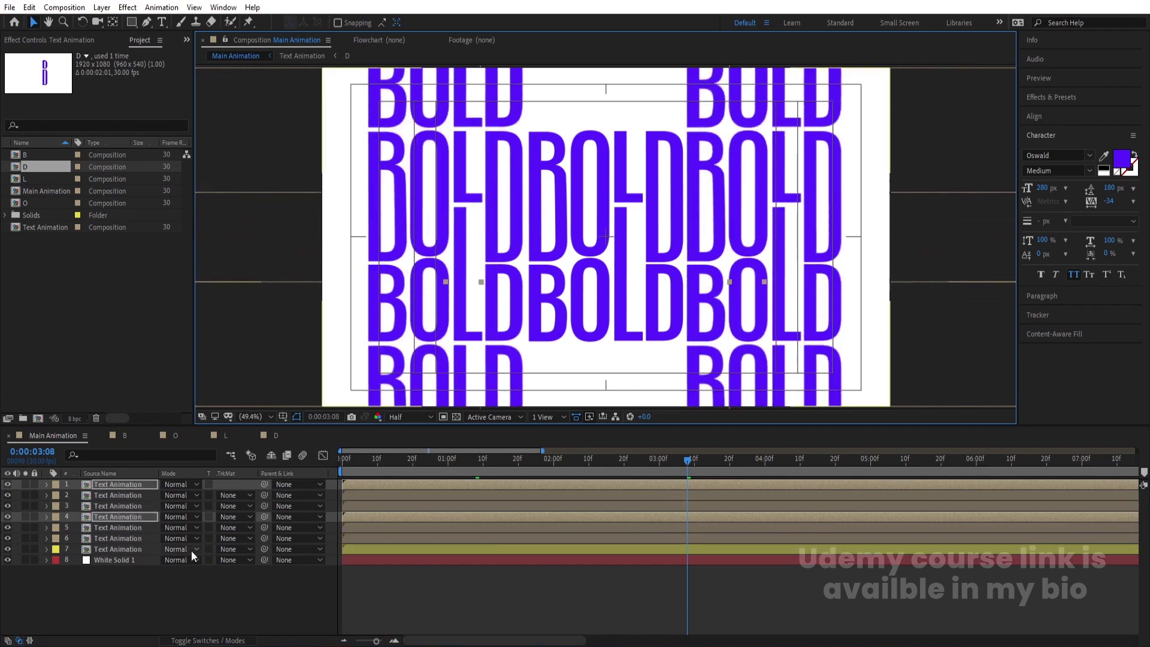
left_click(509, 244)
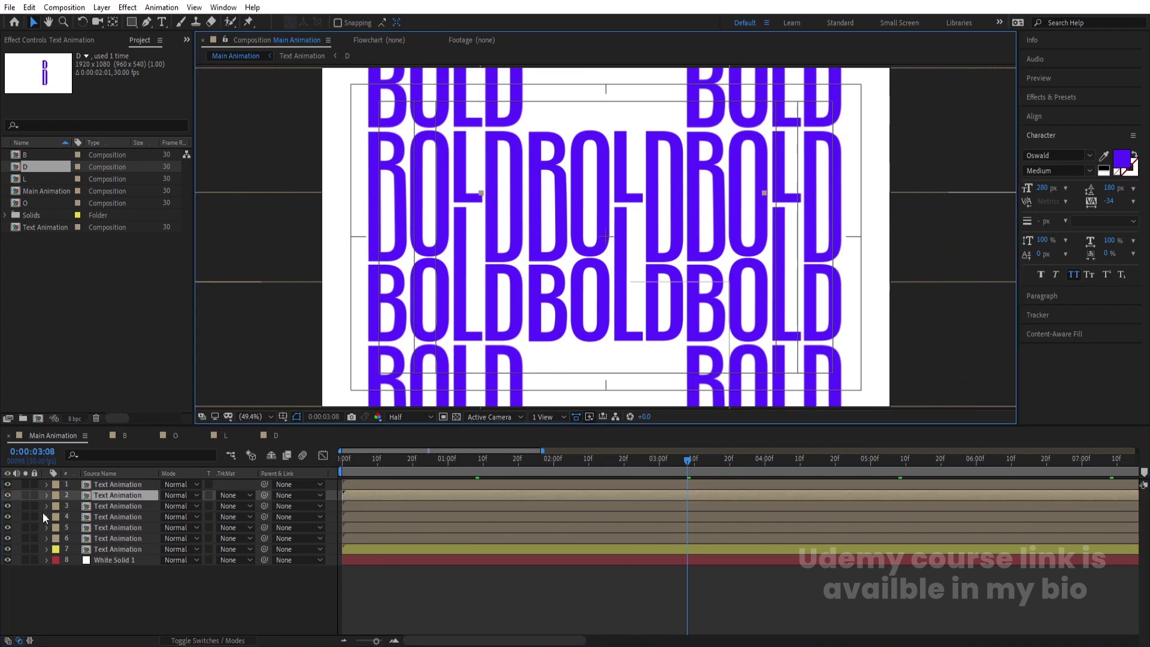
left_click(8, 495)
left_click(8, 495)
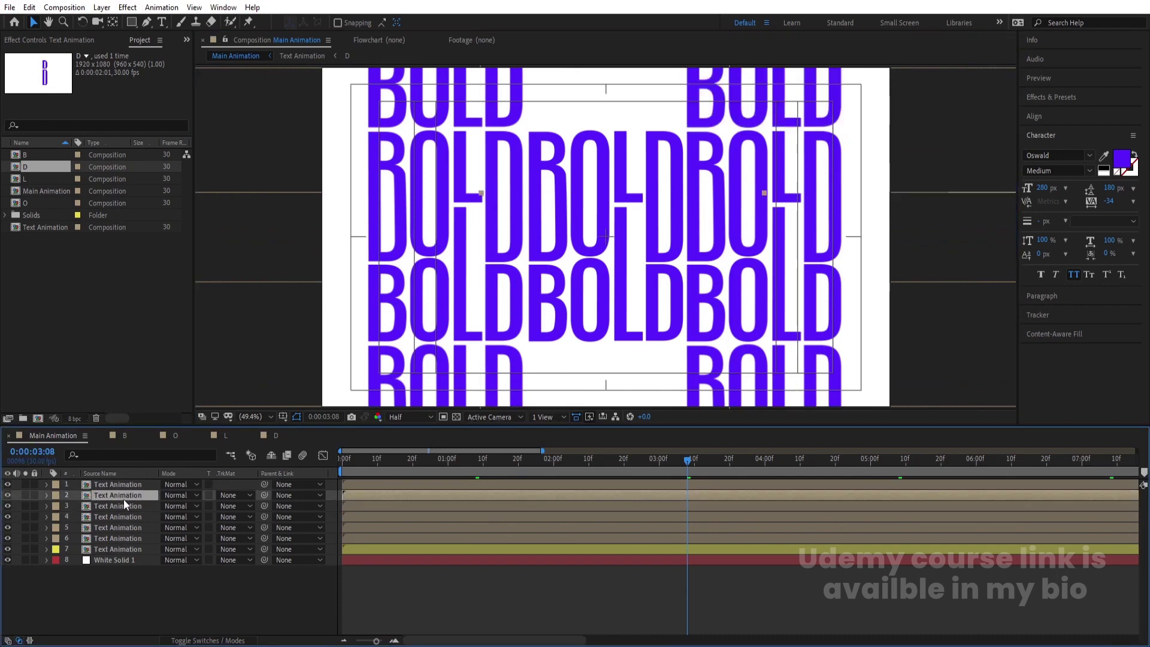
key("ctrl+d")
left_click_drag(720, 102, 578, 384)
- Make another BOLD copy and adjust which BOLD layers are selected
key("ctrl+d")
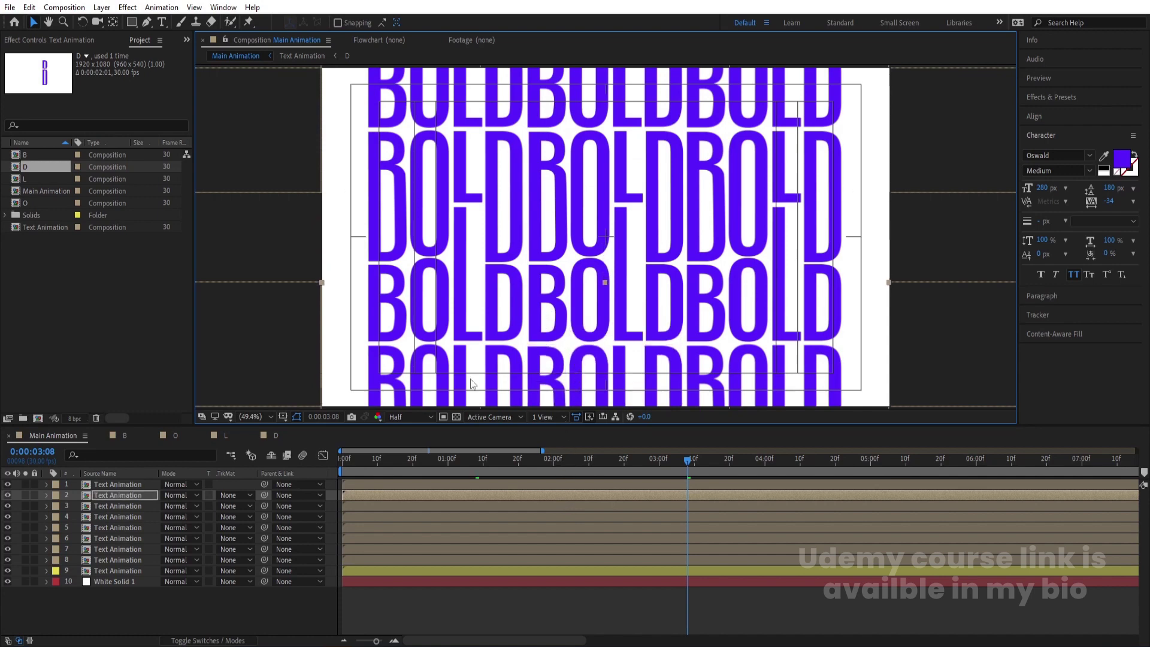
left_click(421, 210, "shift")
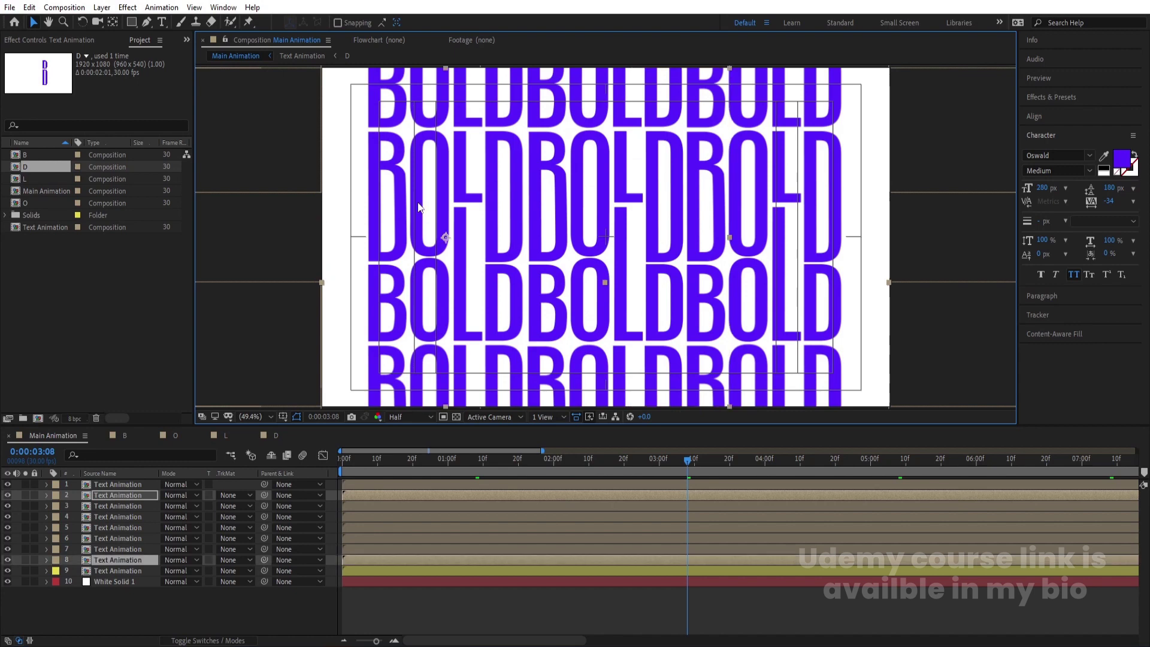
left_click(416, 91, "shift")
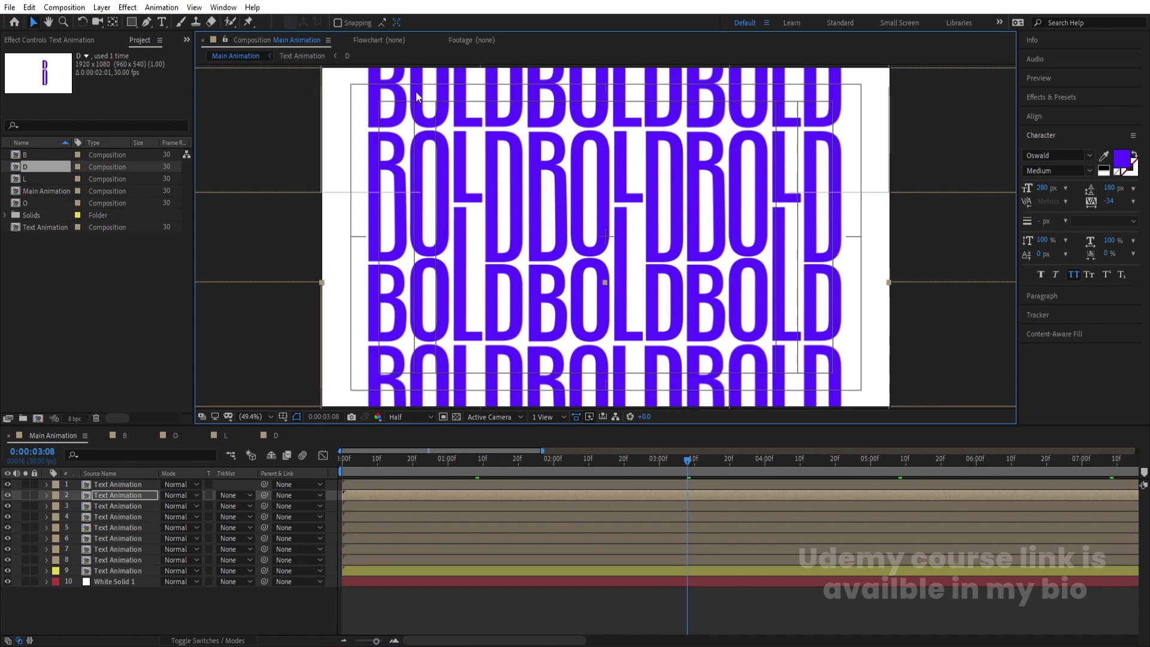
left_click(372, 112)
left_click(373, 251, "shift")
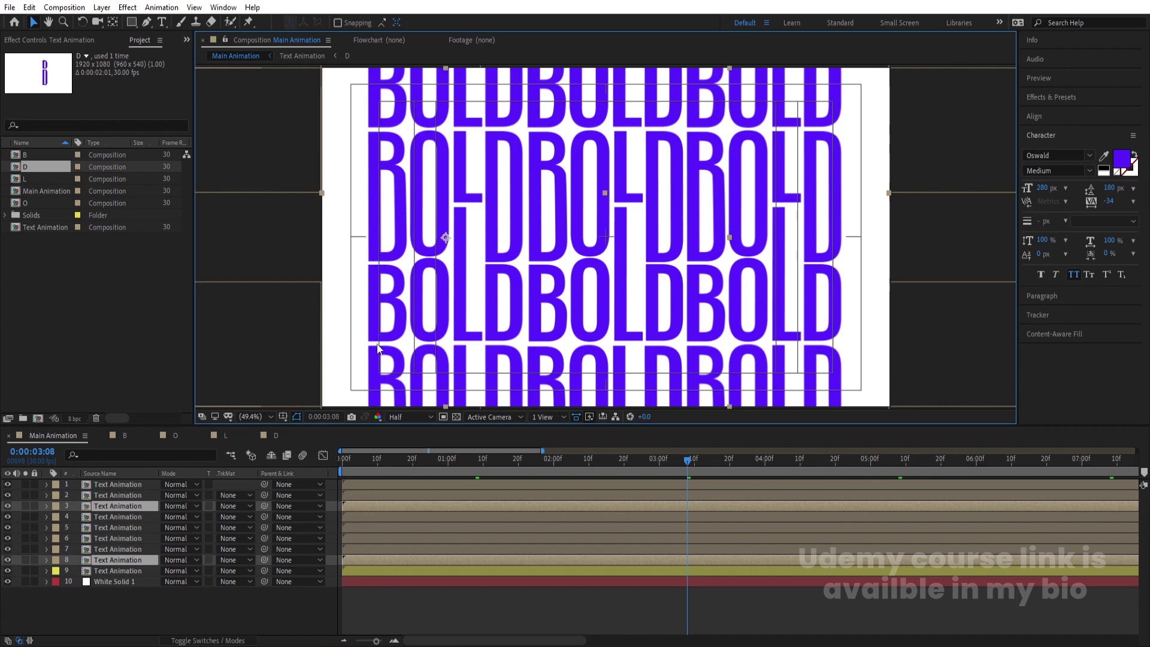
left_click(378, 366, "shift")
- Duplicate the three left-edge BOLD layers and shift the copies left to extend the grid
scroll(374, 362, "down", 4)
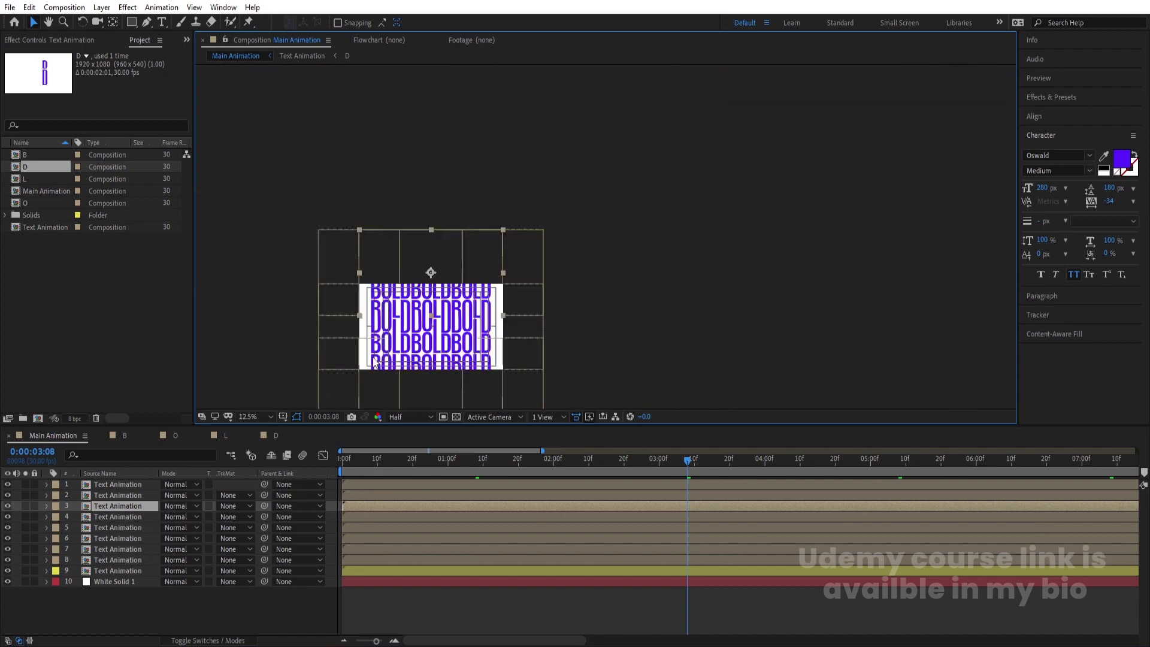
scroll(333, 314, "up", 2)
scroll(308, 300, "down", 2)
left_click(264, 259)
left_click(327, 254)
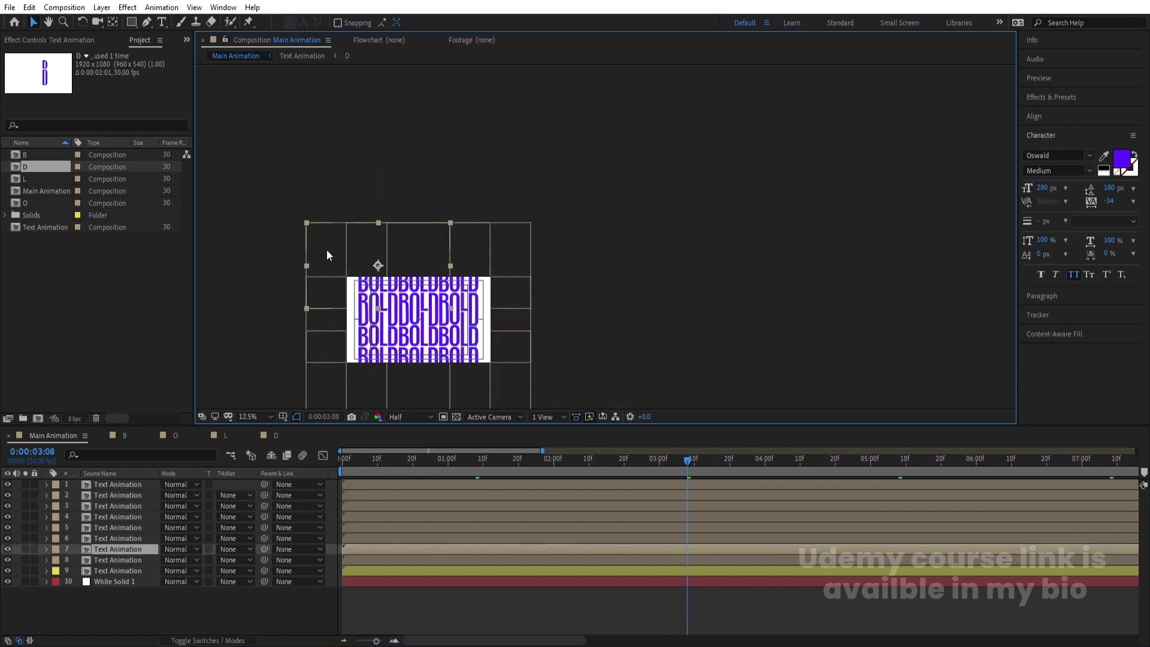
left_click(321, 322, "shift")
left_click(323, 316, "shift")
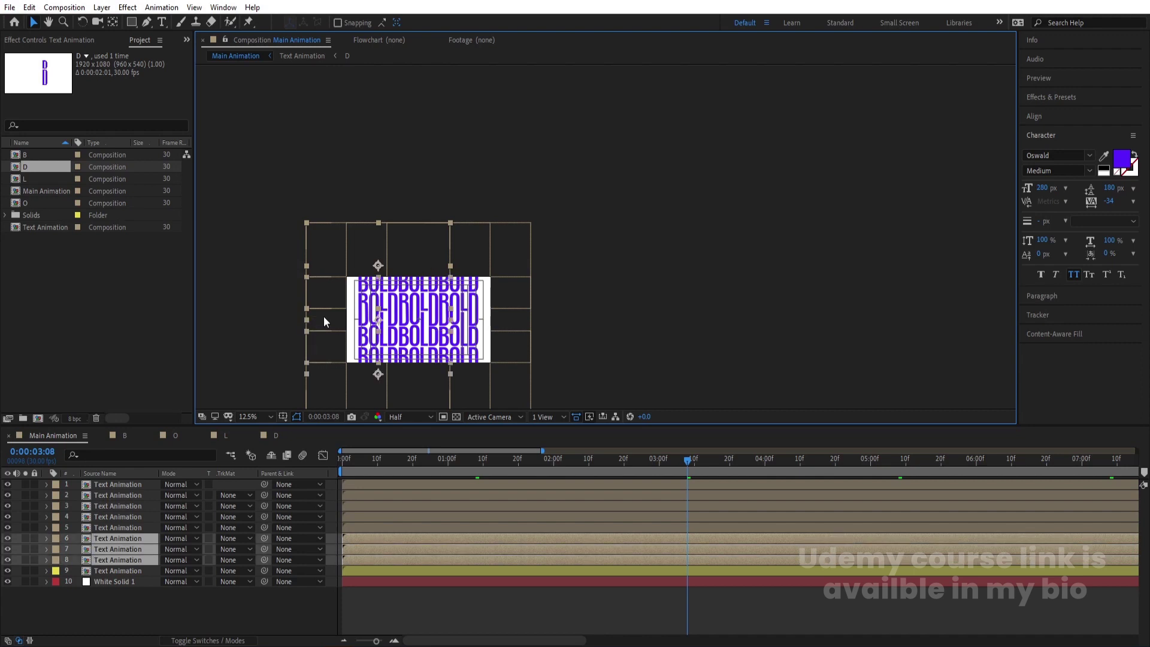
left_click_drag(7, 538, 7, 559)
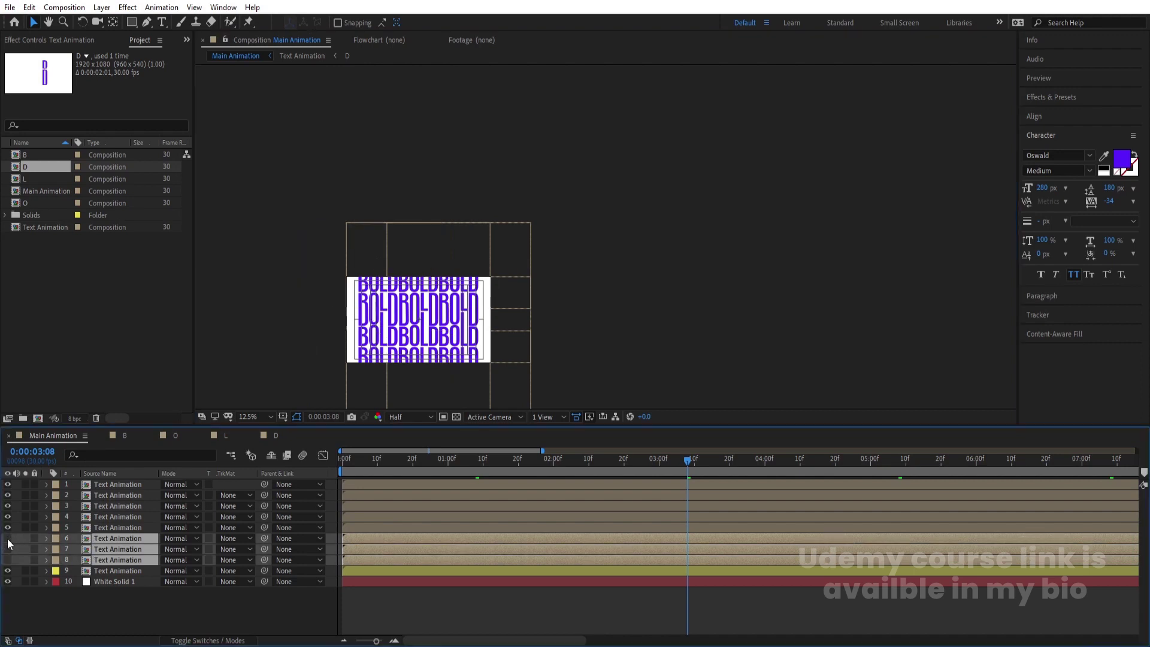
key("ctrl+z")
scroll(368, 307, "up", 1)
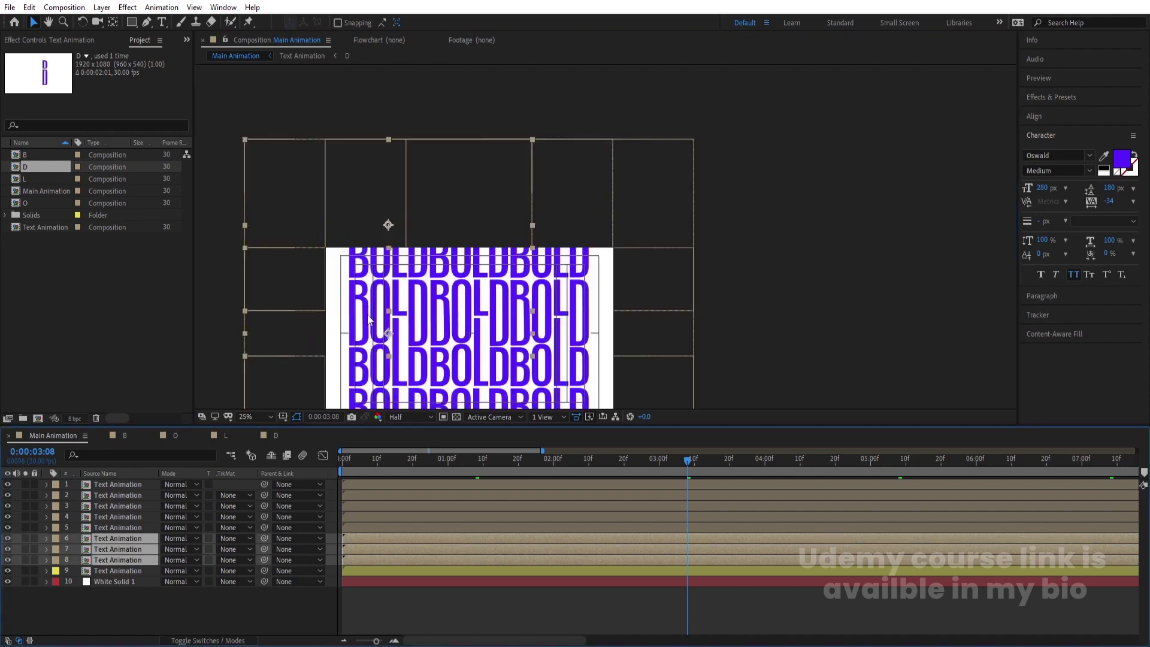
key("ctrl+d")
left_click_drag(368, 314, 288, 312)
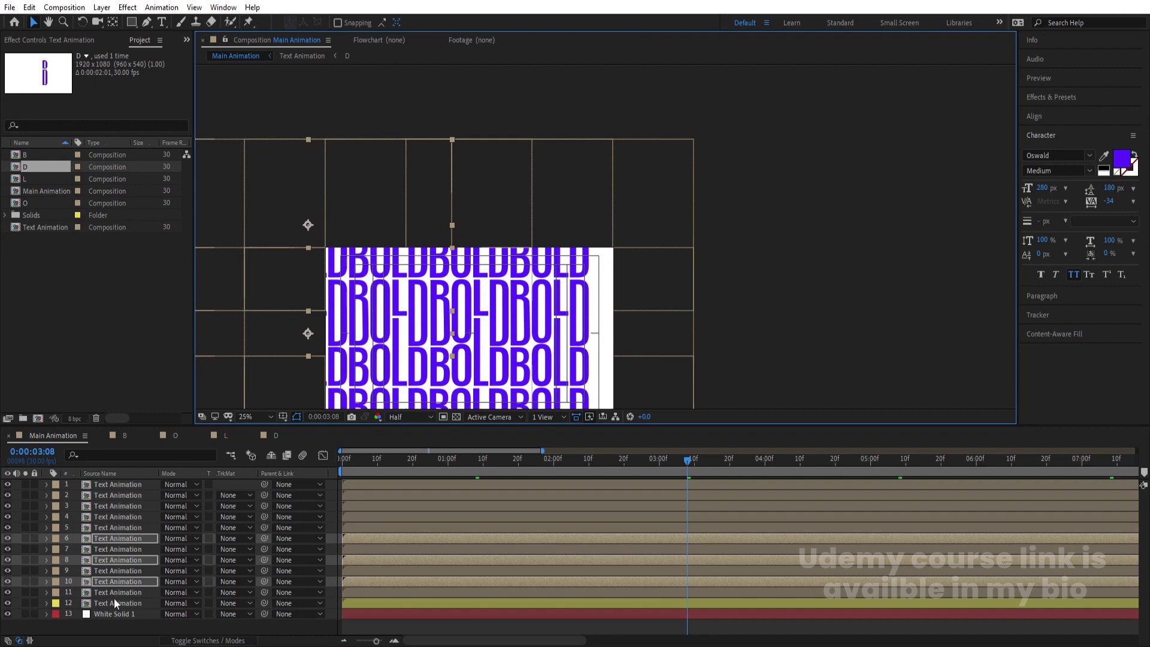
left_click(117, 631)
- Duplicate the three right-edge BOLD layers and shift the copies right to extend the grid
scroll(660, 249, "down", 2)
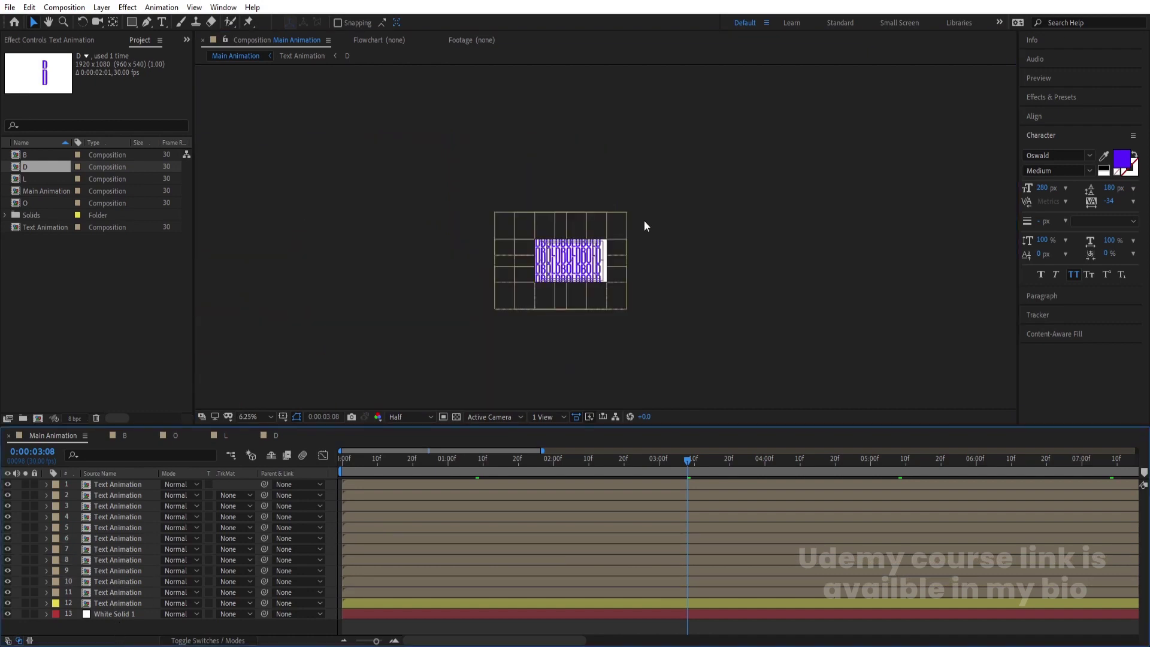
left_click(618, 227)
scroll(620, 231, "up", 1)
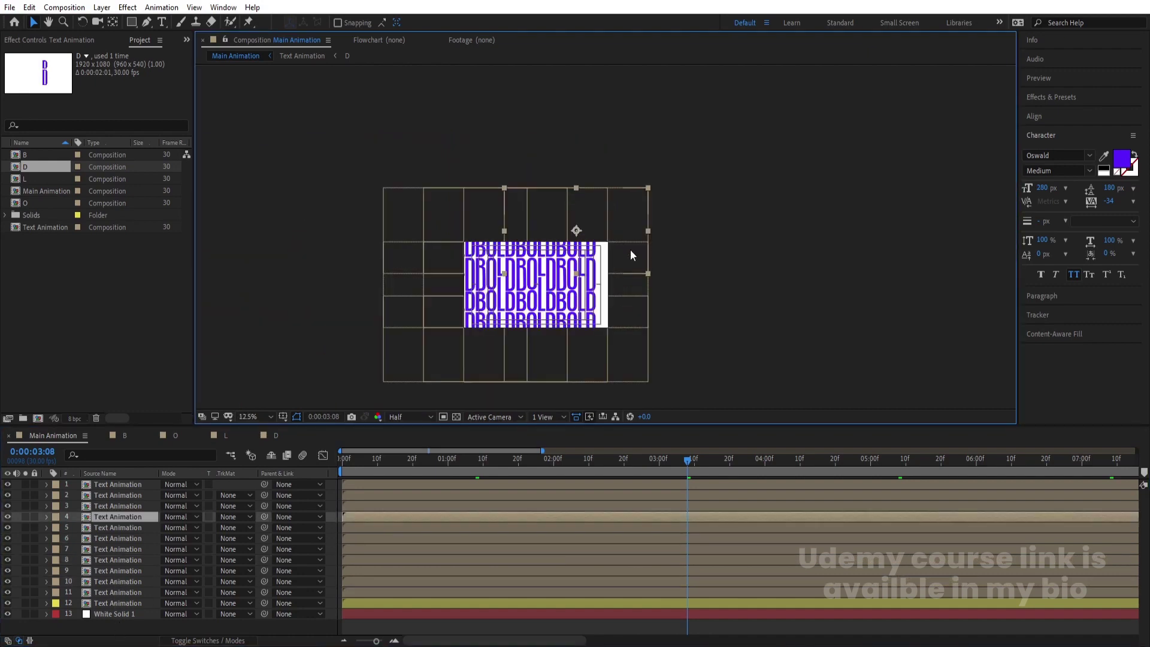
left_click(640, 303, "shift")
left_click(636, 360, "shift")
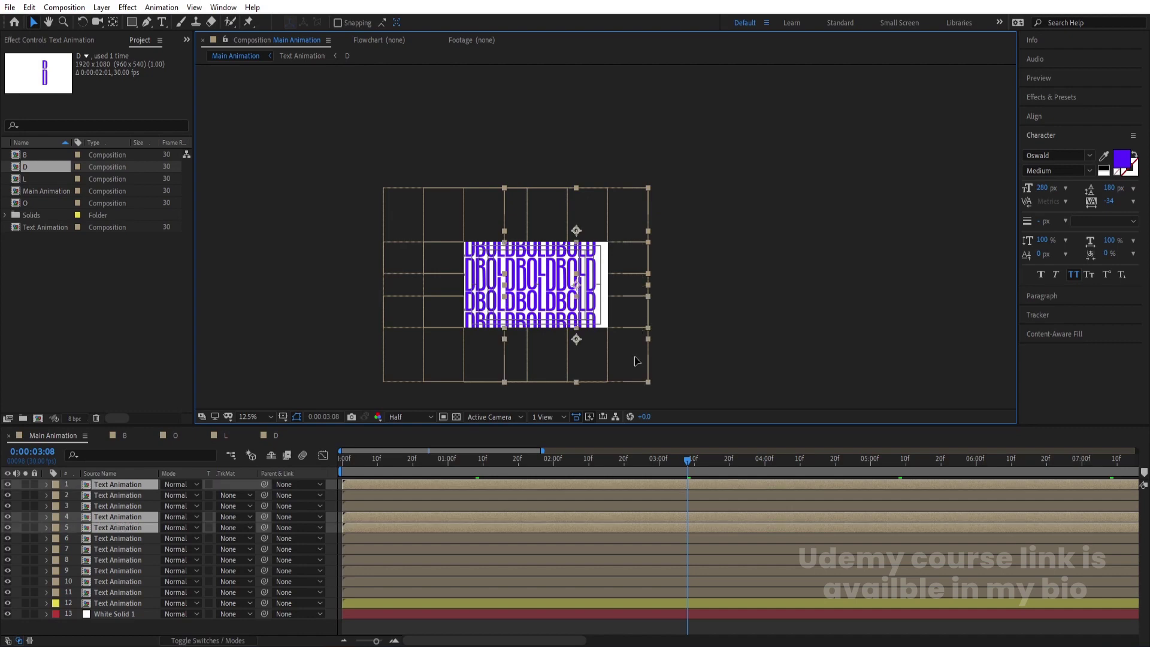
key("ctrl+d")
scroll(594, 236, "up", 1)
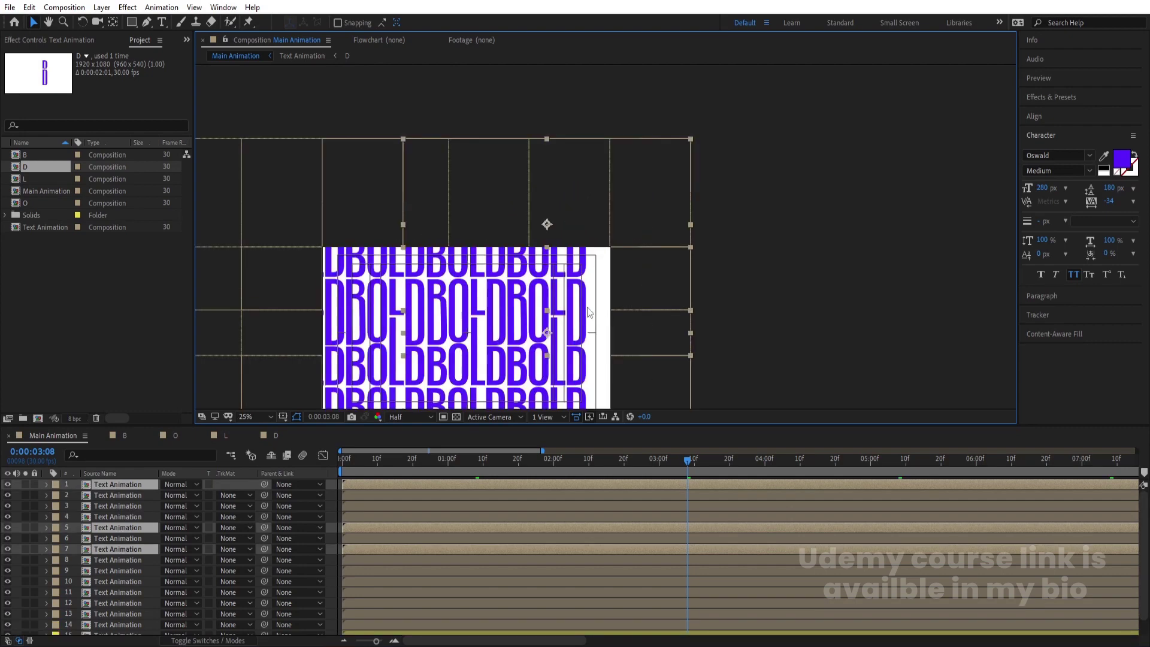
left_click_drag(641, 284, 684, 288)
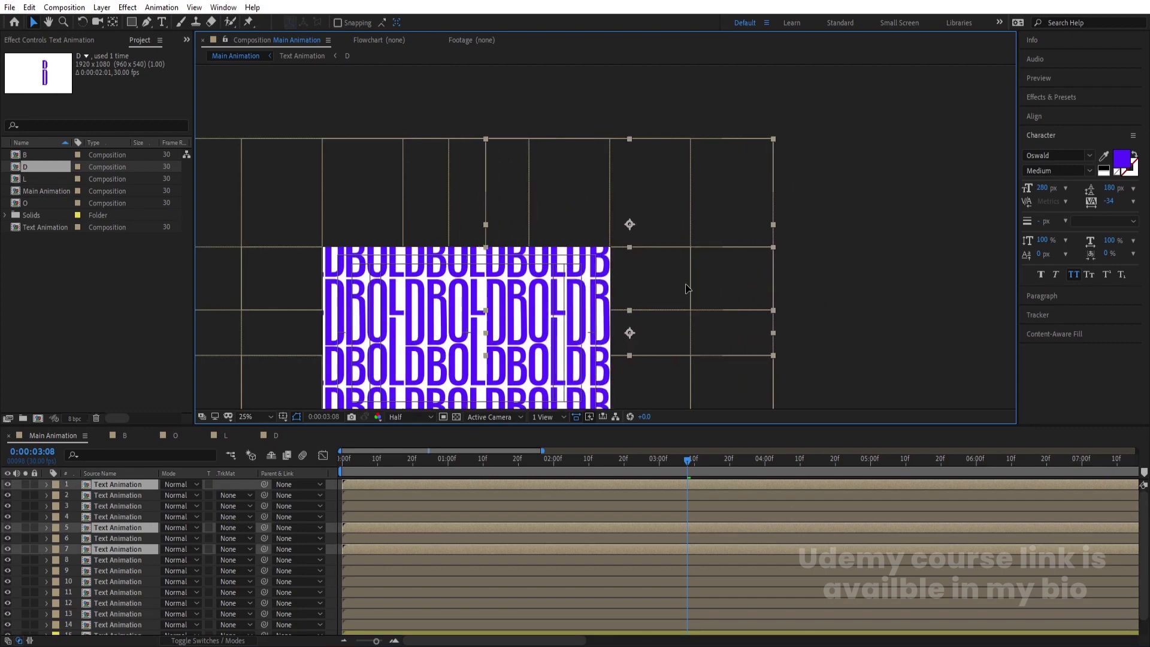
- Fit the whole composition in the viewer and return to the start
left_click(269, 417)
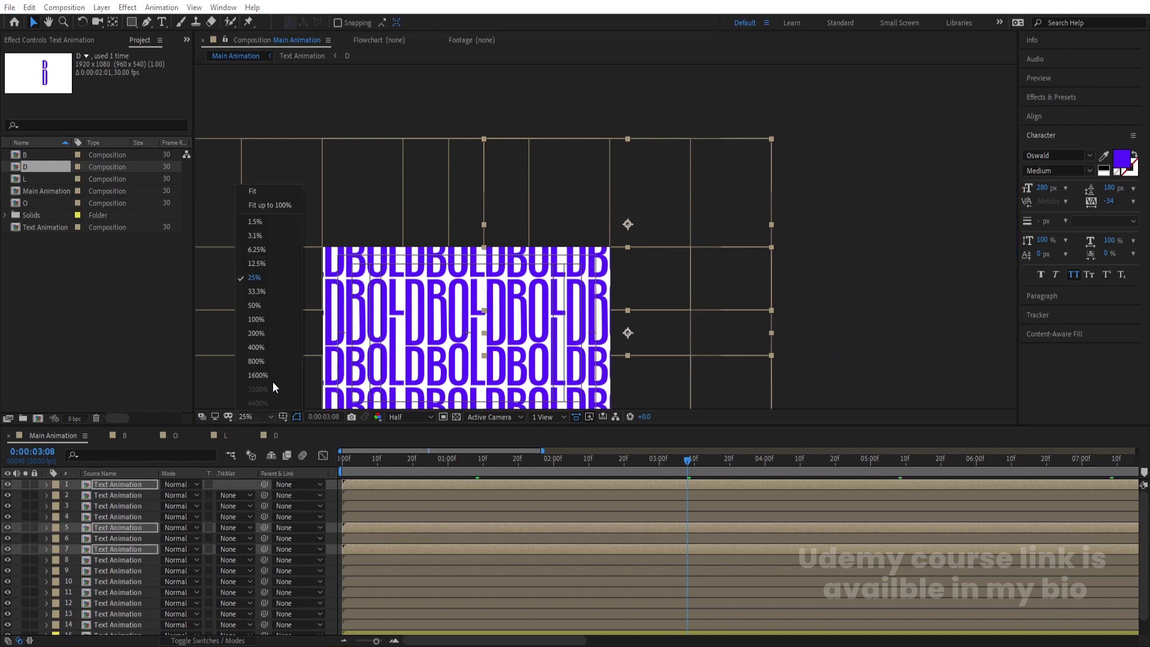
left_click(252, 191)
left_click_drag(401, 461, 285, 461)
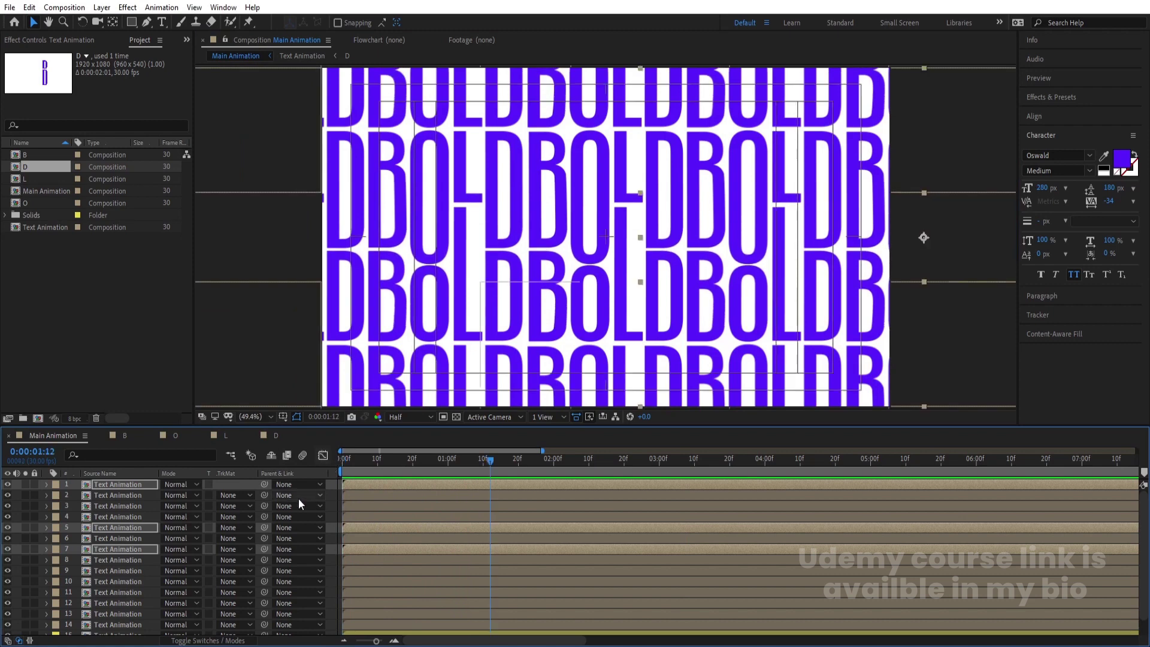
- Select all the Text Animation layers from the bottom one to the top
scroll(162, 515, "down", 1)
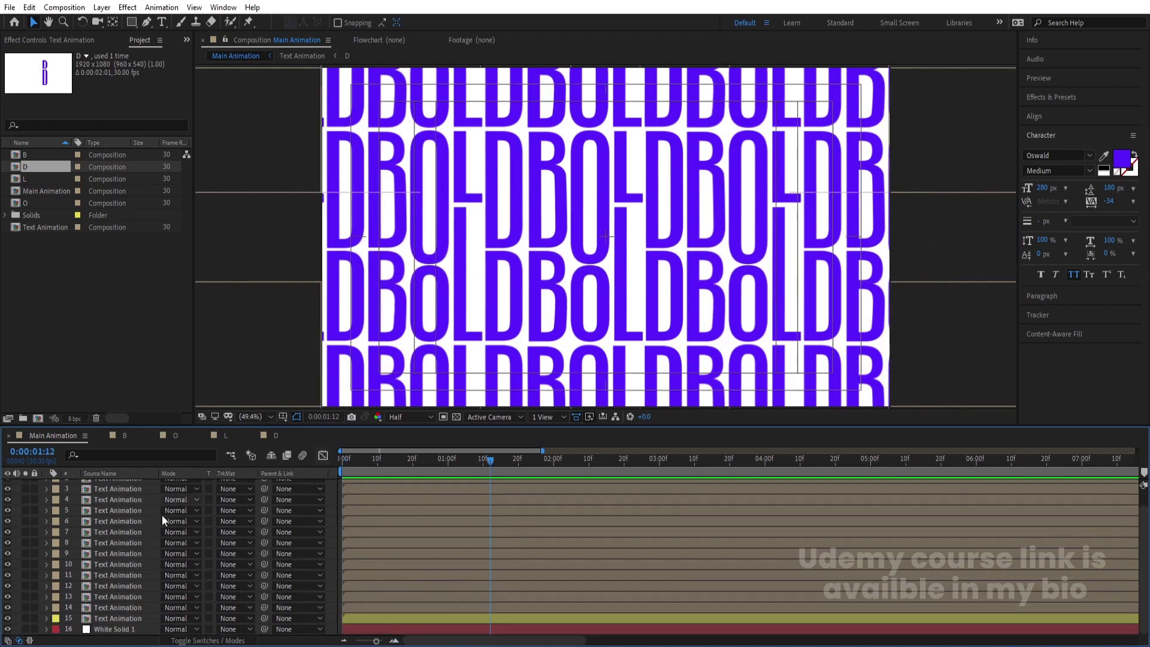
left_click(105, 604)
scroll(105, 604, "up", 1)
left_click(104, 488, "shift")
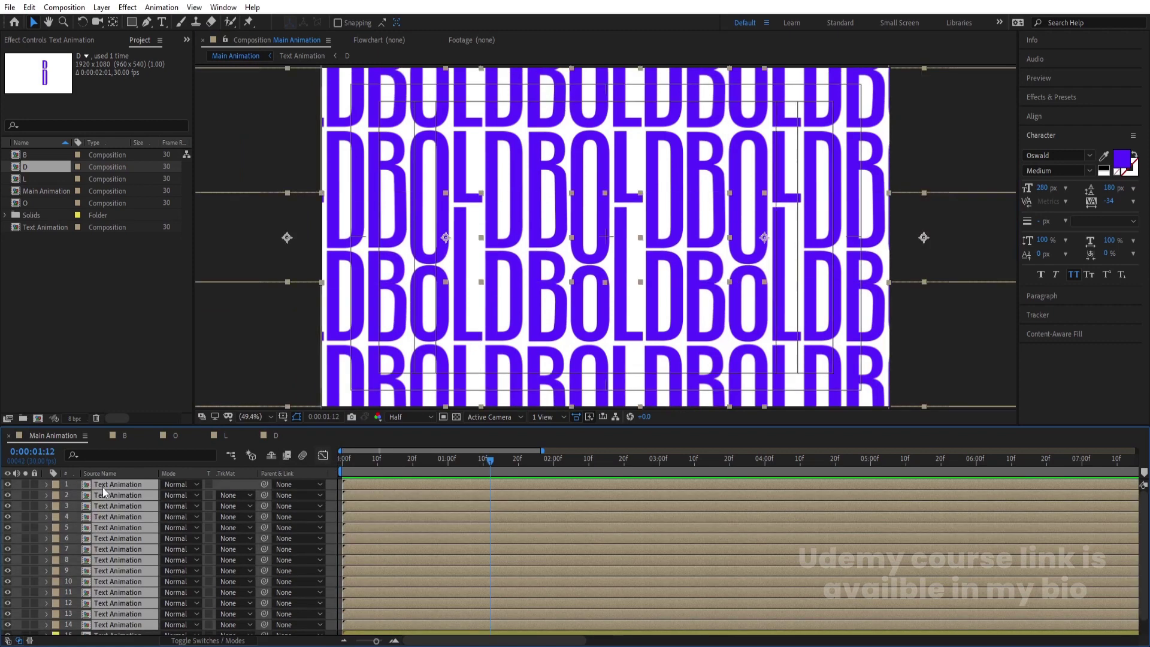
- Lower the selected text layers' opacity to fade them and preview the result
key("t")
left_click_drag(169, 500, 128, 504)
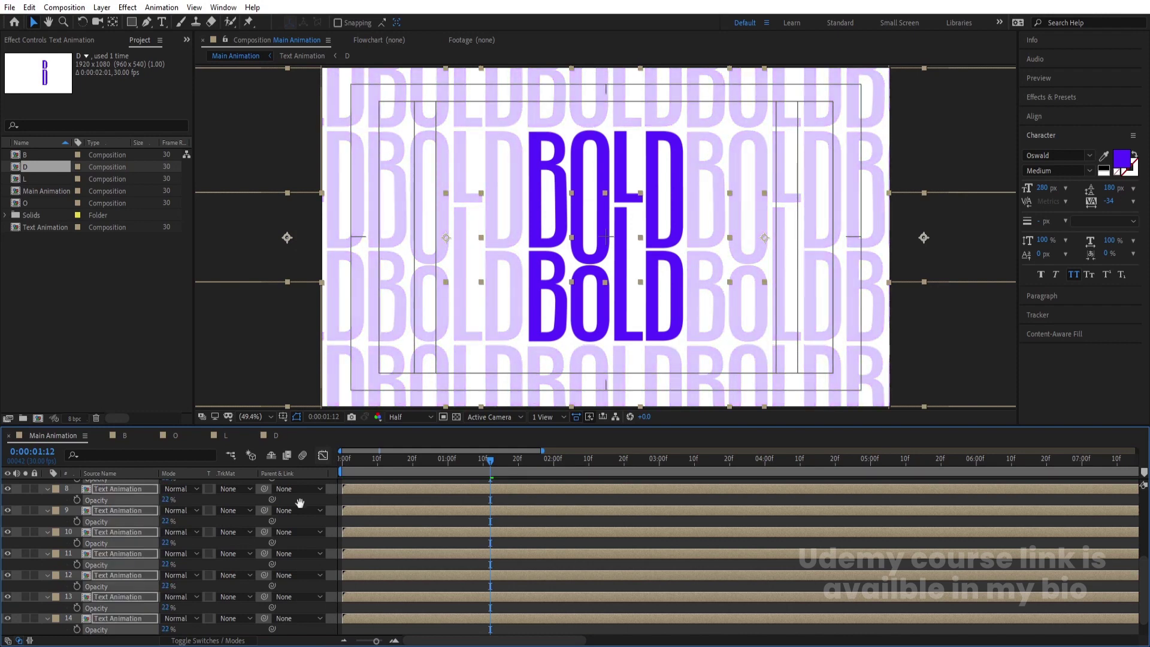
key("space")
key("space")
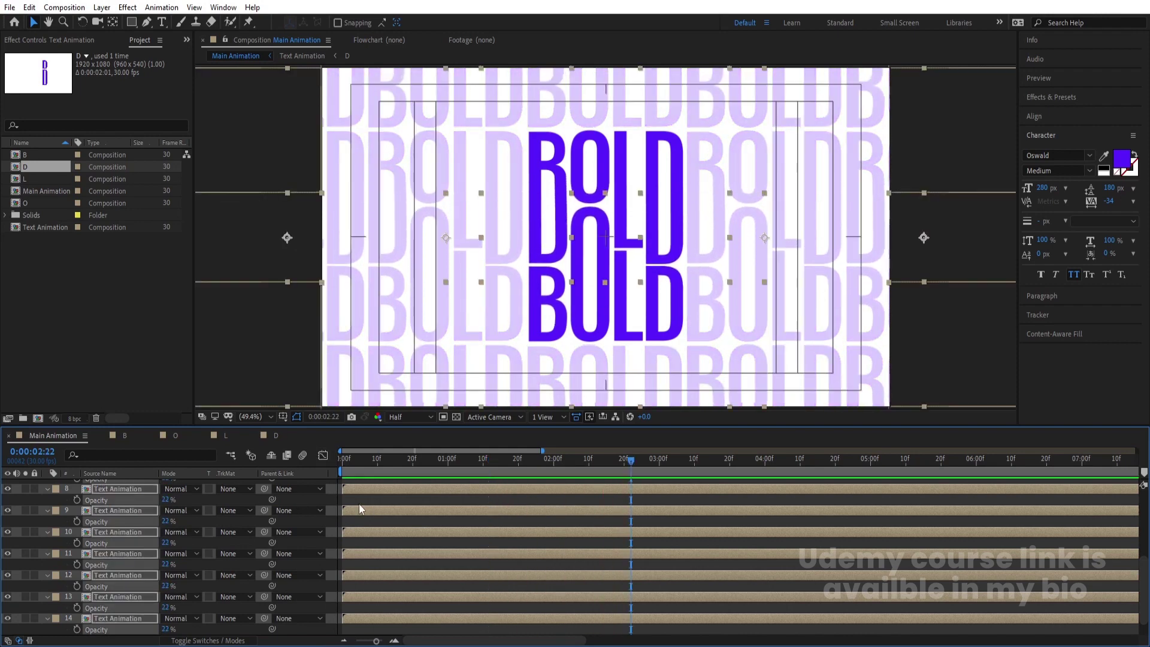
left_click(358, 501)
- Select all layers and trim their out-points to end at frame 5
key("ctrl+a")
key("u")
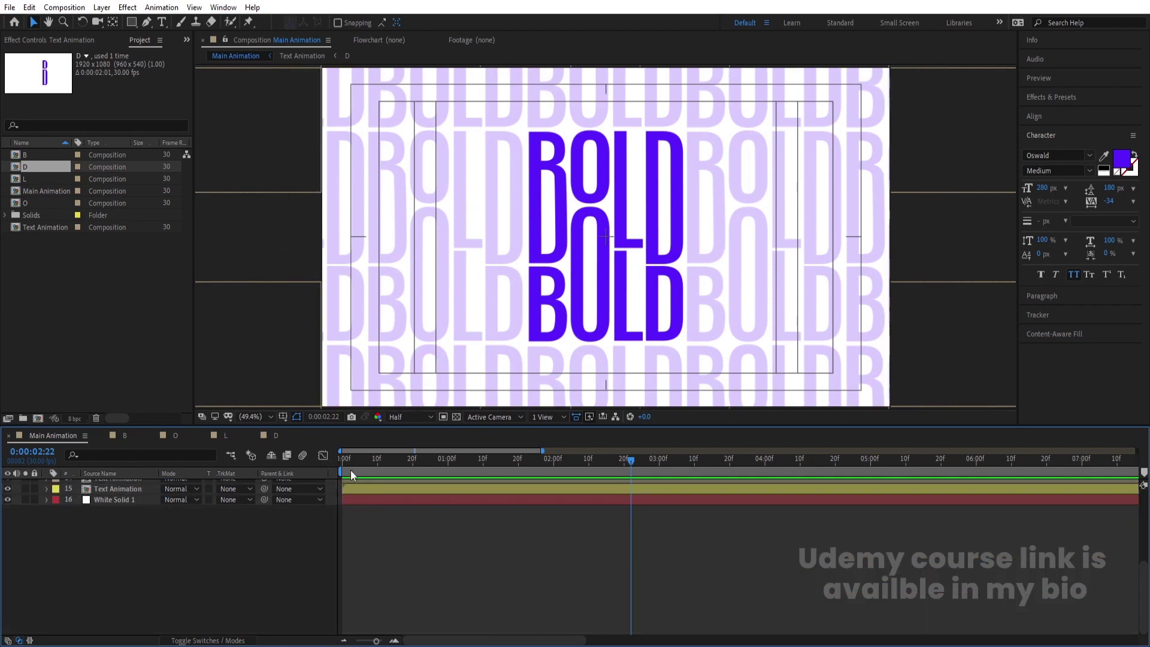
key("Home")
key("F2")
scroll(361, 602, "down", 1)
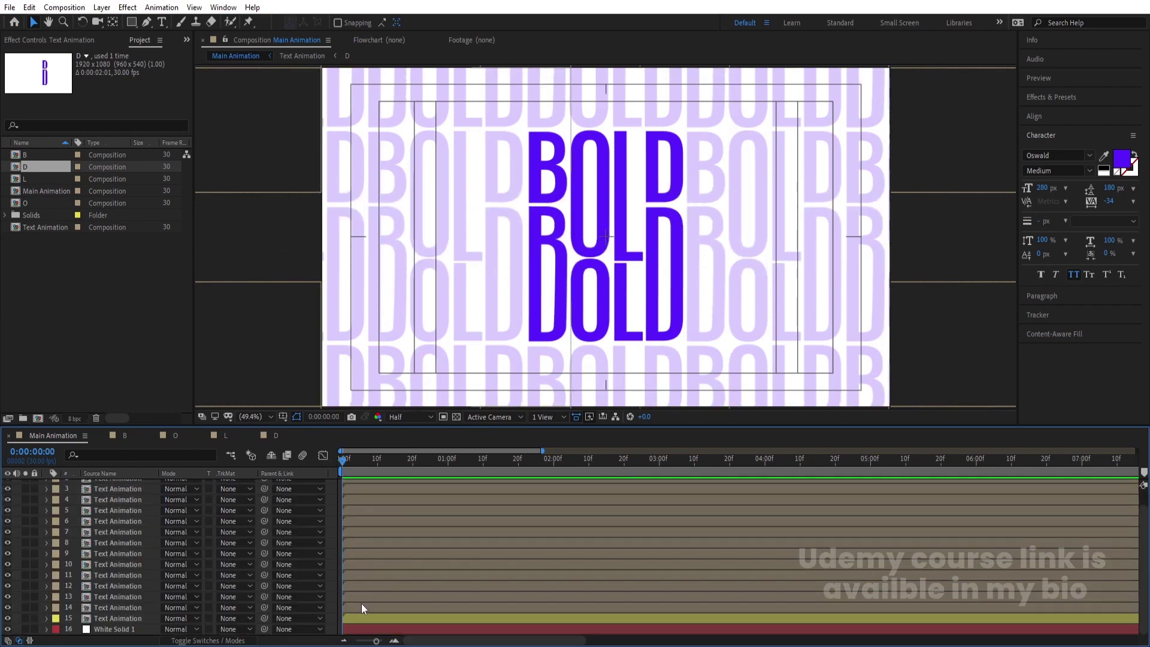
left_click(361, 605)
scroll(362, 536, "up", 1)
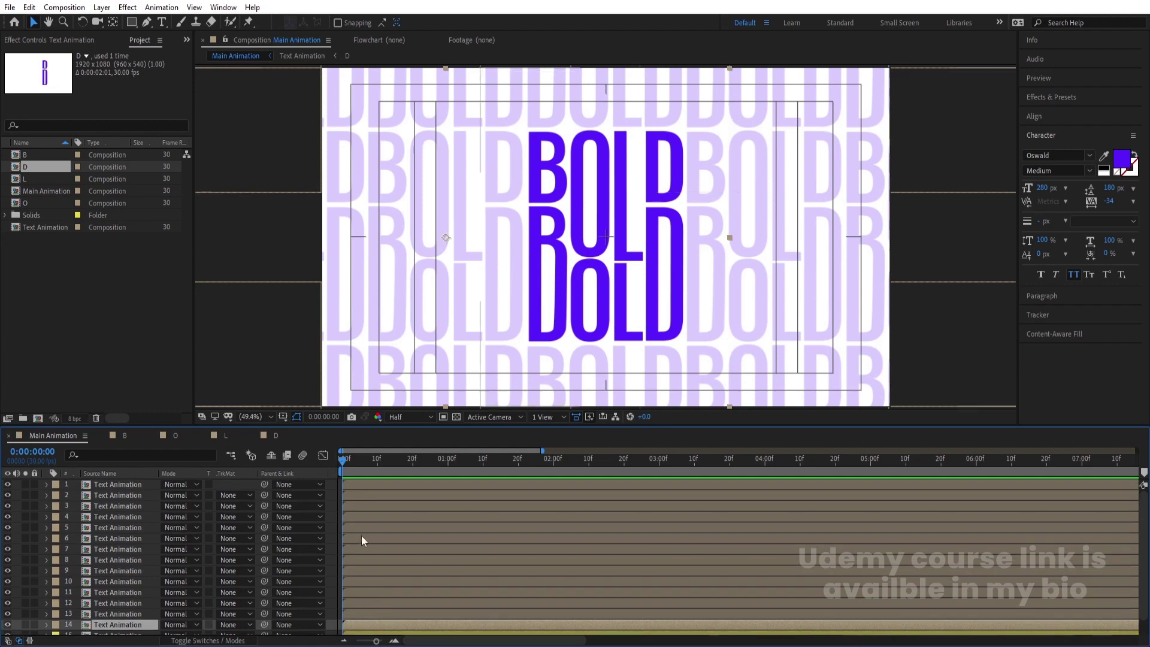
key("ctrl+a")
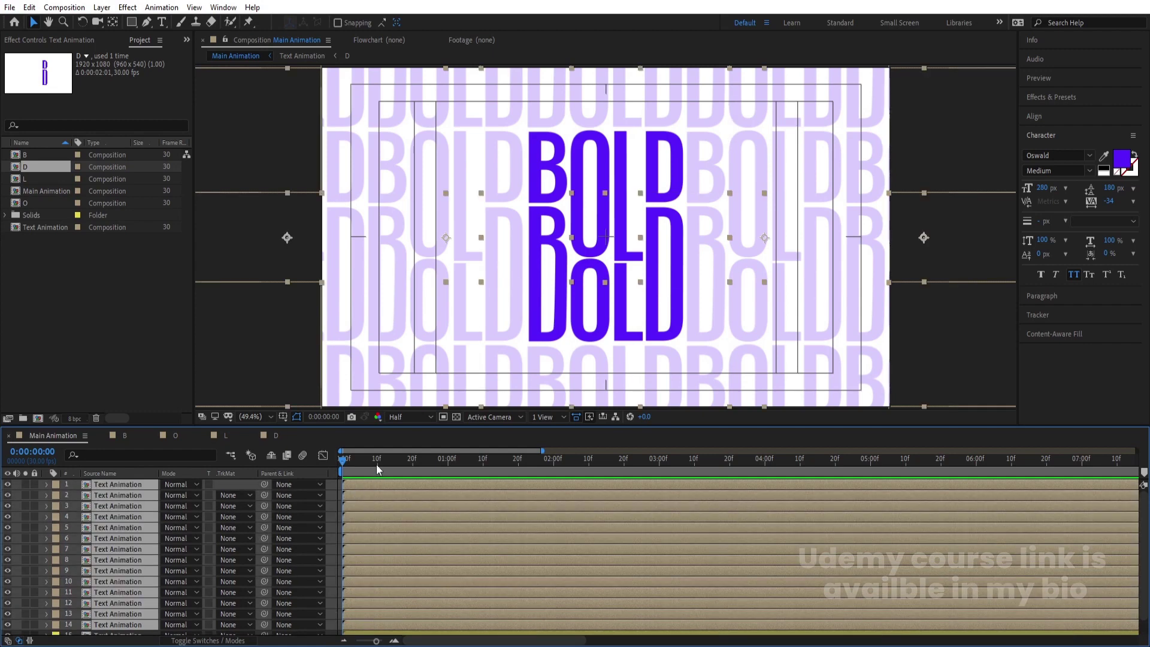
left_click(377, 466)
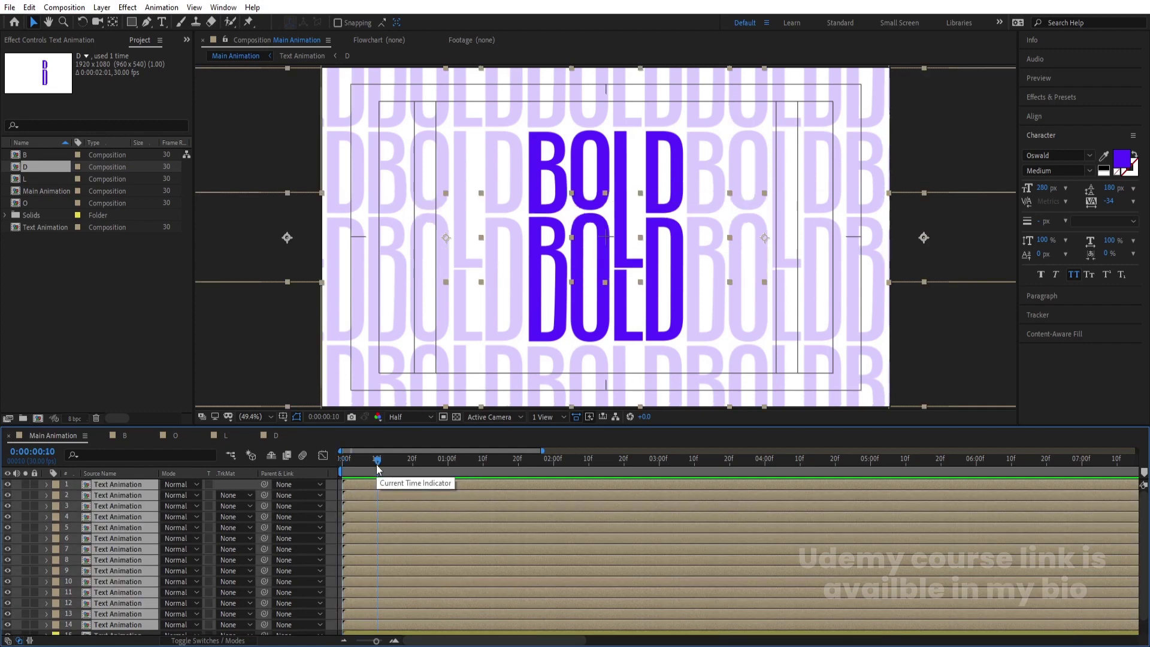
left_click_drag(377, 468, 332, 470)
key("equal")
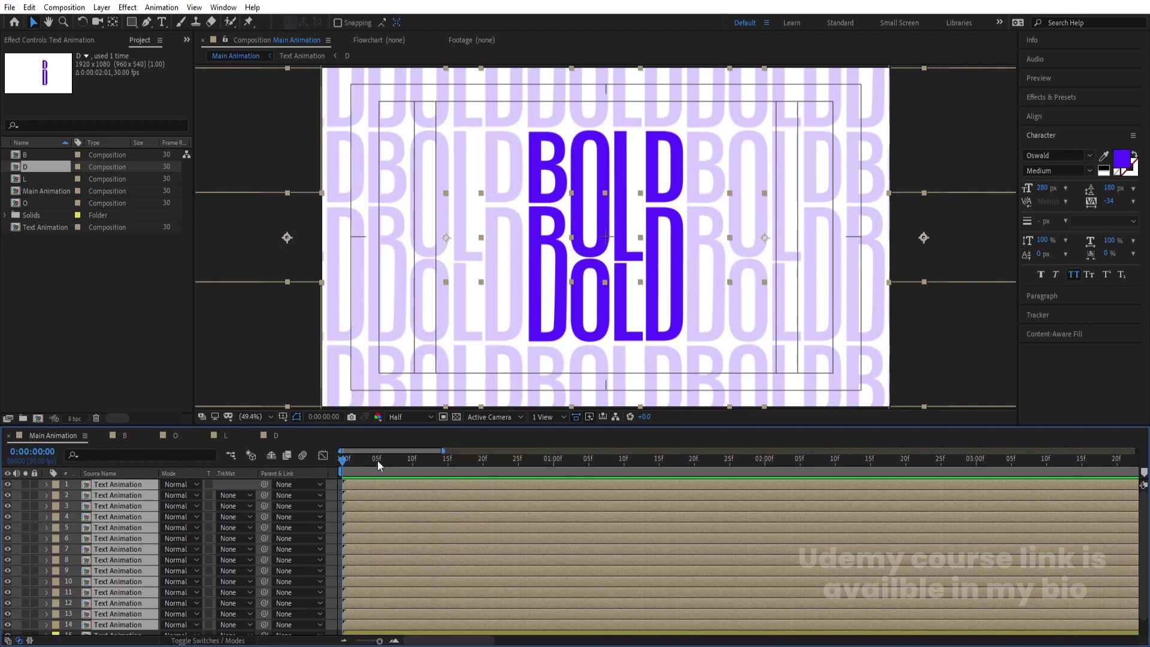
left_click(377, 461)
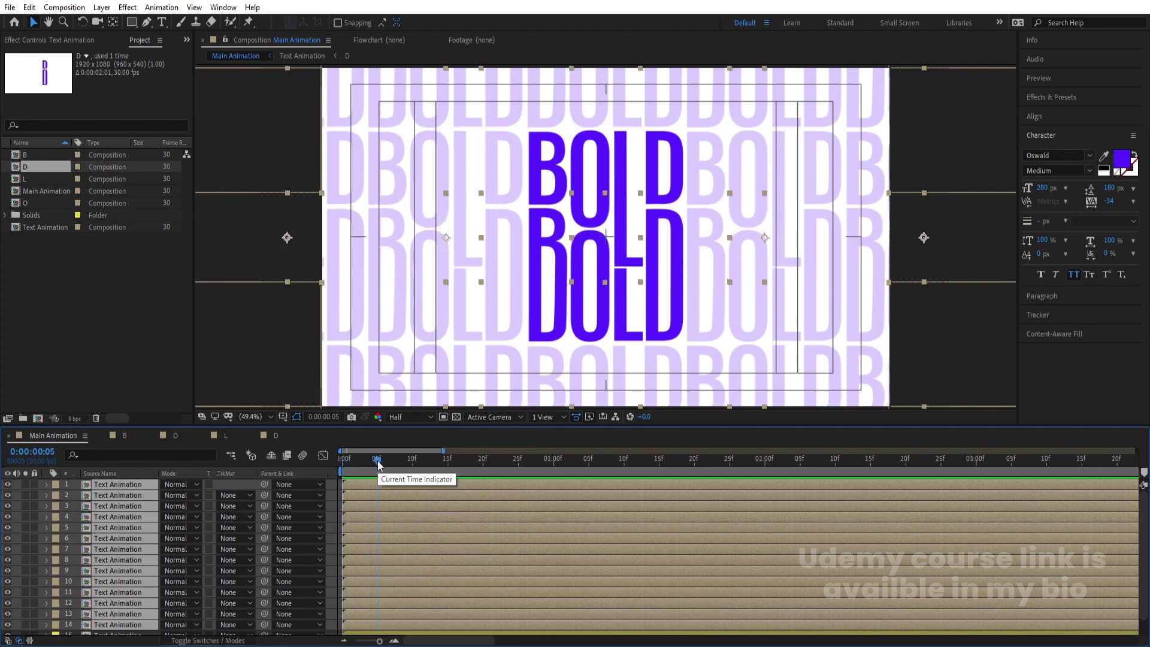
key("alt+bracketright")
- Apply Keyframe Assistant > Sequence Layers to the selected Text Animation layers
right_click(351, 521)
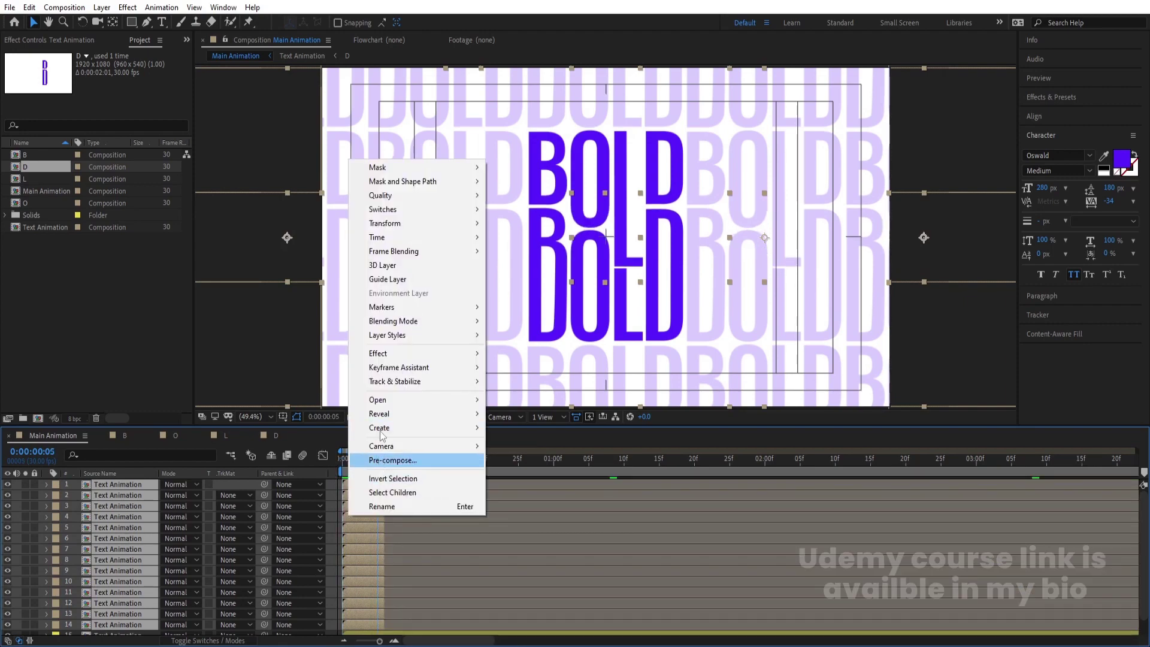
mouse_move(396, 368)
left_click(556, 480)
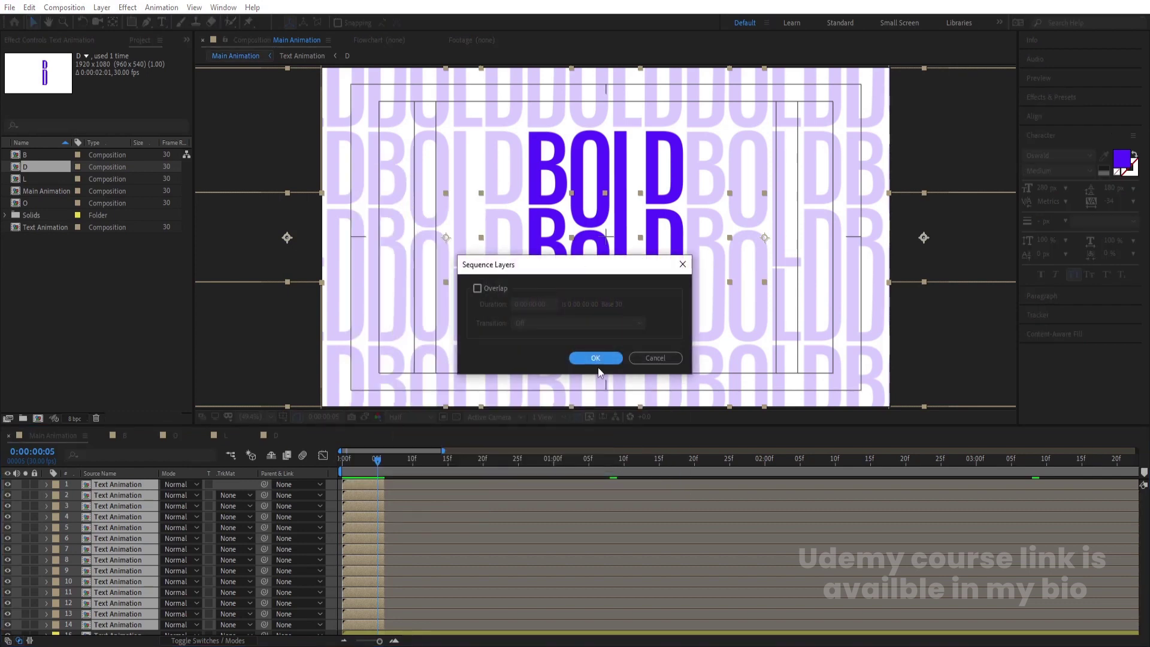
left_click(594, 358)
- Slide the sequenced layers to start at 0s and preview the staggered cascade
key("minus")
key("minus")
key("minus")
key("minus")
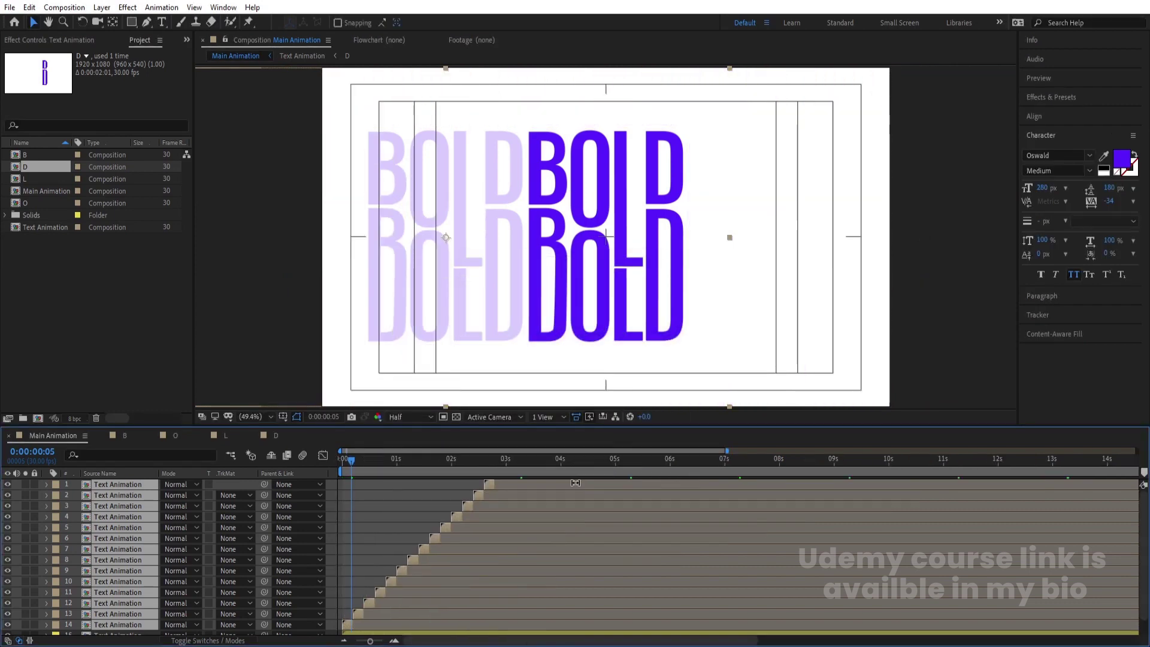
key("ctrl+a")
scroll(1117, 504, "right", 1)
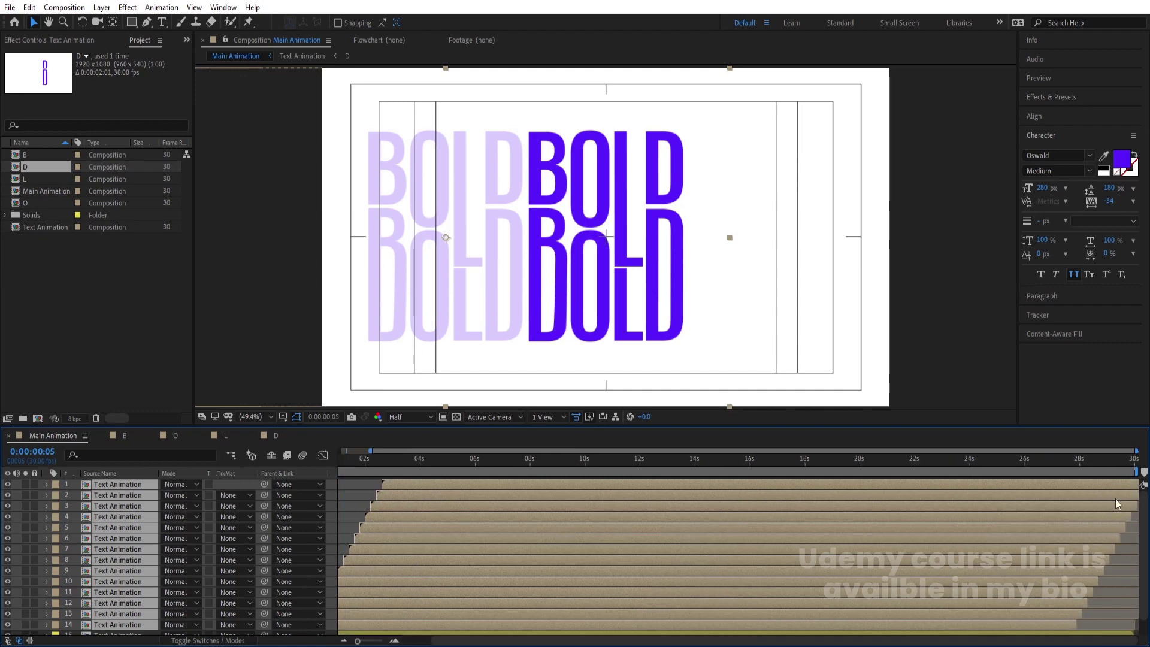
left_click(380, 472)
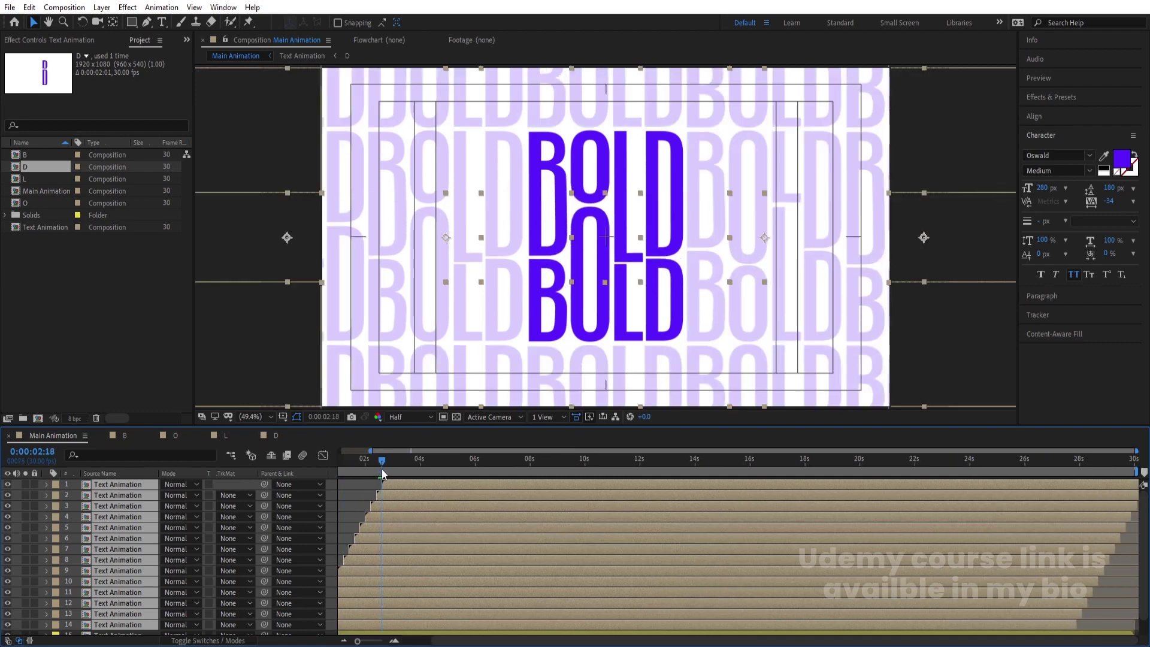
left_click_drag(383, 473, 282, 466)
left_click_drag(444, 484, 372, 492)
key("space")
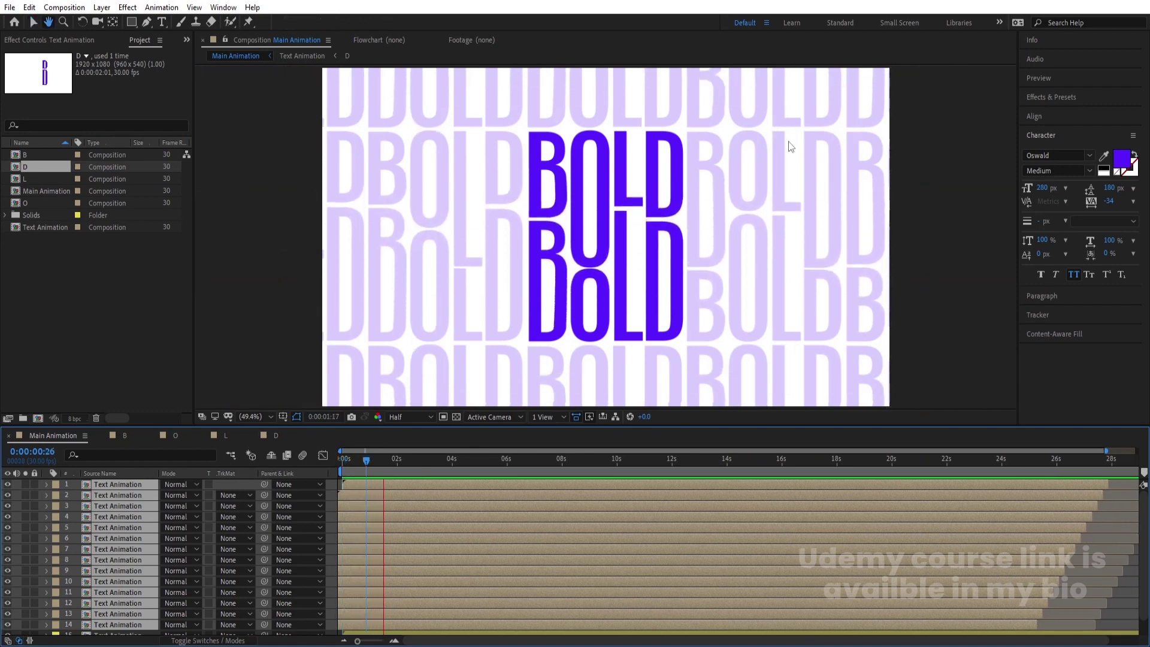
key("space")
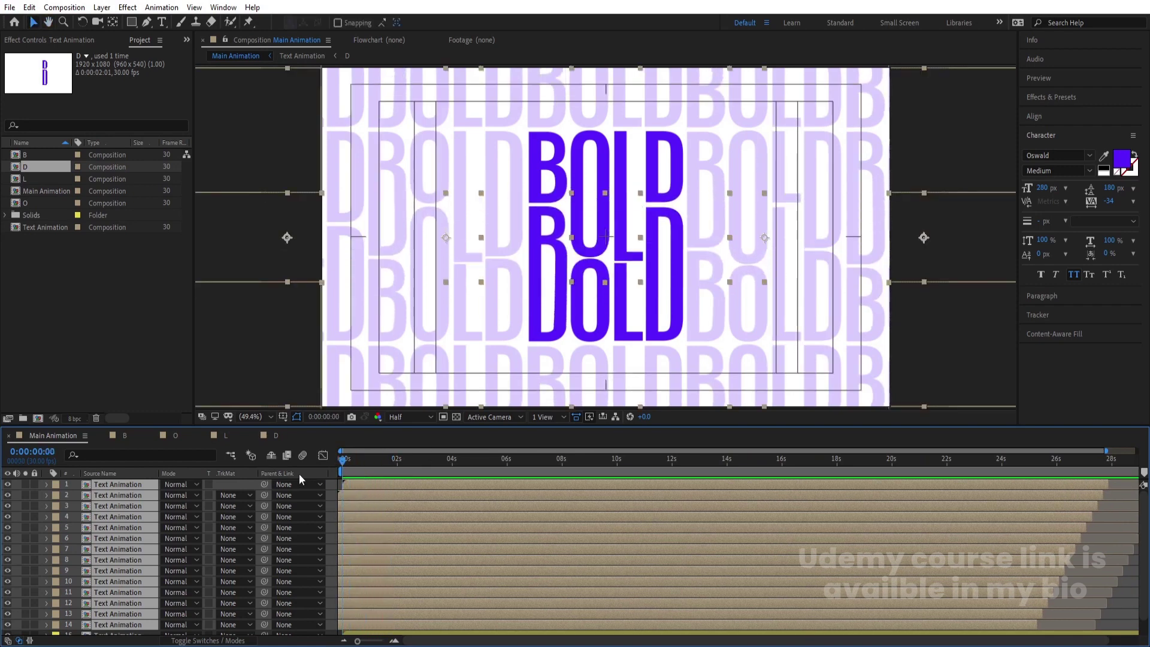
left_click(329, 509)
scroll(347, 589, "down", 1)
- Open the B letter composition and preview its animation
left_click(131, 438)
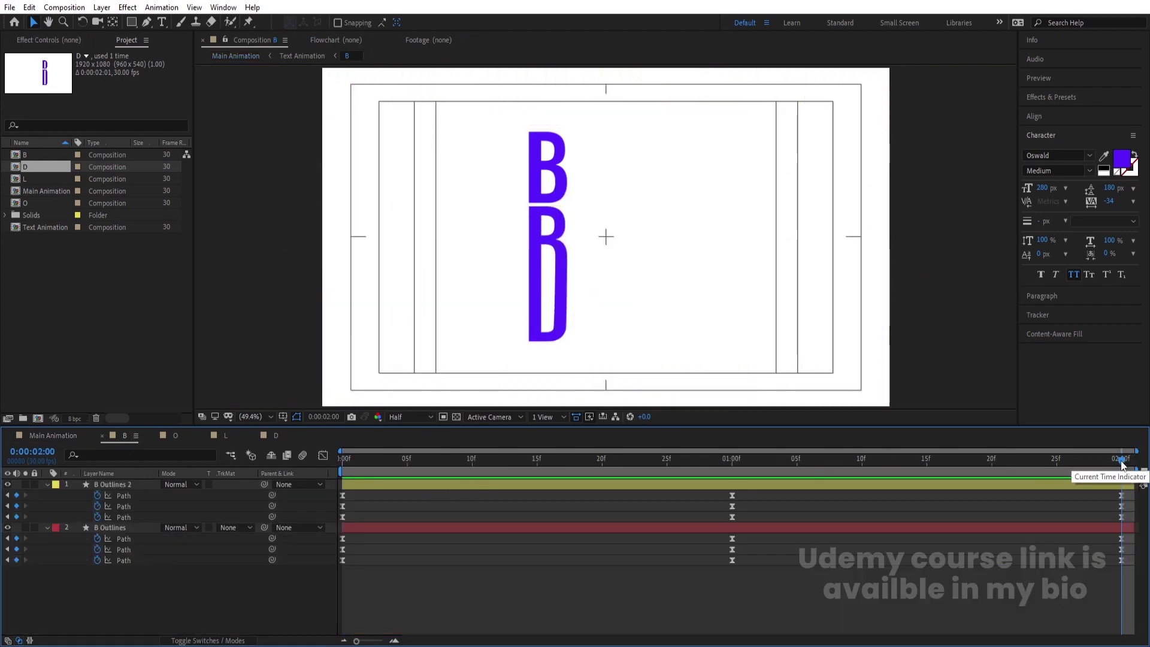
key("space")
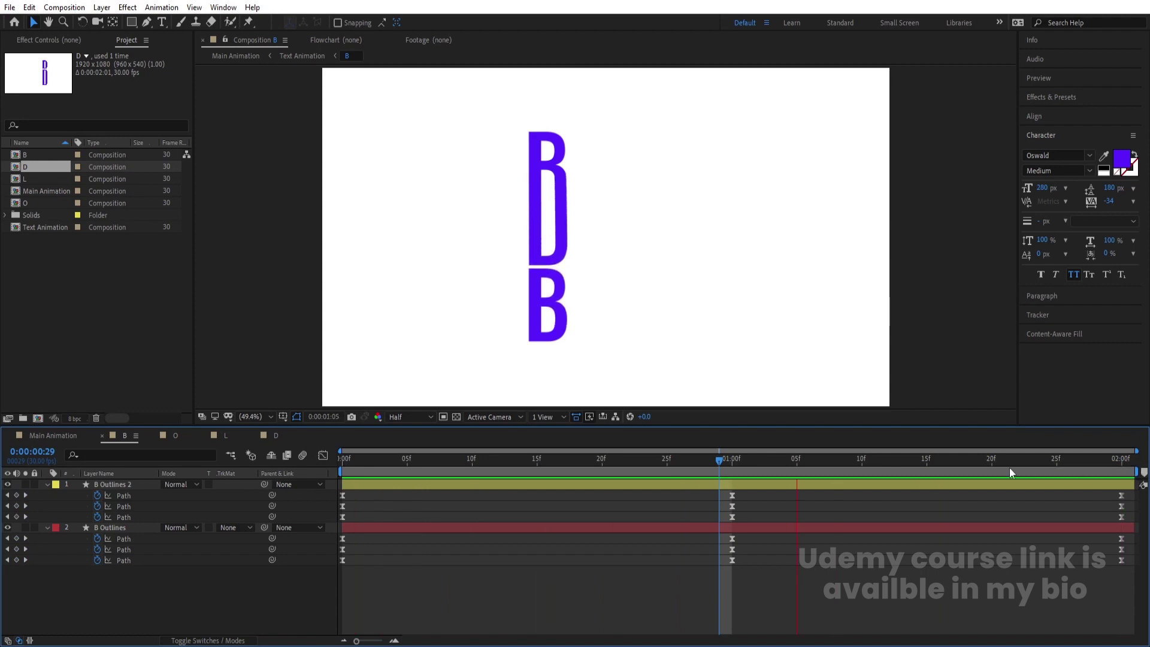
key("space")
- End the Main Animation work area at 0:00:02:00 and preview it
left_click(53, 435)
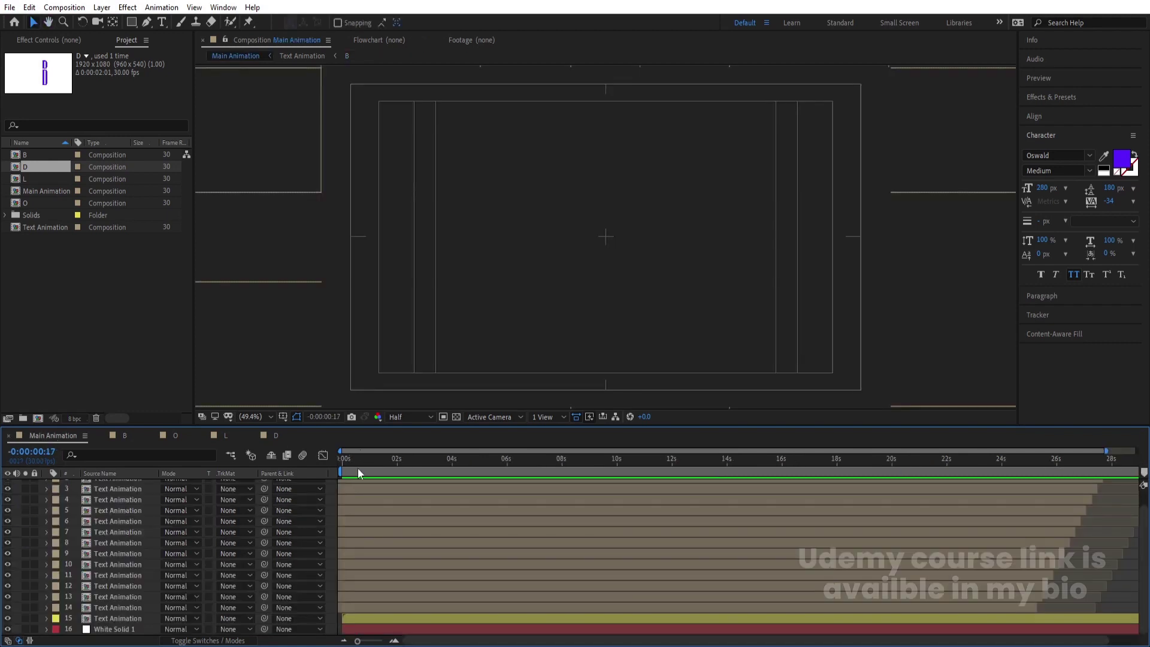
key("Home")
key("equal")
key("equal")
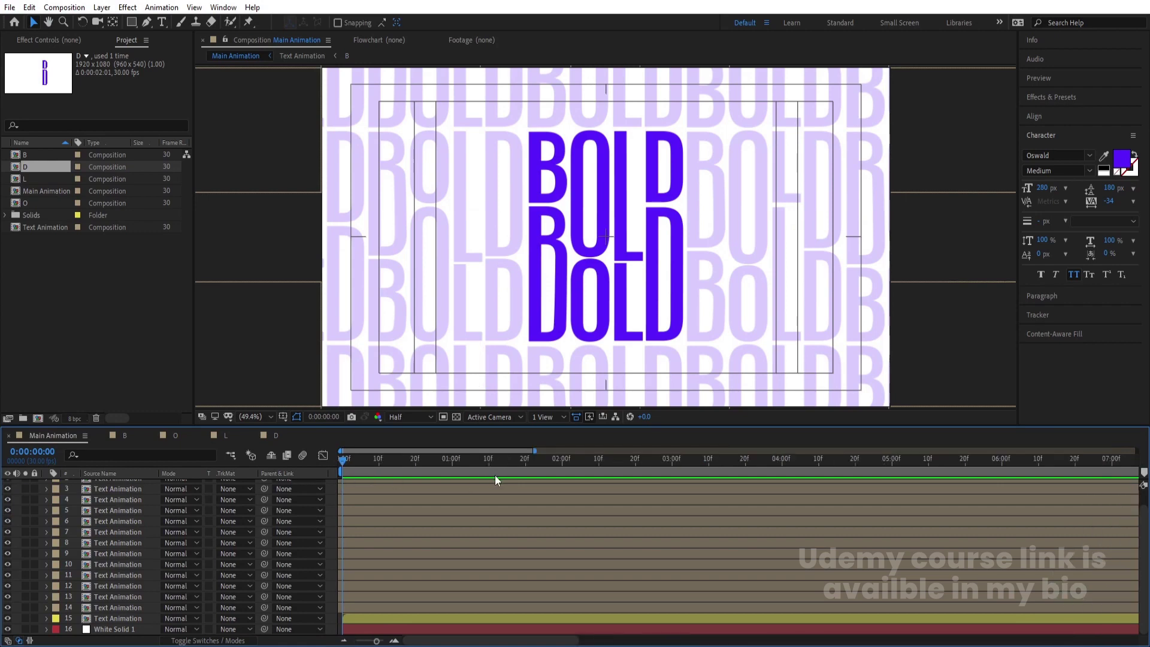
left_click(562, 459)
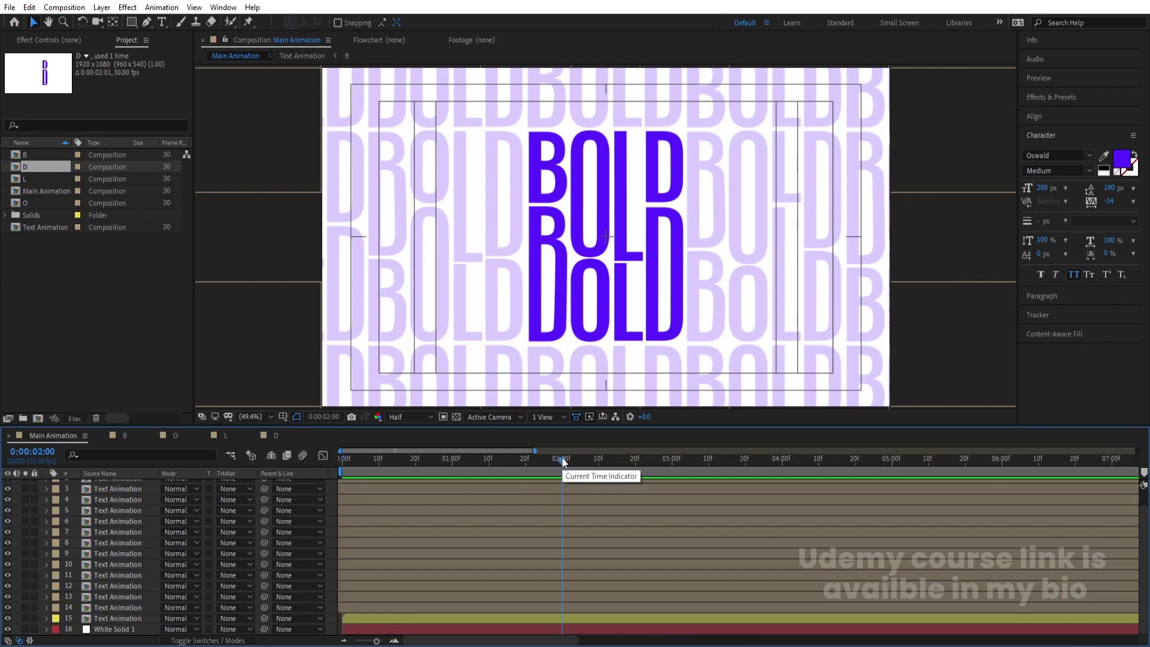
key("n")
key("space")
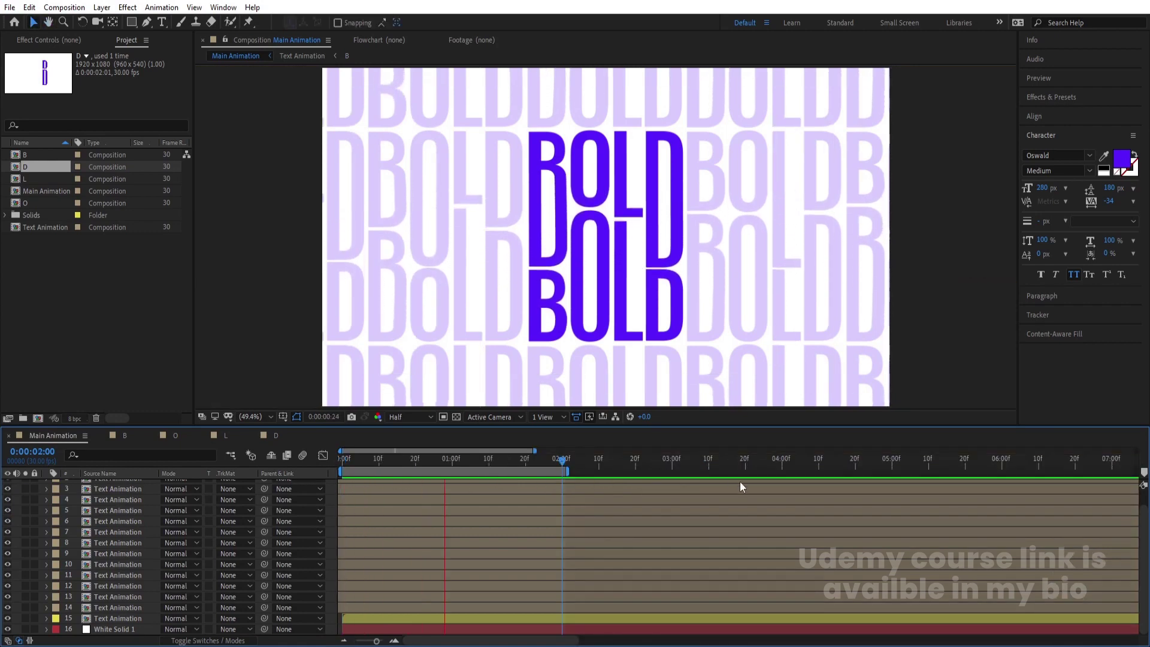